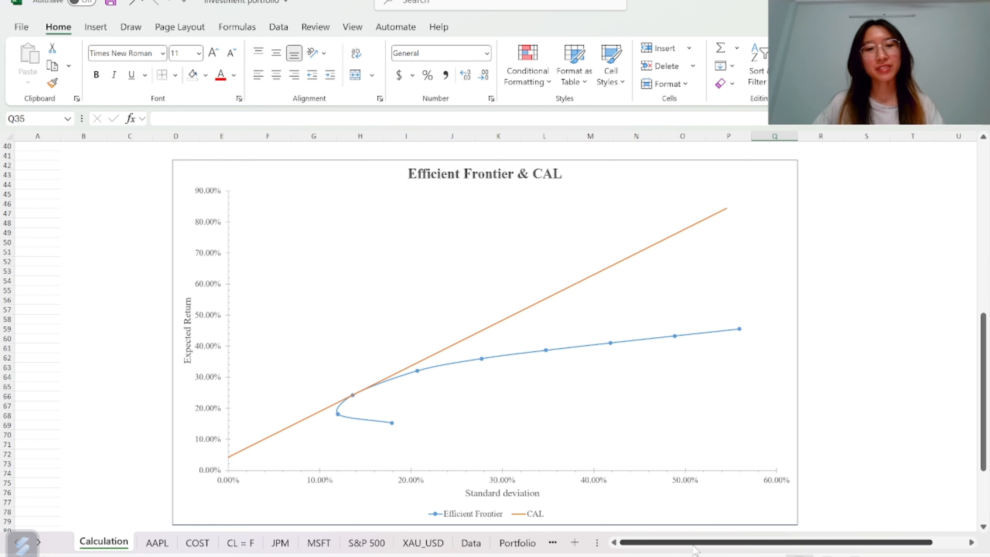
Browse through each asset's price sheet and then the Data sheet
left_click(156, 544)
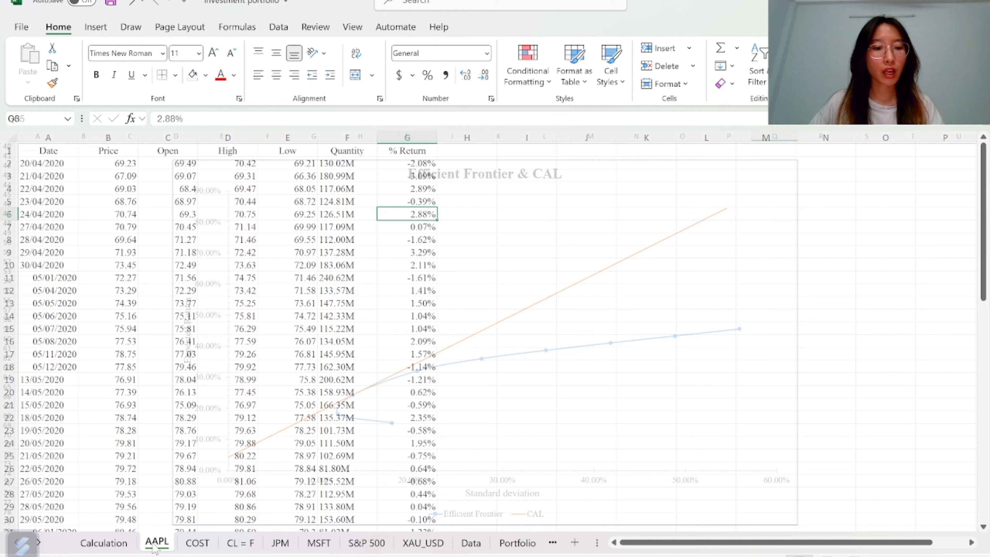
left_click(200, 545)
left_click(239, 545)
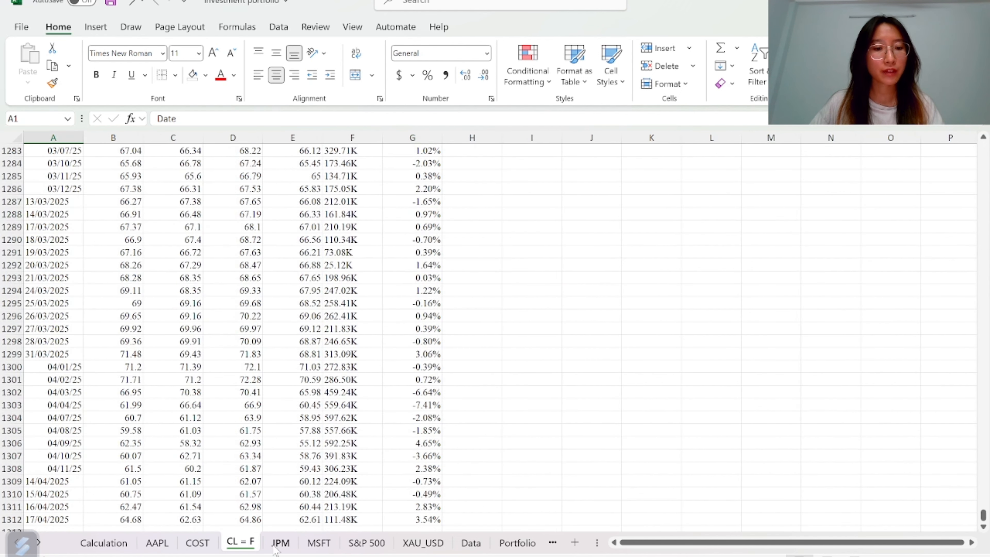
left_click(280, 544)
left_click(318, 544)
left_click(363, 544)
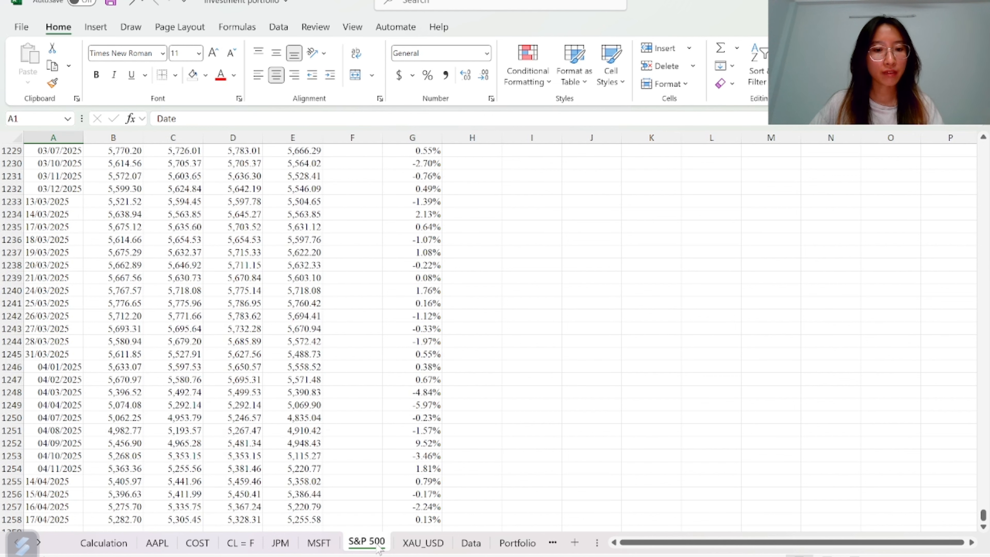
left_click(424, 548)
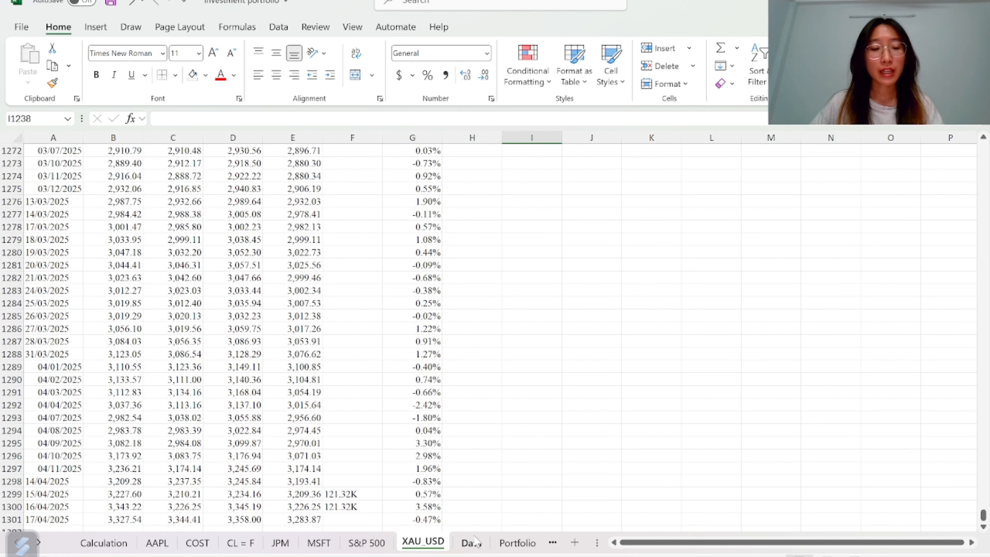
left_click(471, 543)
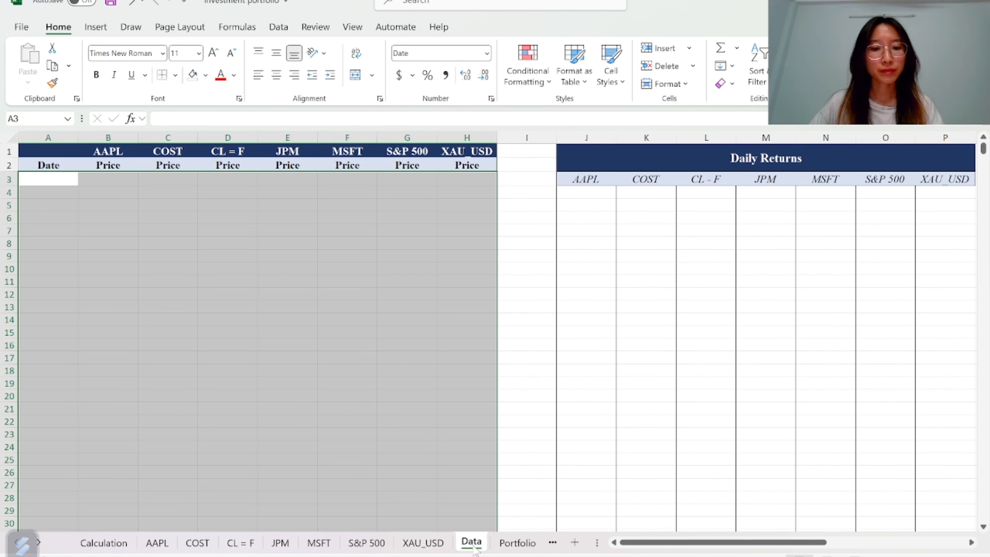
Examine the Data sheet's header row and the empty price columns for each asset
left_click(62, 203)
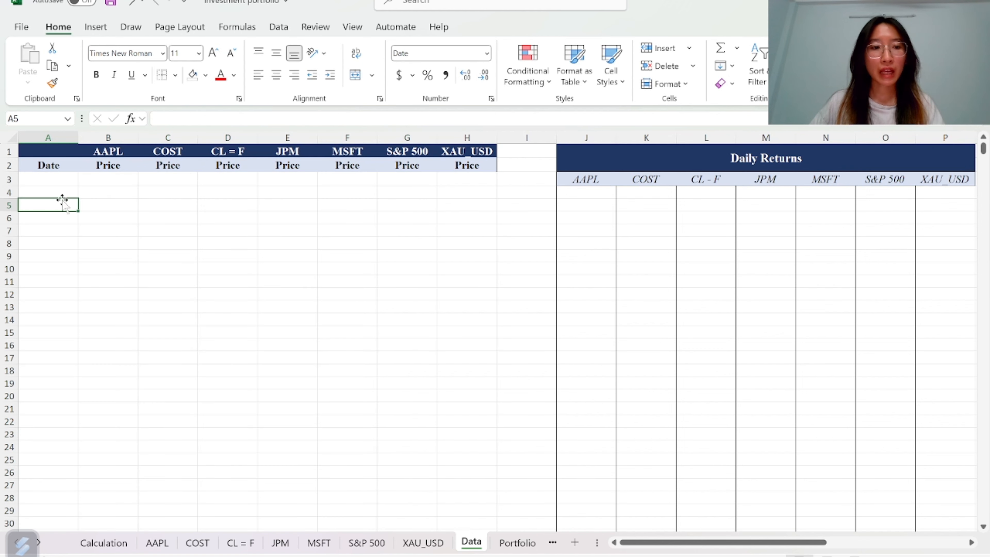
left_click(59, 182)
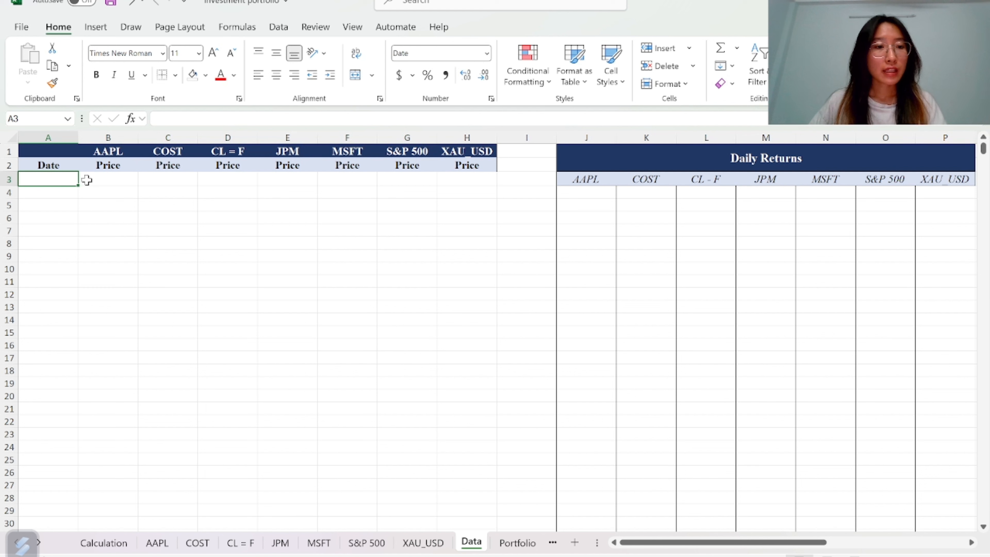
left_click_drag(85, 180, 444, 181)
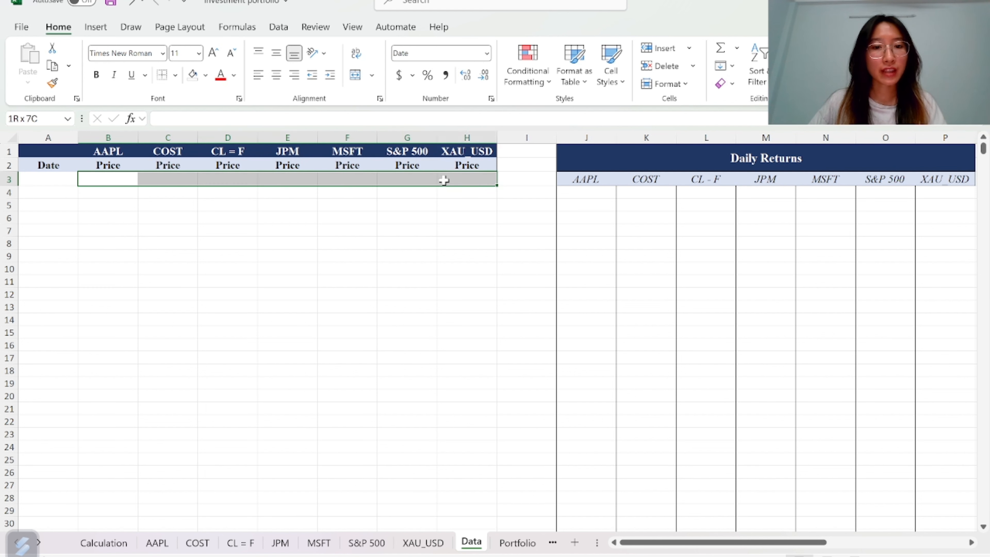
left_click(113, 181)
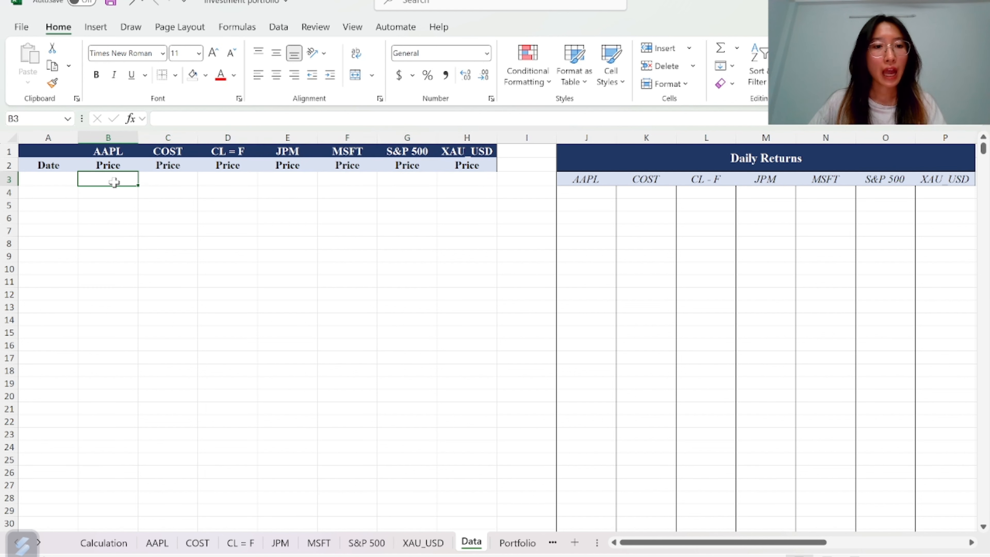
left_click(166, 181)
left_click(274, 182)
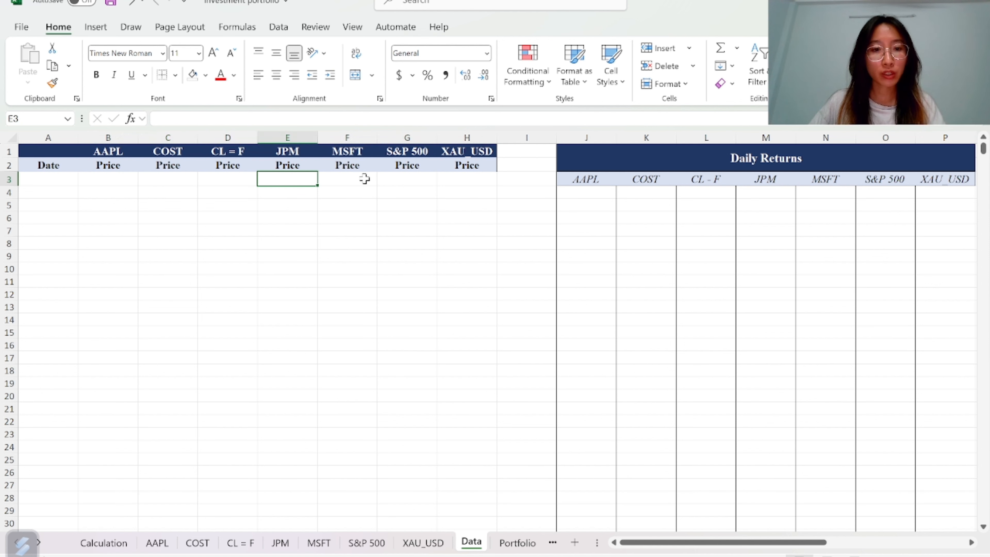
left_click(356, 178)
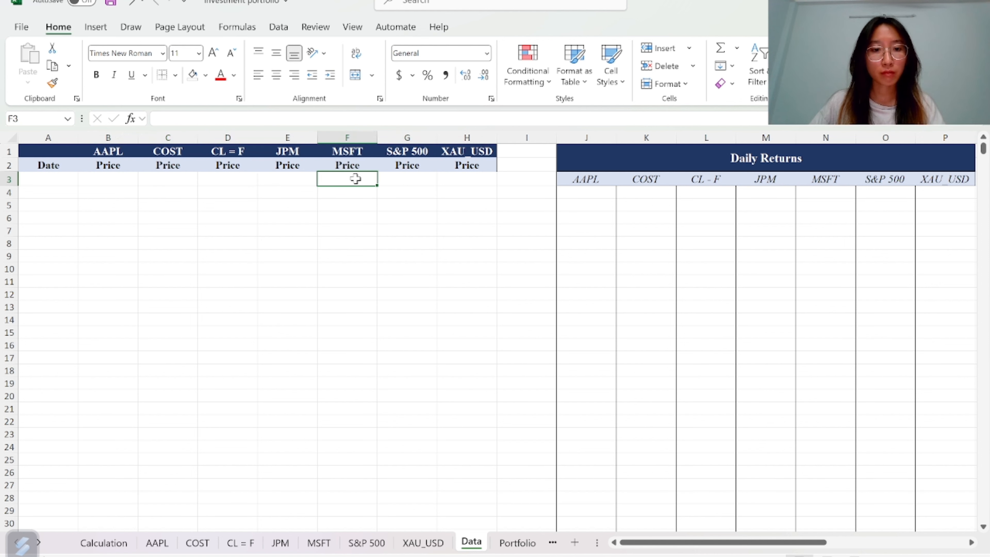
left_click(409, 178)
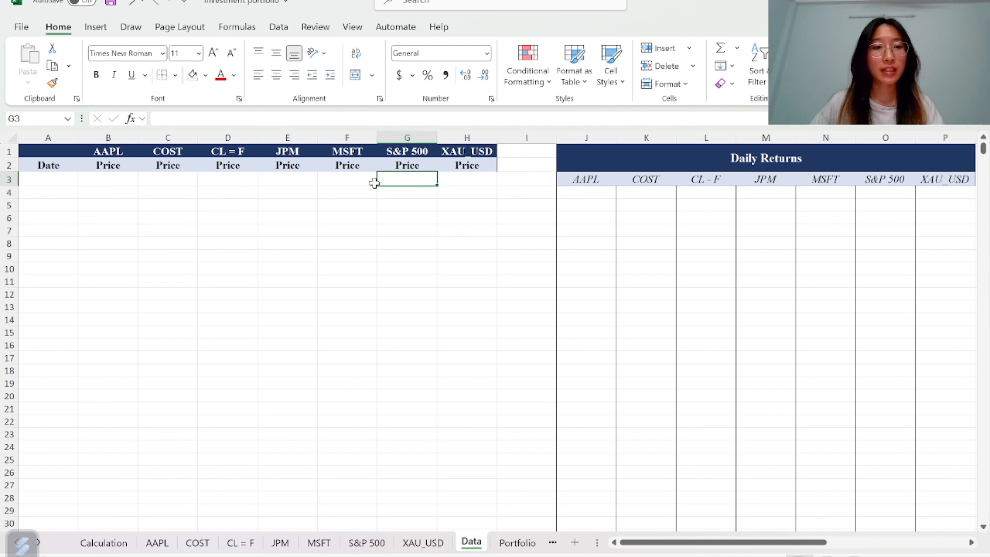
left_click(224, 179)
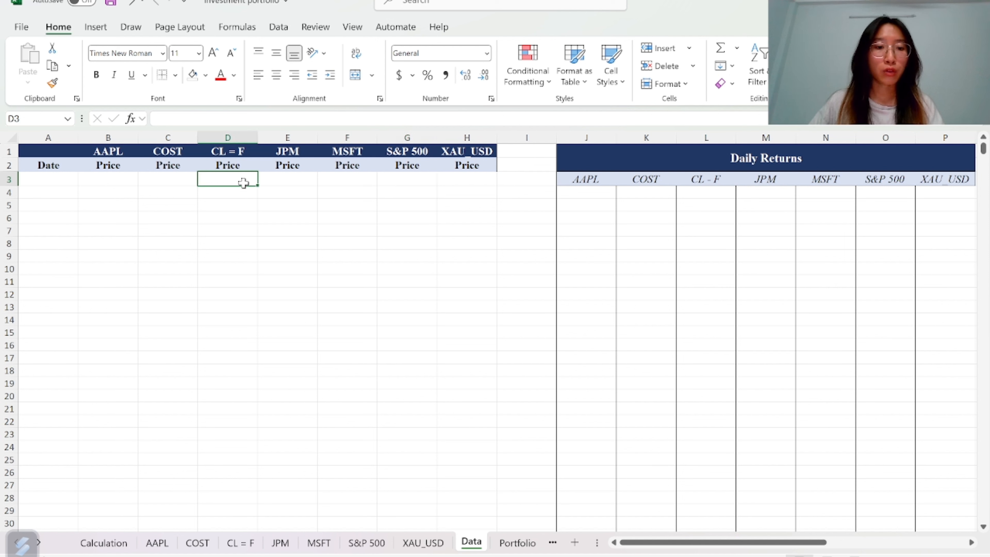
left_click(463, 180)
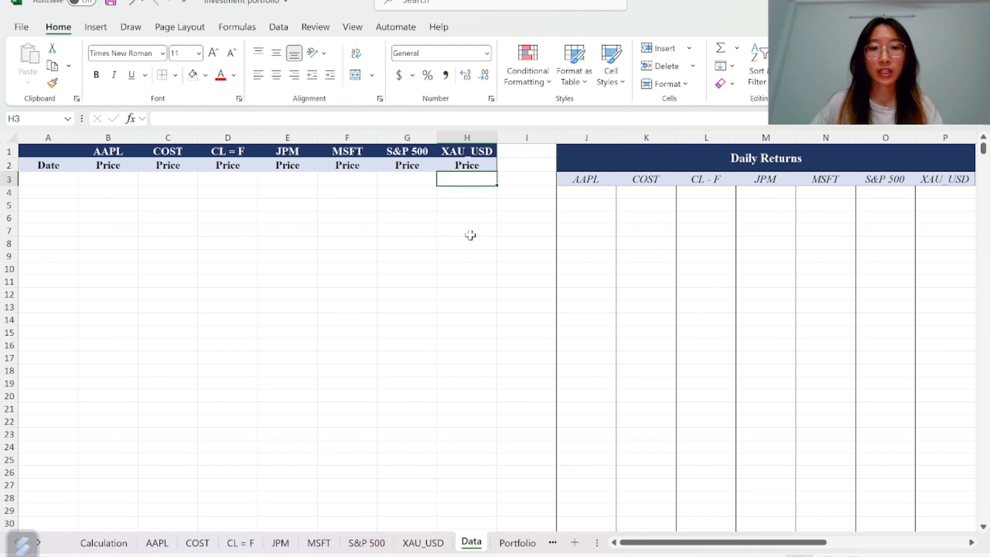
Compare the last rows of the XAU_USD, CL = F and S&P 500 sheets to check their end dates
left_click(423, 543)
scroll(65, 488, "down", 1)
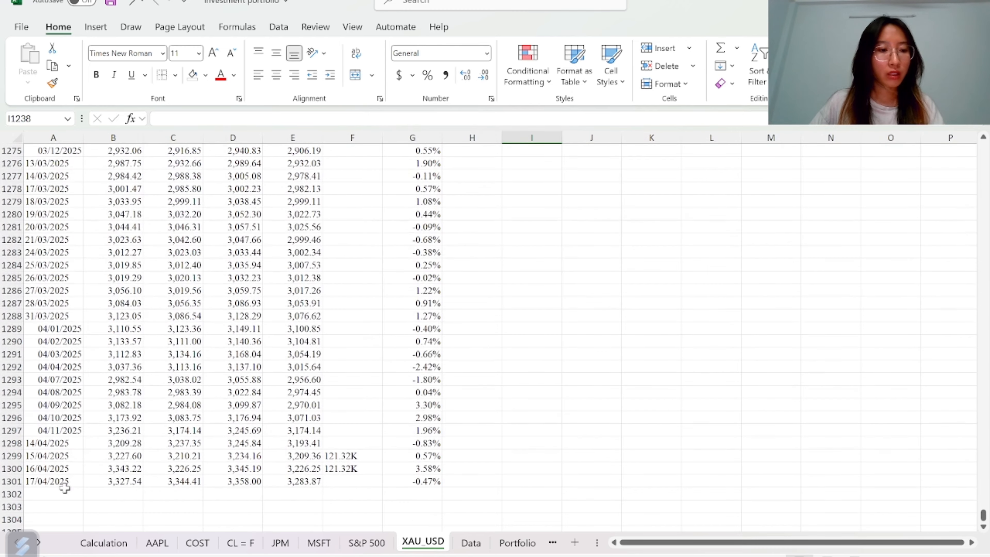
left_click(64, 488)
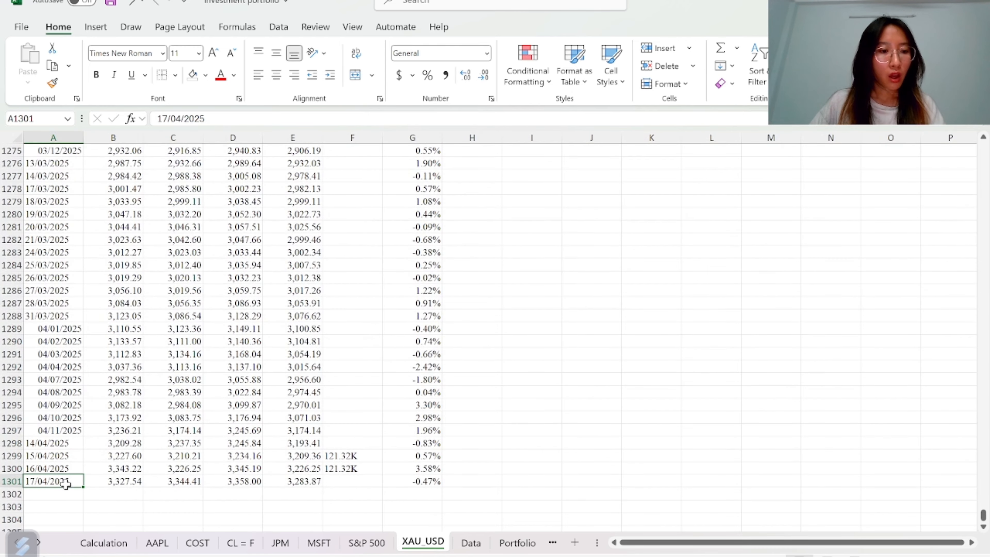
left_click(238, 543)
scroll(56, 479, "down", 1)
left_click(56, 479)
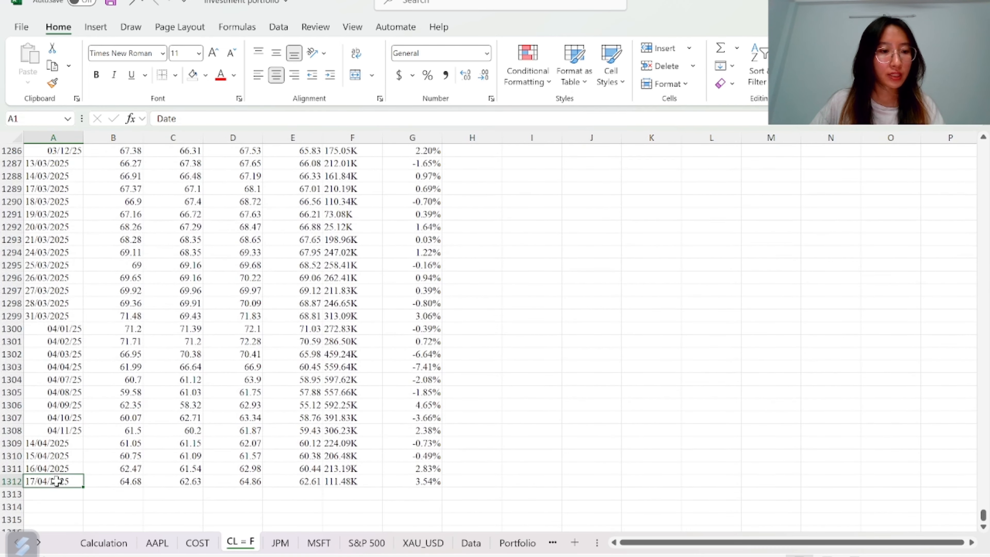
left_click(367, 543)
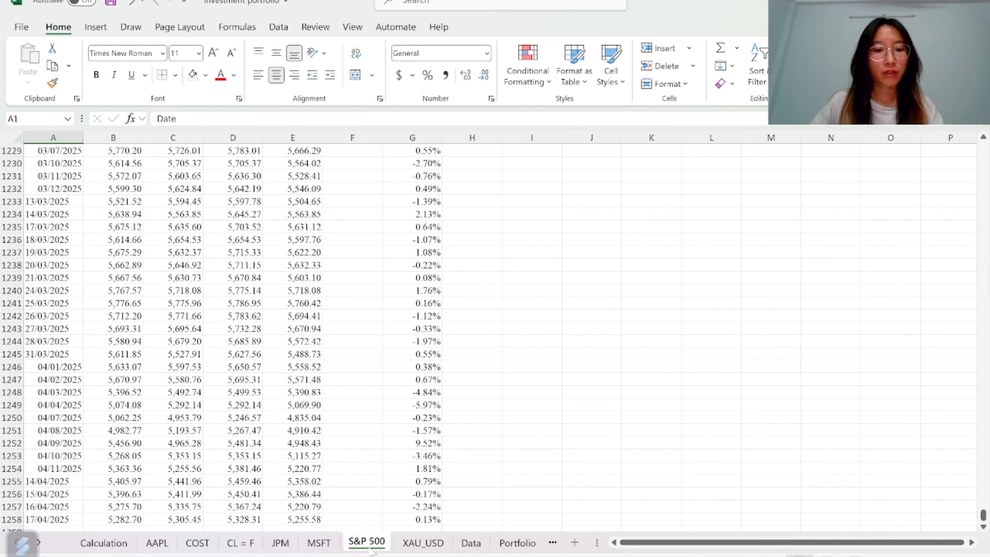
scroll(164, 435, "down", 3)
left_click(63, 406)
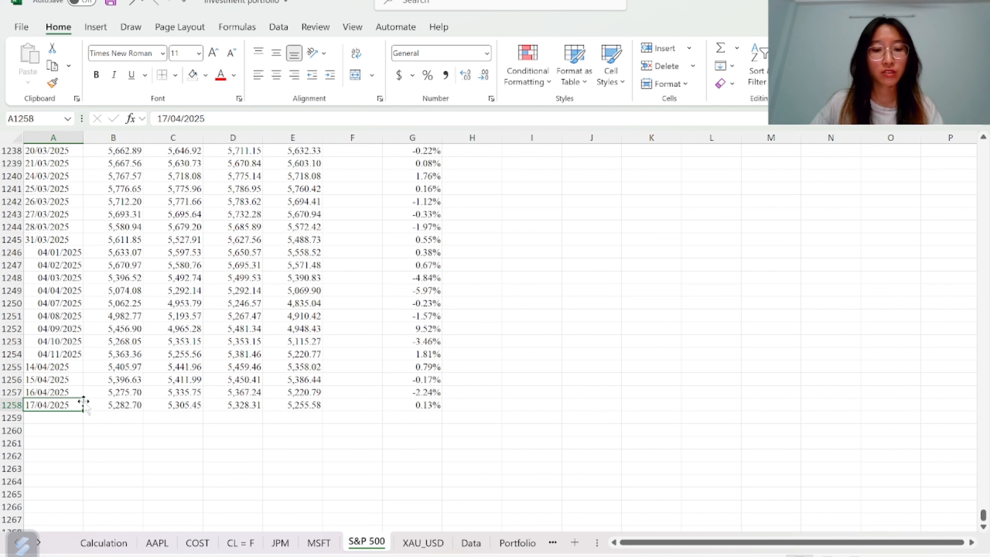
left_click(424, 543)
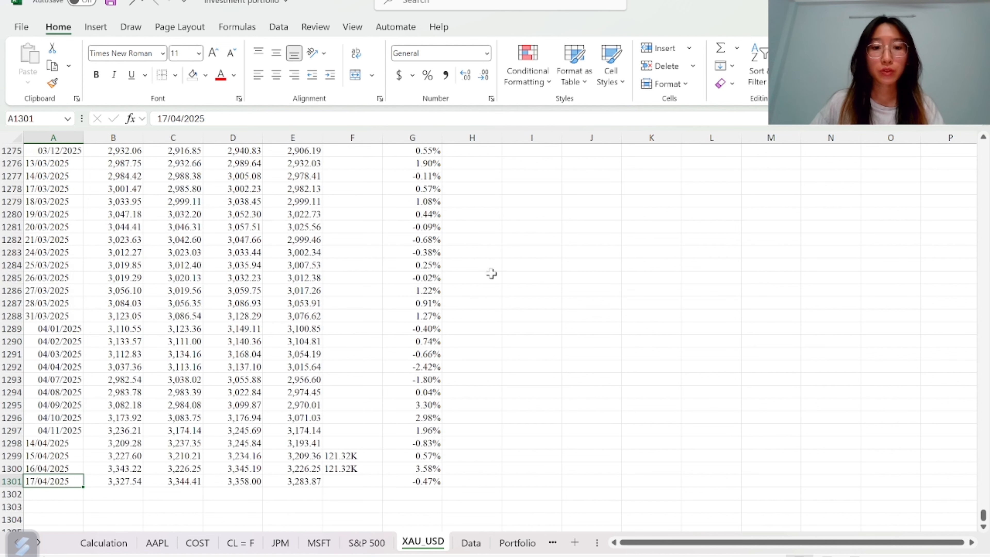
scroll(491, 275, "up", 3)
Enter a COVARIANCE.S formula in cell I1275 of XAU_USD pairing G2:G1301 with 'S&P 500'!G2:G1258
left_click(532, 265)
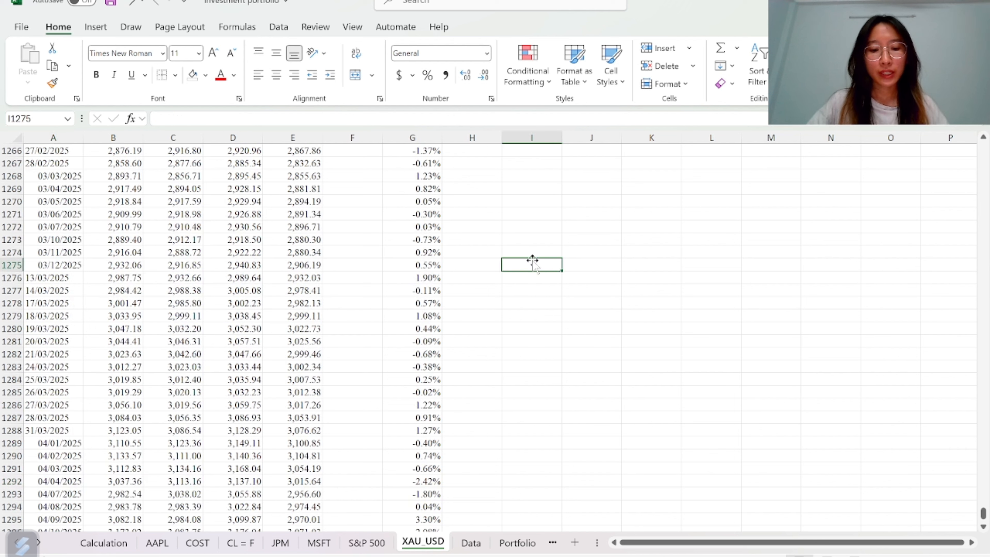
type("=cov")
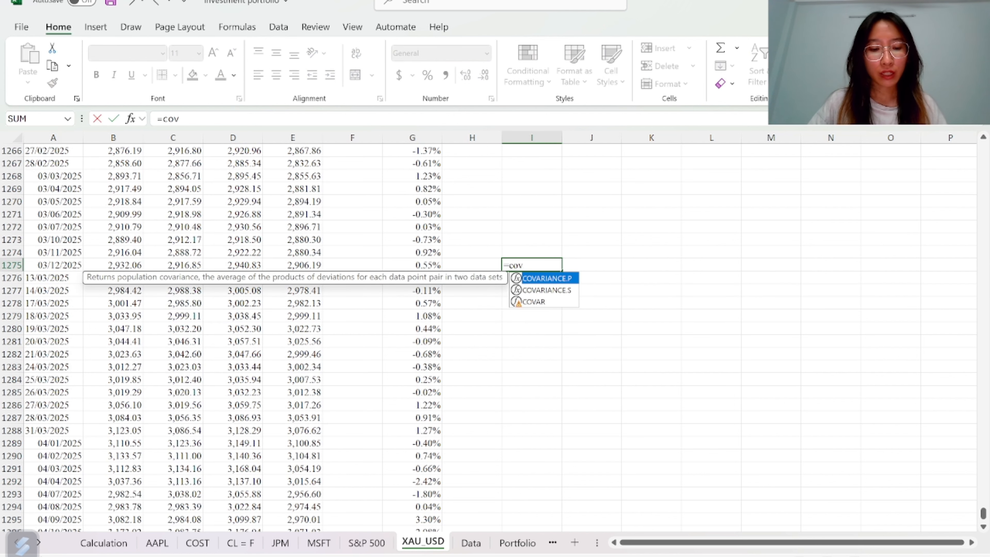
type("a")
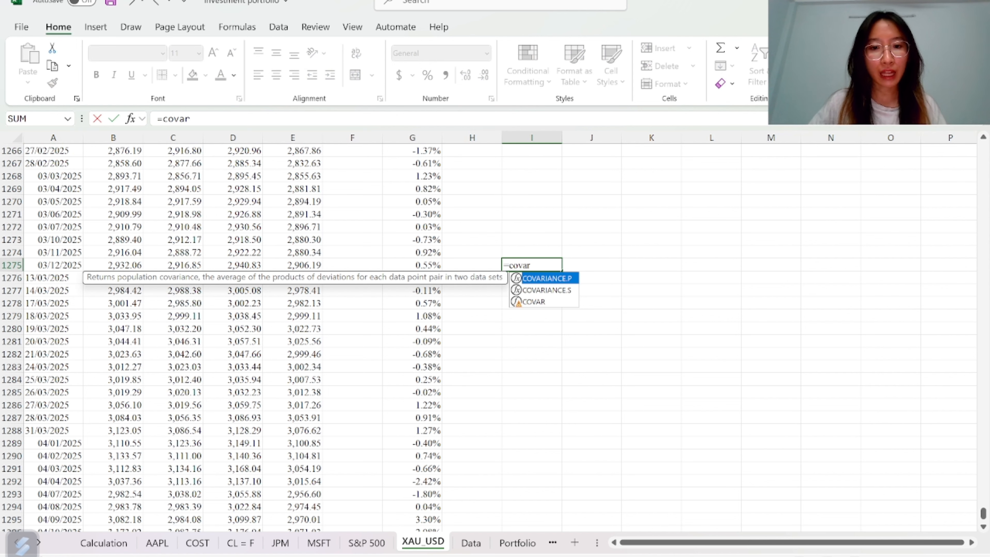
type("r")
key("Down")
key("Tab")
left_click(413, 279)
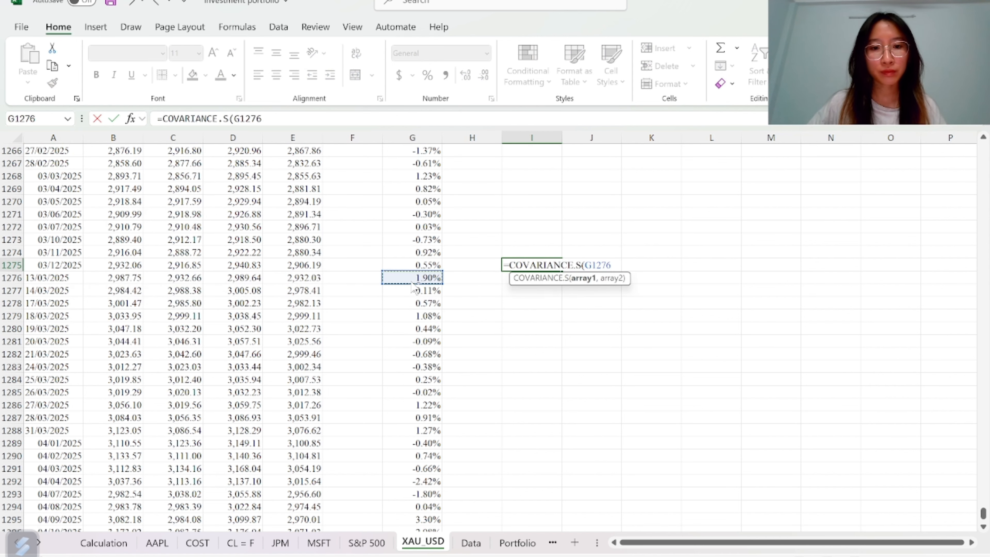
key("ctrl+Up")
key("Down")
key("ctrl+shift+Down")
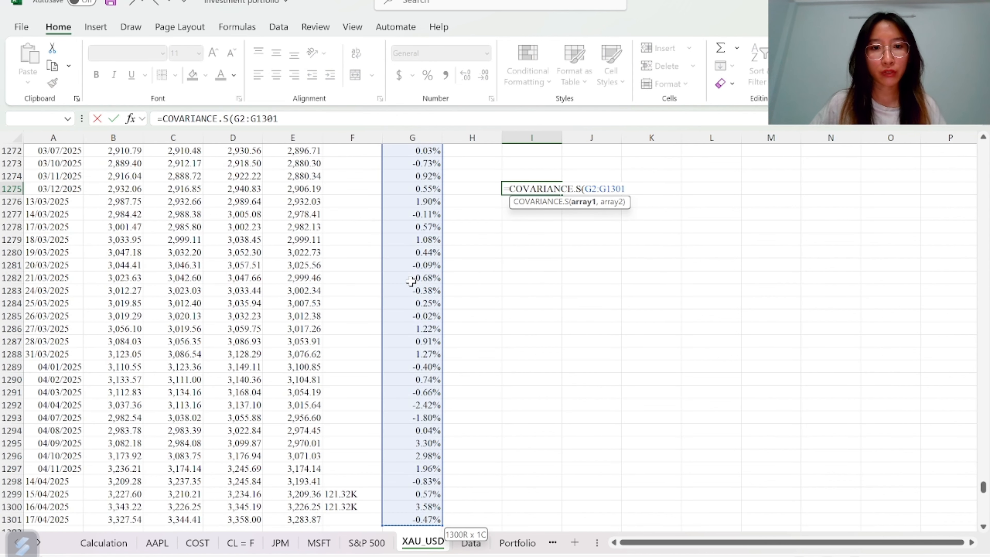
type(",")
left_click(375, 541)
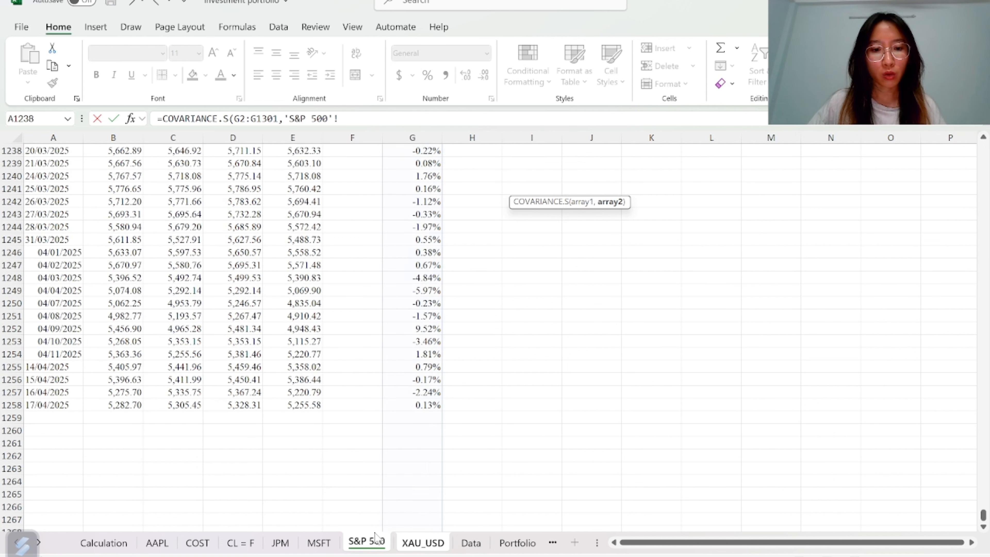
left_click(428, 366)
key("ctrl+Up")
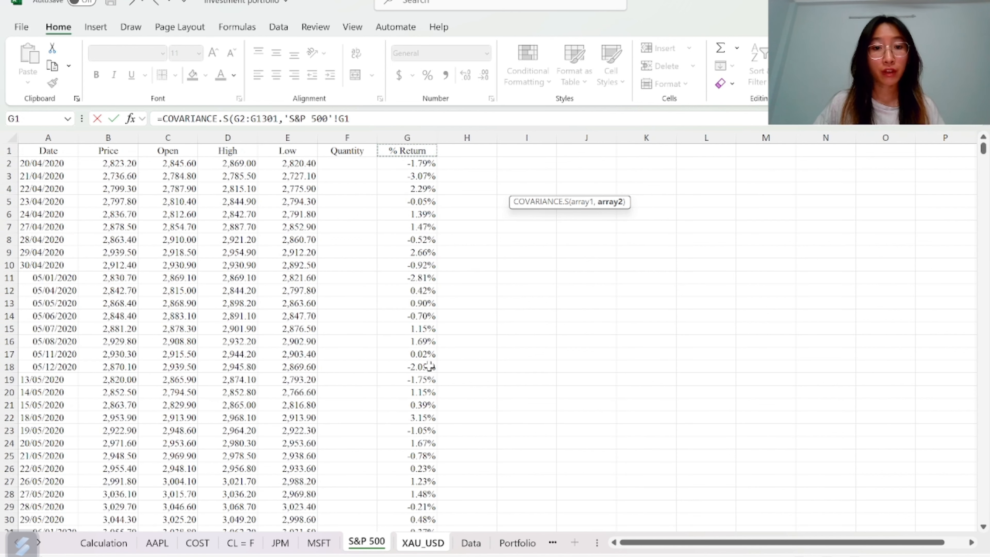
key("Down")
key("ctrl+shift+Down")
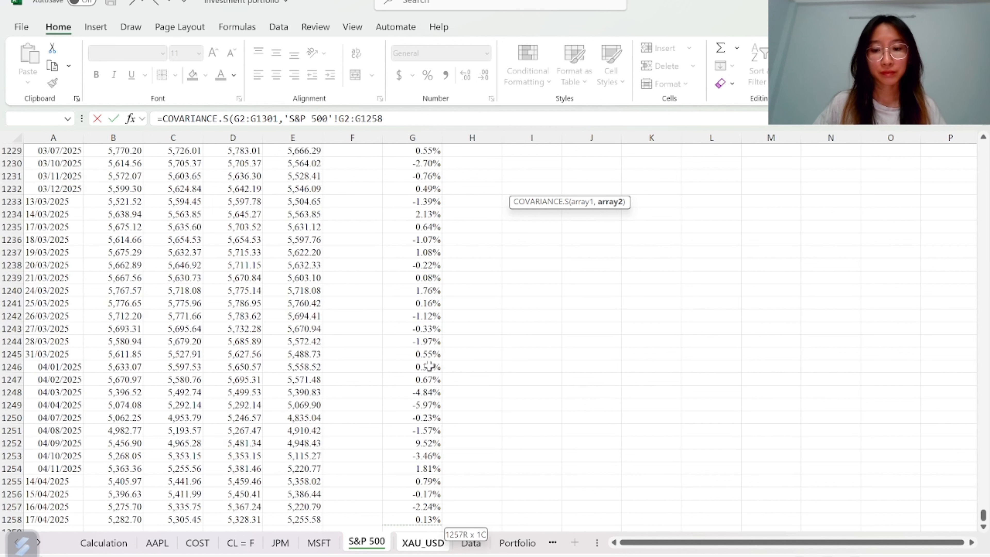
type(")")
key("Return")
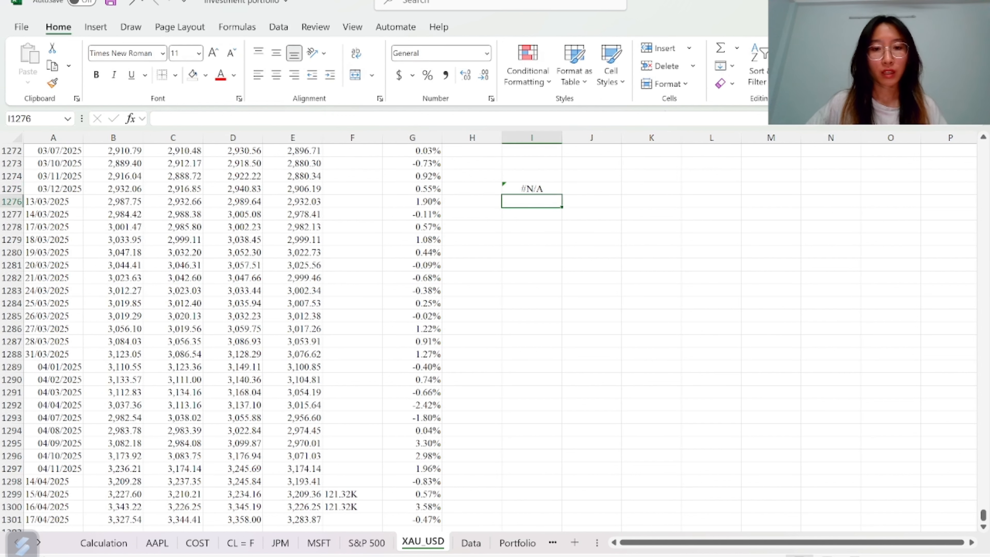
Delete the covariance formula from cell I1275 on the XAU_USD sheet
left_click(567, 187)
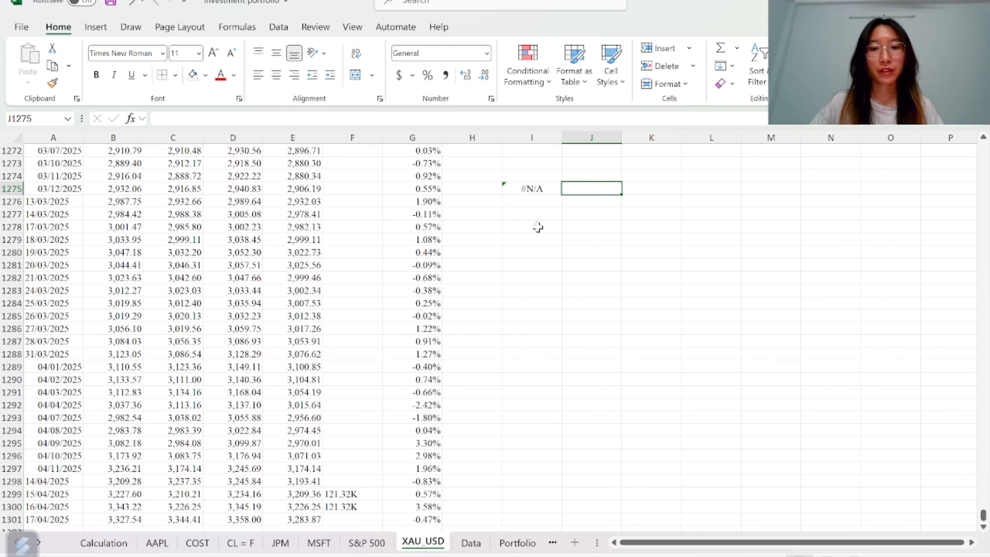
left_click(544, 191)
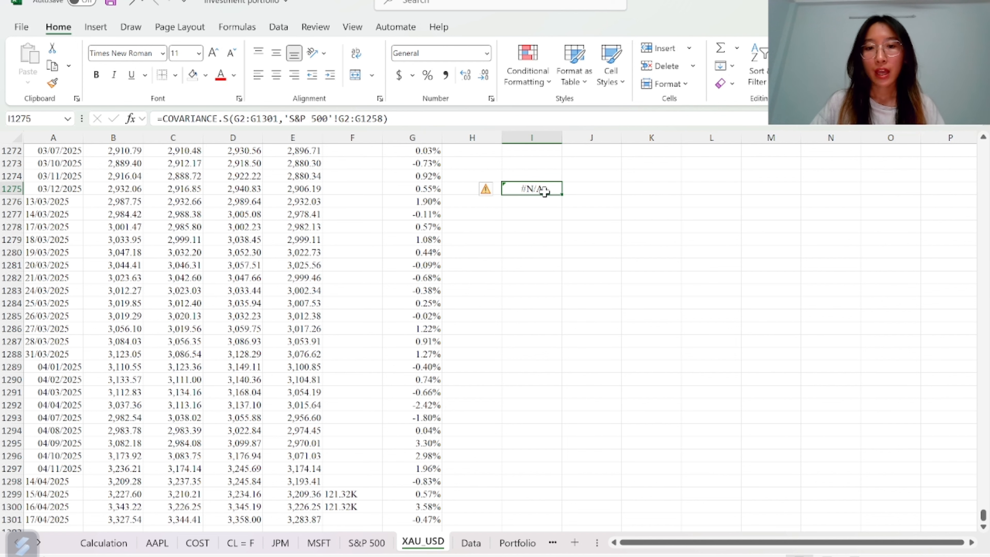
key("Delete")
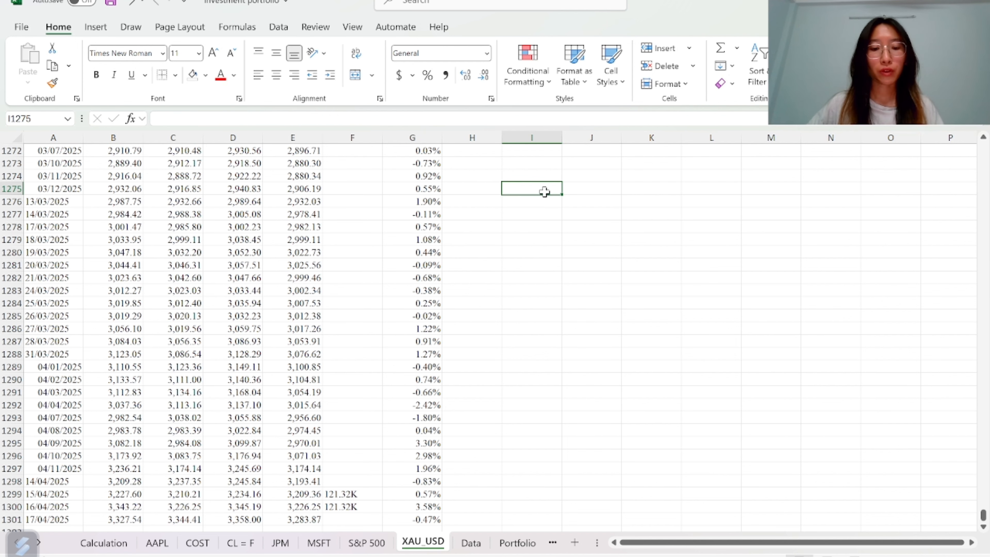
Copy the AAPL sheet's date column from A2 downward and paste it into the Data sheet starting at A3
left_click(472, 542)
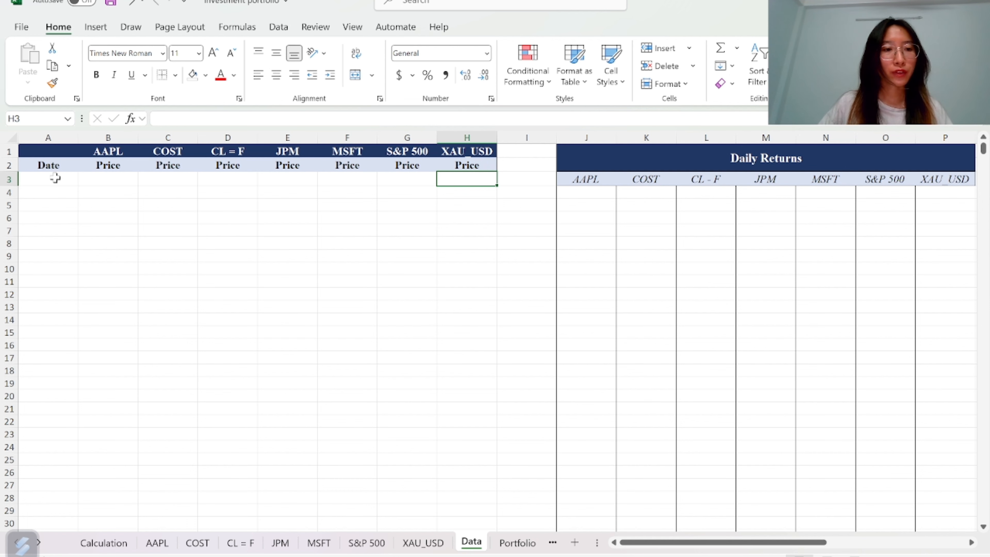
left_click(156, 544)
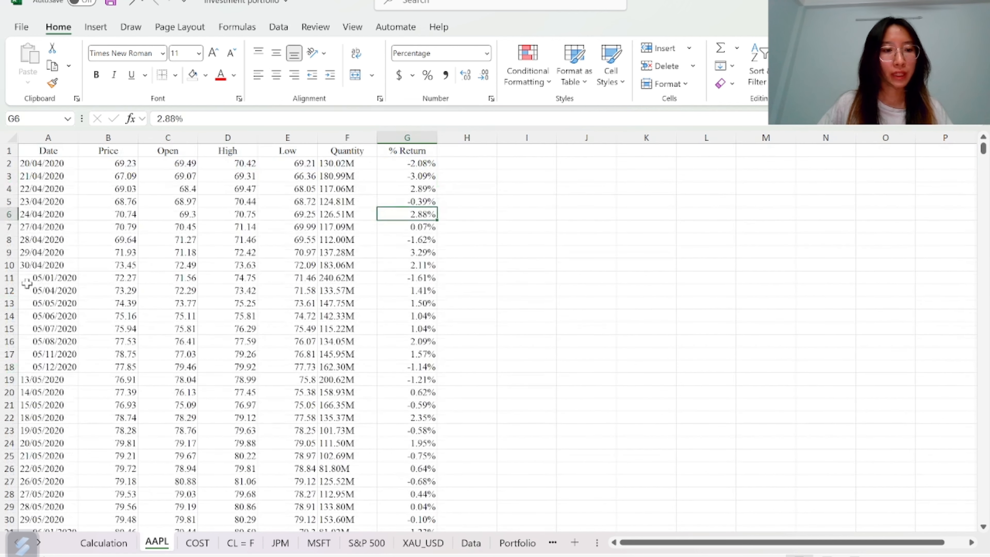
left_click(35, 290)
key("ctrl+Up")
key("Down")
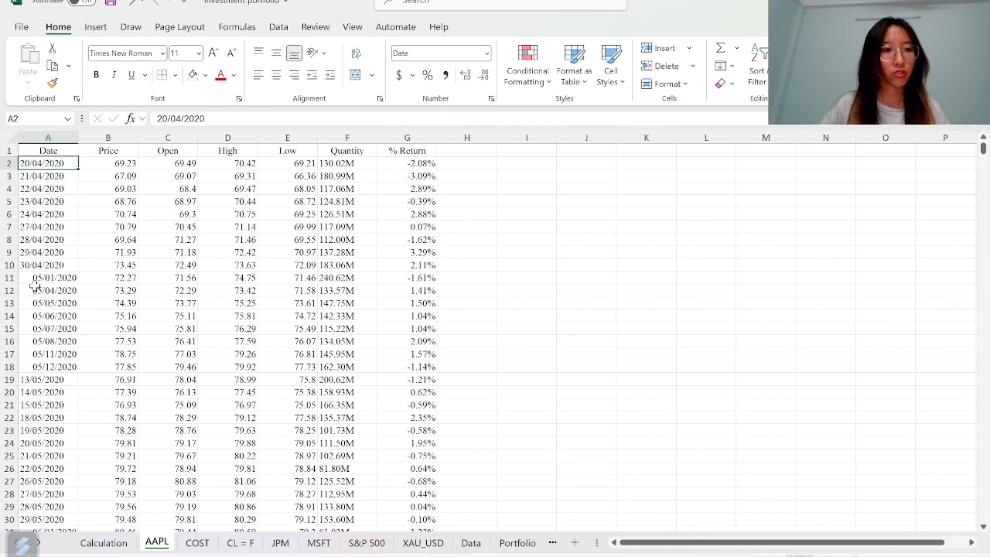
key("ctrl+shift+Down")
key("ctrl+c")
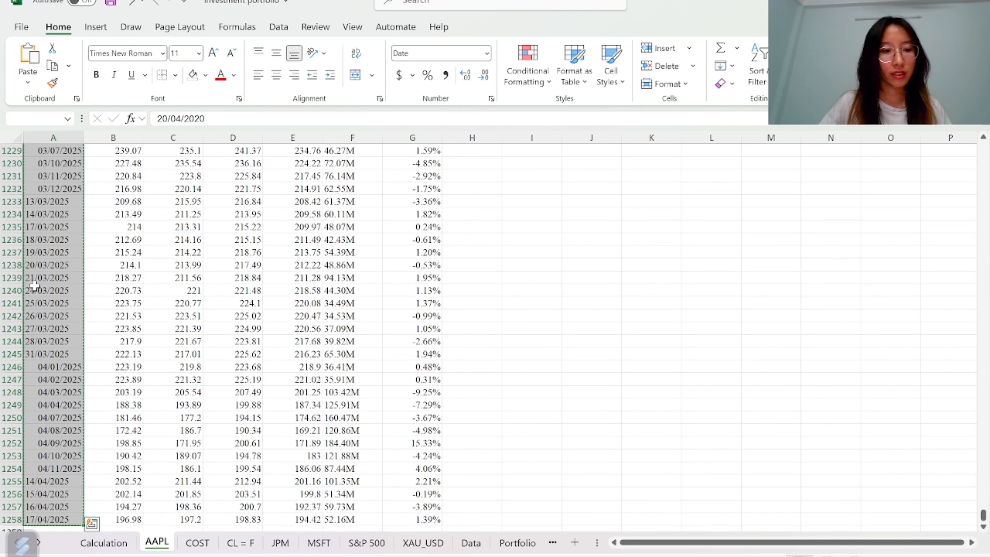
left_click(472, 543)
left_click(54, 180)
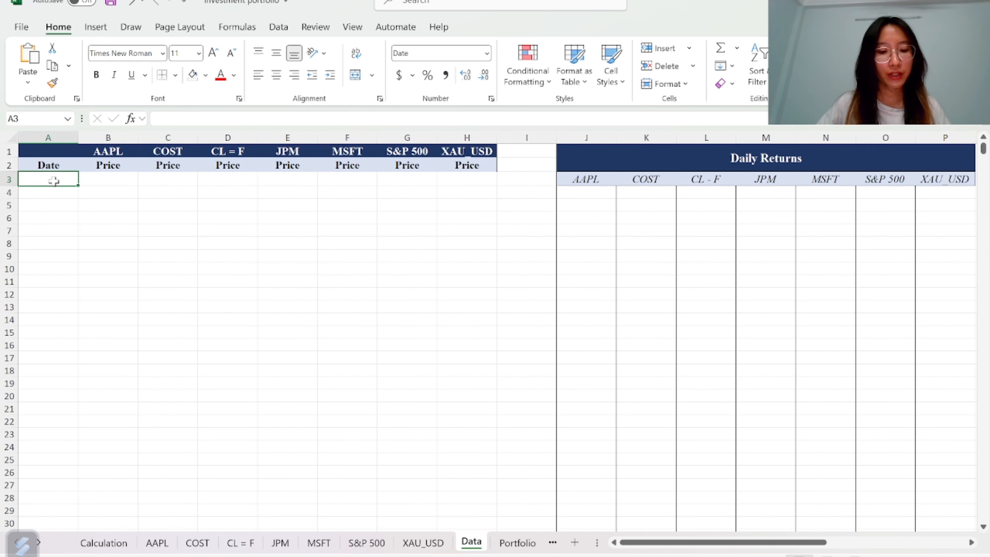
key("ctrl+v")
Enter =VLOOKUP(A3,AAPL!$A$1:$G$1258,2,FALSE) in Data cell B3 and fill it down the AAPL price column
key("Right")
type("=vlo")
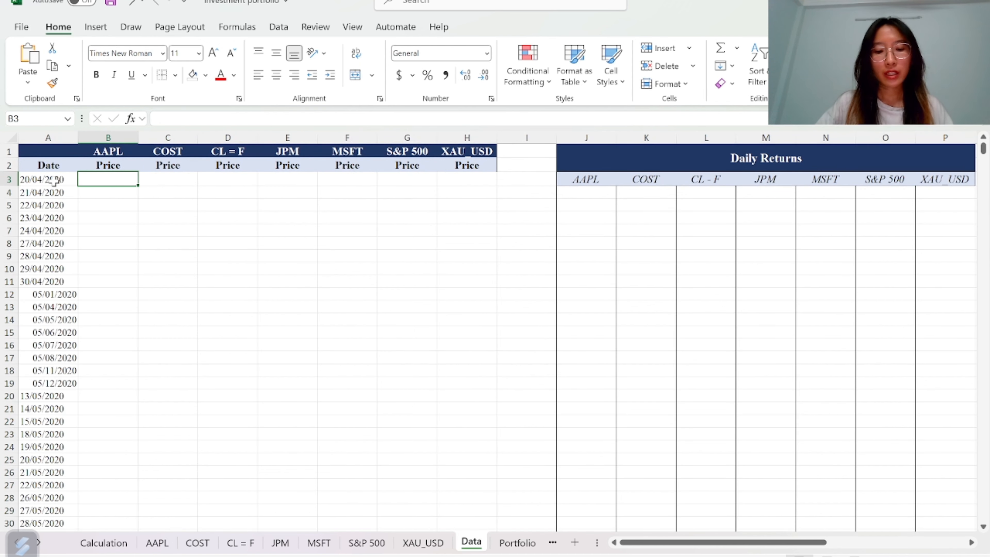
key("Tab")
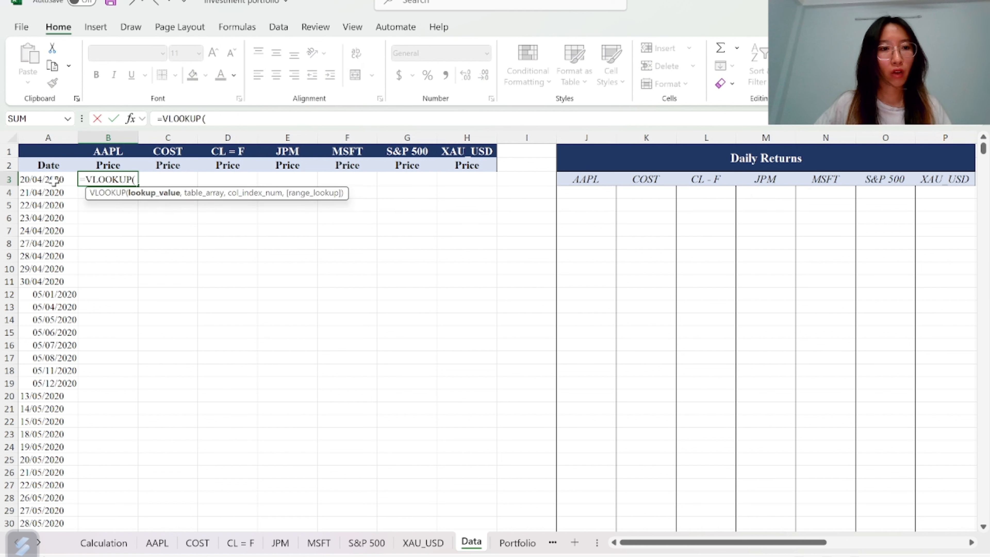
left_click(46, 179)
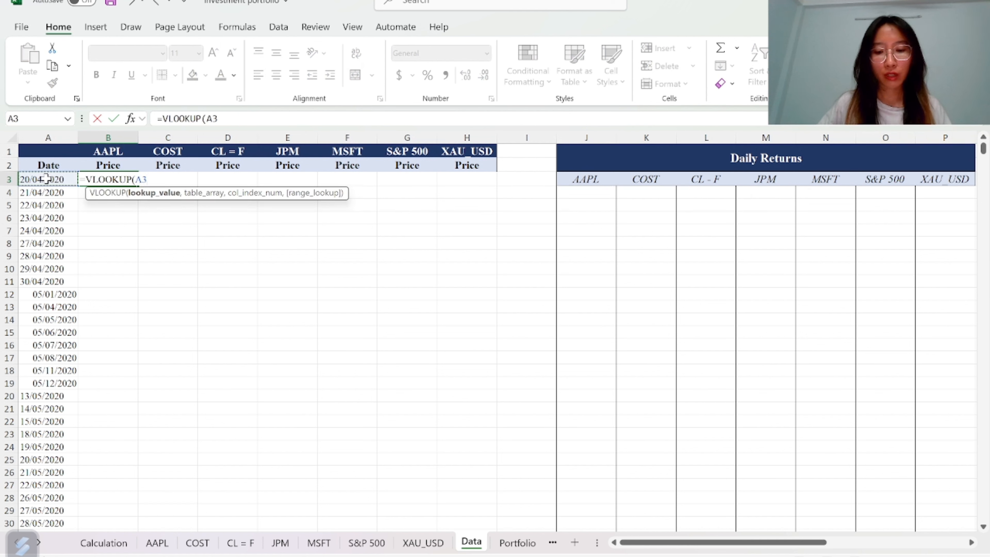
type(",")
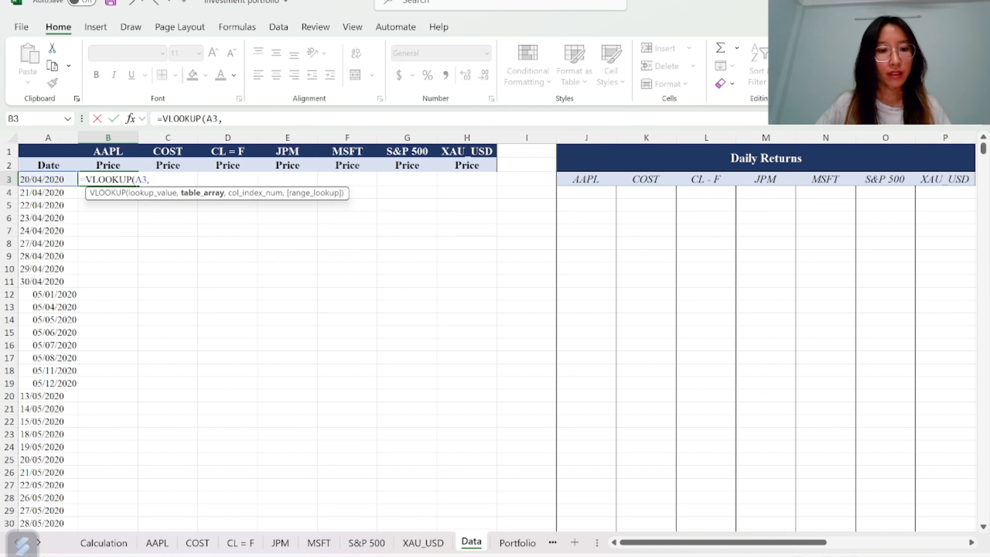
left_click(157, 544)
left_click(45, 365)
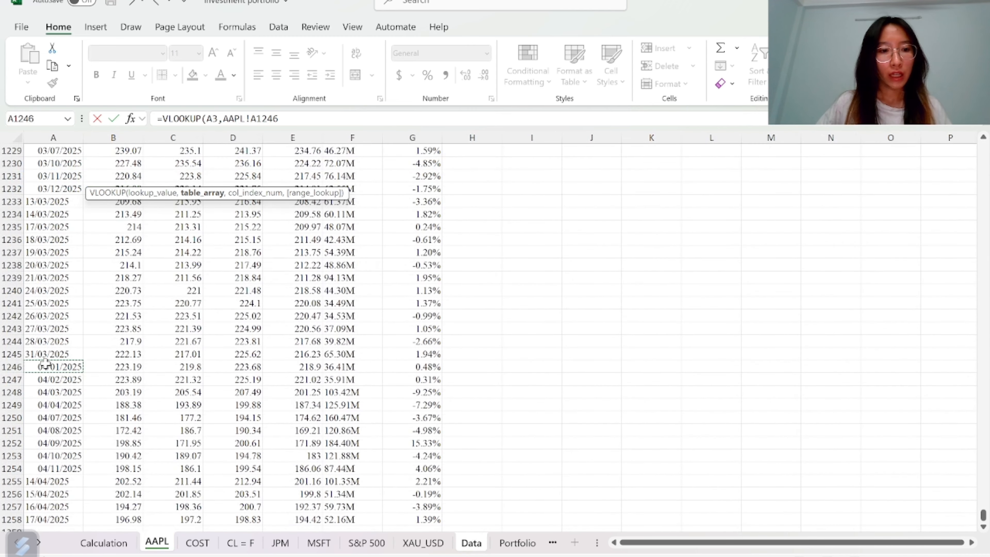
key("ctrl+Up")
key("ctrl+shift+Right")
key("ctrl+shift+Down")
key("F4")
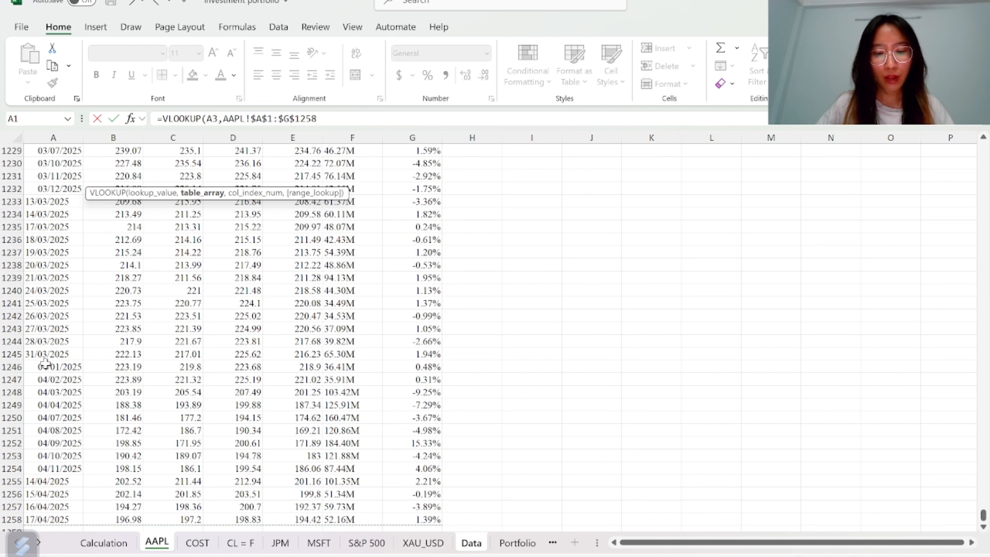
type(",")
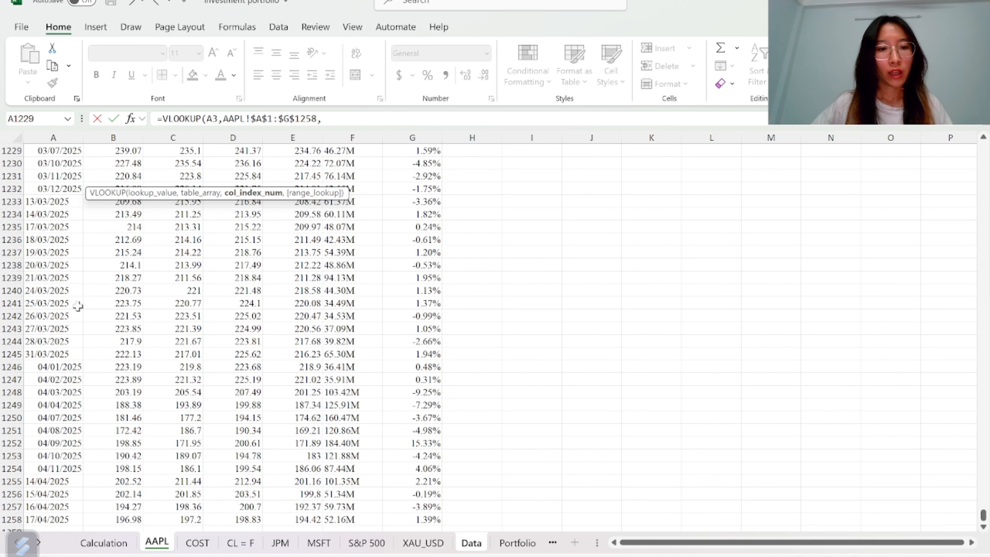
left_click(111, 240)
key("ctrl+Up")
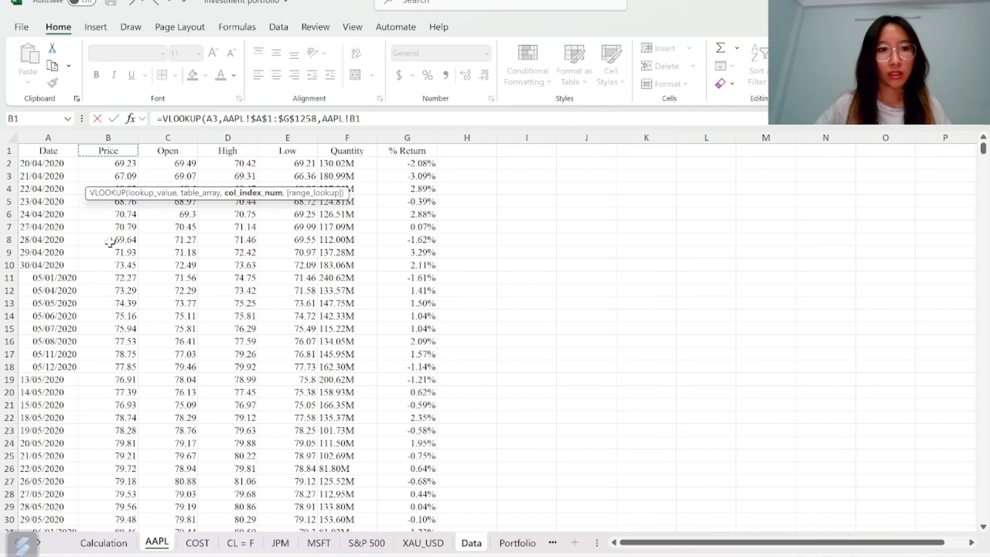
key("BackSpace")
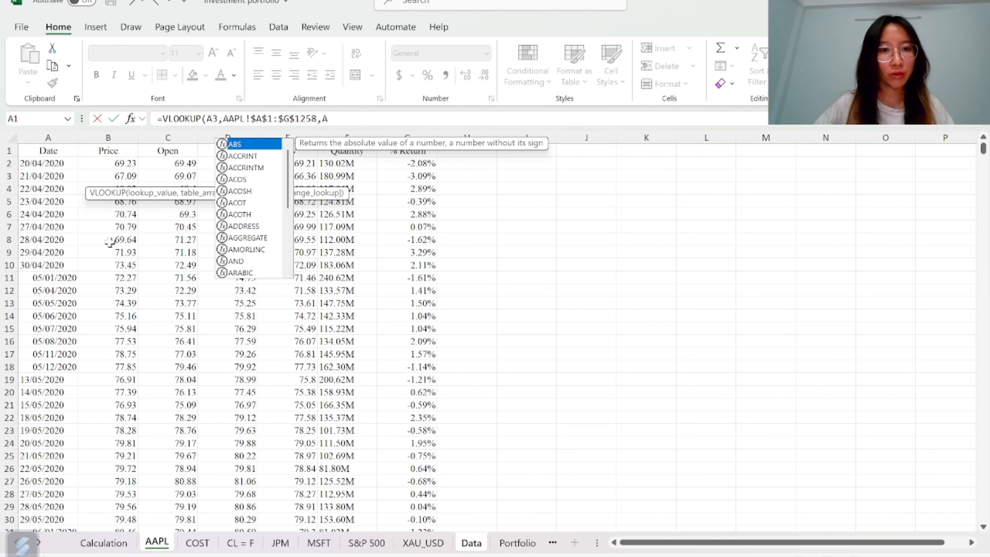
key("BackSpace")
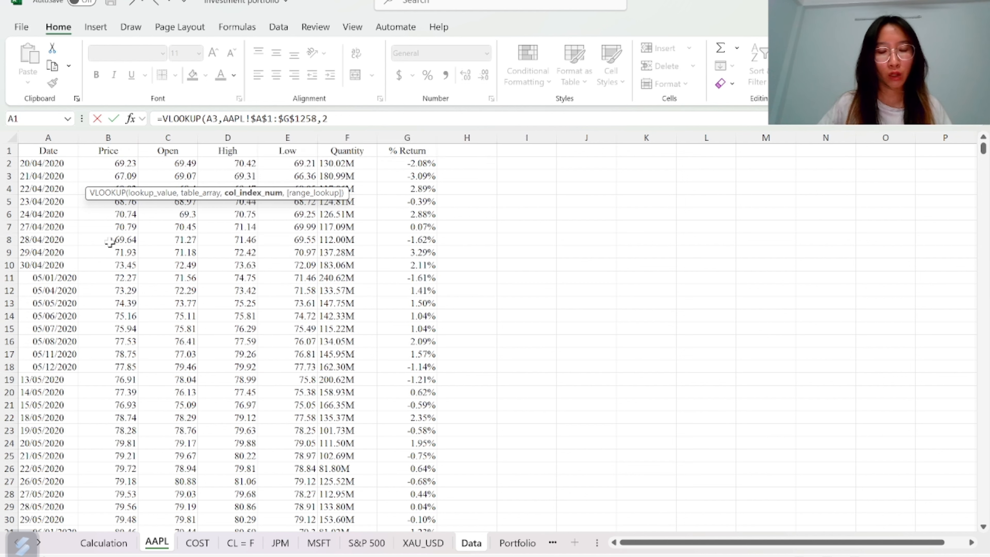
type("2,")
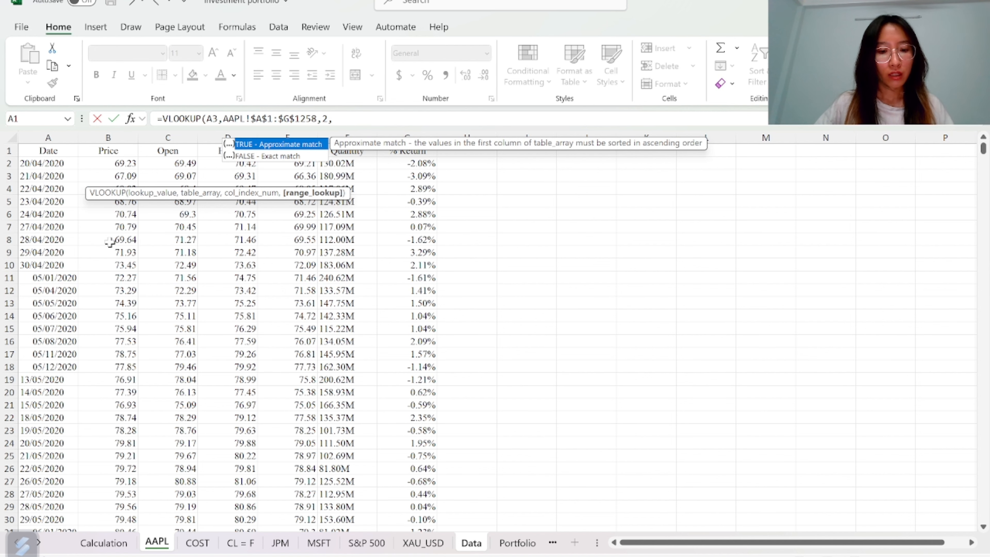
key("Down")
key("Tab")
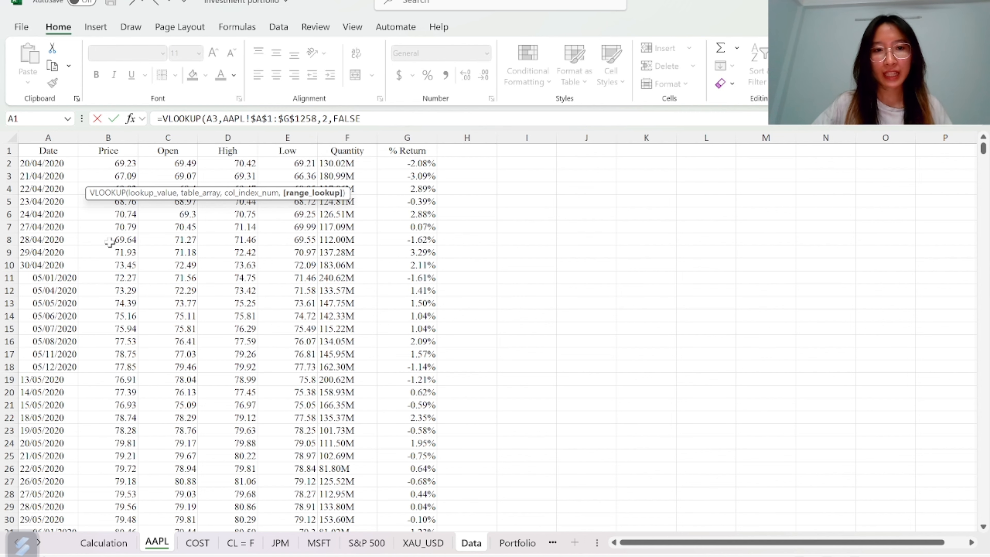
type(")")
key("Return")
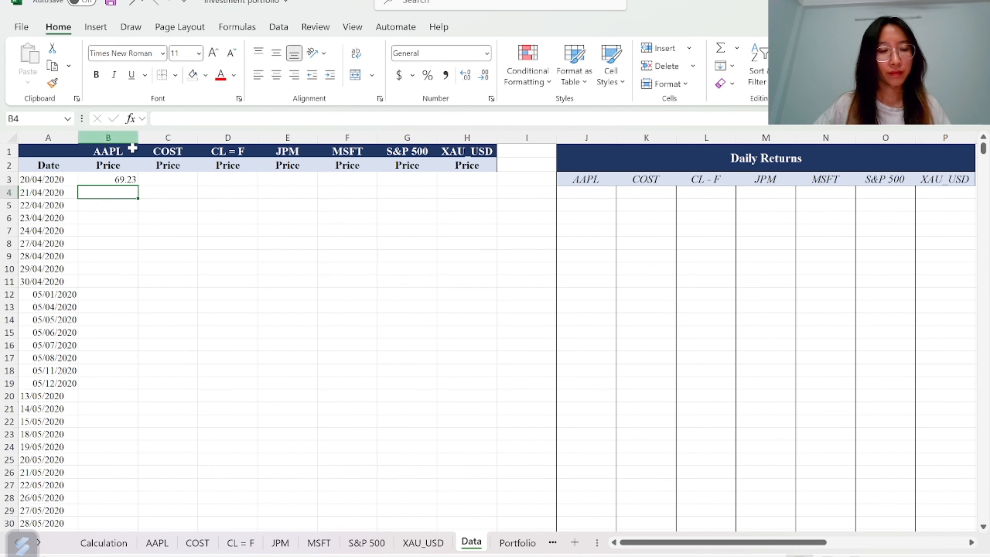
left_click(129, 180)
double_click(141, 188)
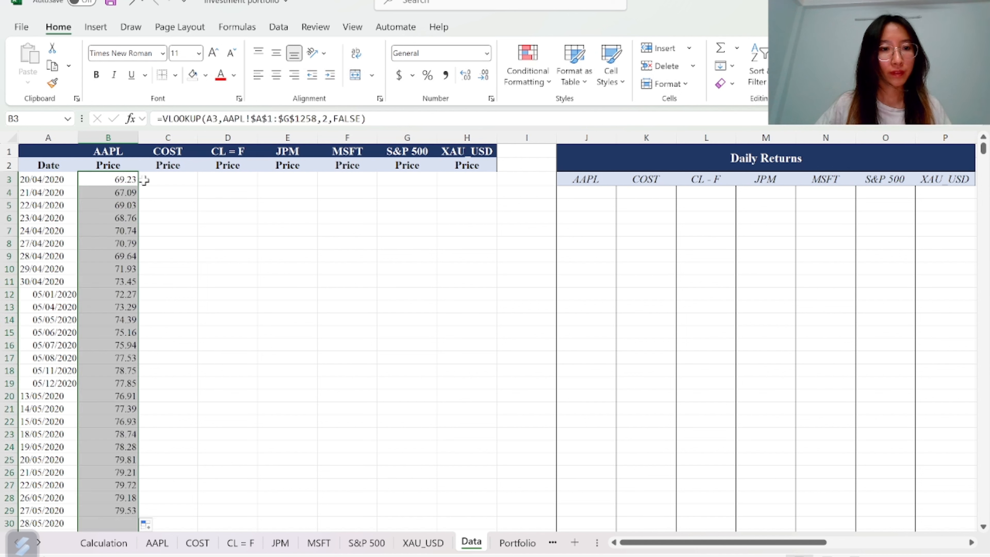
Enter =VLOOKUP(A3,COST!$A$1:$G$1258,2,FALSE) in cell C3 for the COST price
left_click(168, 179)
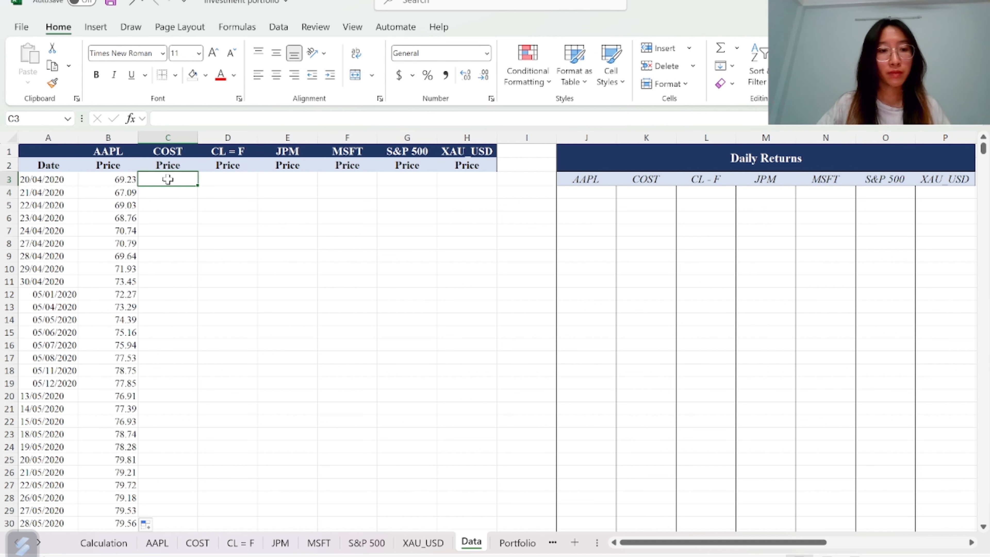
type("=vl")
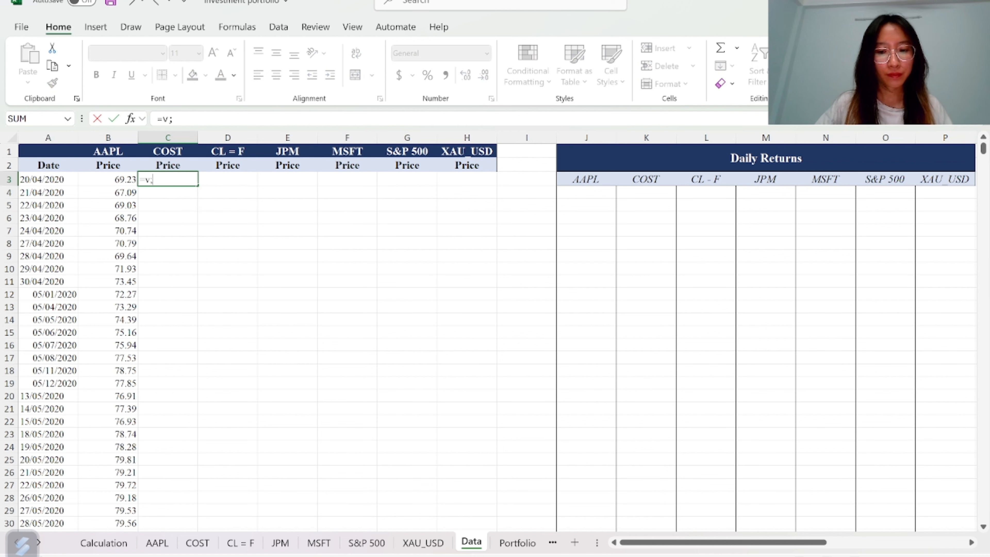
type("o")
key("Tab")
left_click(41, 179)
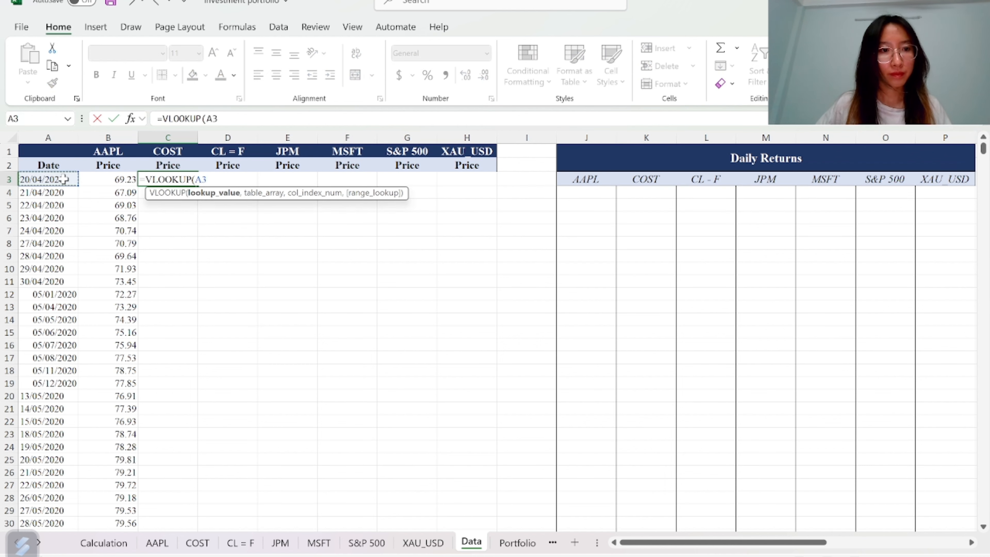
type(",")
left_click(197, 542)
left_click(53, 240)
key("ctrl+Up")
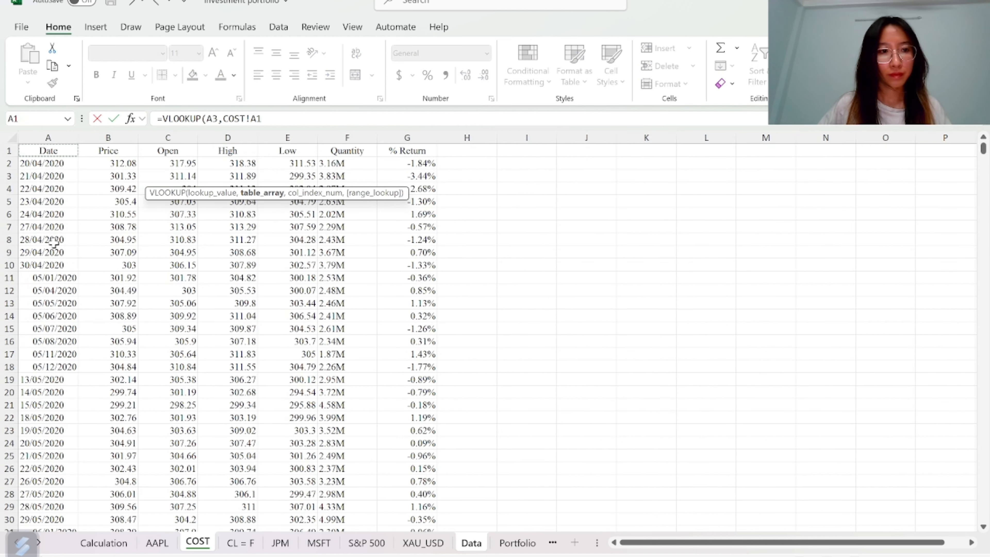
key("ctrl+shift+Right")
key("ctrl+shift+Down")
key("F4")
type(",2,FALSE")
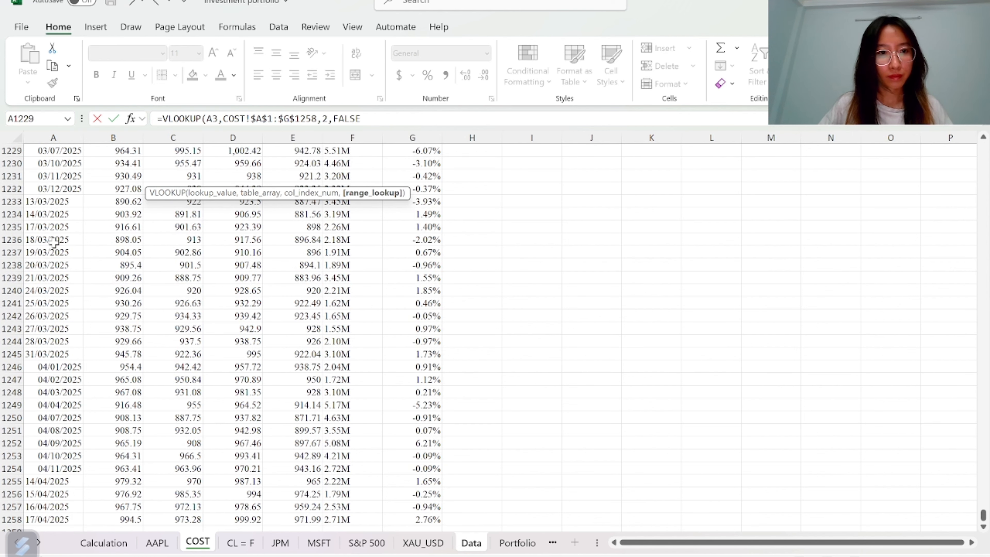
key("Tab")
type("=vlo")
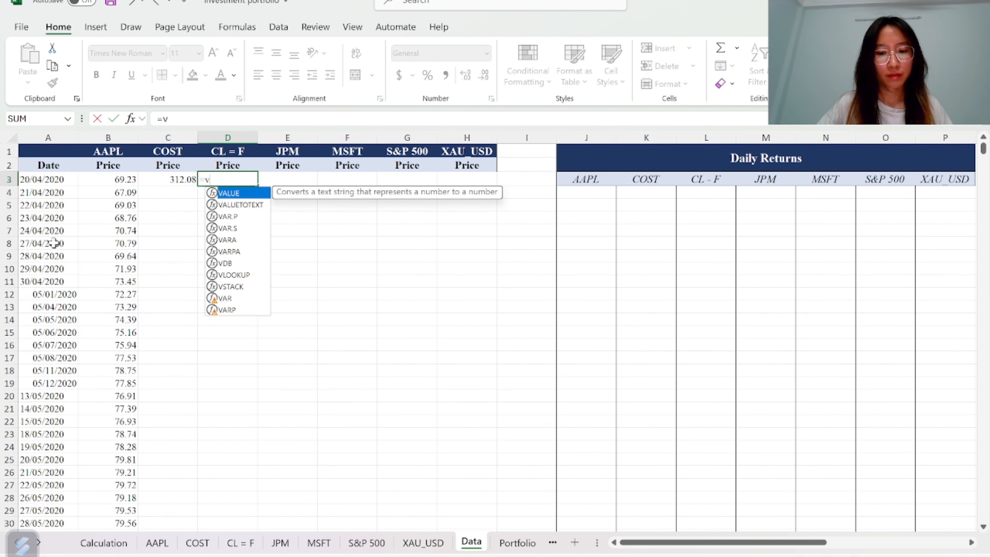
key("Tab")
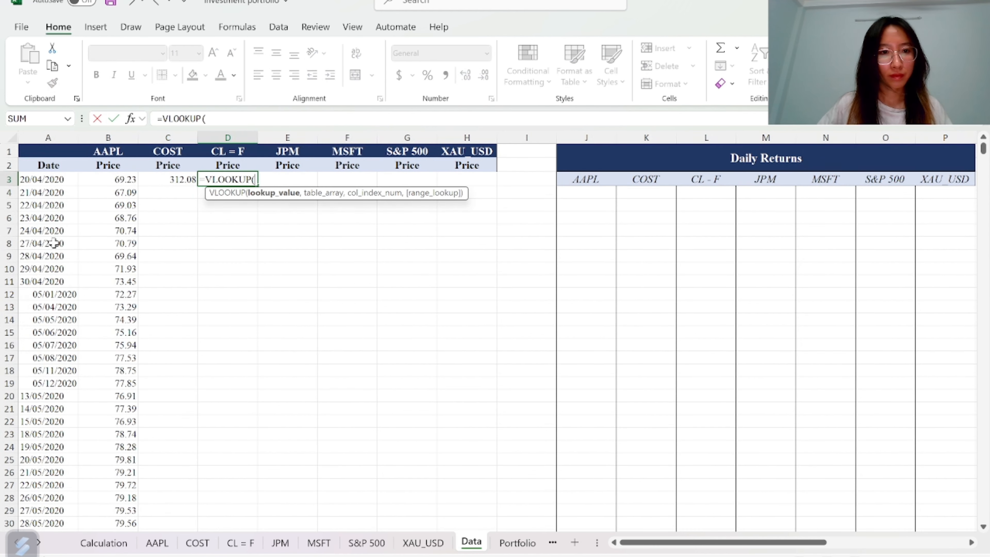
left_click(60, 182)
left_click(240, 543)
left_click(53, 238)
key("ctrl+Up")
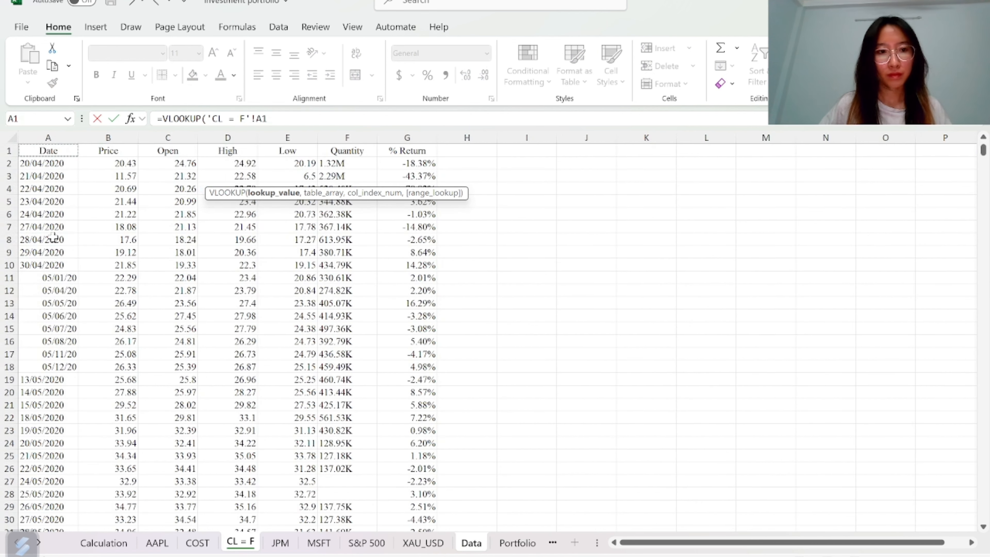
key("ctrl+shift+Right")
key("ctrl+shift+Down")
key("F4")
type(",2,f")
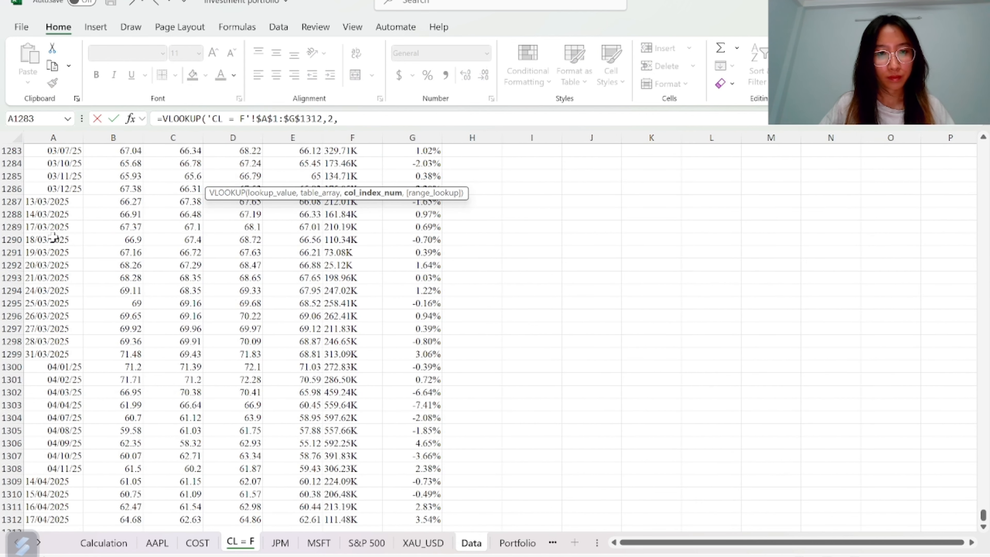
key("BackSpace")
key("BackSpace")
key("BackSpace")
key("BackSpace")
key("BackSpace")
key("BackSpace")
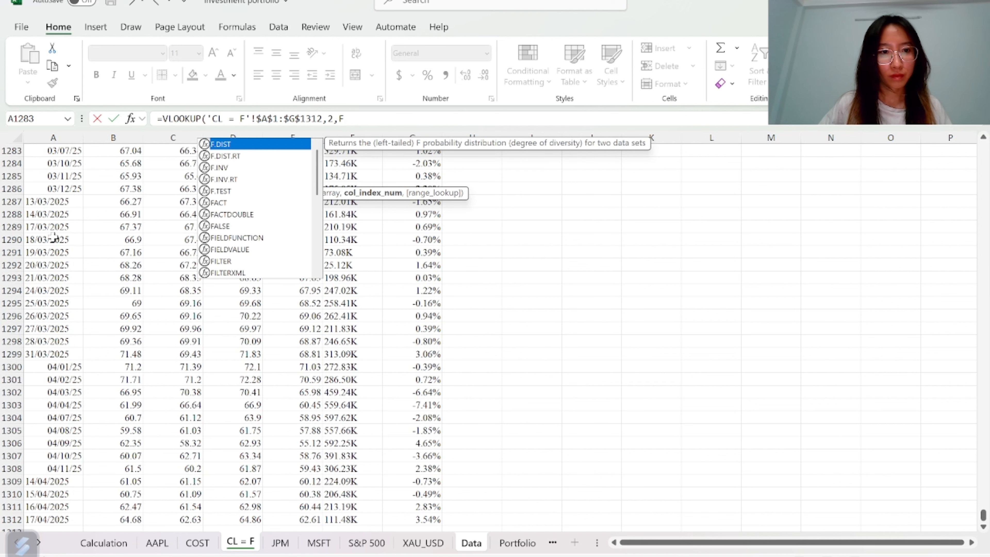
key("BackSpace")
key("BackSpace")
key("BackSpace")
key("BackSpace")
key("BackSpace")
key("BackSpace")
key("BackSpace")
key("BackSpace")
key("BackSpace")
key("BackSpace")
key("BackSpace")
key("Escape")
Enter =VLOOKUP(Data!A3,'CL = F'!$A$1:$G$1312,2,FALSE) in cell D3 for the CL = F price
type("=VLOOKUP(")
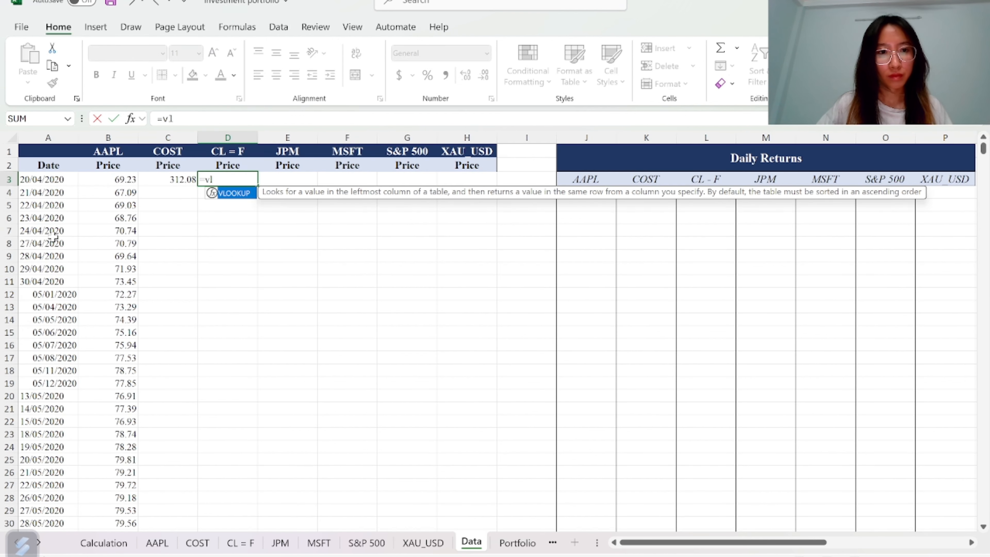
left_click(33, 180)
type(",")
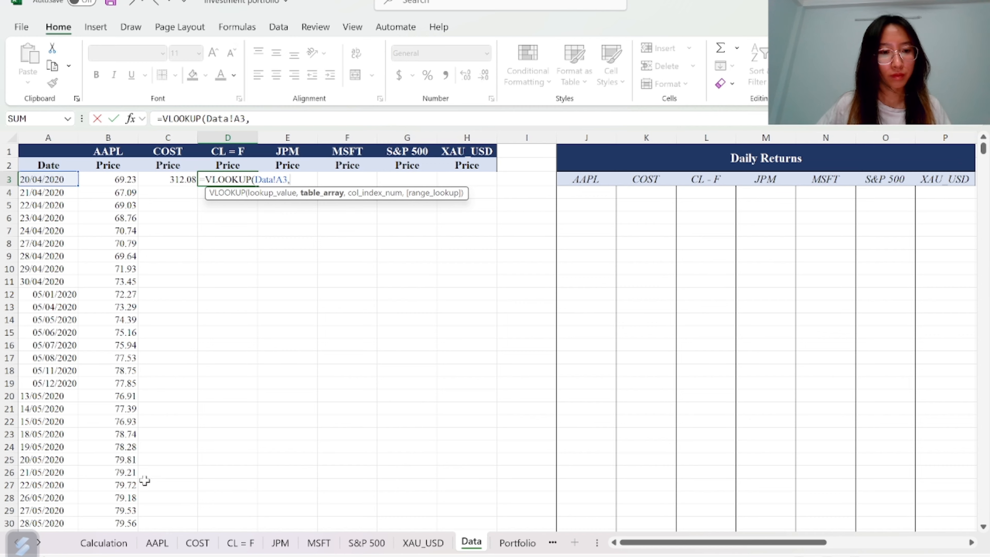
left_click(240, 543)
key("ctrl+Home")
key("ctrl+shift+End")
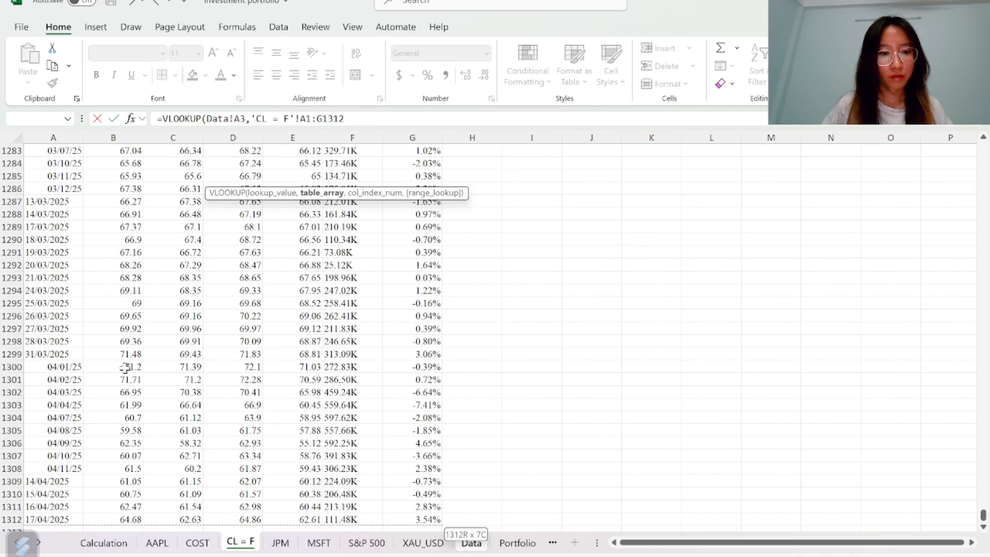
key("F4")
type(",2")
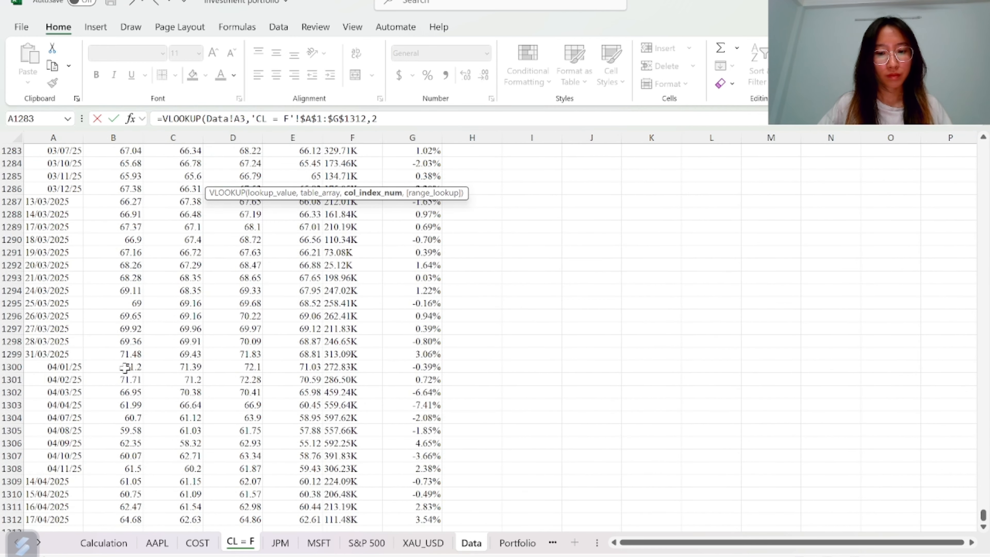
type(",FALSE)")
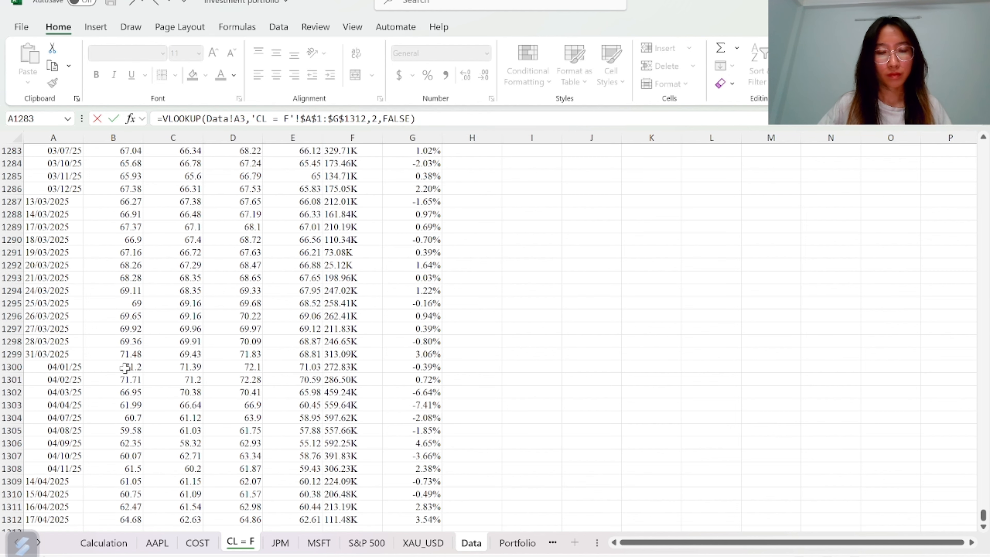
key("Return")
Enter =VLOOKUP(A3,JPM!$A$1:$G$1258,2,FALSE) in Data cell E3 for the JPM price
key("Up")
key("Right")
type("=vl")
key("Tab")
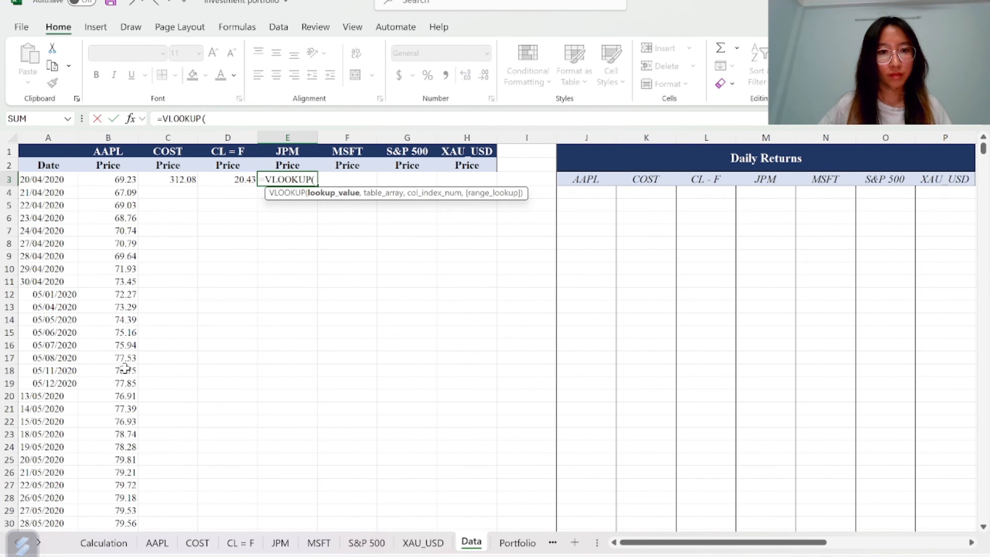
left_click(37, 178)
type(",")
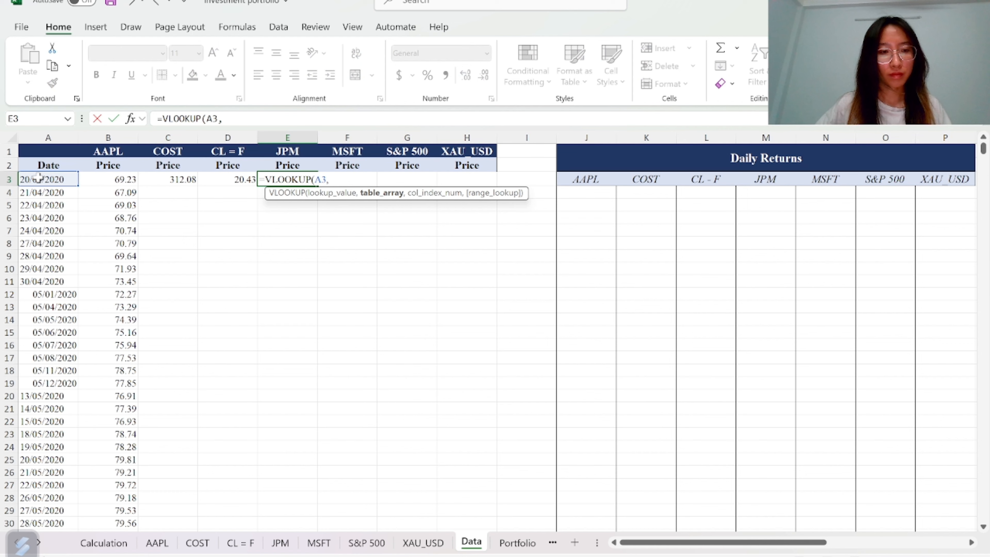
left_click(281, 543)
left_click(46, 226)
key("ctrl+shift+Up")
key("ctrl+shift+Right")
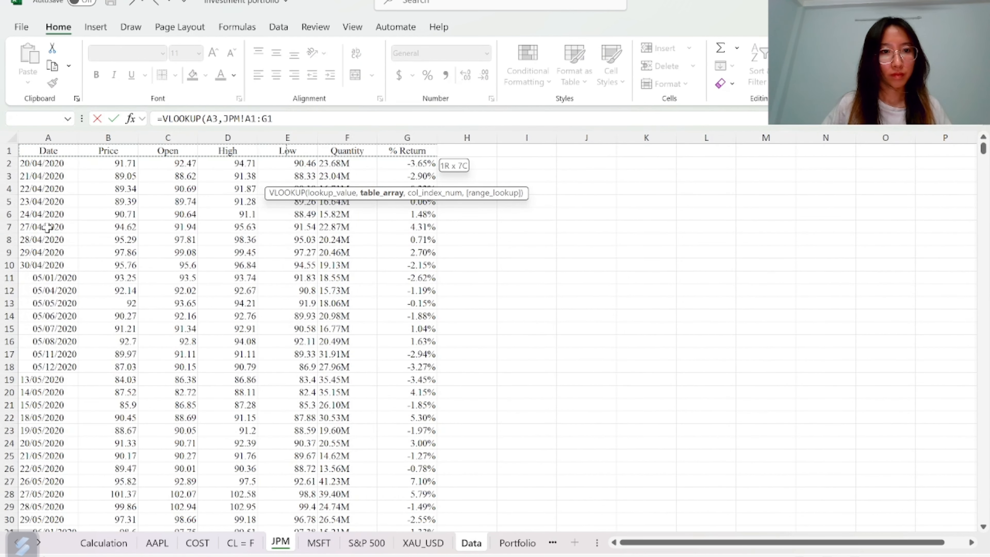
key("ctrl+shift+Down")
key("F4")
type(",2,f")
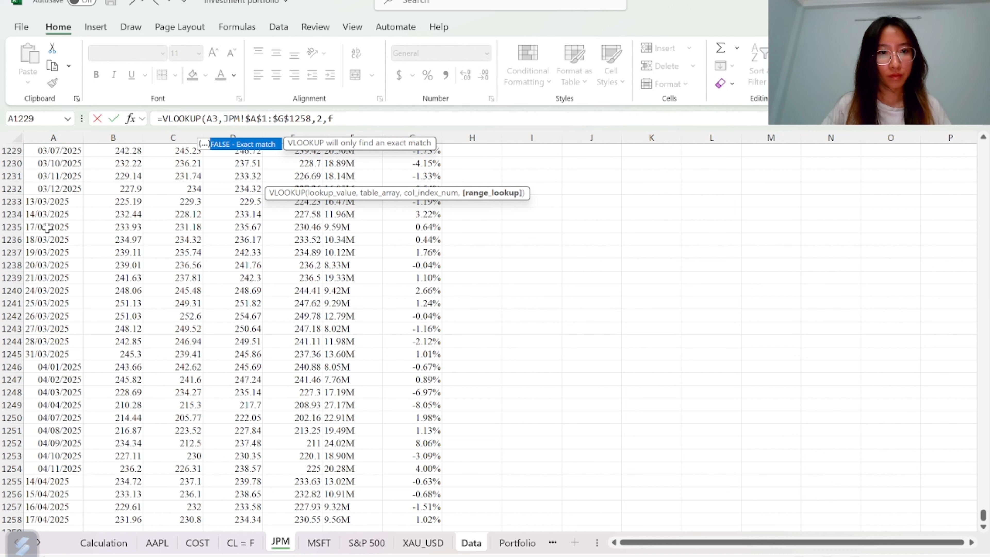
key("Tab")
type(")")
key("Return")
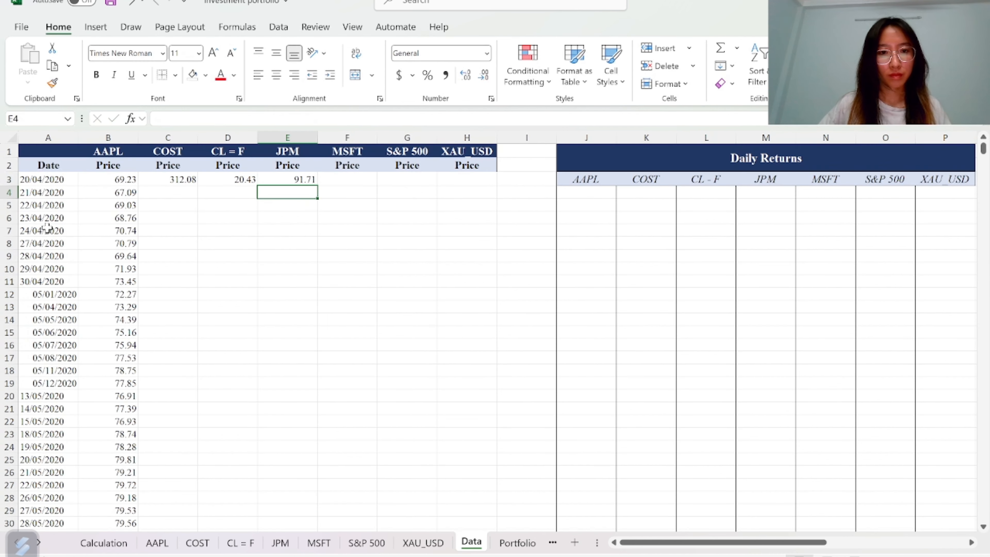
Enter =VLOOKUP(Data!A3,MSFT!$A$1:$G$1258,2,FALSE) in cell F3 for the MSFT price
key("Up")
key("Right")
type("=vl")
key("Tab")
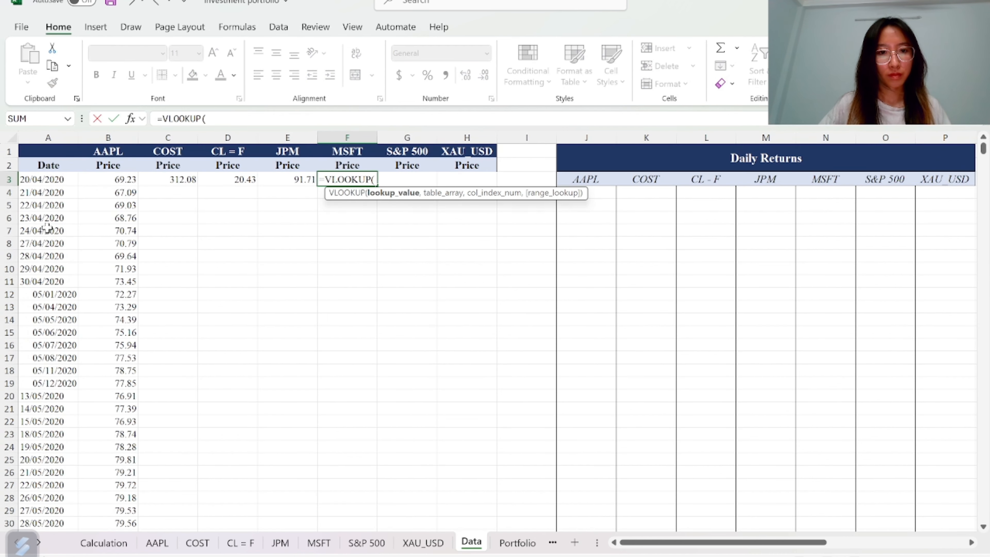
left_click(35, 180)
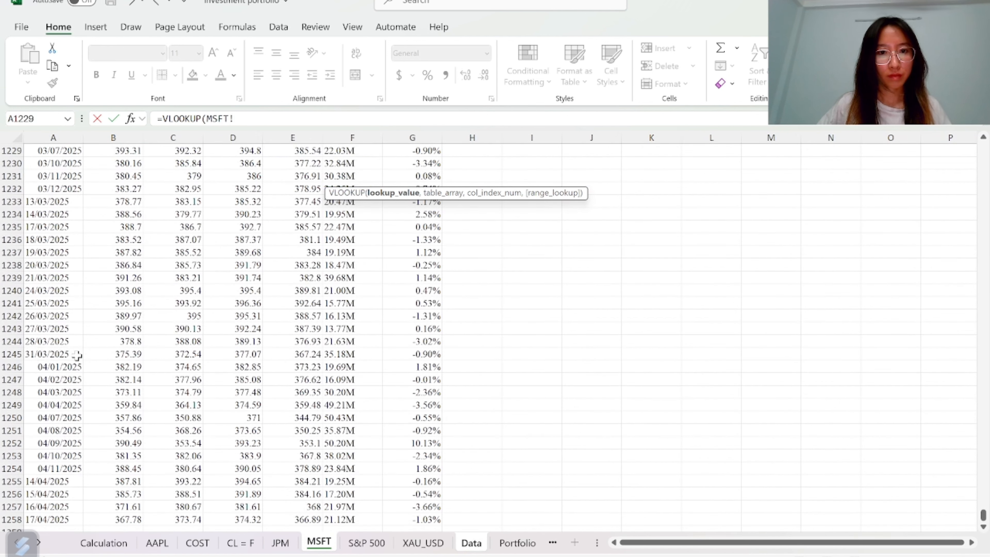
left_click(77, 355)
key("BackSpace")
key("BackSpace")
key("BackSpace")
key("BackSpace")
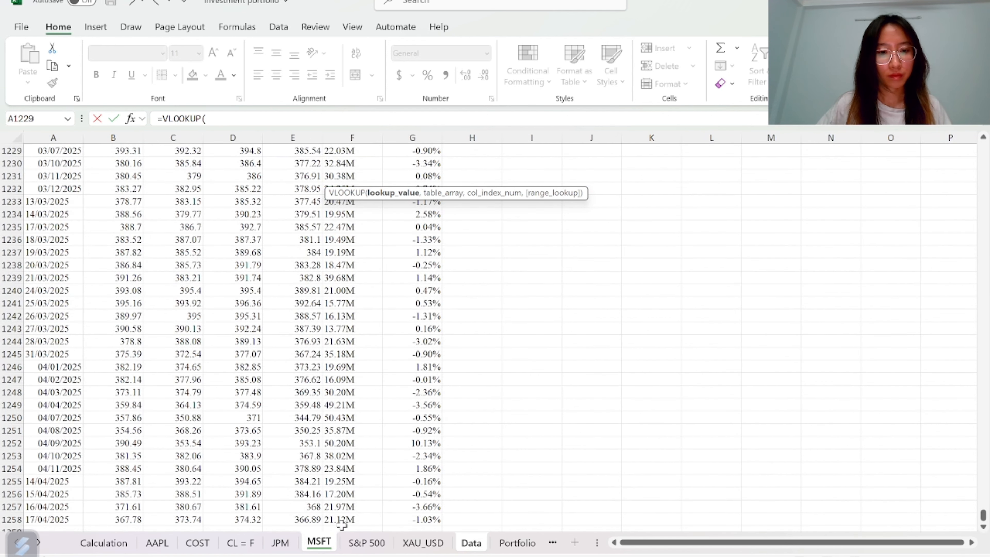
left_click(471, 542)
left_click(47, 179)
type(",")
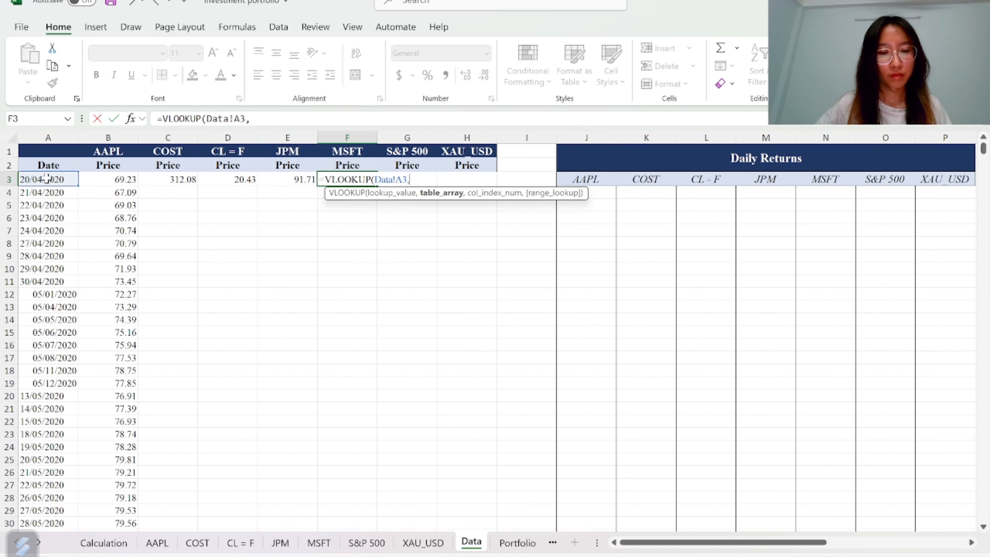
left_click(319, 543)
left_click(57, 342)
key("ctrl+Up")
key("ctrl+shift+Right")
key("ctrl+shift+Down")
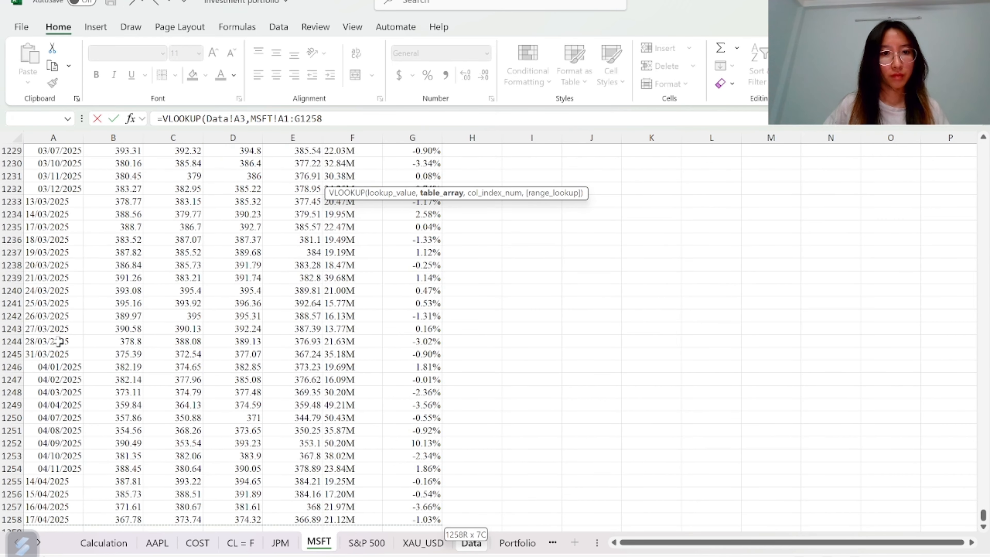
key("F4")
type(",2,FALSE")
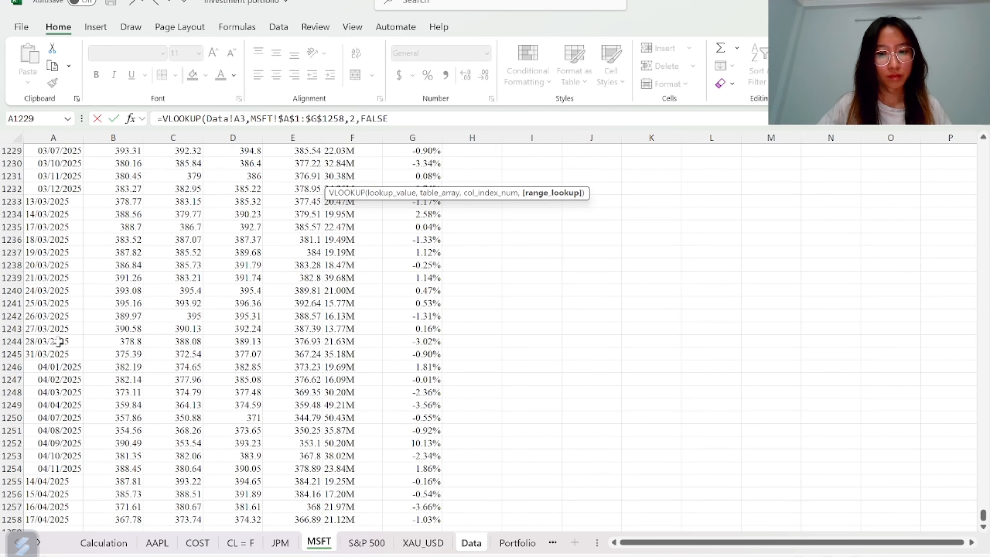
key("Return")
Enter =VLOOKUP(A3,'S&P 500'!$A$1:$G$1258,2,FALSE) in cell G3 for the S&P 500 price
key("Up")
key("Right")
type("=")
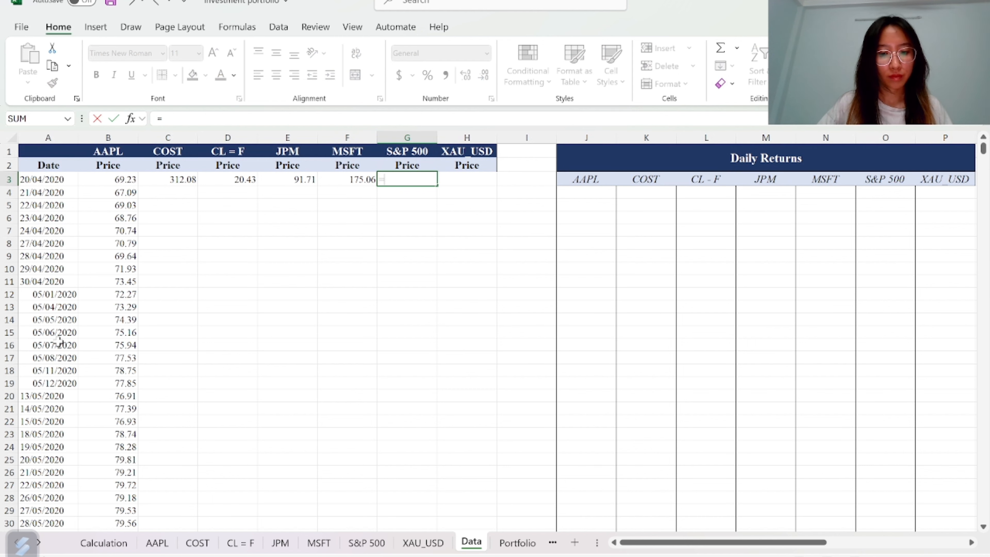
type("vl")
key("Tab")
left_click(35, 184)
type(",")
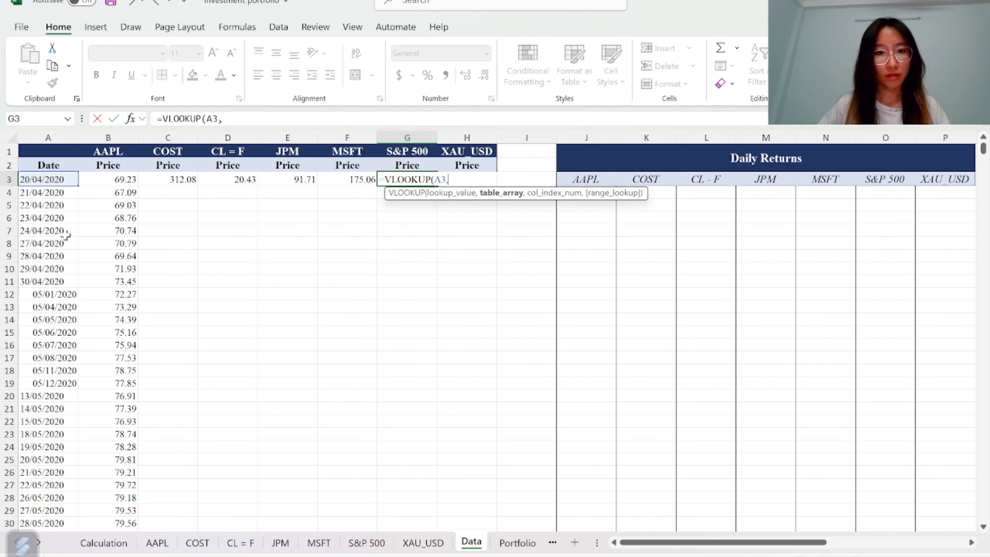
key("ctrl+Page_Up")
key("ctrl+Page_Up")
key("ctrl+Home")
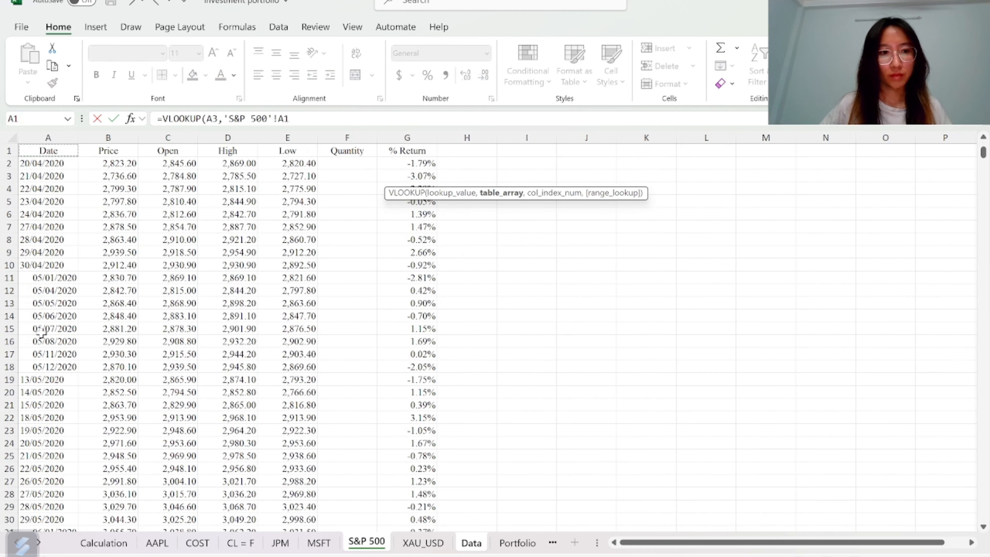
key("ctrl+shift+End")
key("F4")
type(",2")
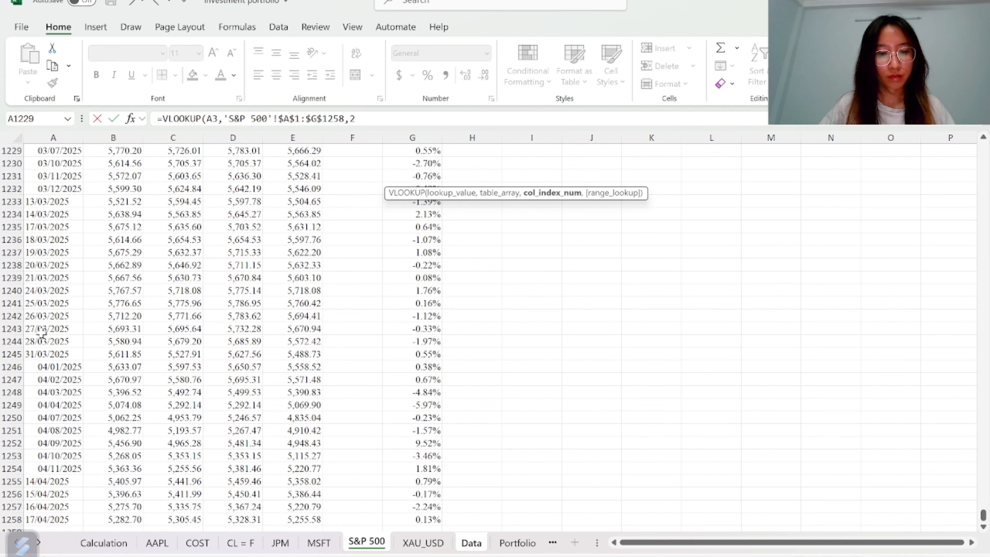
type(",FALSE)")
key("Return")
Enter =VLOOKUP(A3,XAU_USD!$A$1:$G$1301,2,FALSE) in cell H3 for the XAU_USD price
key("Right")
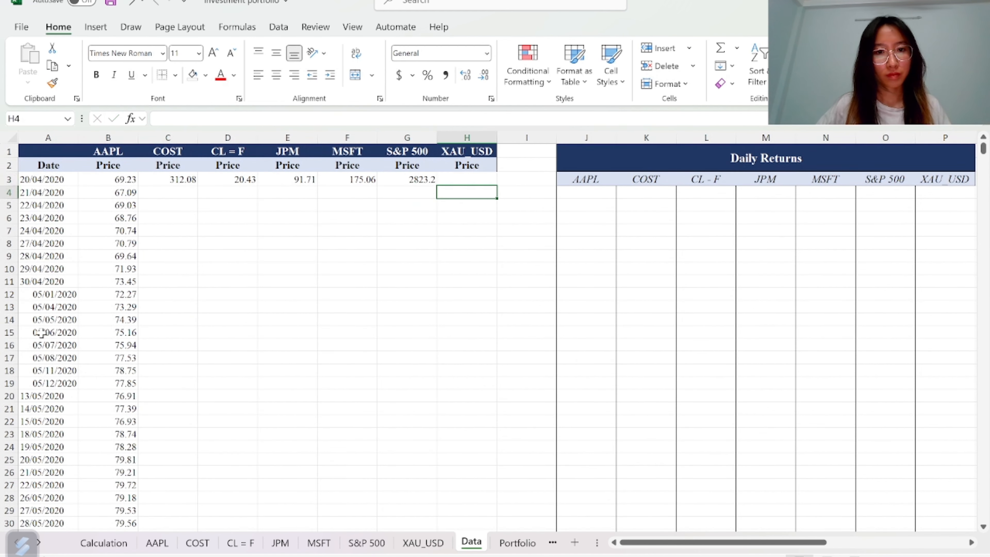
key("Up")
type("=vl")
key("Tab")
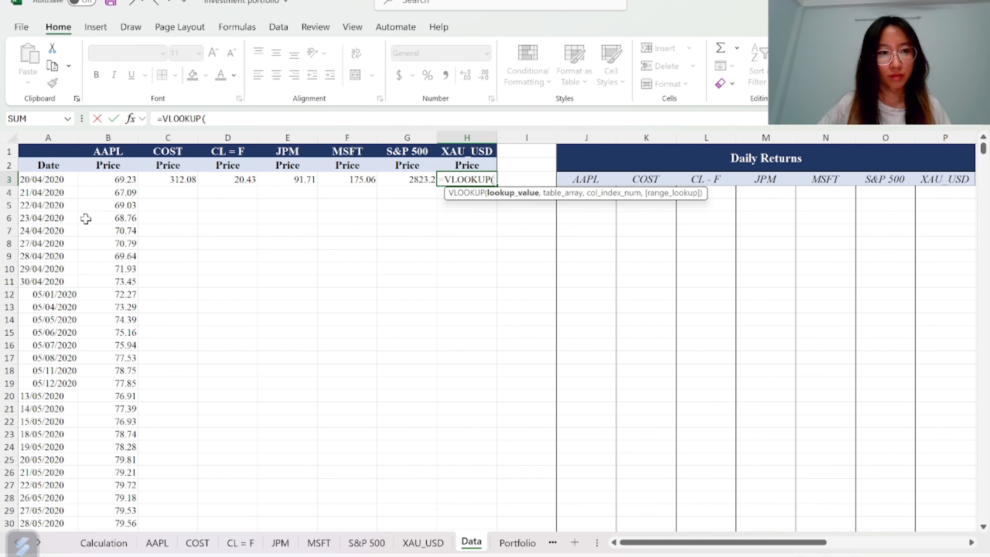
left_click(51, 183)
type(",")
left_click(422, 543)
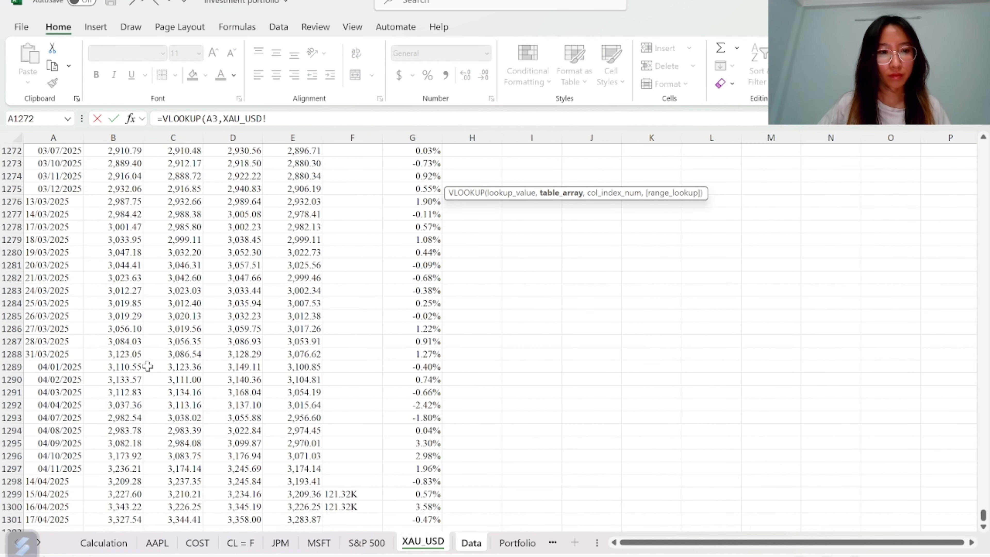
left_click(65, 318)
key("ctrl+Up")
key("ctrl+shift+Right")
key("ctrl+shift+Down")
key("F4")
type(",")
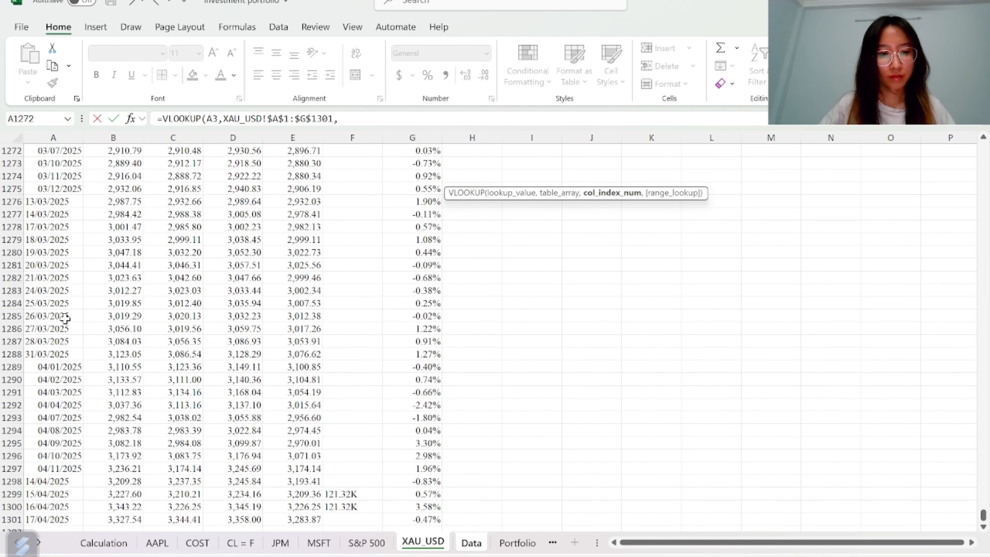
type("2,FALSE)")
key("Return")
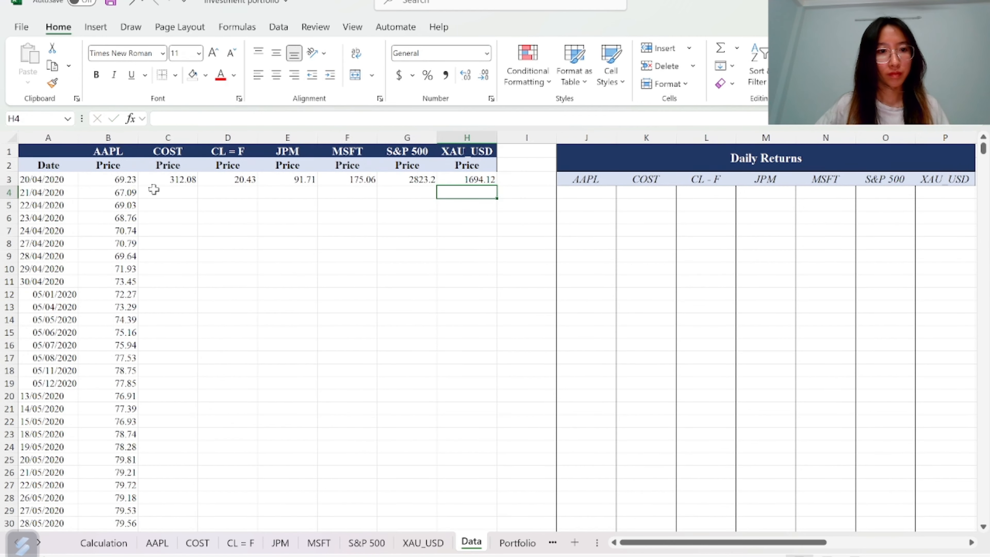
Fill the price formulas in C3:H3 down the whole date range and check the last row
left_click_drag(164, 179, 452, 179)
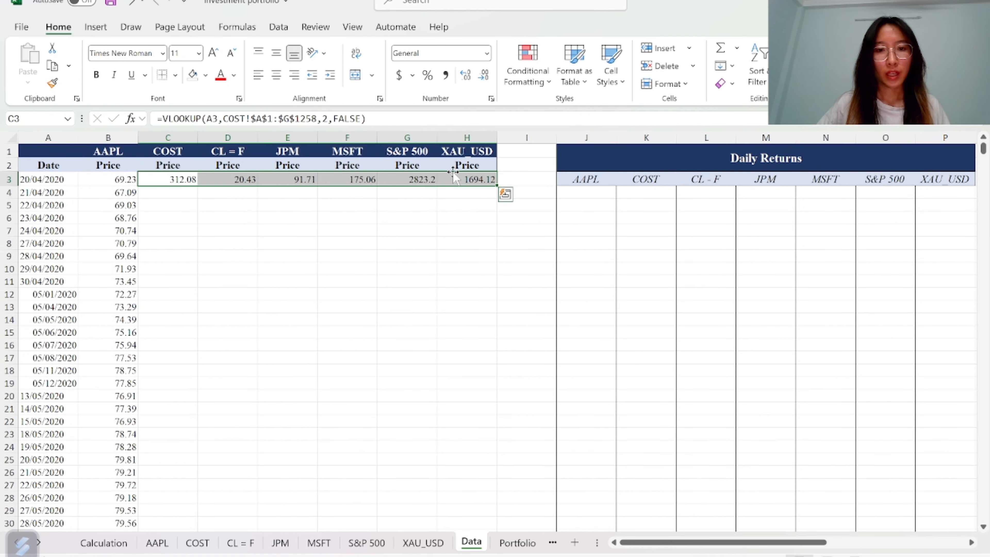
double_click(497, 186)
left_click(505, 237)
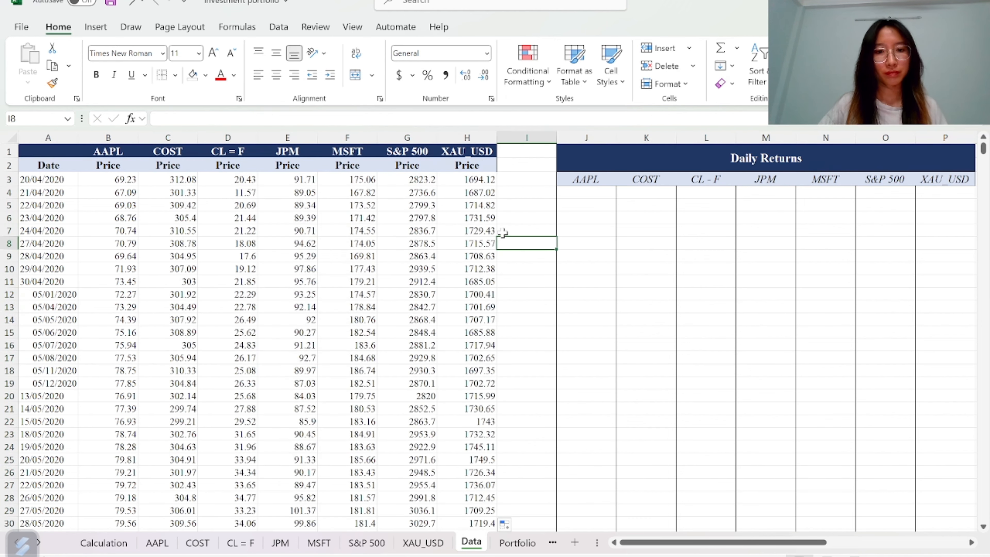
key("Left")
key("ctrl+Down")
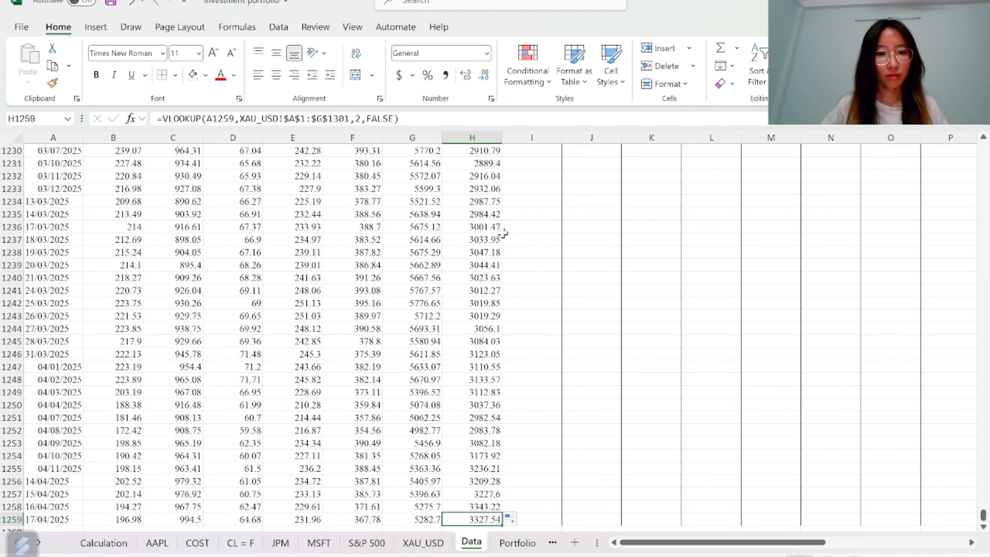
key("ctrl+Up")
key("Right")
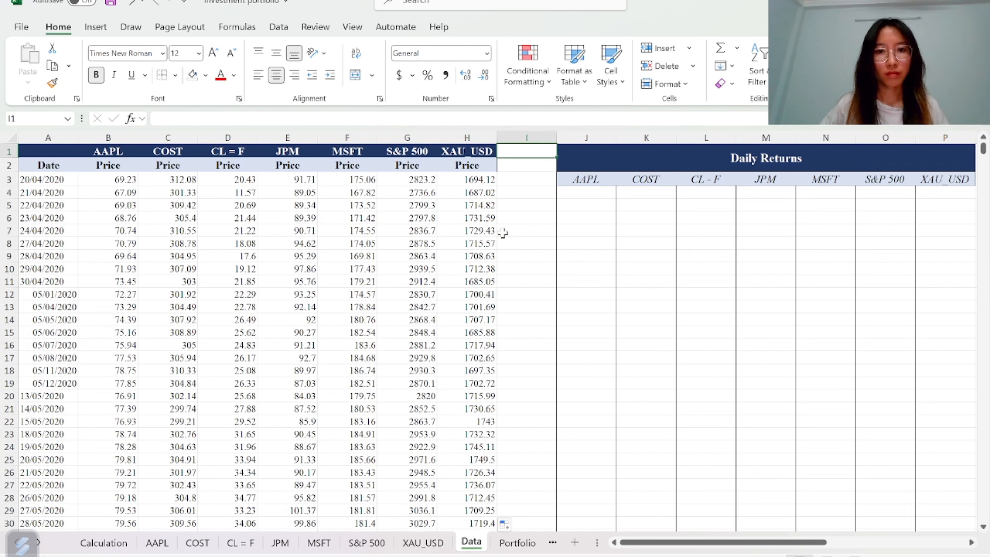
Delete the empty column I so the Daily Returns table sits next to the prices
right_click(528, 160)
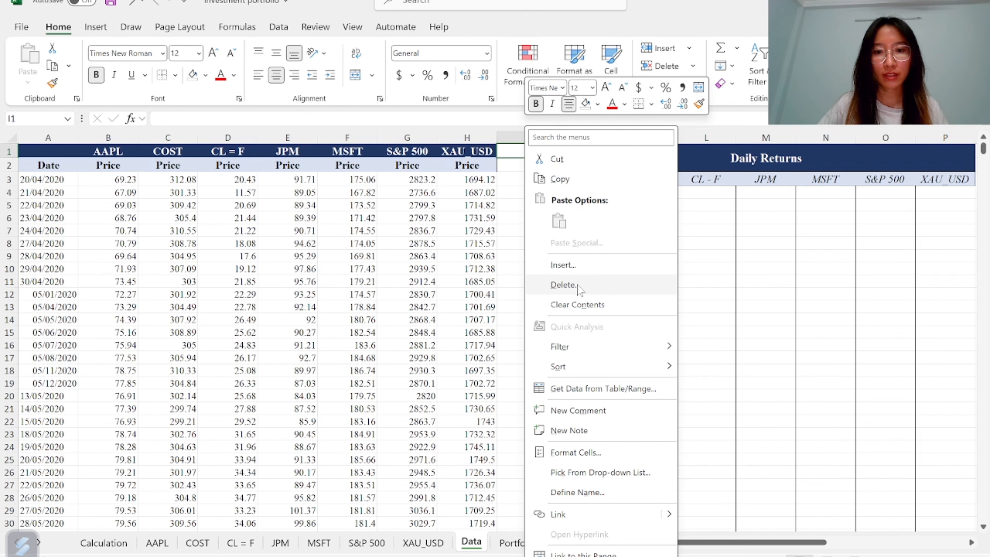
left_click(565, 284)
left_click(556, 327)
left_click(553, 348)
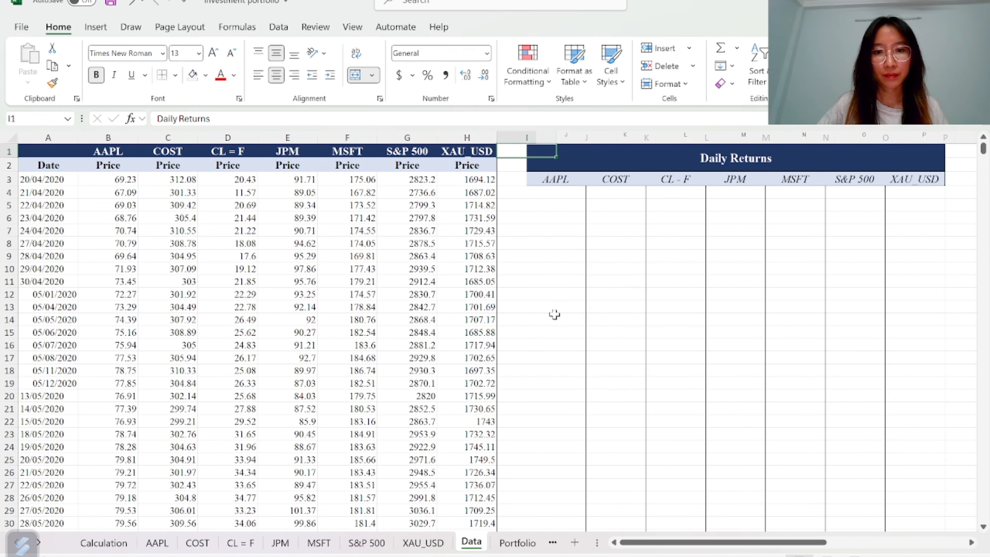
Enter =B4/B3-1 in cell I4 as the first AAPL daily return
left_click(523, 195)
type("=")
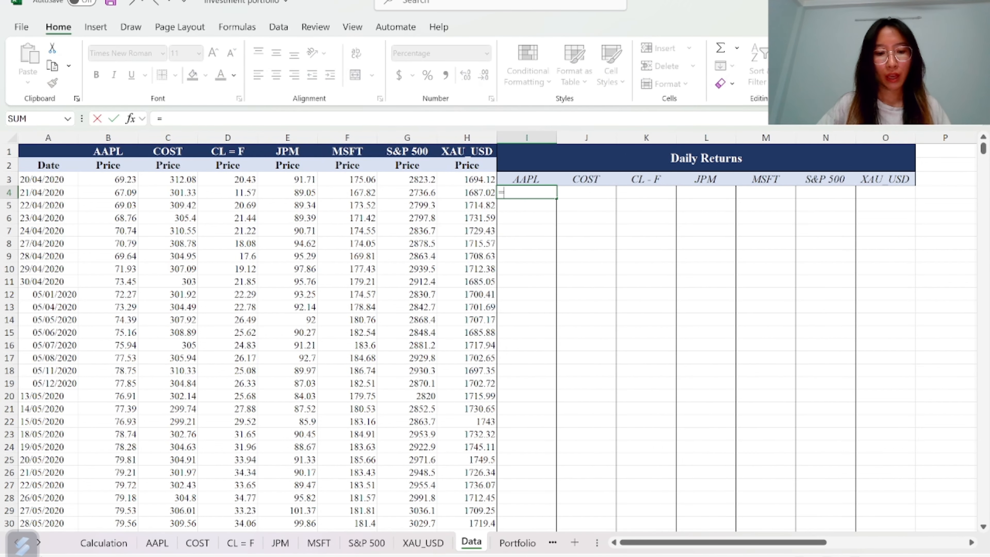
left_click(122, 193)
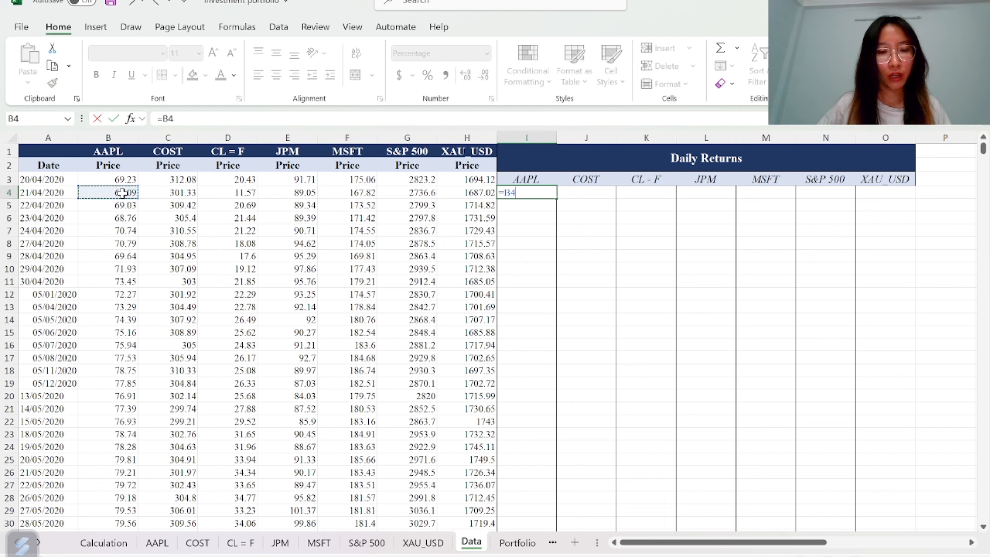
type("/")
left_click(118, 177)
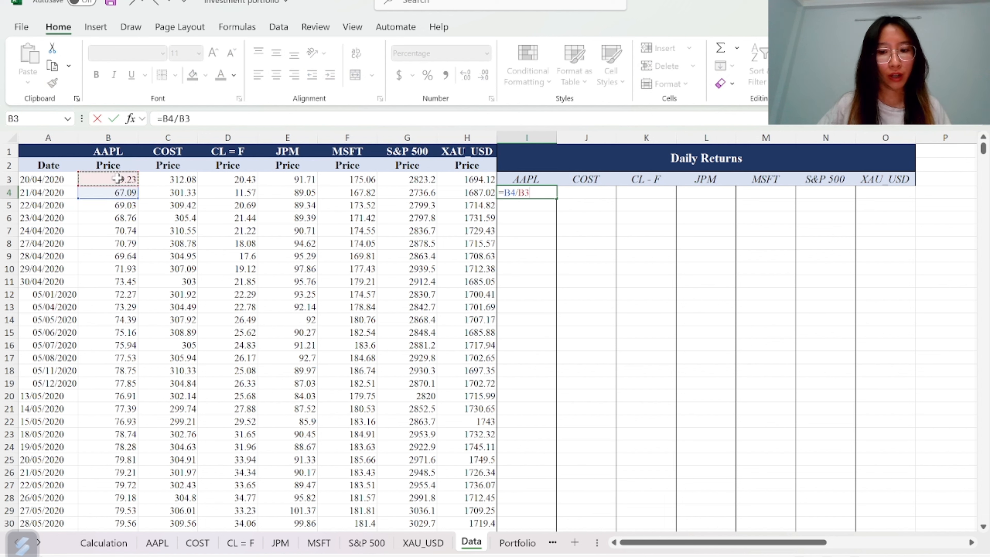
type("-1")
key("Return")
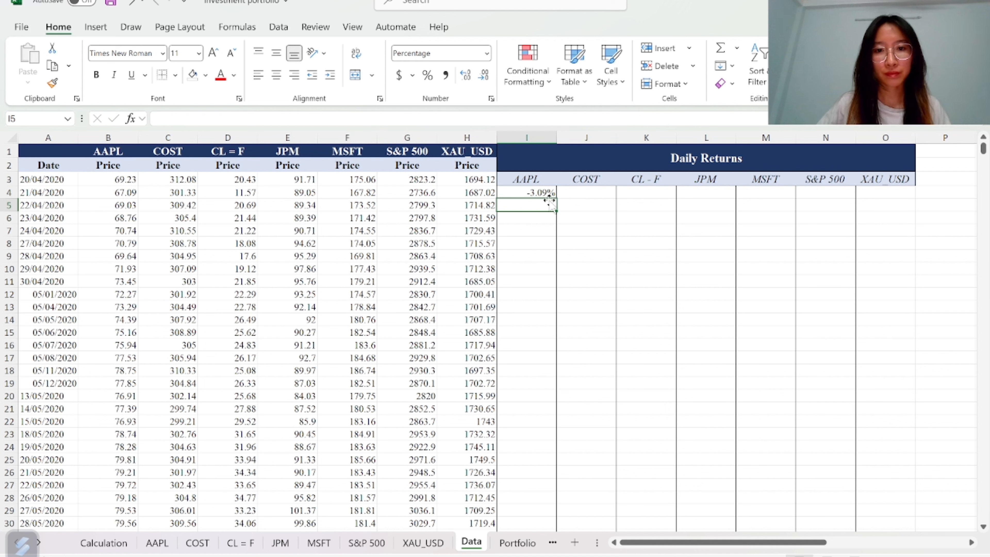
Fill the return formula across to the XAU_USD column and down through all rows
left_click(548, 192)
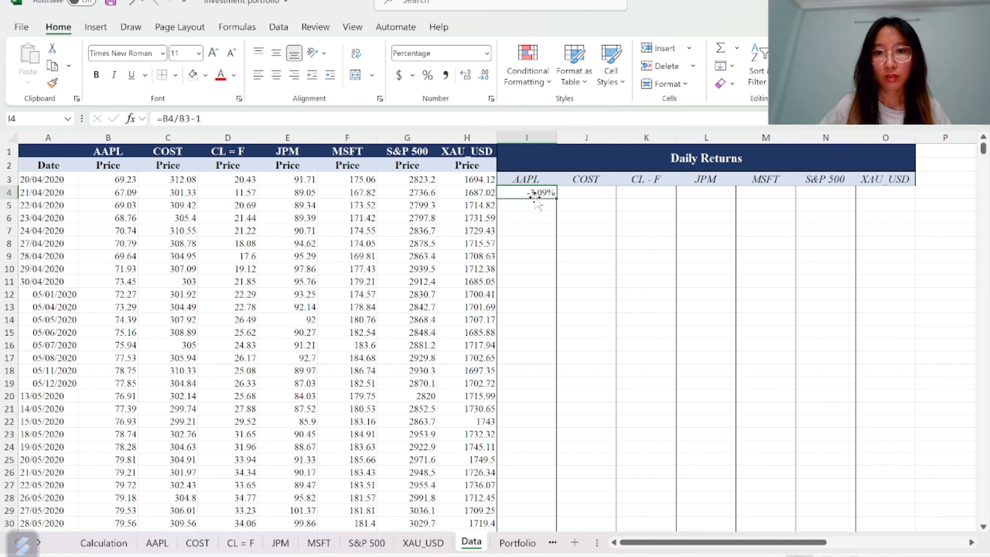
left_click_drag(559, 198, 916, 195)
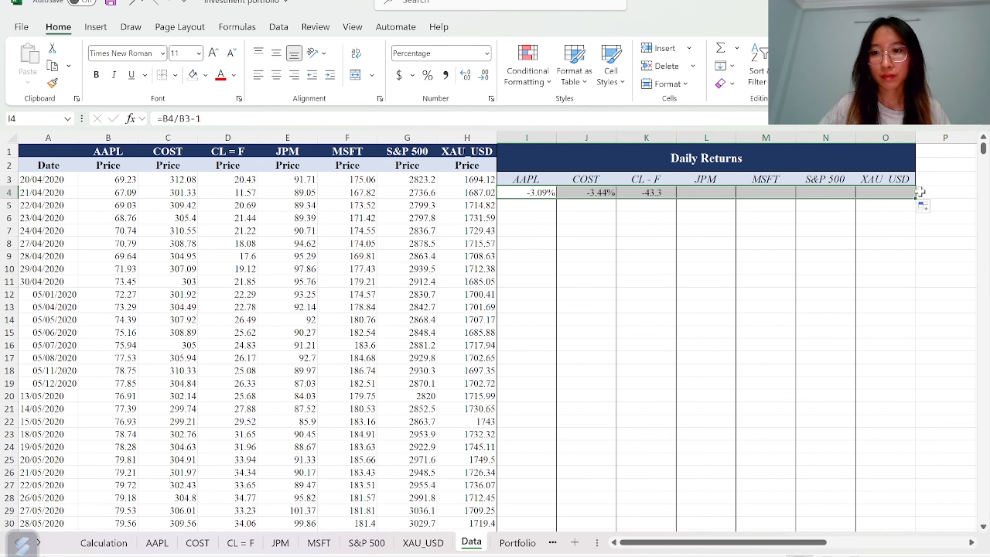
double_click(916, 198)
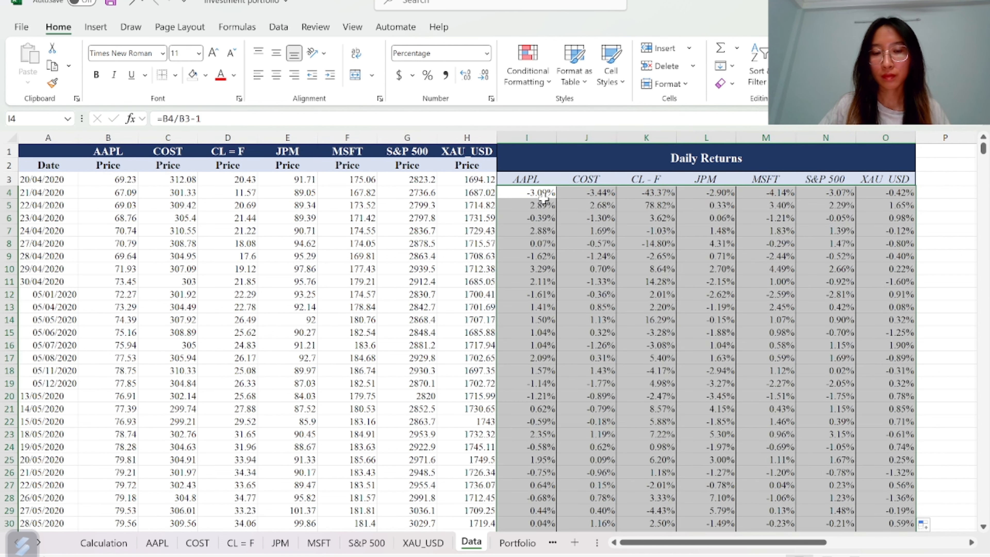
Insert a blank column before the Daily Returns table and apply the fill colour to its header cells I1:I2
left_click(505, 192)
right_click(505, 192)
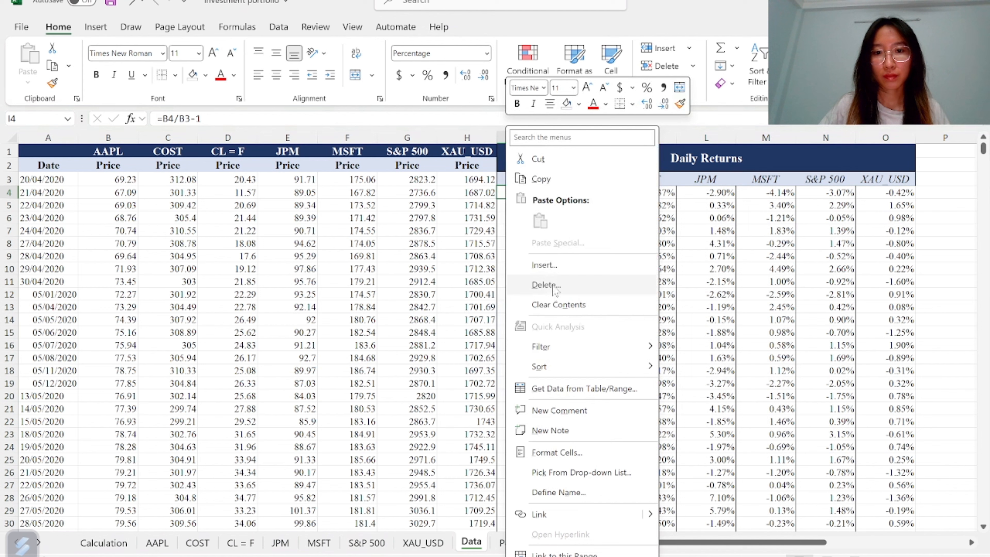
left_click(560, 269)
left_click(542, 308)
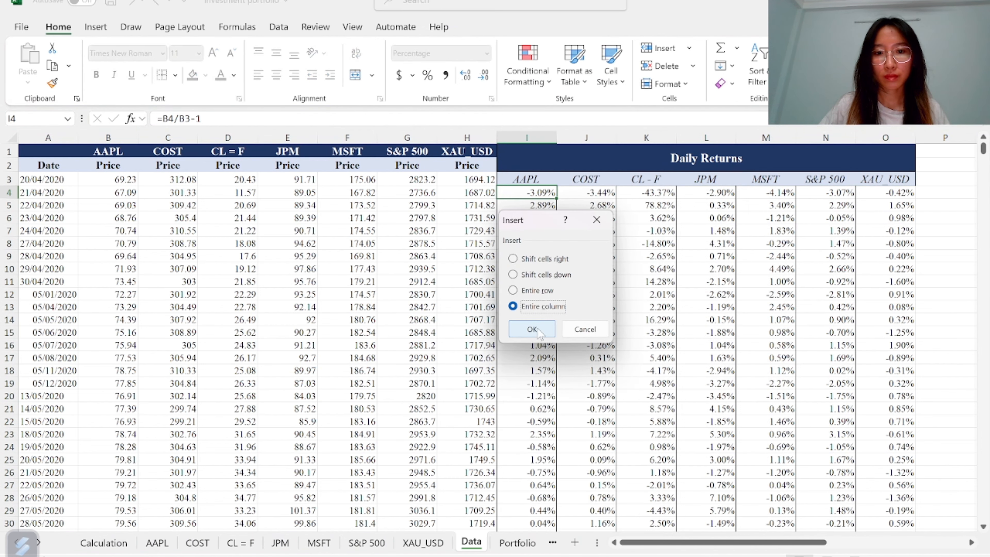
left_click(532, 329)
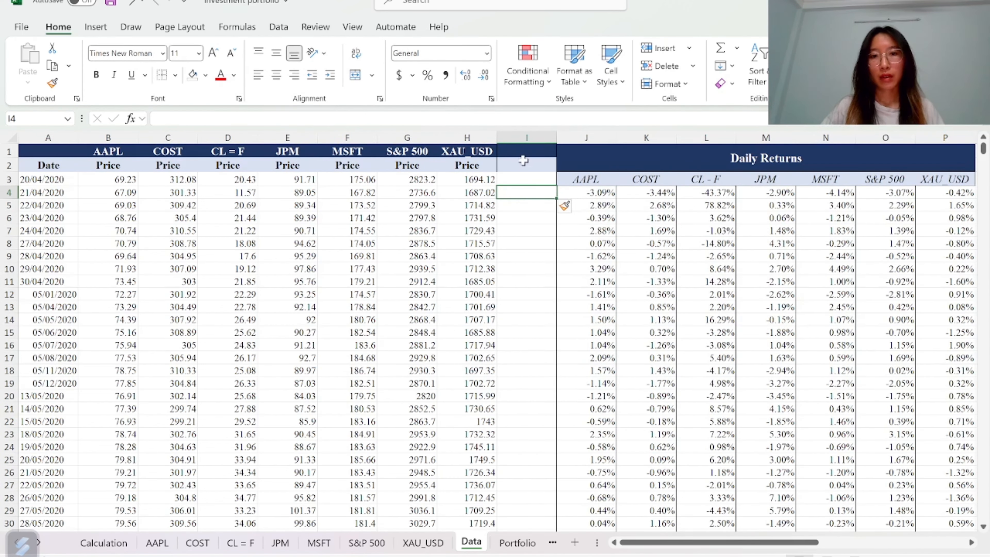
left_click_drag(523, 151, 522, 165)
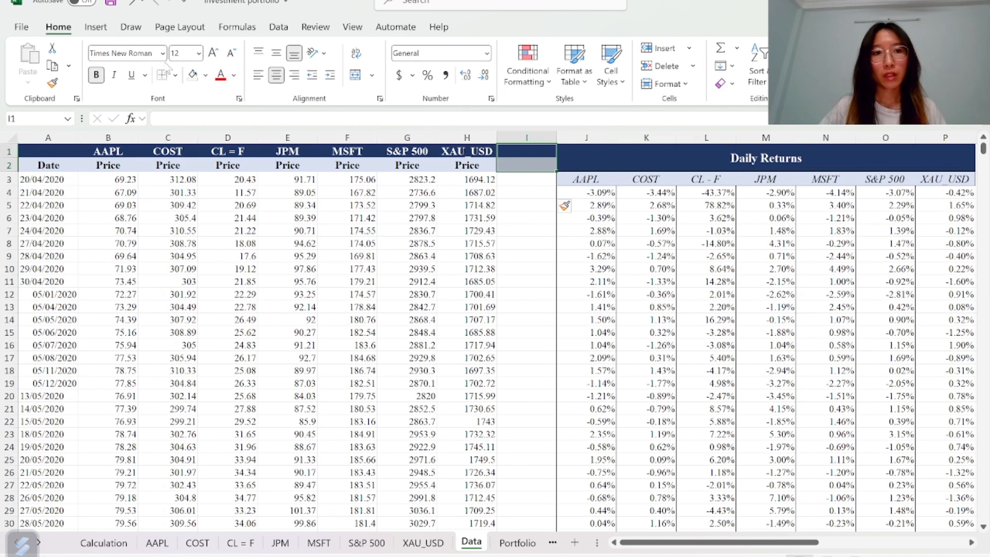
left_click(193, 75)
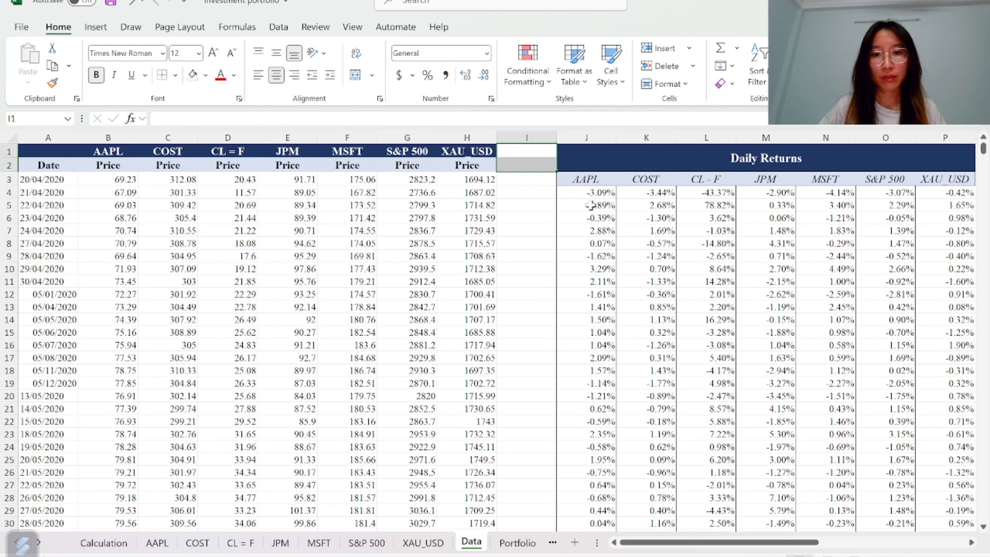
Compare the AAPL sheet's return column with the first AAPL daily return on the Data sheet
left_click(157, 543)
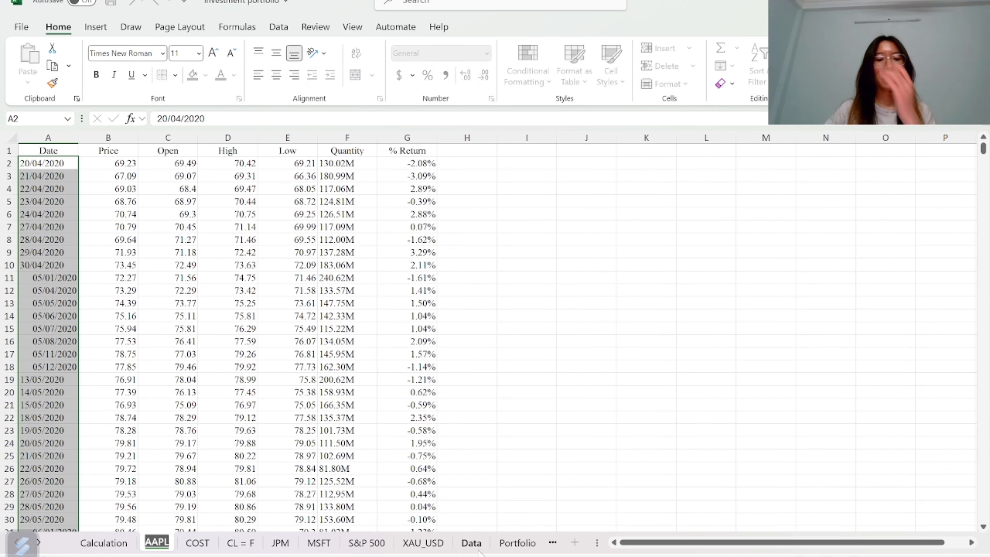
left_click(473, 543)
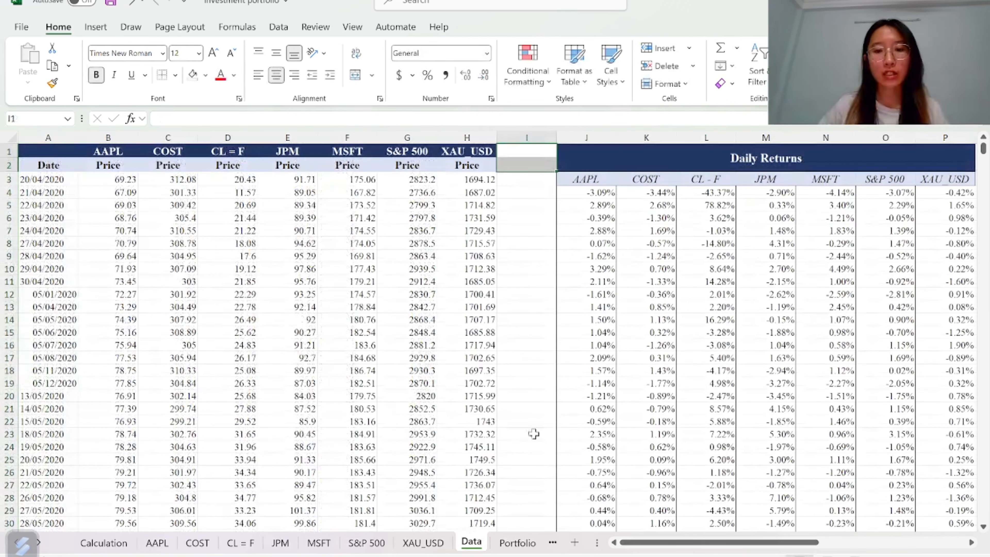
left_click(592, 193)
Open the Covariance analysis tool and set its input range to the daily returns J3:P1259
key("ctrl+Right")
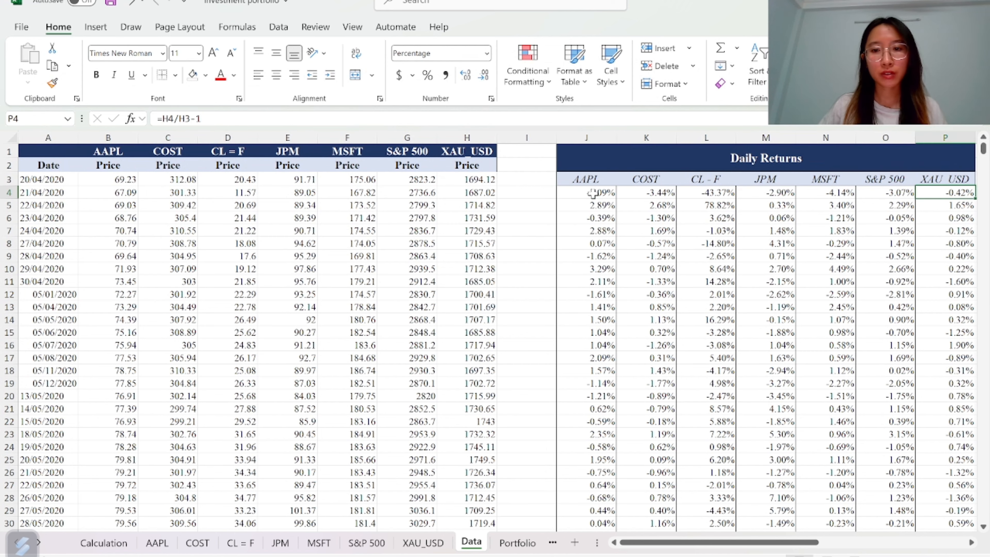
key("Right")
key("Right")
key("Right")
key("Right")
key("Right")
key("Right")
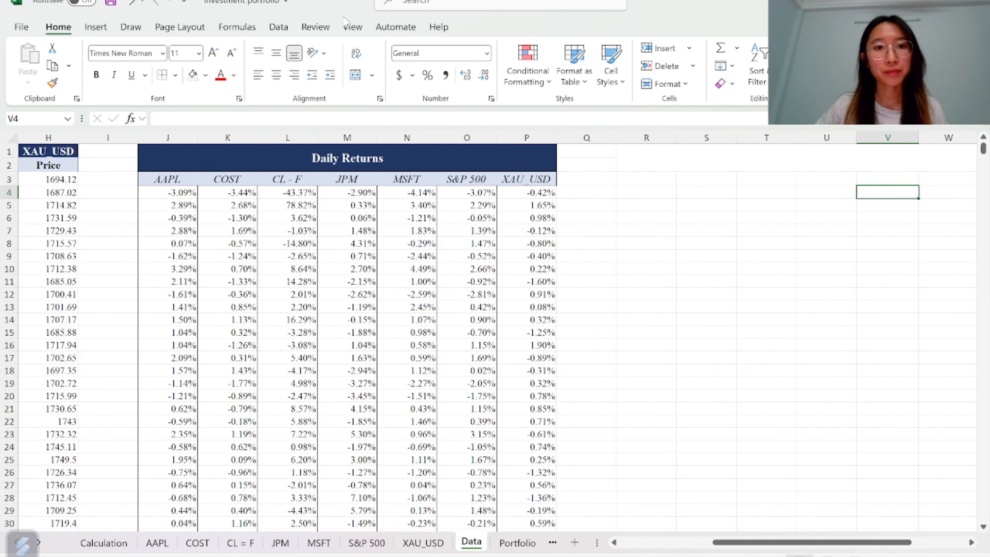
left_click(279, 27)
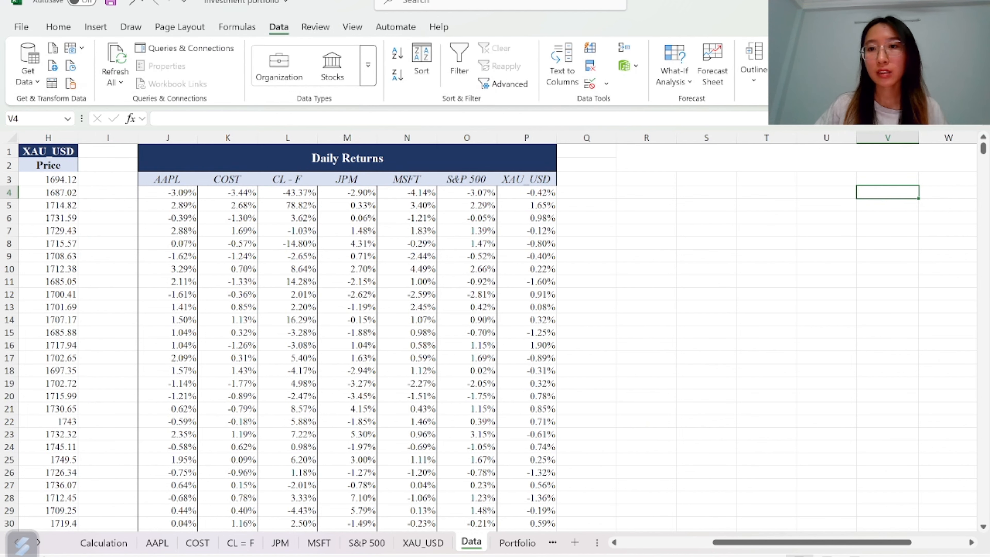
left_click(791, 63)
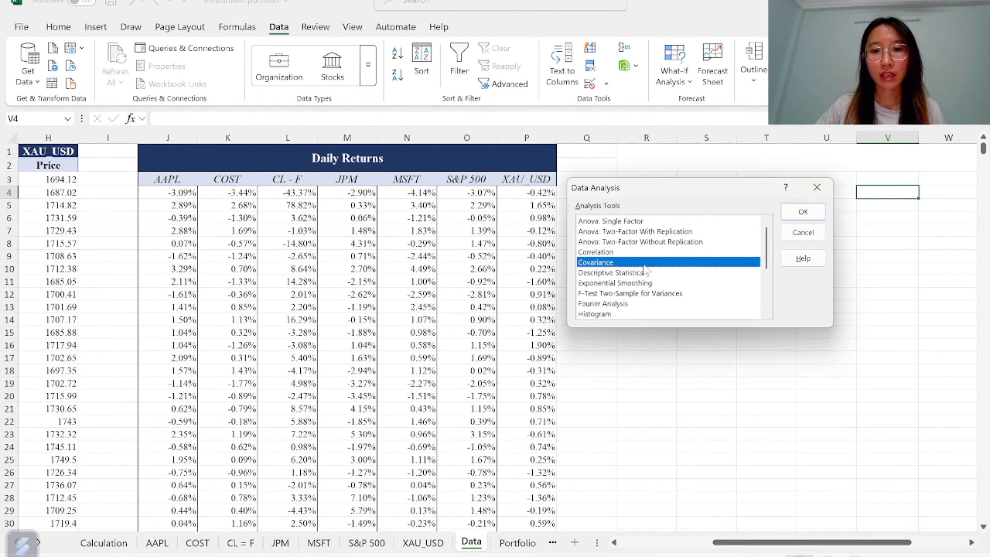
left_click(804, 212)
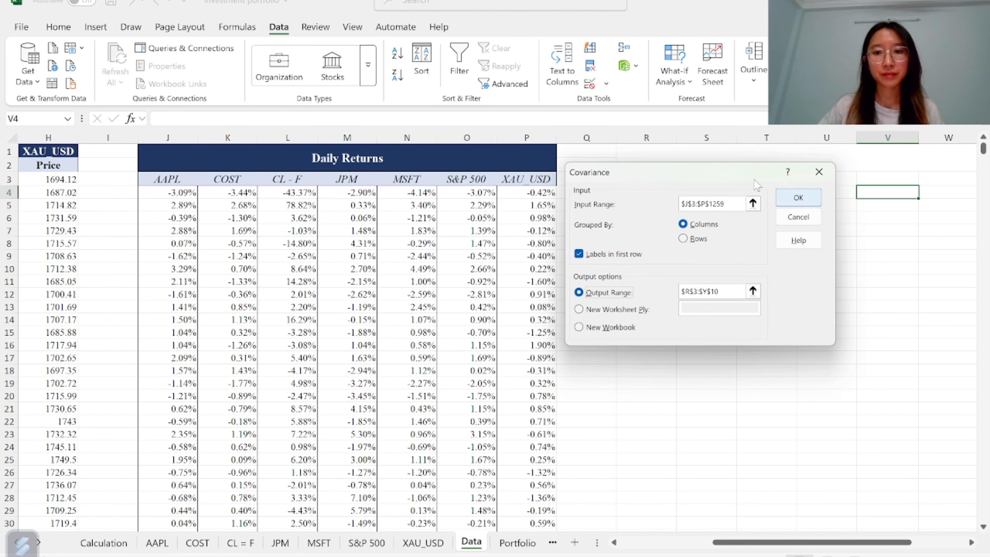
left_click_drag(698, 169, 730, 190)
scroll(488, 335, "down", 1)
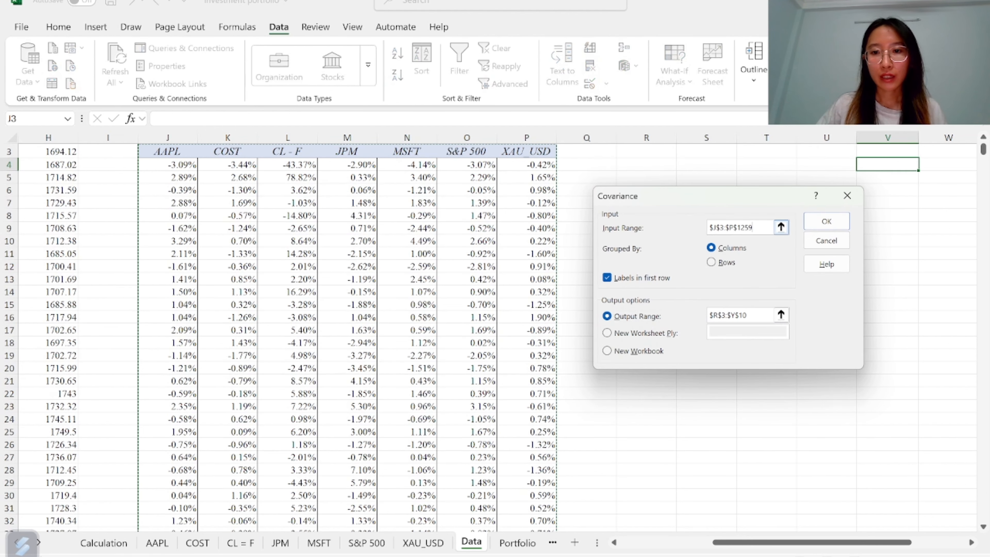
left_click(781, 227)
left_click(171, 153)
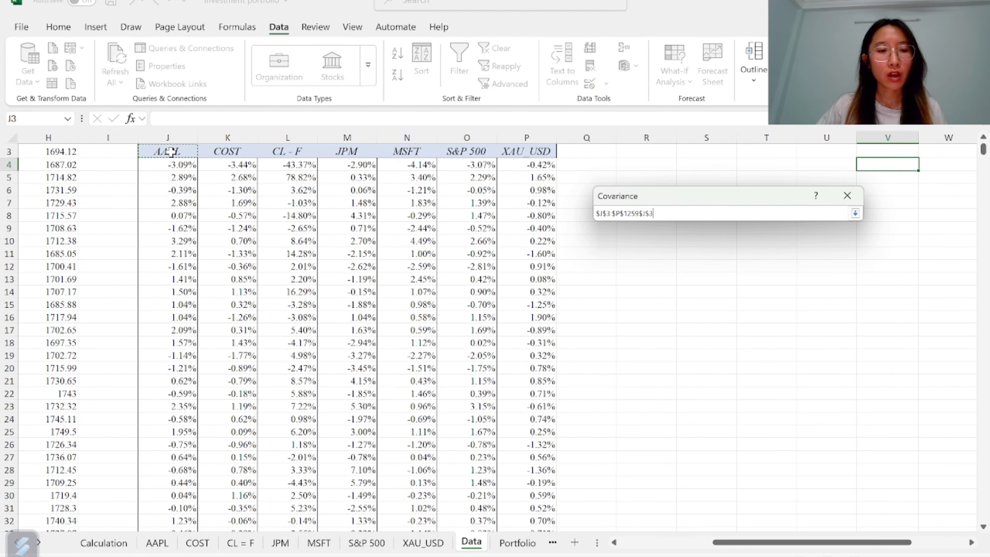
key("ctrl+shift+Right")
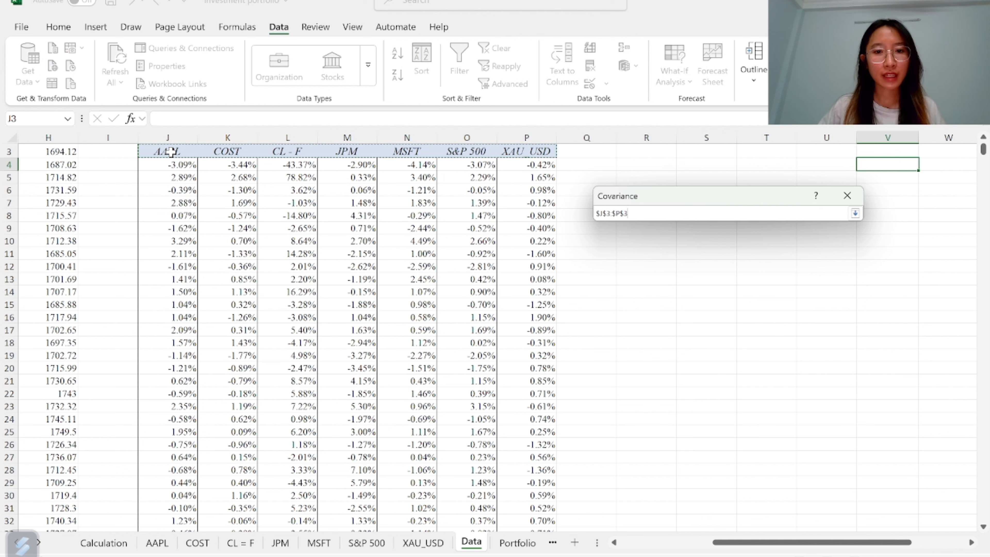
key("ctrl+shift+Down")
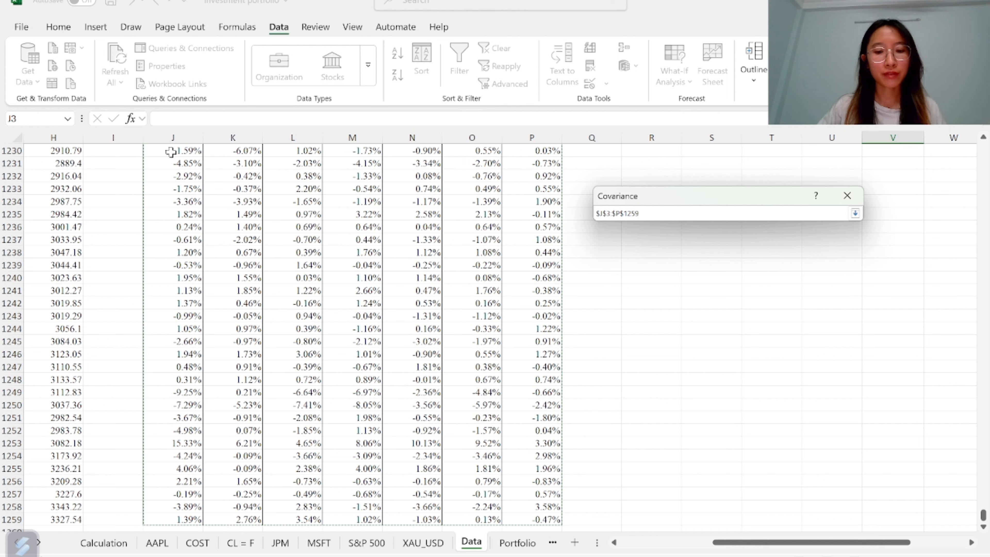
left_click(854, 213)
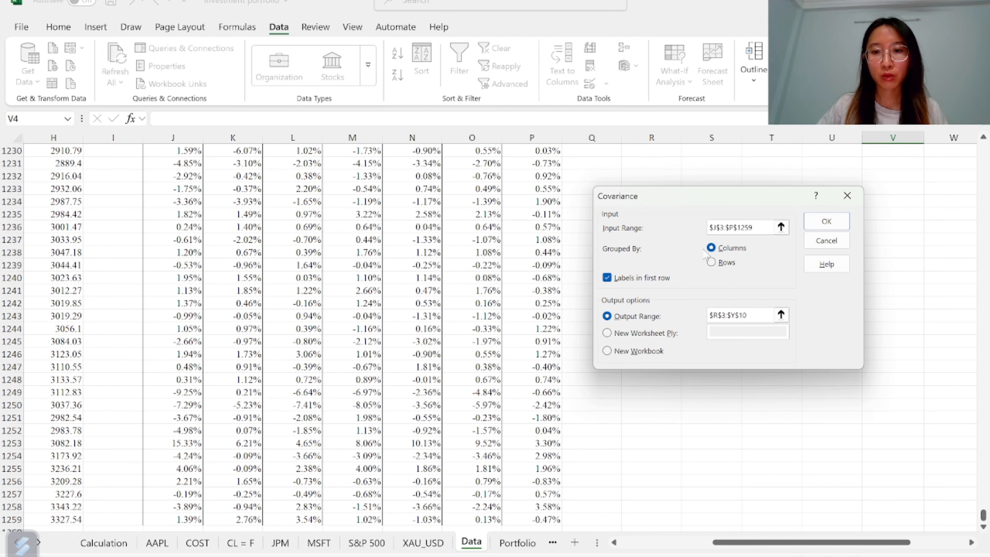
Run the covariance grouped by columns with labels in the first row, outputting to R3:Y10
left_click(711, 248)
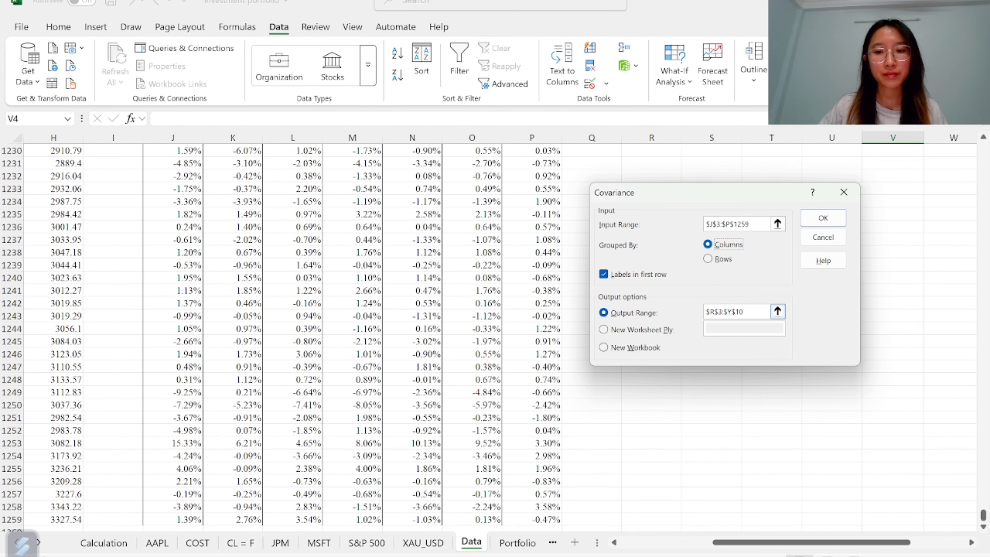
left_click(757, 312)
key("BackSpace")
key("BackSpace")
key("BackSpace")
key("BackSpace")
key("BackSpace")
key("BackSpace")
key("BackSpace")
key("BackSpace")
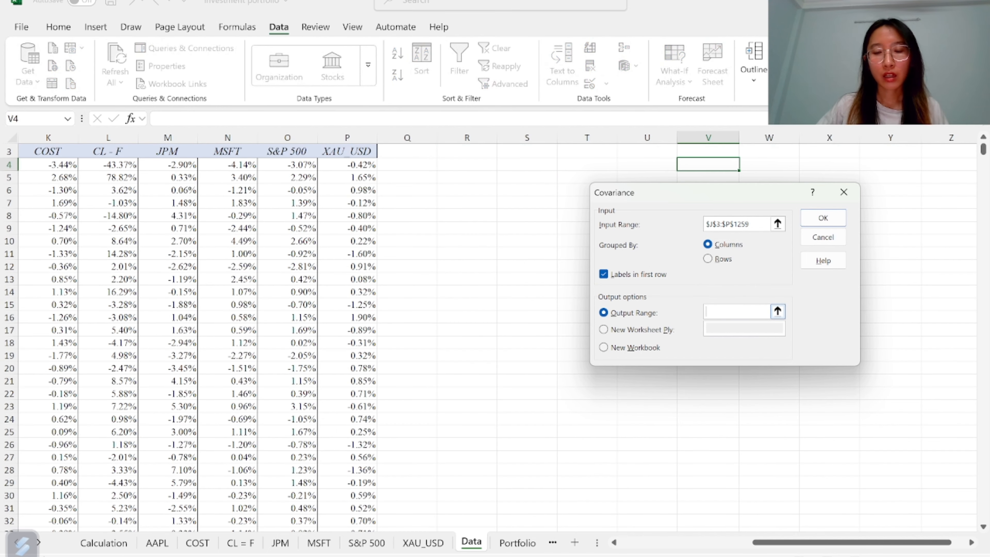
left_click(777, 311)
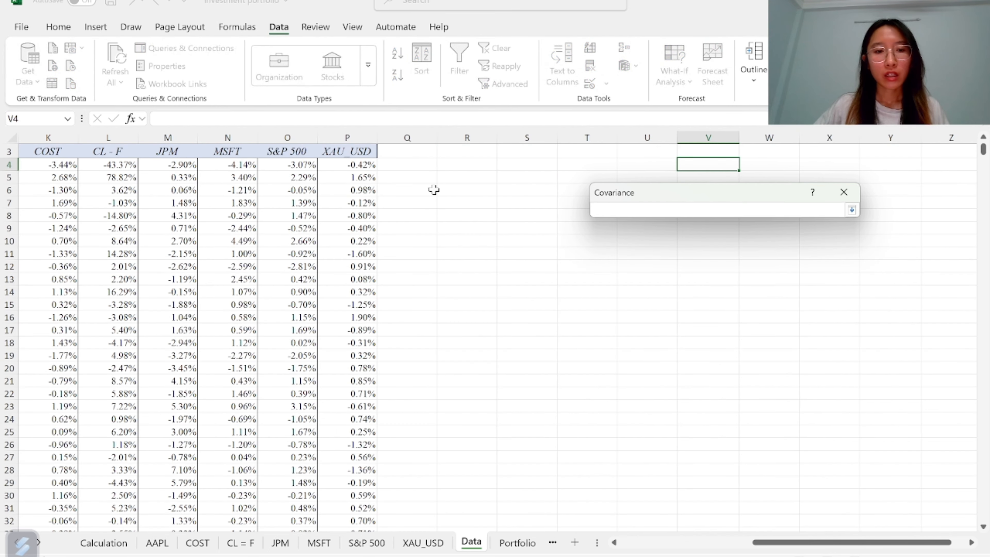
scroll(434, 190, "up", 1)
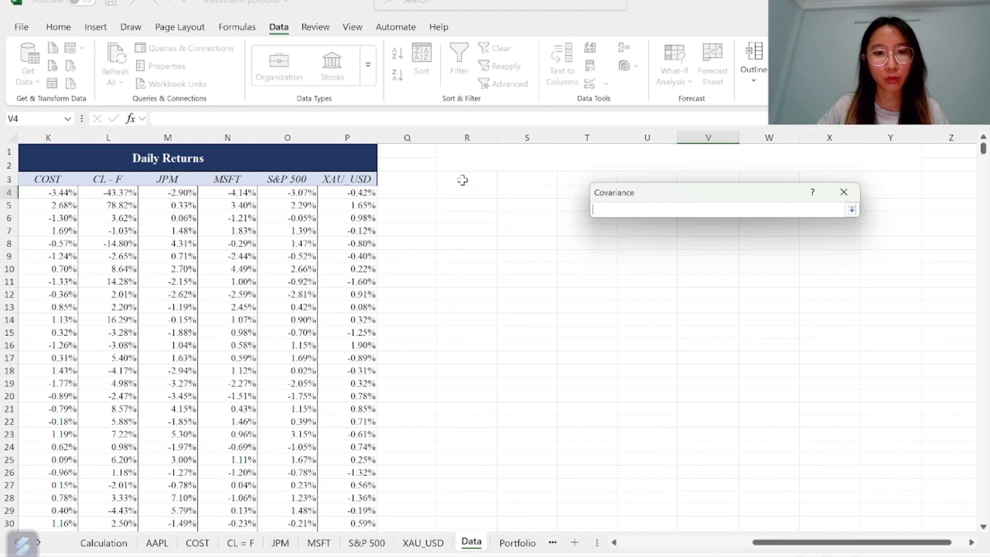
left_click_drag(463, 180, 875, 273)
left_click(852, 210)
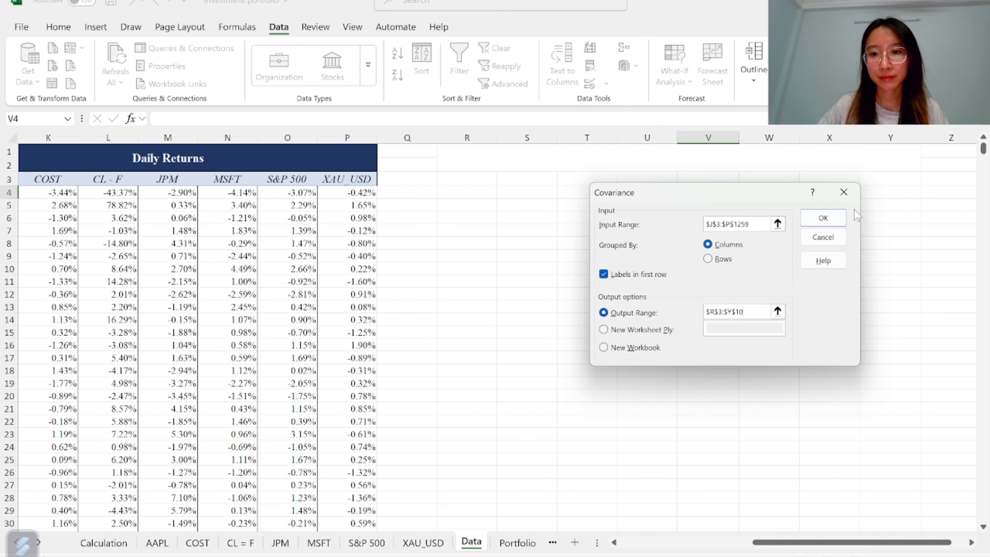
left_click(823, 218)
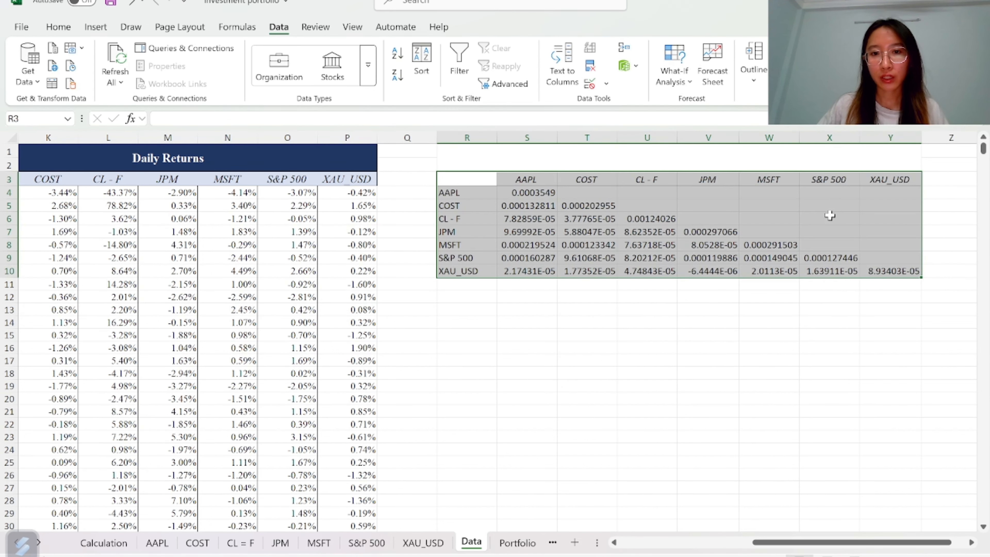
Copy the Daily Returns header row J3:P3 onto the covariance matrix's column headers starting at S3
left_click(165, 177)
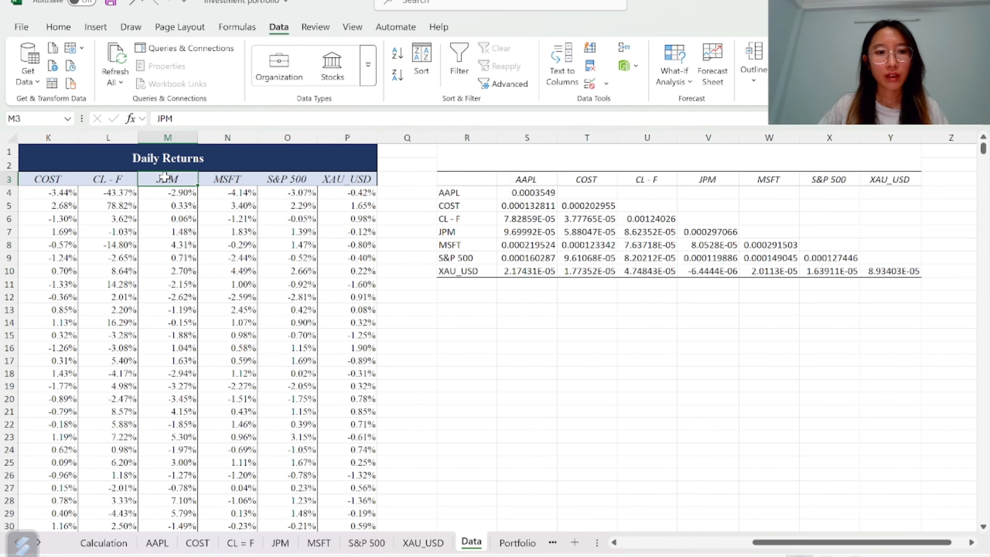
key("ctrl+Left")
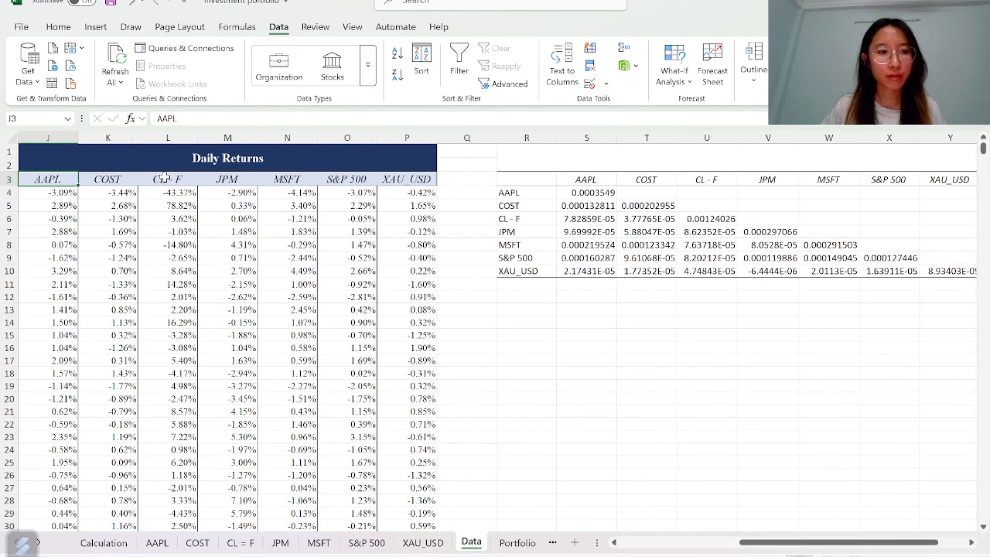
key("ctrl+shift+Right")
key("ctrl+c")
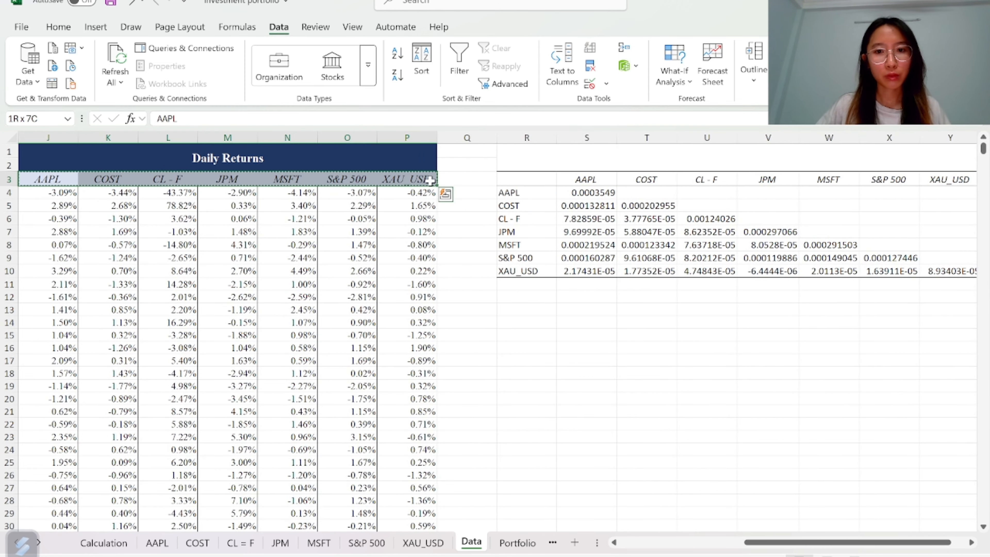
left_click(585, 179)
key("ctrl+v")
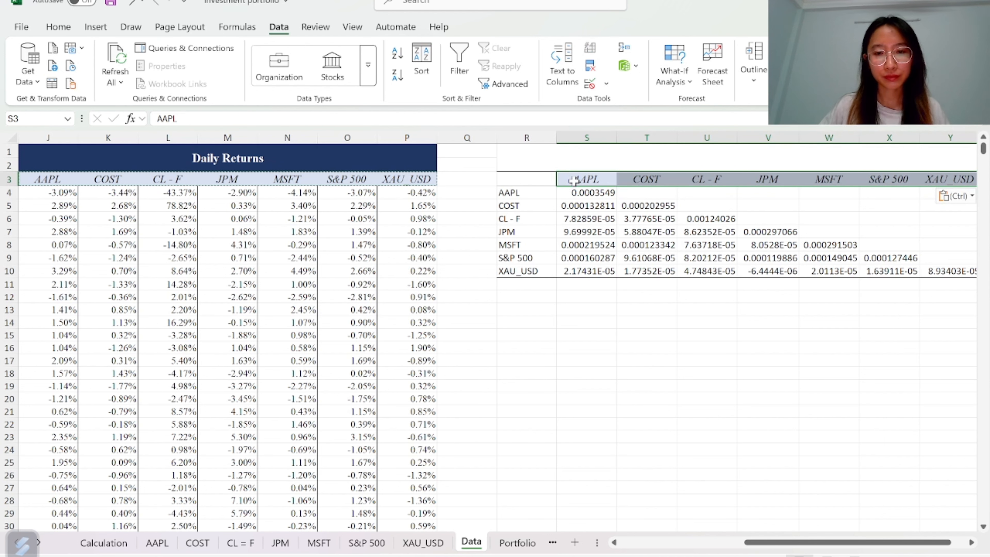
Fill the matrix's row labels R4:R10 with the light blue header colour
left_click_drag(506, 192, 516, 270)
left_click(58, 27)
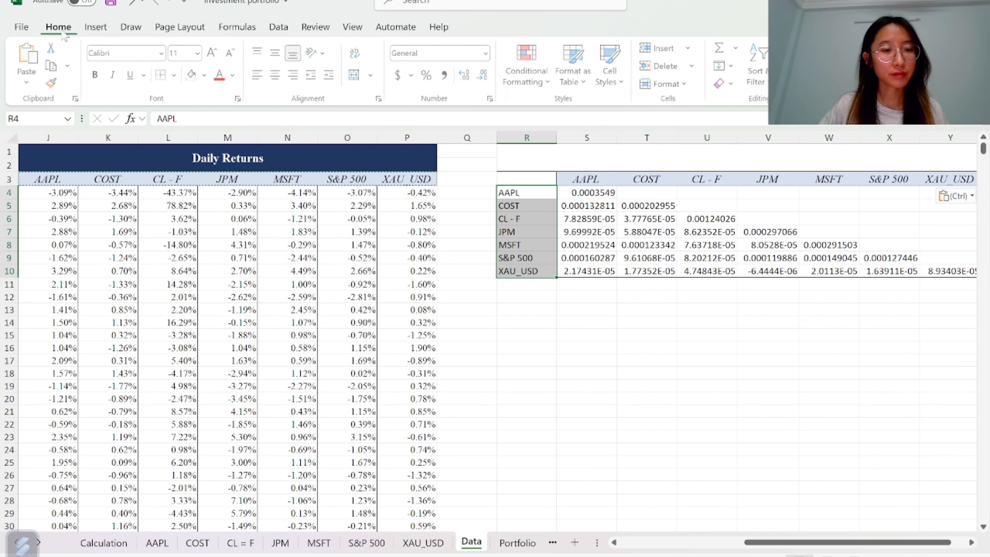
left_click(205, 79)
left_click(349, 169)
Set the whole covariance matrix's font to Times New Roman
left_click(520, 180)
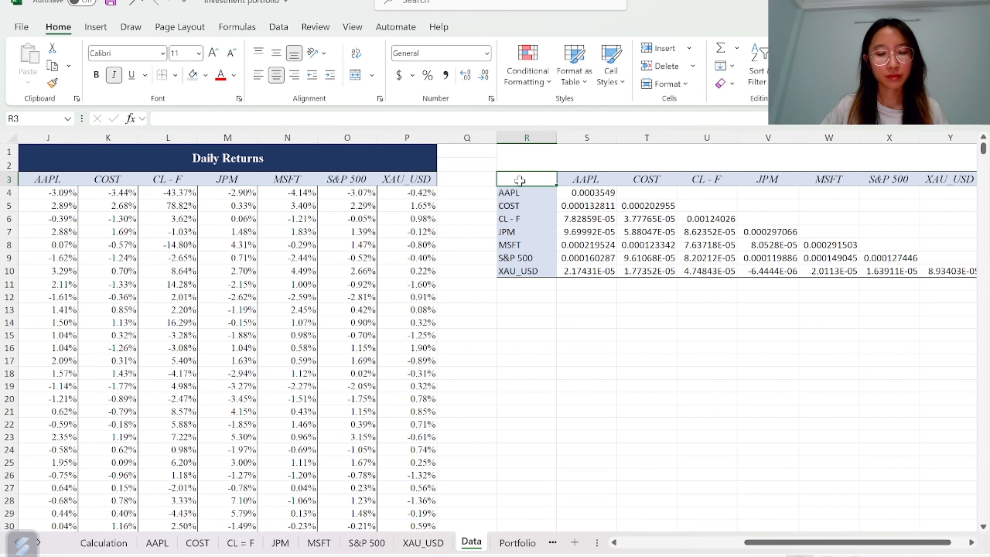
key("ctrl+shift+Right")
key("ctrl+shift+Down")
key("ctrl+shift+Right")
key("ctrl+shift+Down")
left_click(125, 53)
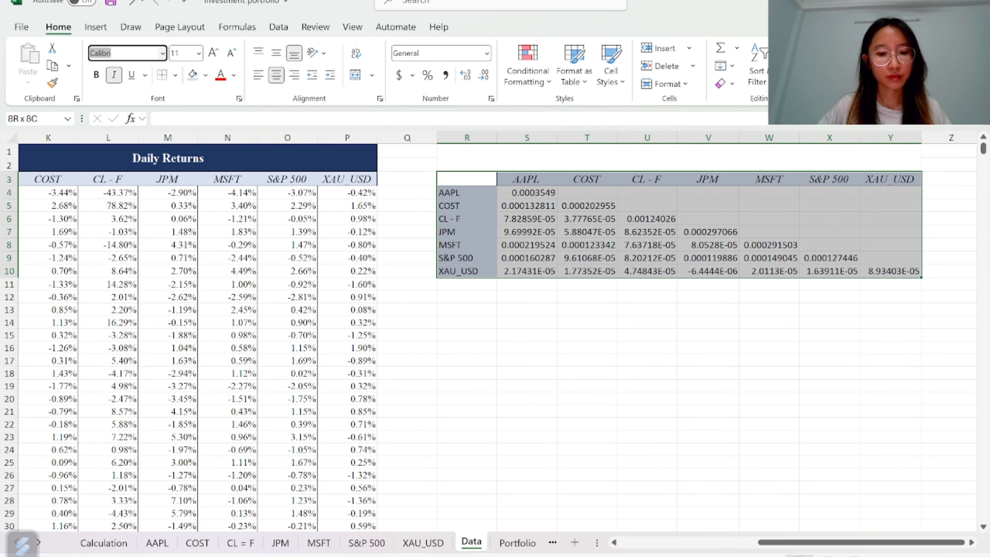
type("Times New Roman")
key("Return")
Fill the merged title cell above the matrix with dark navy and enter the title Covariance matrix
double_click(525, 156)
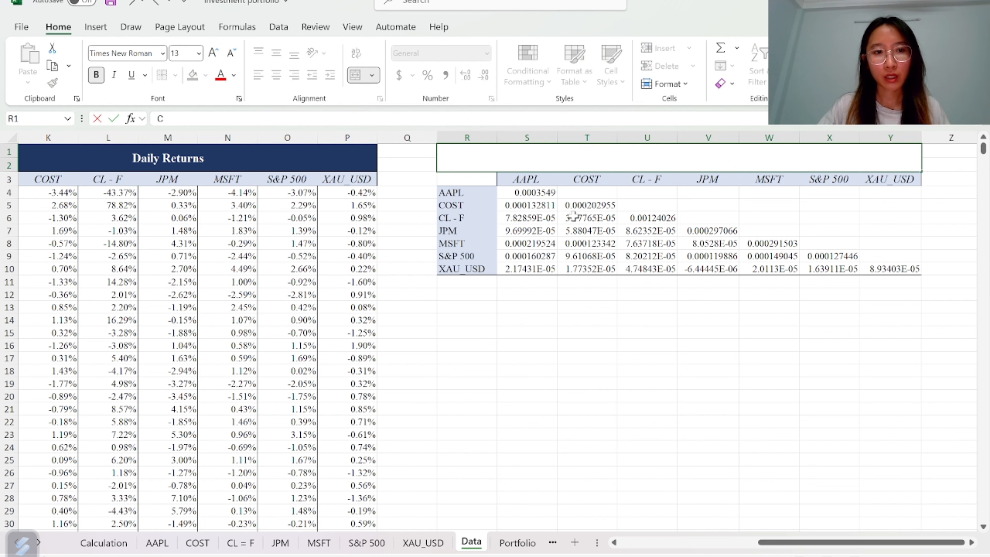
key("Escape")
left_click(205, 75)
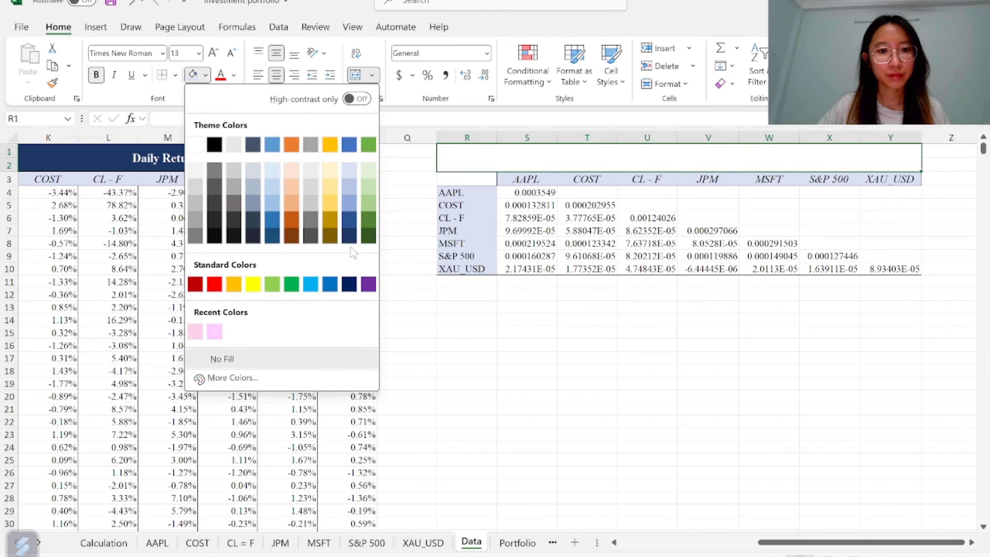
left_click(349, 235)
type("Covari")
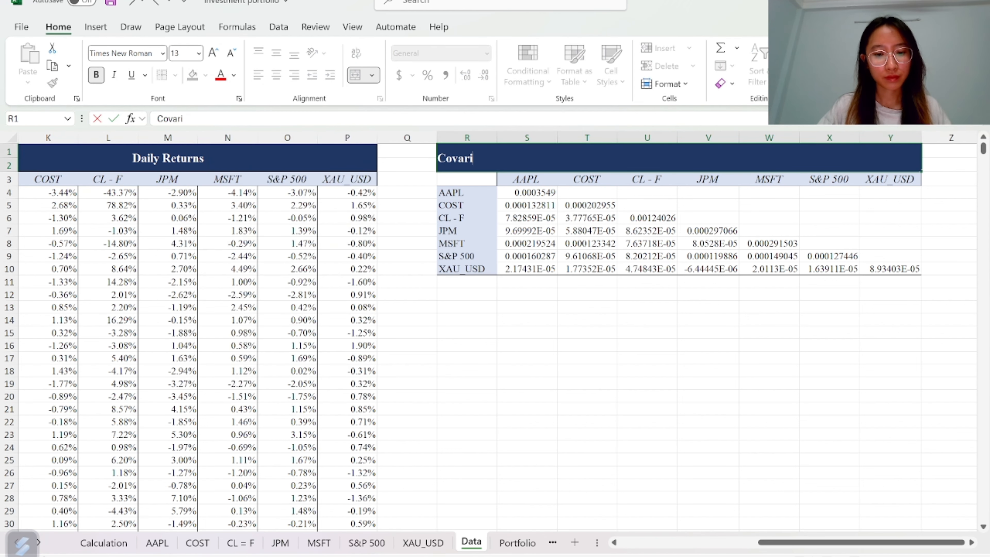
type("ance matrix")
key("Return")
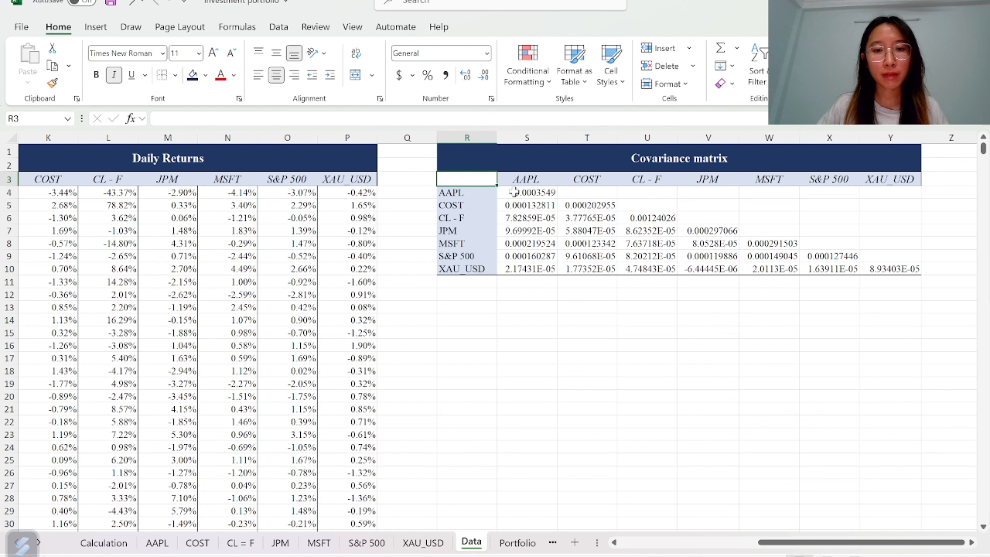
left_click(536, 191)
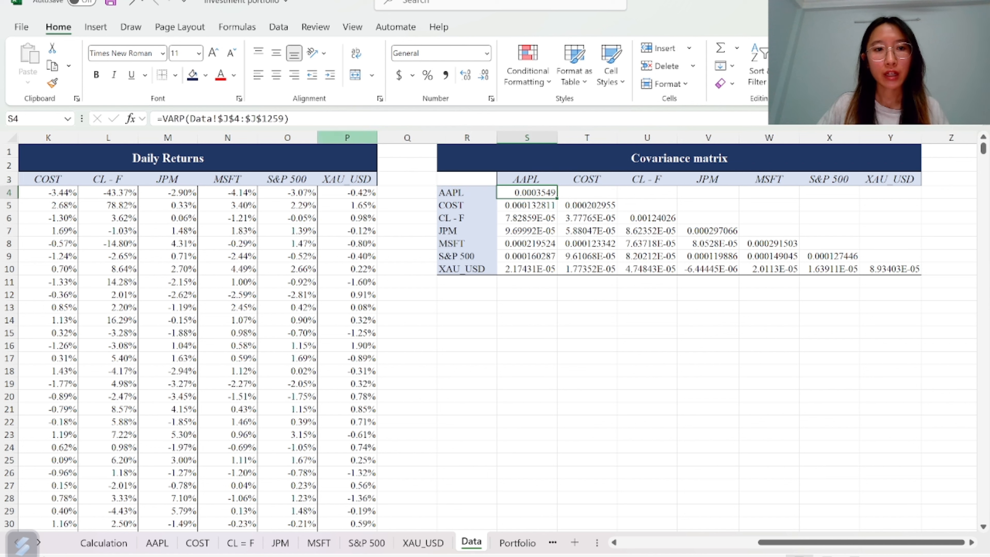
Highlight the covariance matrix's diagonal cells from S4 to Y10 with light pink fill
left_click(205, 74)
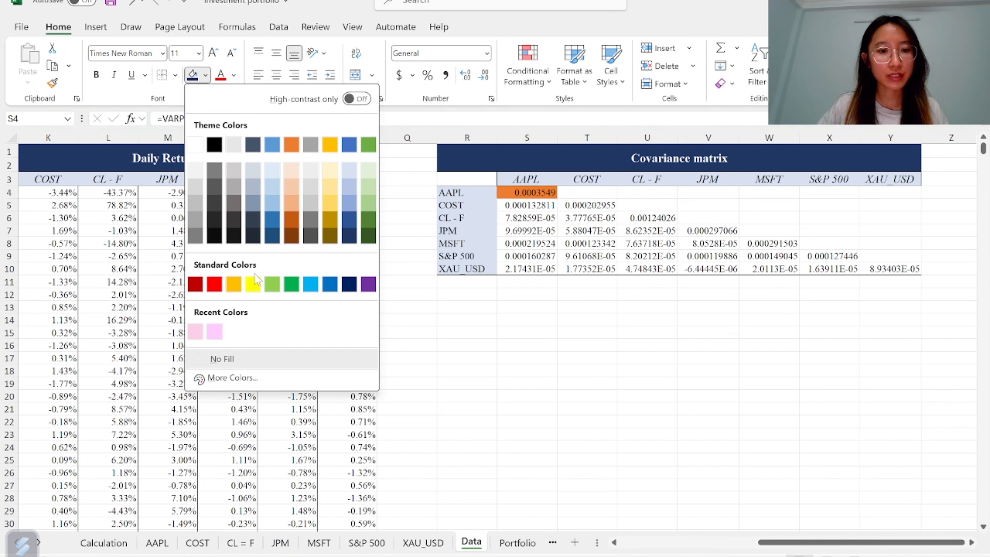
left_click(195, 332)
left_click(578, 205)
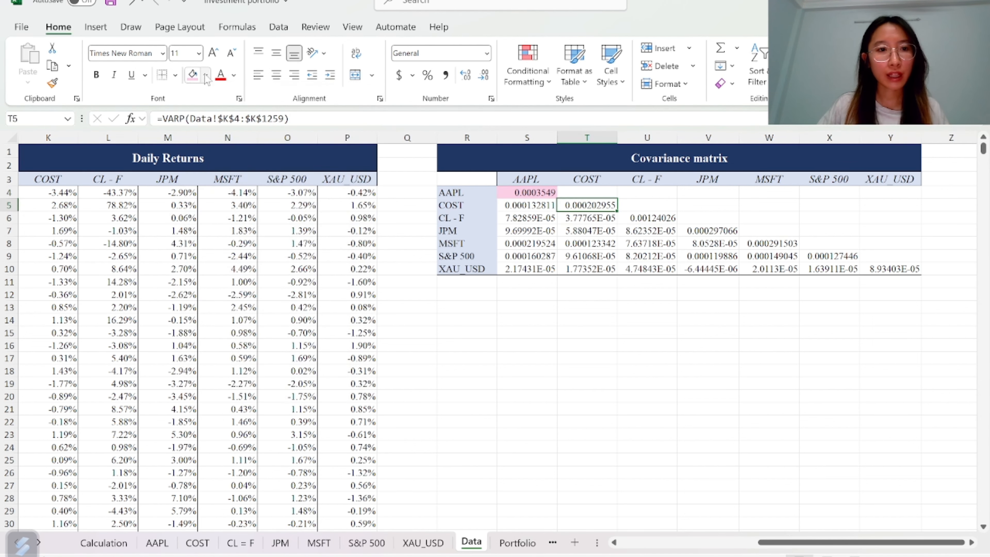
left_click(192, 74)
left_click(622, 215)
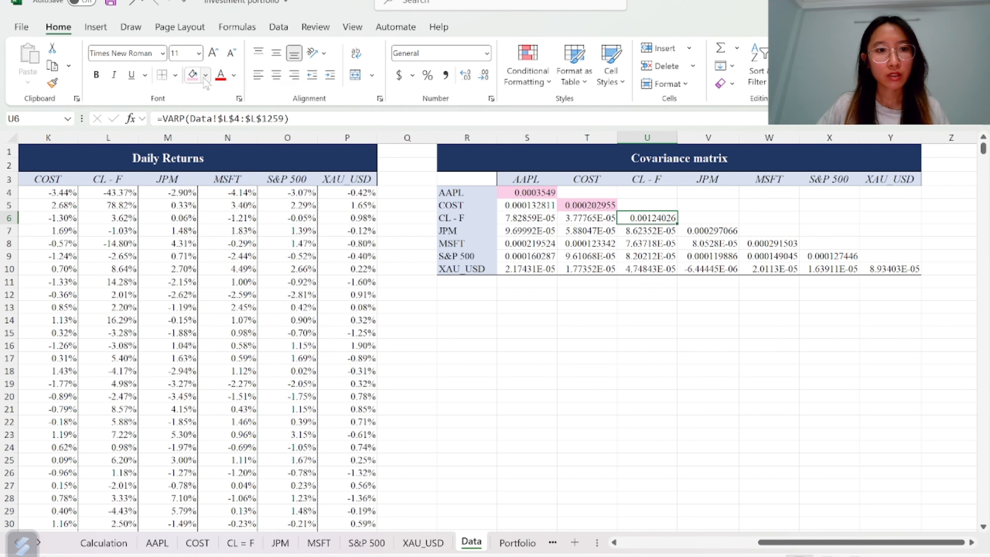
left_click(192, 75)
left_click(716, 232)
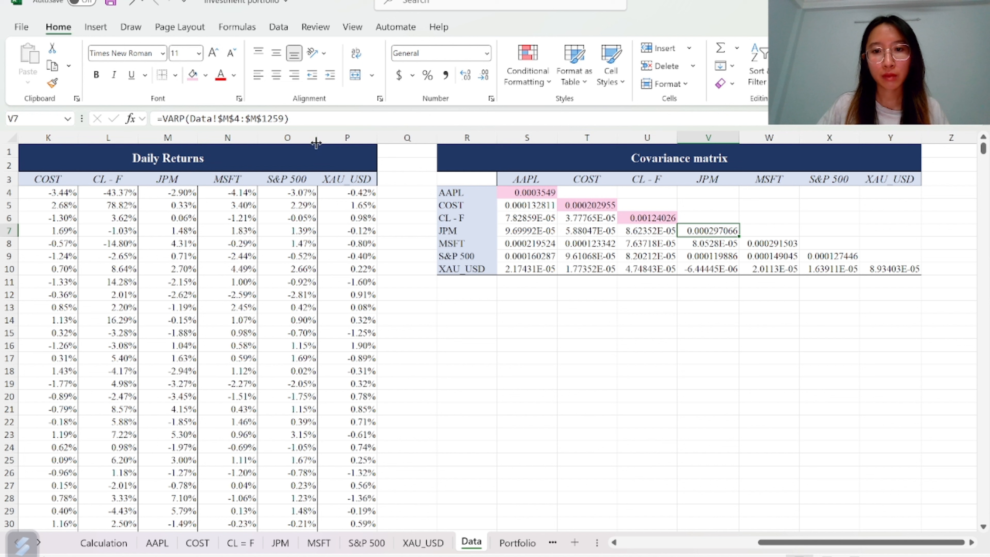
left_click(192, 74)
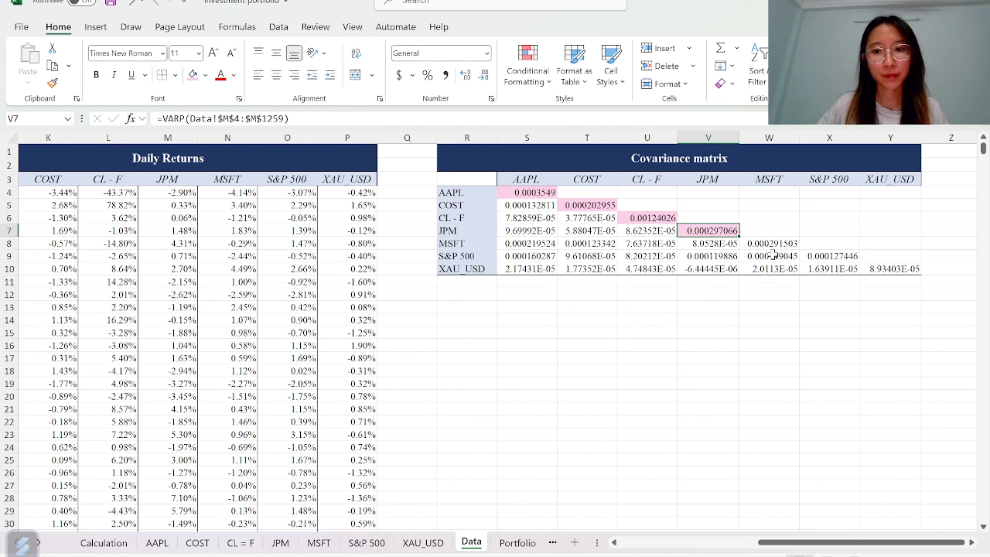
left_click(760, 243)
left_click(192, 74)
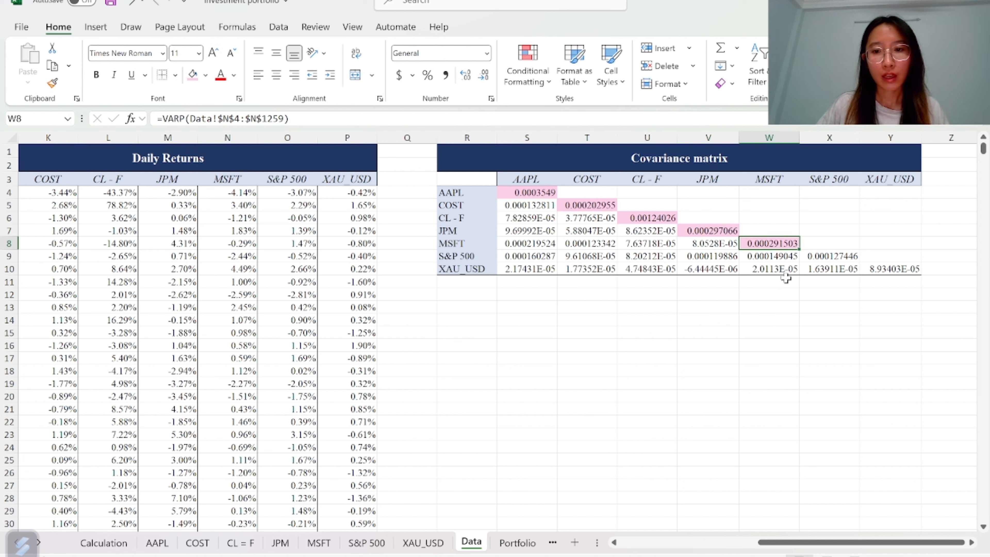
left_click(819, 256)
left_click(192, 74)
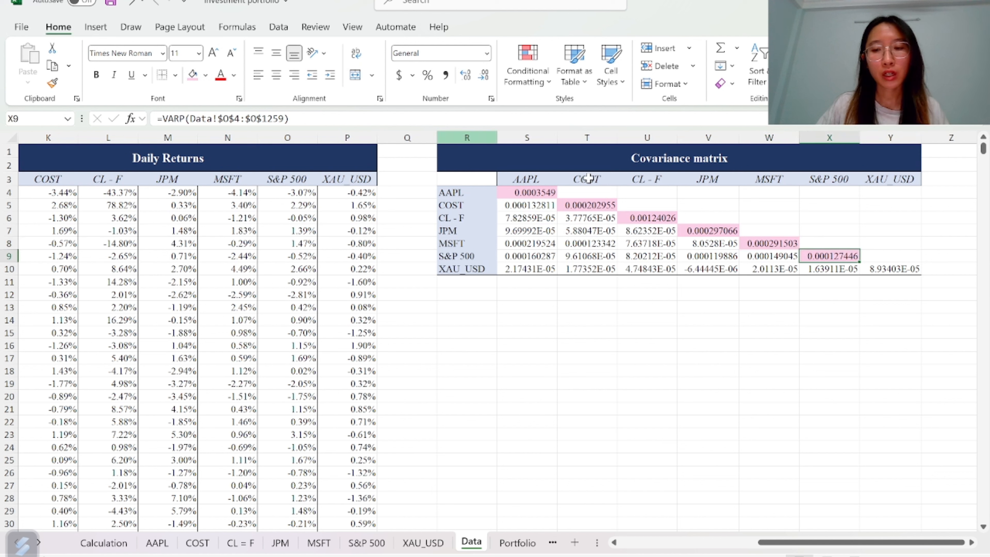
left_click(893, 268)
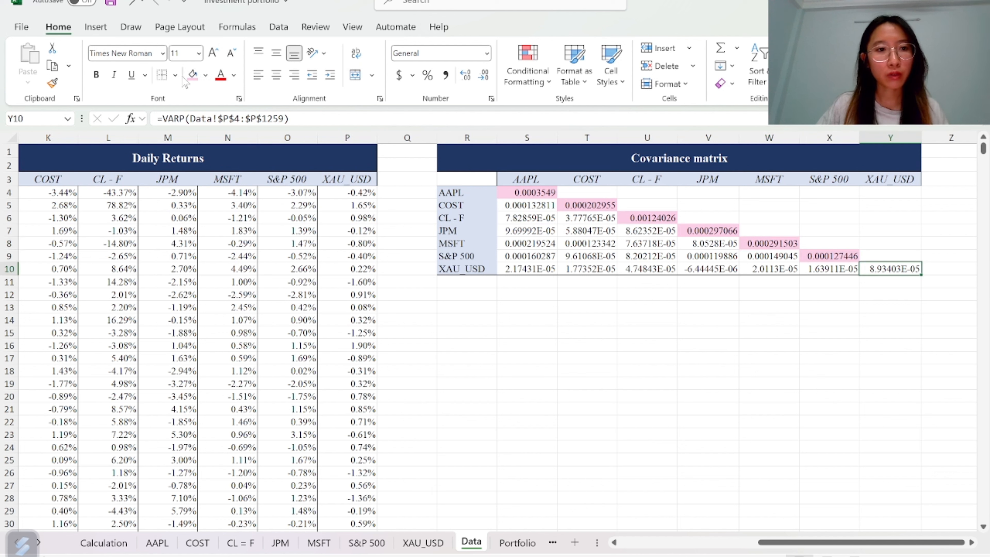
left_click(192, 74)
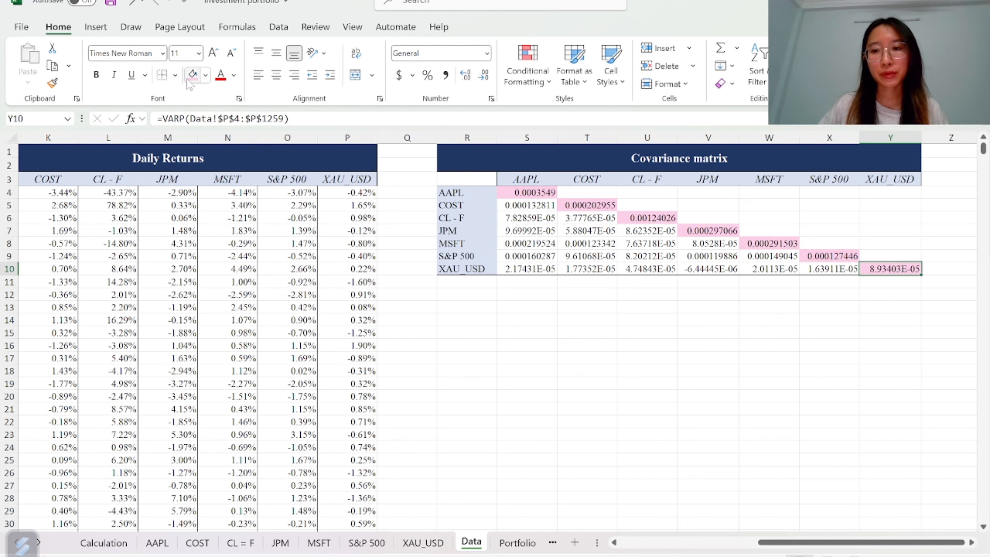
Fill Y4:Y9 with references to the XAU_USD row values S10:X10 to mirror the lower triangle
left_click(890, 191)
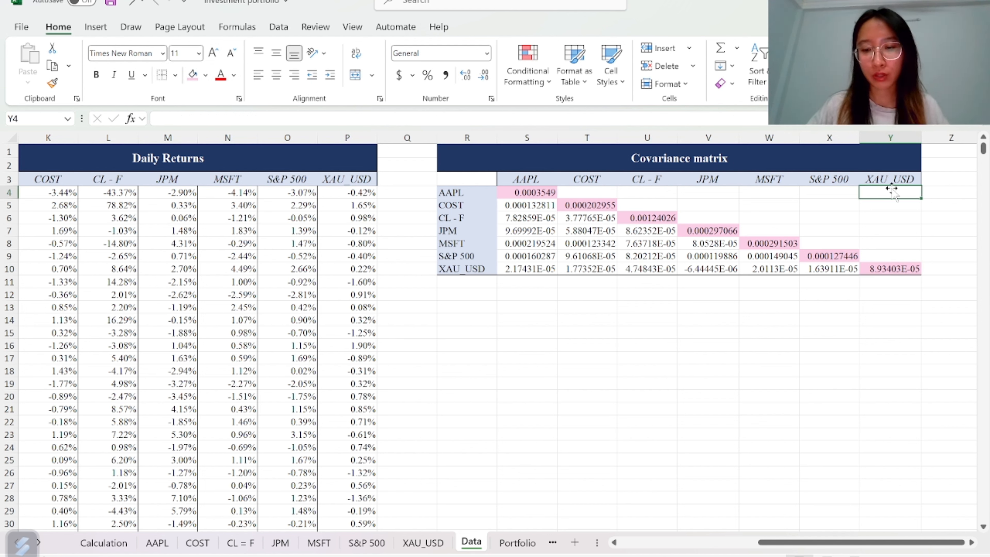
type("=")
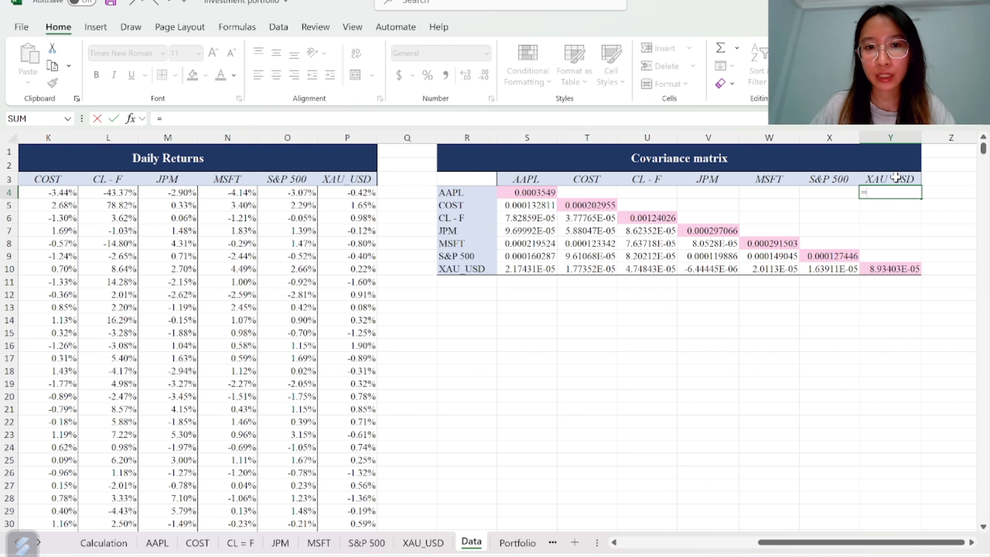
left_click(537, 269)
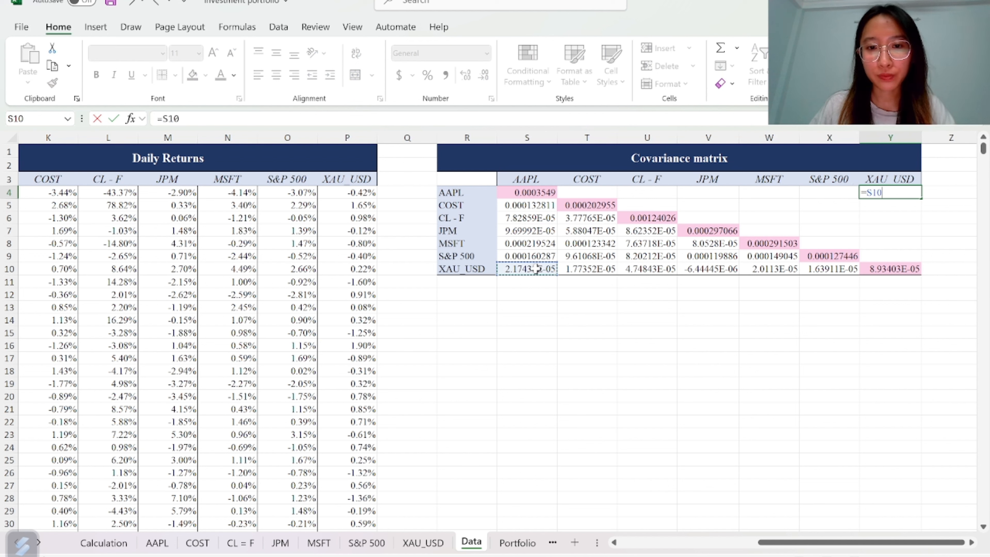
key("Return")
type("=")
left_click(593, 269)
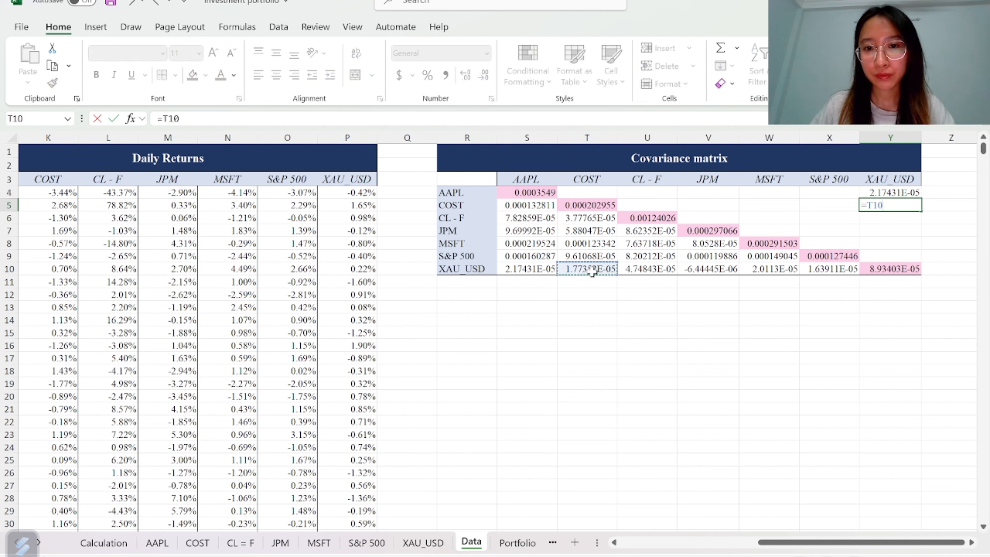
key("Return")
type("=")
left_click(648, 268)
key("Return")
left_click(708, 269)
key("Return")
left_click(769, 269)
key("Return")
left_click(829, 269)
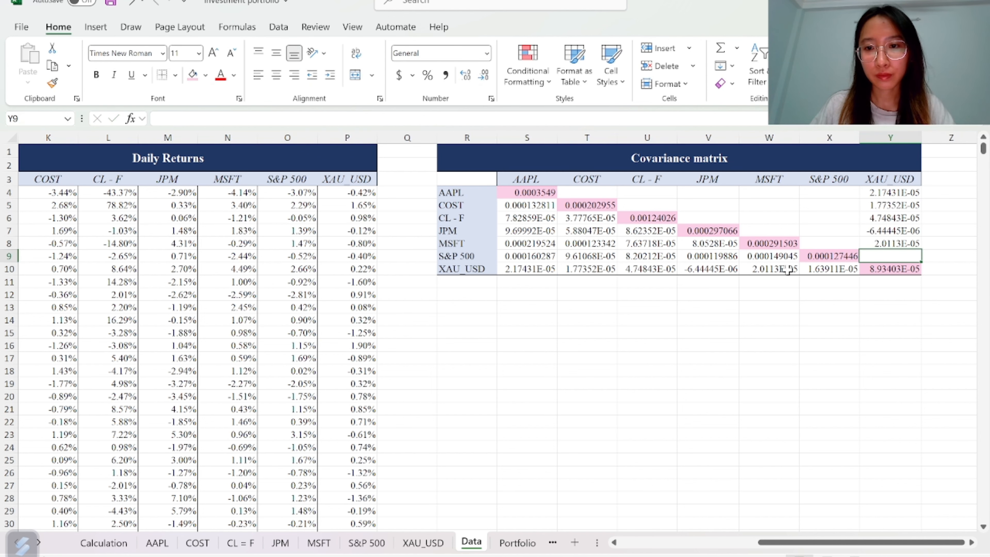
key("Return")
Fill X4:X8 with references to the S&P 500 row values S9:W9
left_click(830, 193)
type("=")
left_click(534, 255)
key("Return")
type("=")
left_click(596, 256)
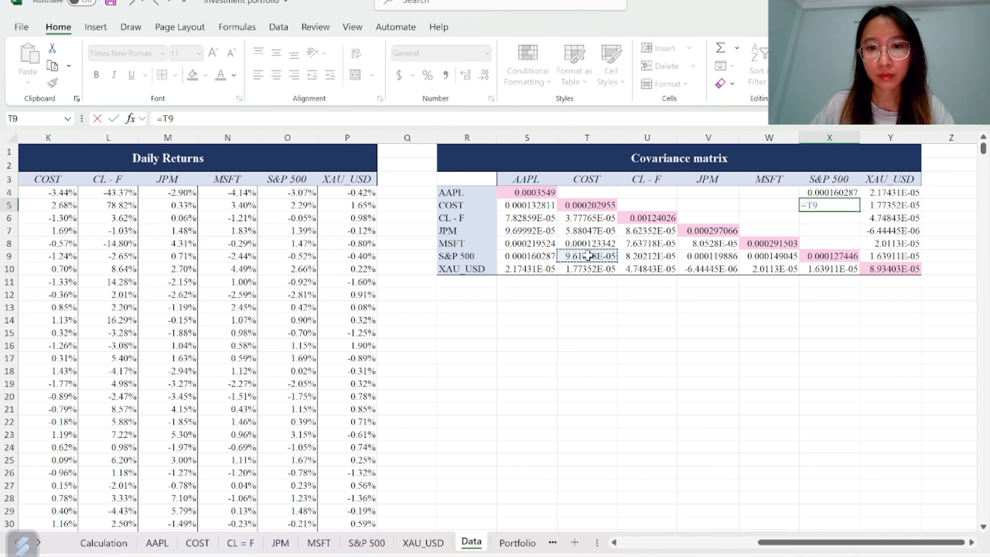
key("Return")
type("==")
left_click(708, 256)
key("Return")
type("=")
left_click(769, 256)
key("Return")
Fill W4:W7 with references to the MSFT row values S8:V8
left_click(769, 193)
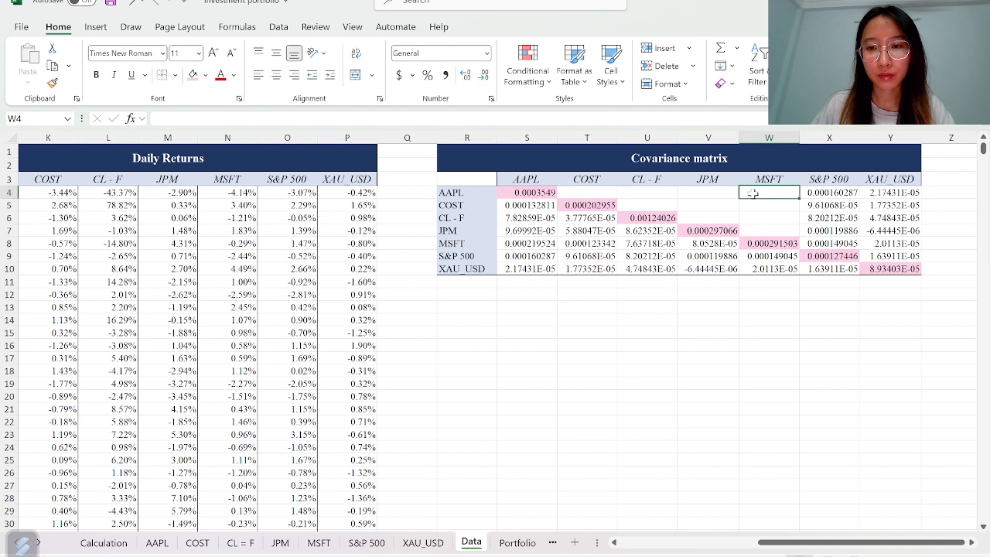
type("=")
left_click(524, 243)
key("Return")
type("=")
left_click(590, 244)
key("Return")
type("=")
left_click(651, 243)
Fill V4:V6 with references to the JPM row values S7:U7
key("Return")
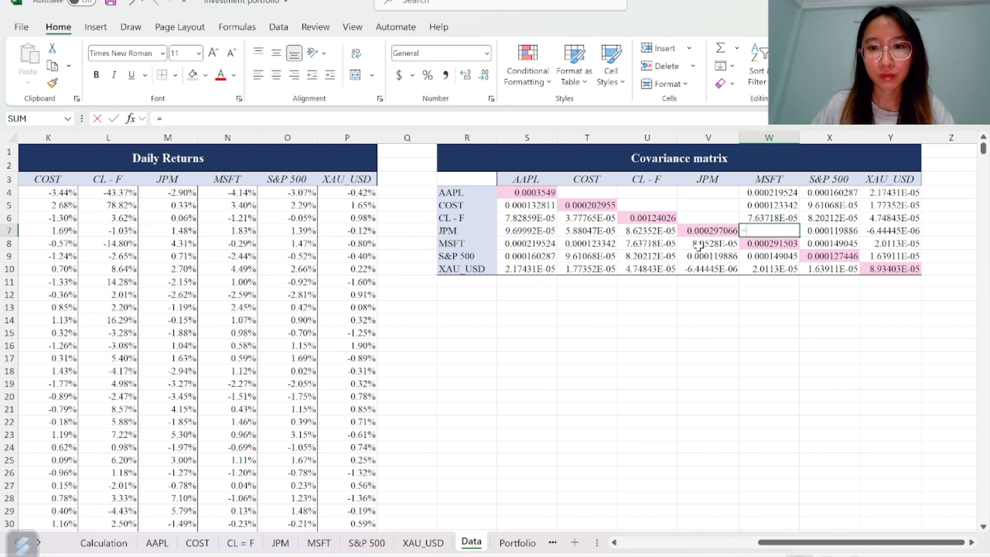
left_click(687, 194)
key("Return")
key("equal")
left_click(588, 230)
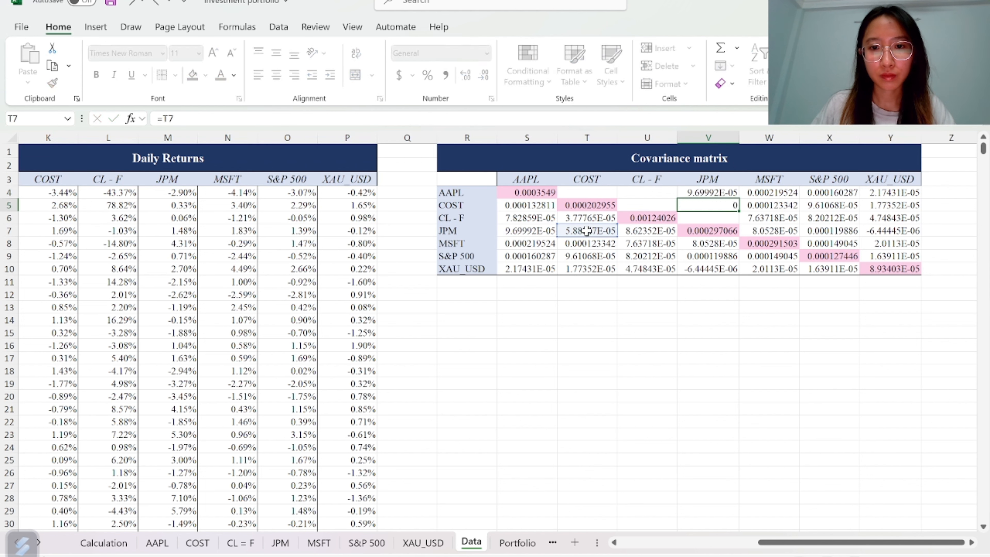
key("Return")
key("equal")
left_click(648, 231)
Fill U4:U5 with references to the CL - F row values S6:T6
key("Return")
left_click(645, 193)
type("=")
left_click(517, 216)
key("Return")
type("=")
left_click(579, 217)
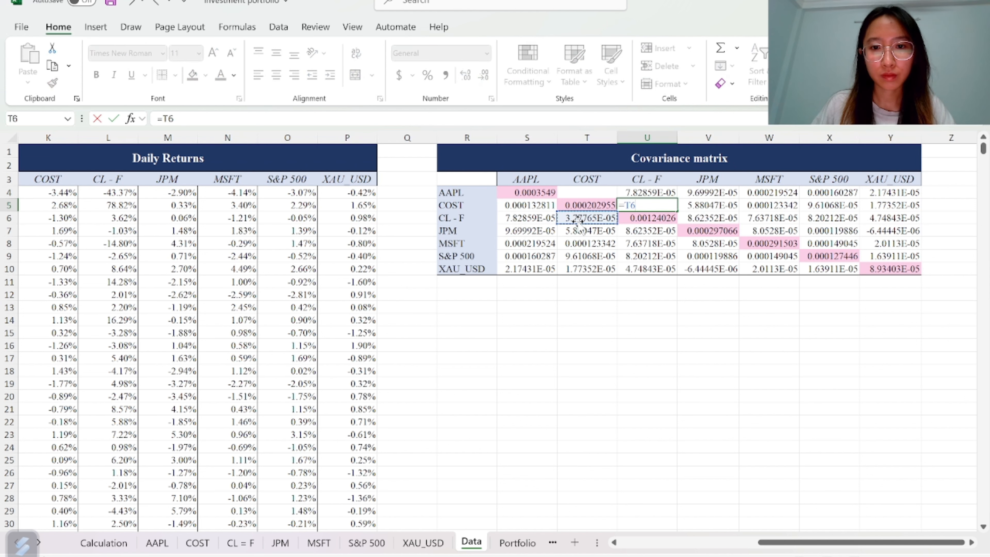
key("Return")
type("=")
key("Return")
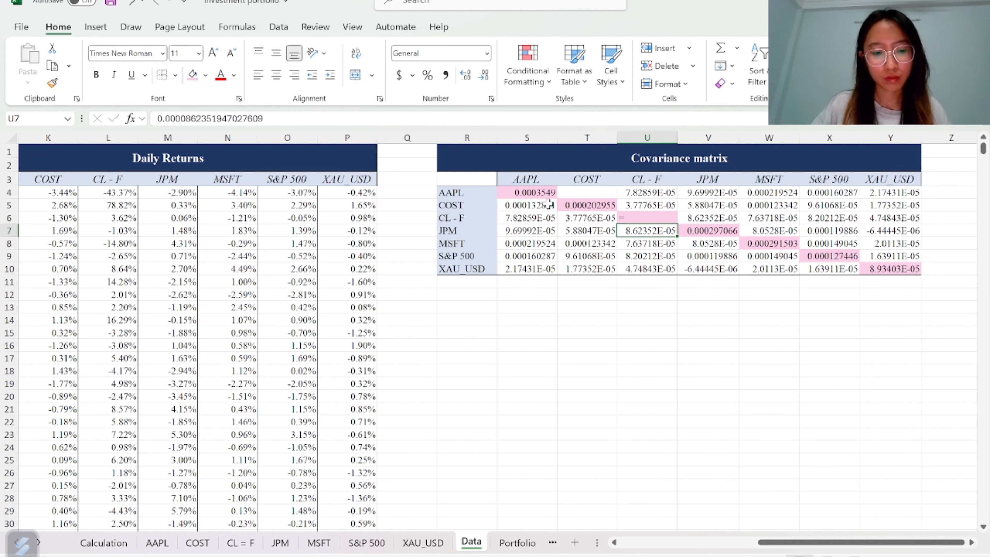
key("ctrl+z")
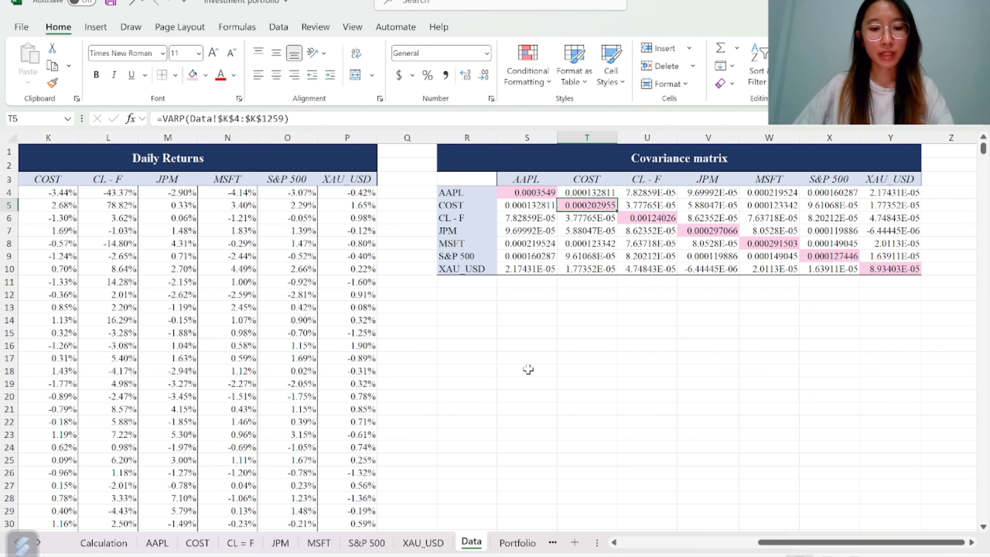
Switch to the Portfolio sheet and examine the Asset Statistics table's headers and row labels
scroll(513, 542, "down", 1)
key("ctrl+Page_Down")
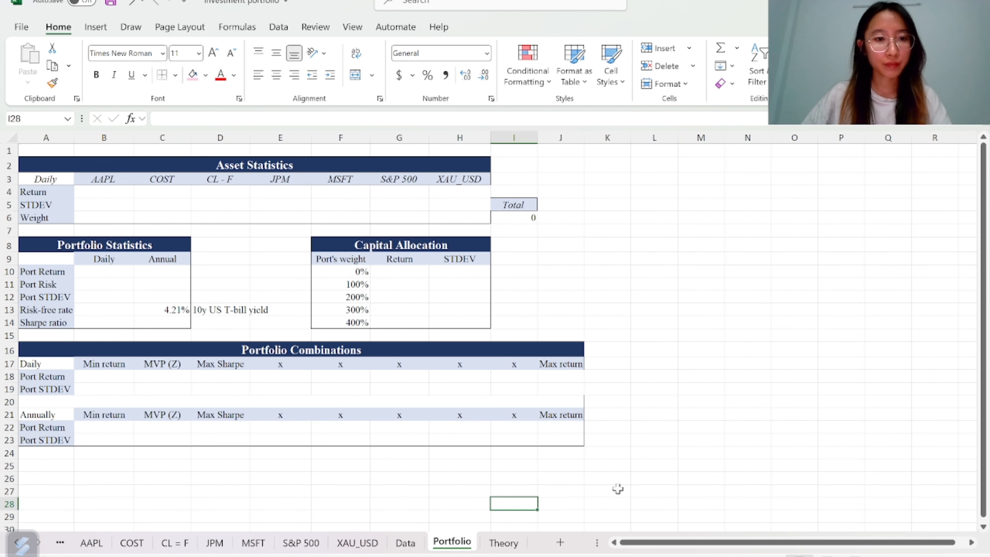
left_click_drag(107, 181, 462, 184)
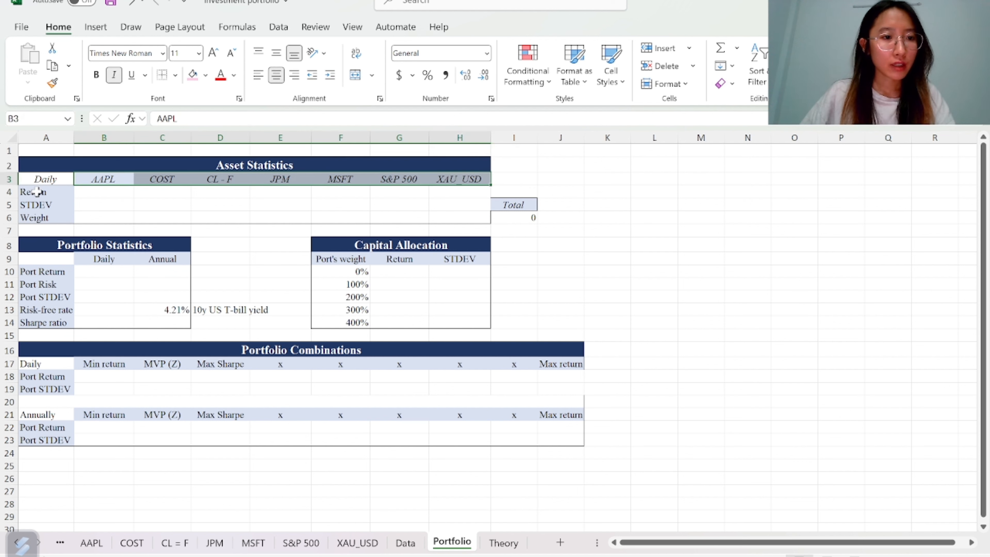
left_click_drag(42, 192, 38, 218)
left_click(57, 194)
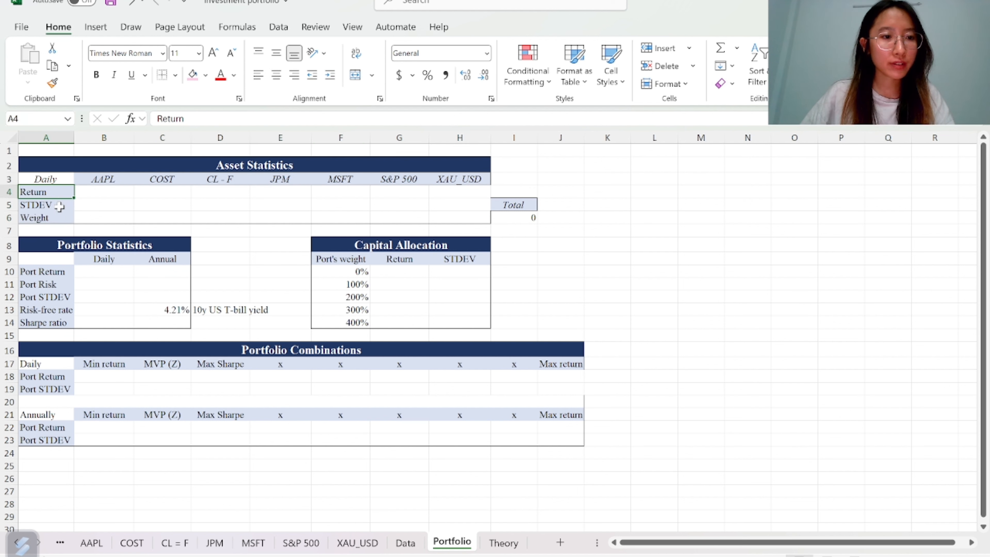
left_click(63, 205)
left_click(67, 218)
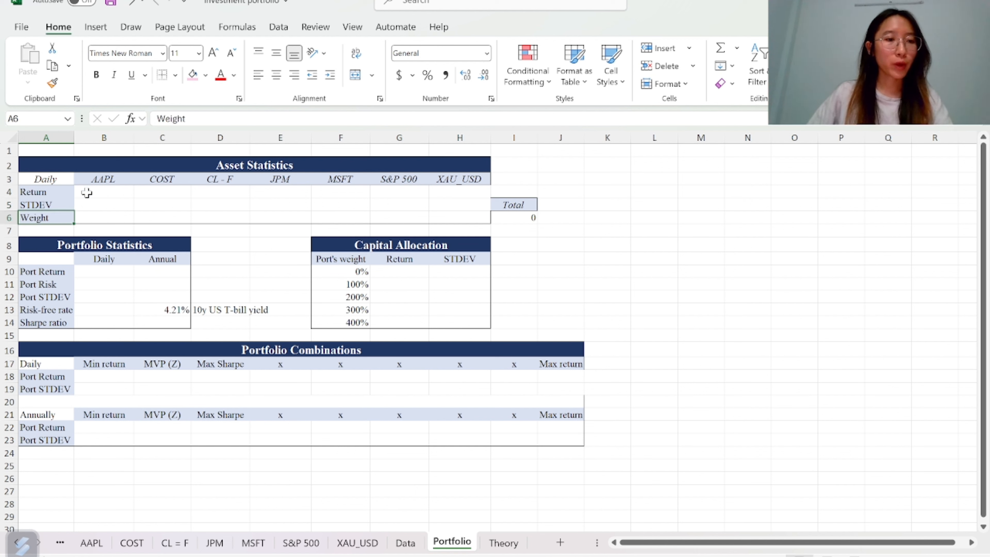
Enter AAPL's daily return in B4 as the AVERAGE of the Data sheet's AAPL returns J4:J1259
left_click(112, 191)
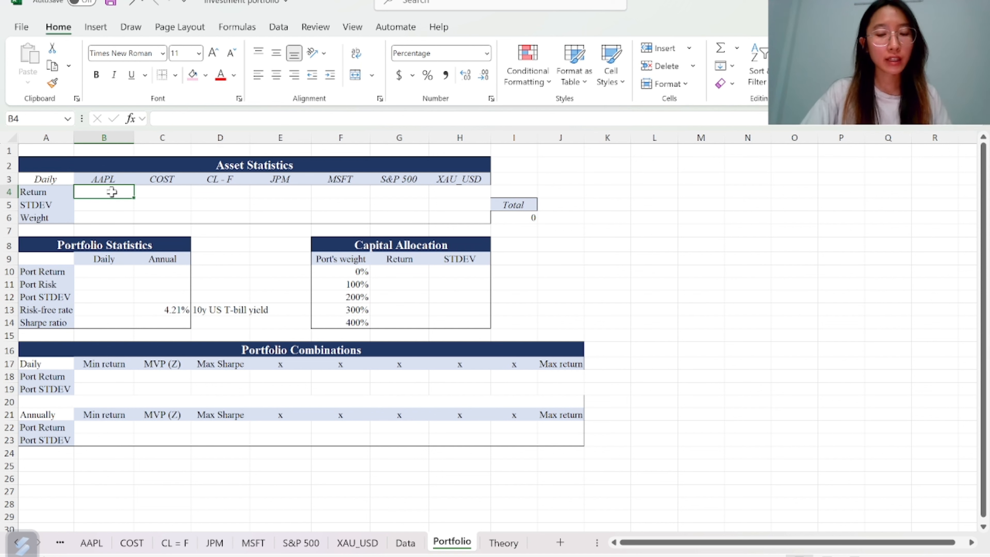
type("=aver")
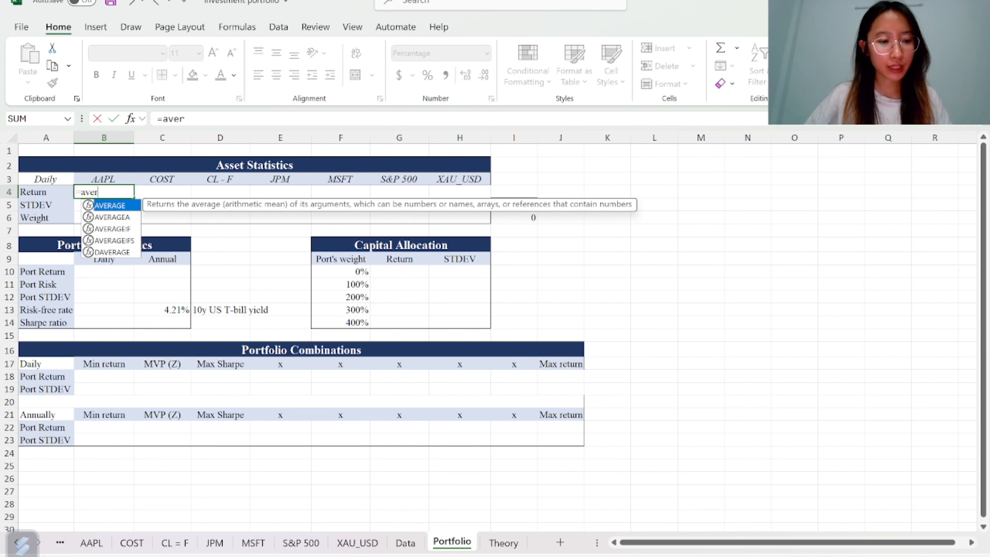
key("Tab")
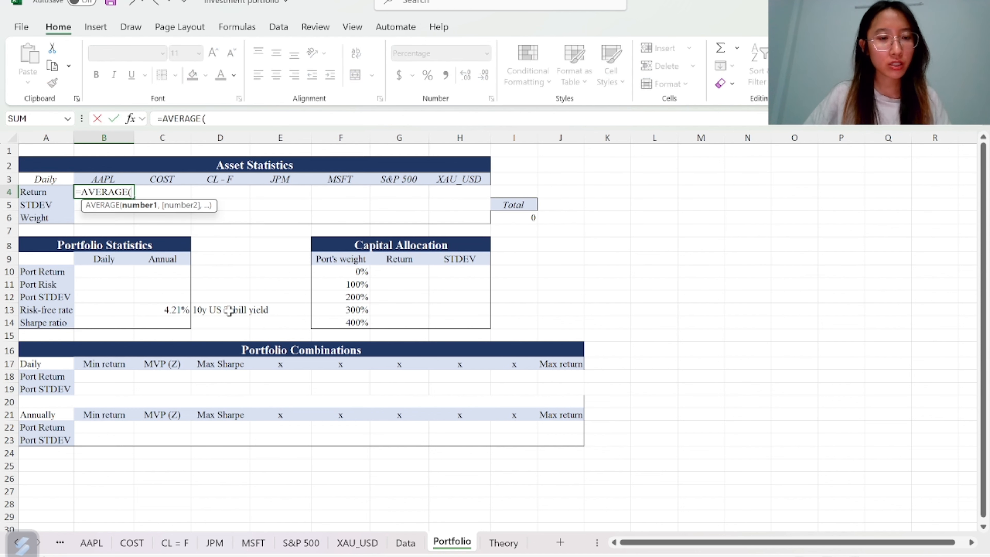
left_click(406, 542)
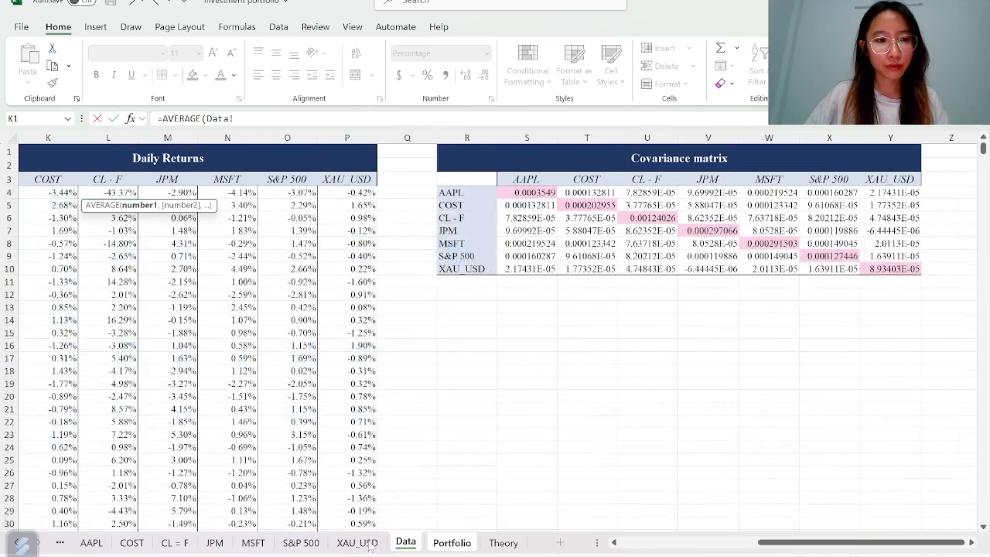
left_click(44, 183)
key("Left")
key("Down")
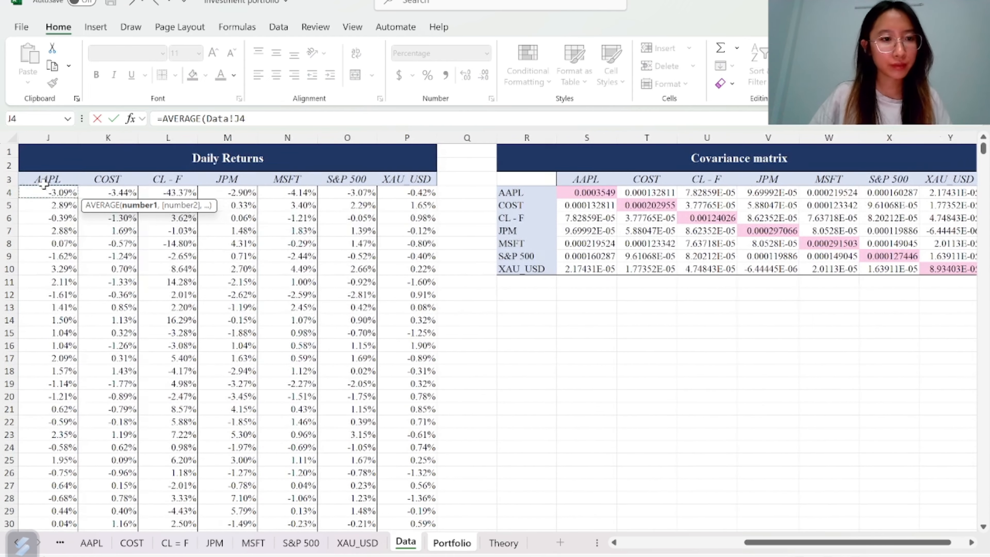
key("ctrl+shift+Down")
key("Return")
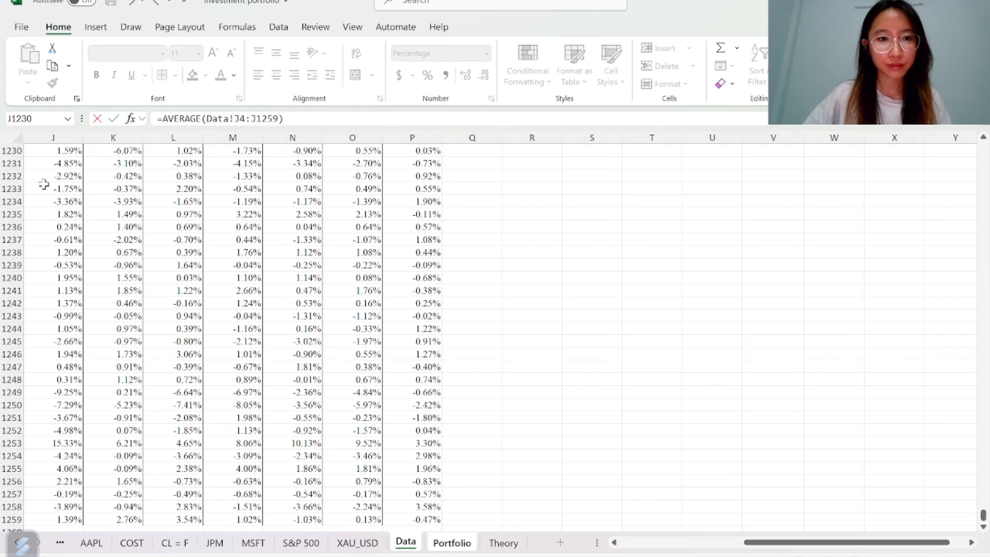
Enter AAPL's standard deviation in B5 as STDEV.S of Data!J4:J1259, and fill the Return and STDEV formulas across to column H
type("=")
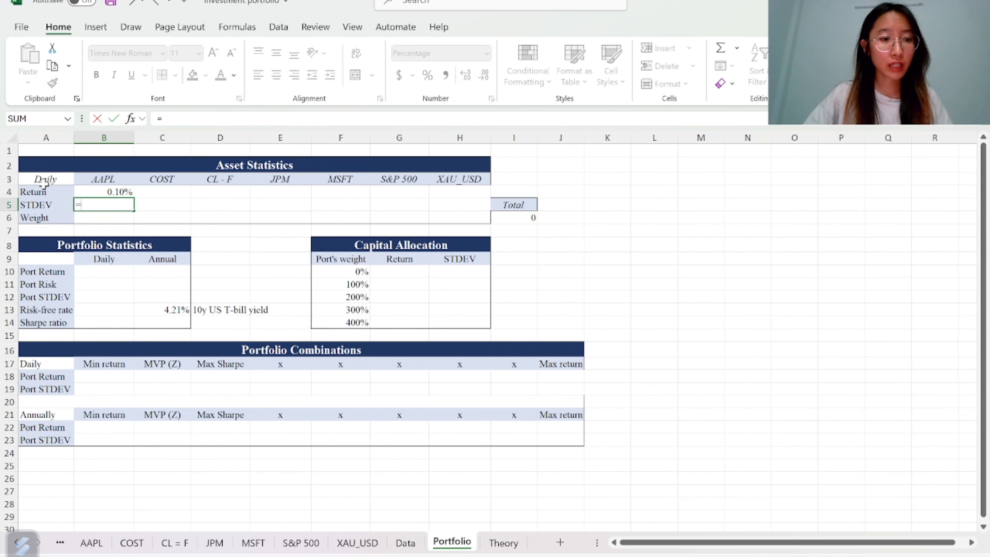
type("s")
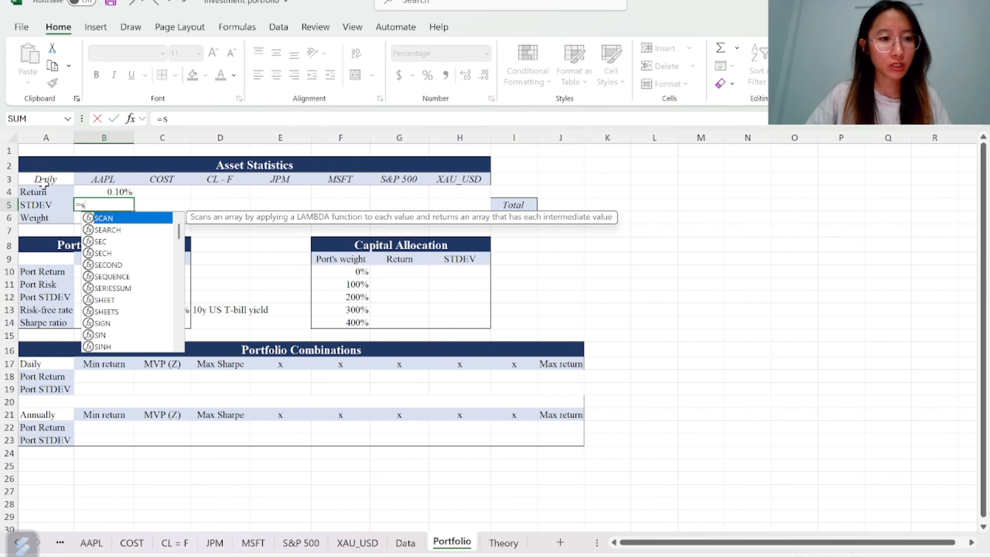
type("ta")
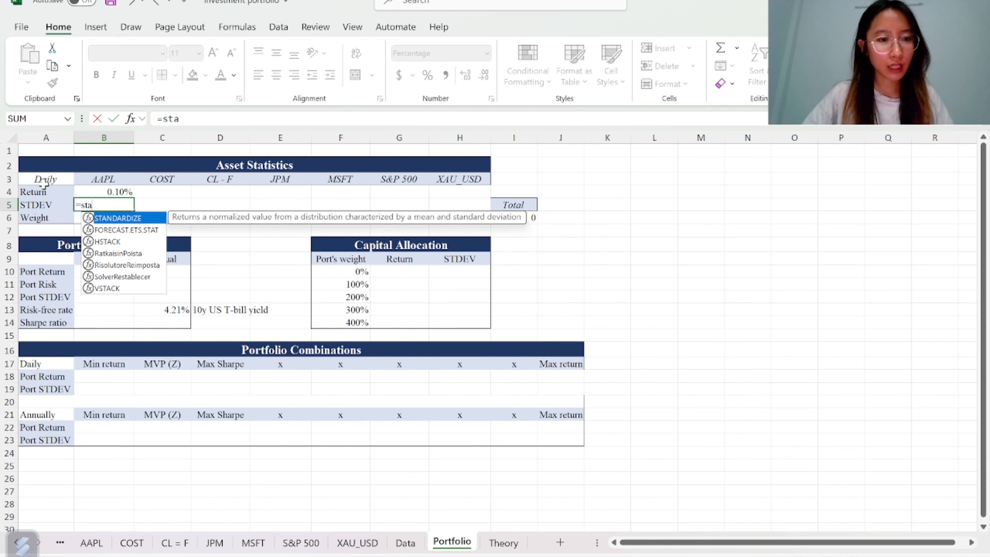
key("BackSpace")
type("d")
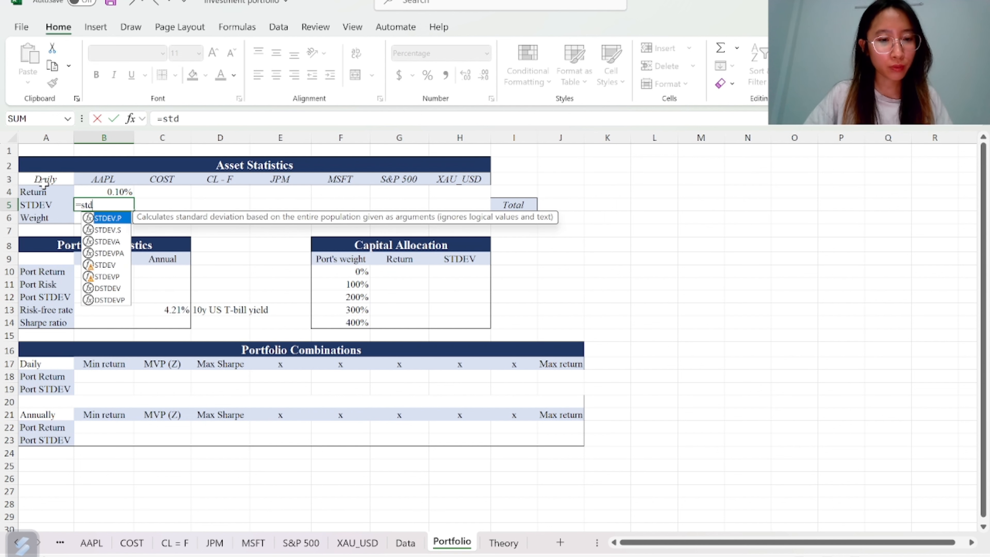
key("Down")
key("Tab")
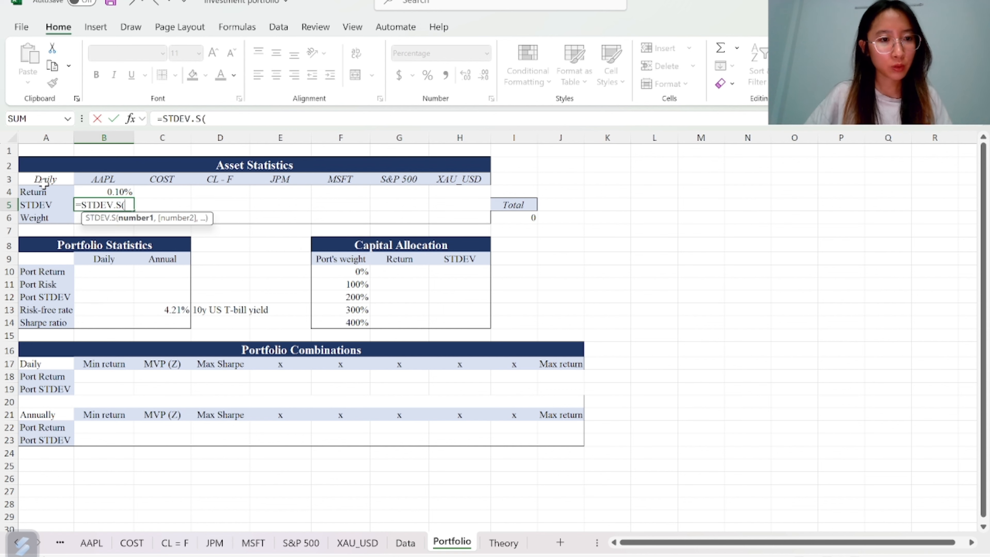
left_click(405, 543)
left_click(50, 236)
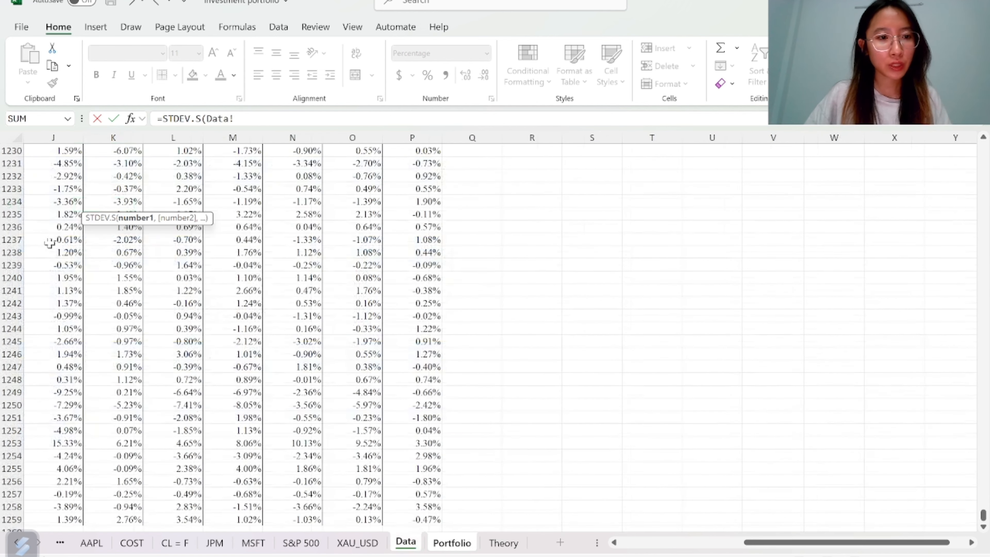
key("ctrl+Up")
key("Down")
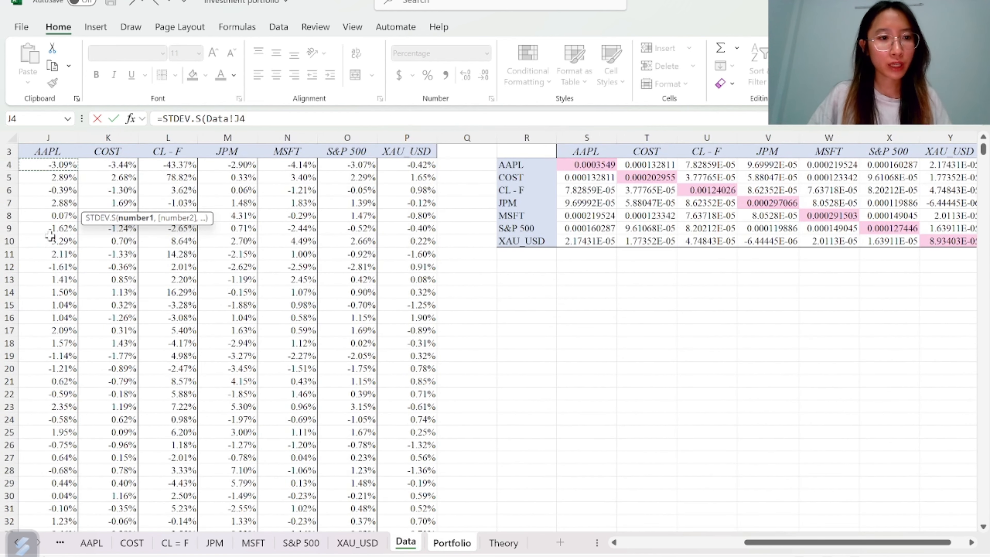
key("ctrl+shift+Down")
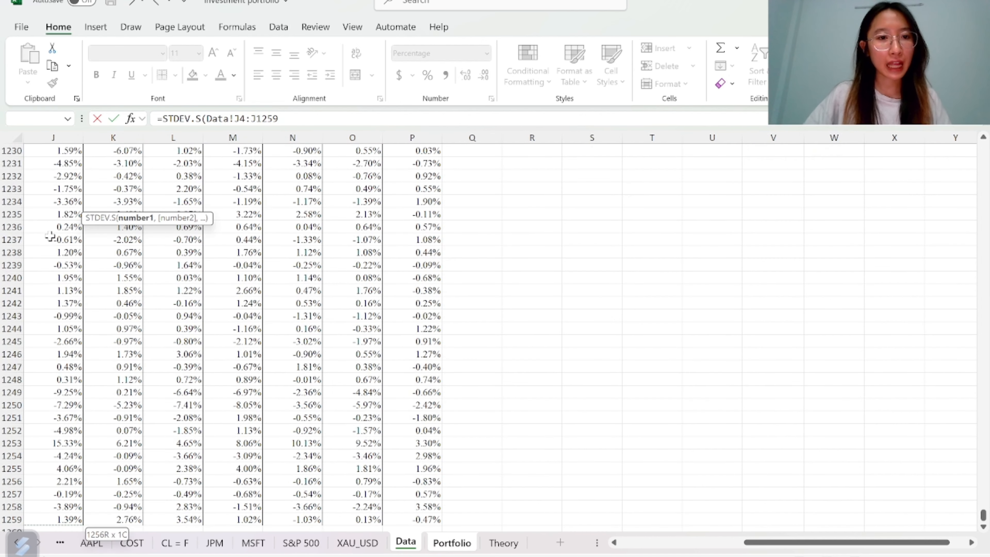
type(")")
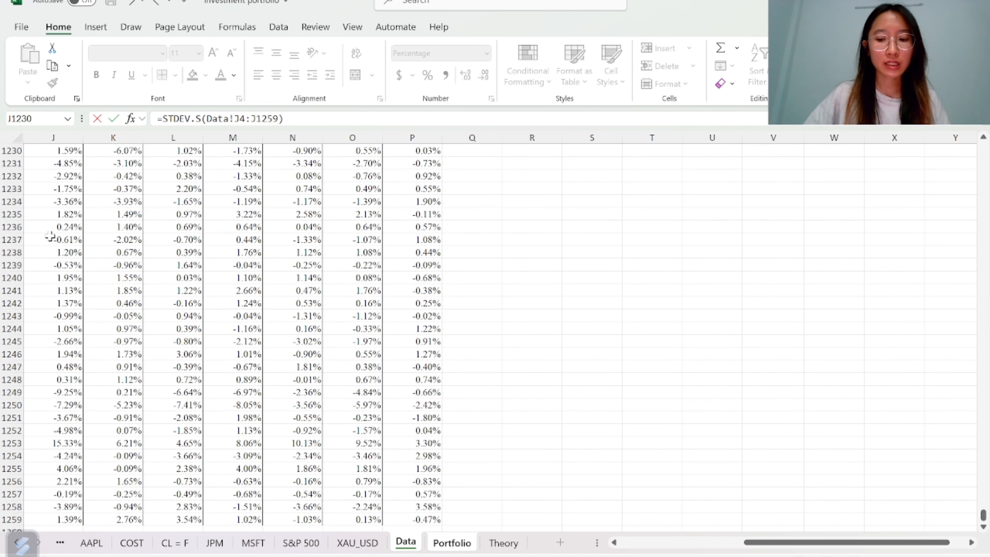
key("Return")
left_click_drag(99, 191, 478, 197)
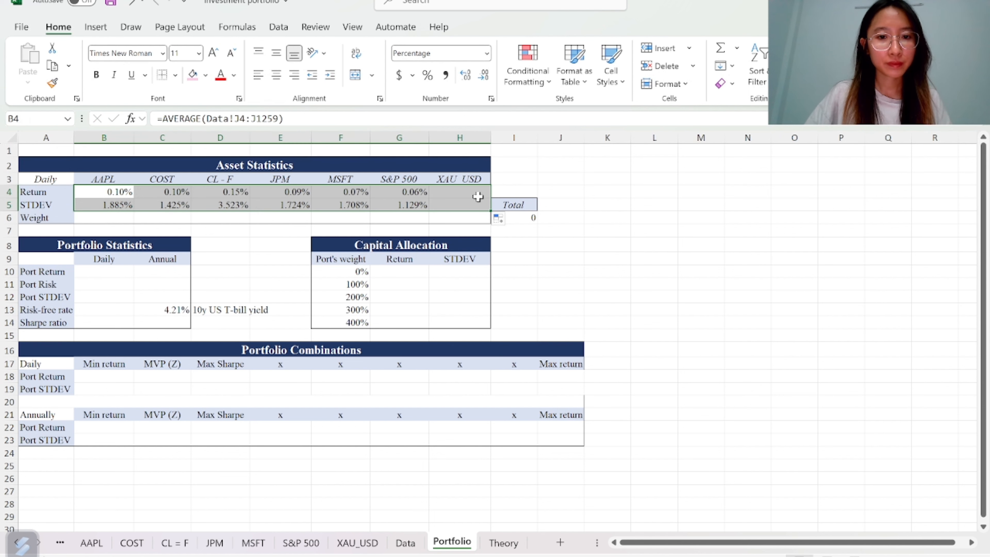
Enter the asset weights 0.1, 0.2, 0.15, 0.3, 0.1, 0.12 and 0.03 in B6:H6
left_click(103, 221)
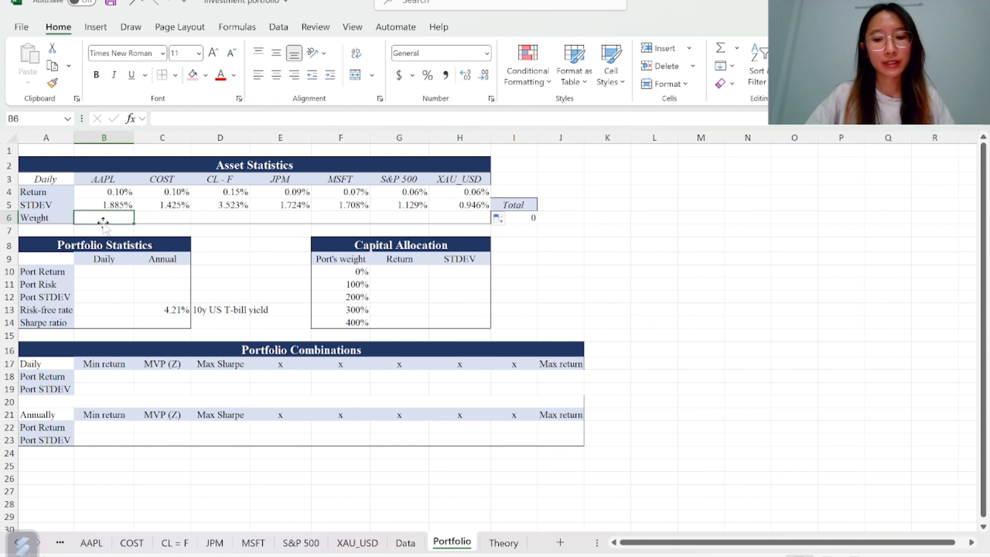
type("0.1")
key("Return")
type("0.2")
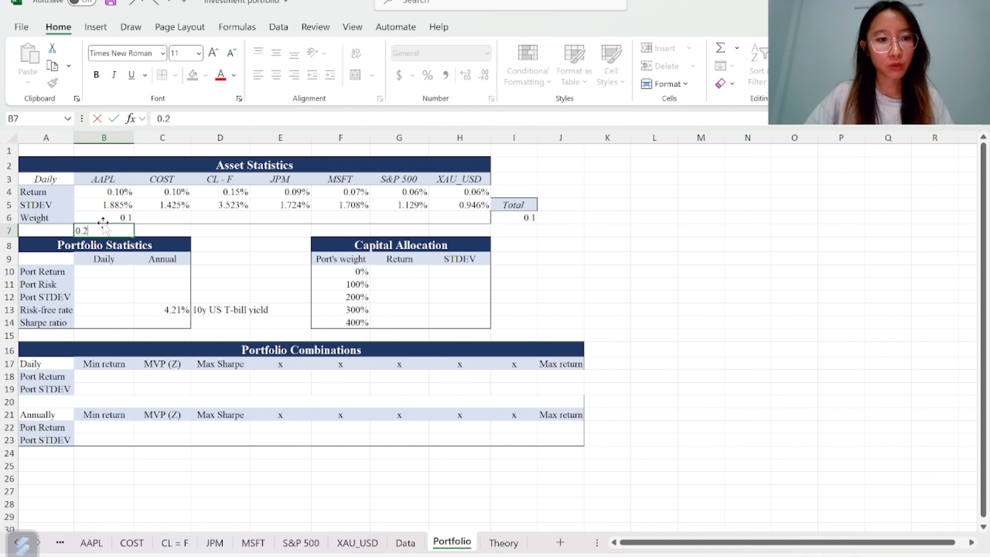
key("BackSpace")
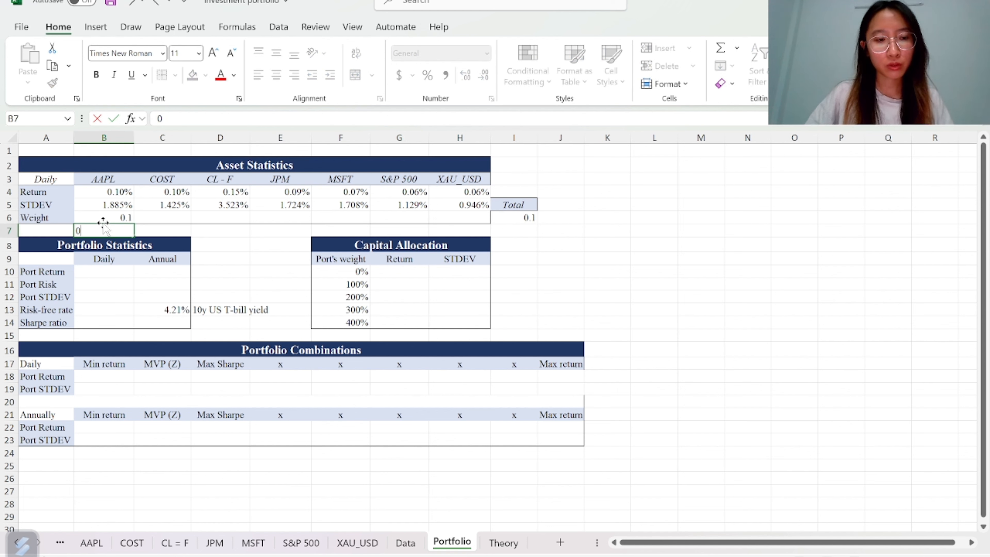
key("BackSpace")
key("Tab")
key("Up")
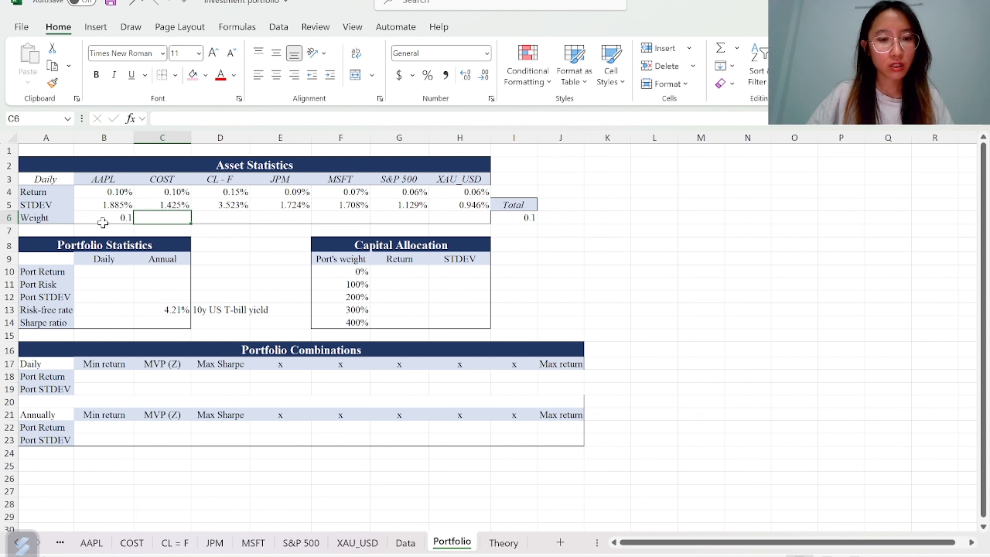
type("0.2")
key("Tab")
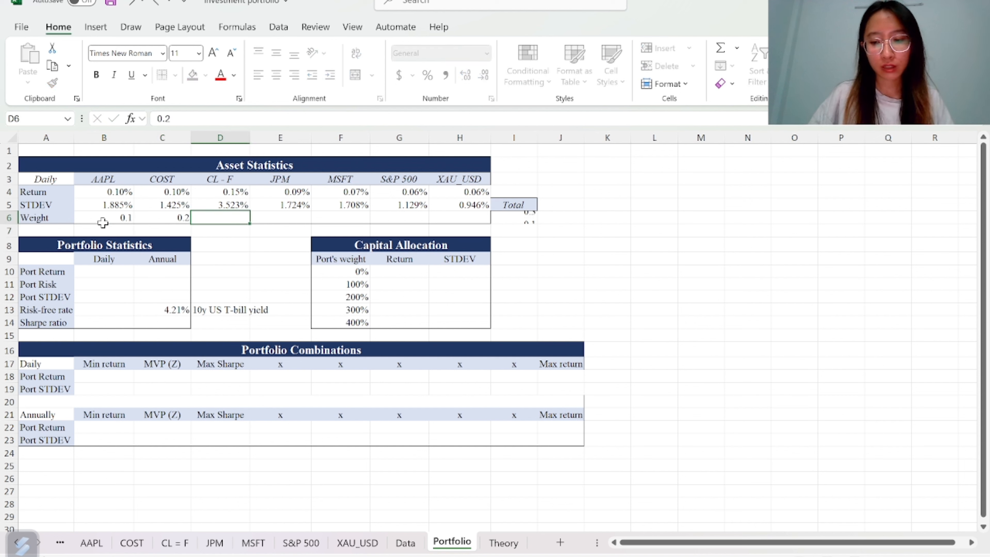
type("0/")
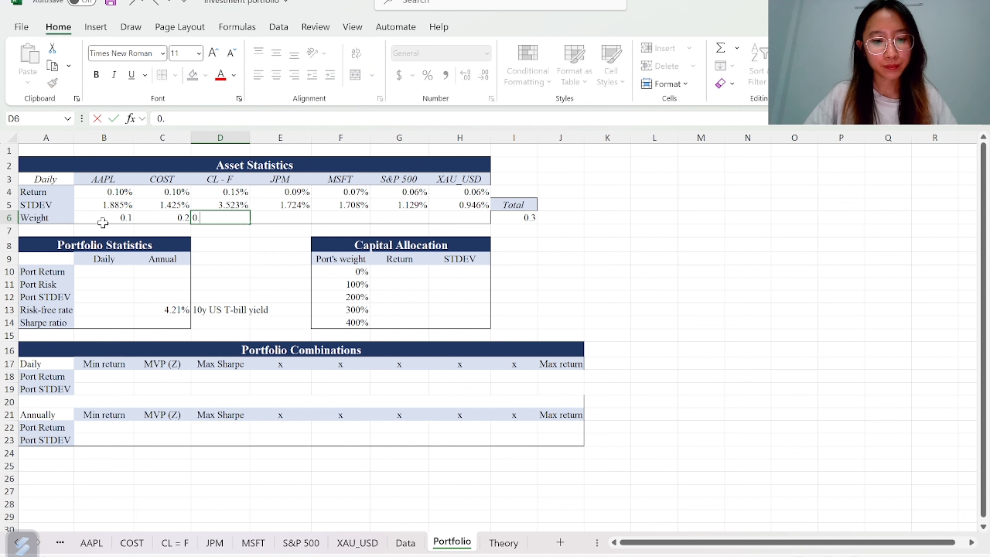
type("15")
key("Tab")
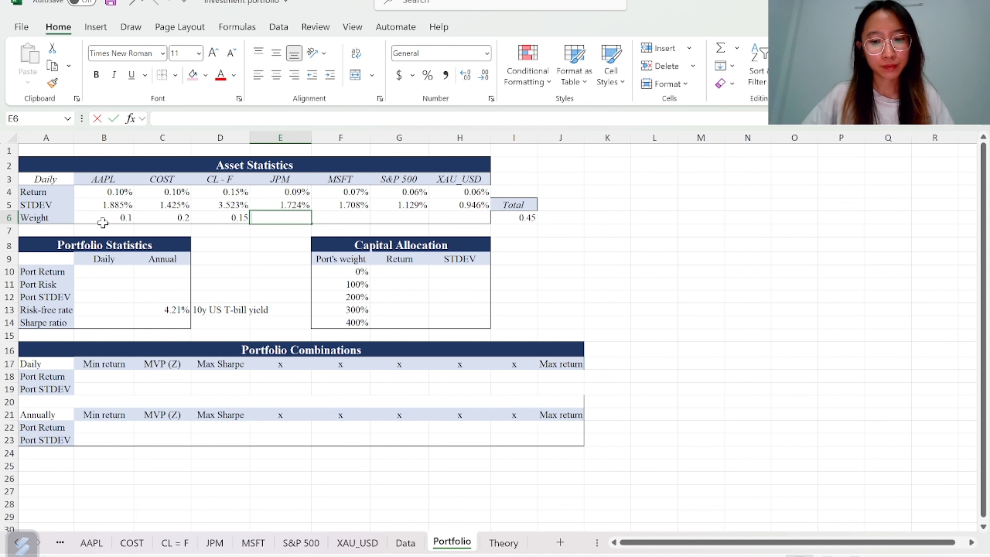
type("0.3")
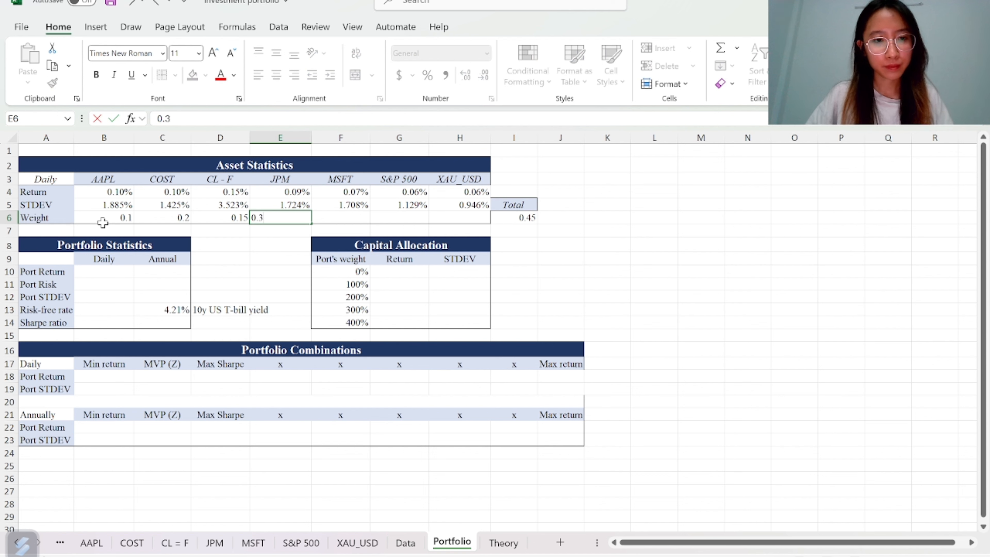
key("Tab")
type("0")
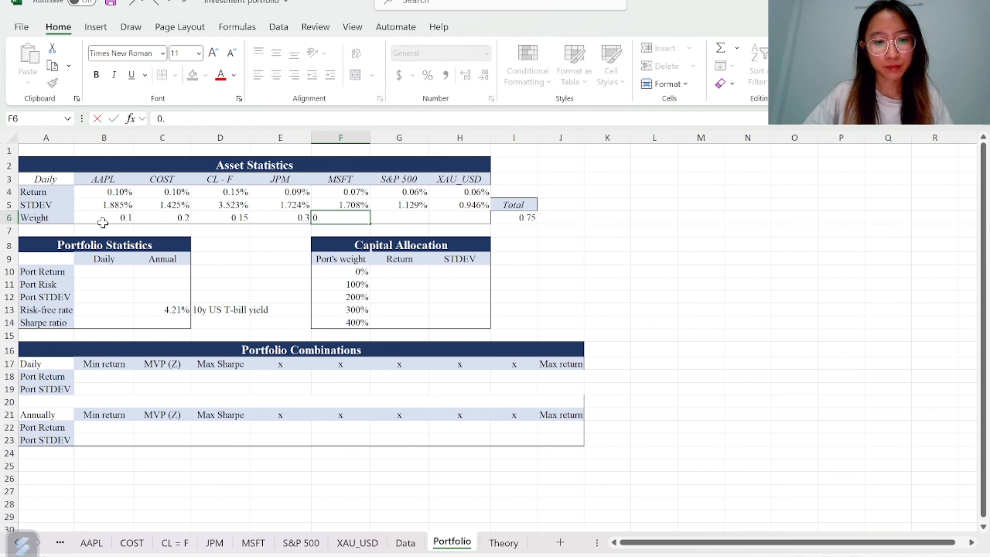
key("Tab")
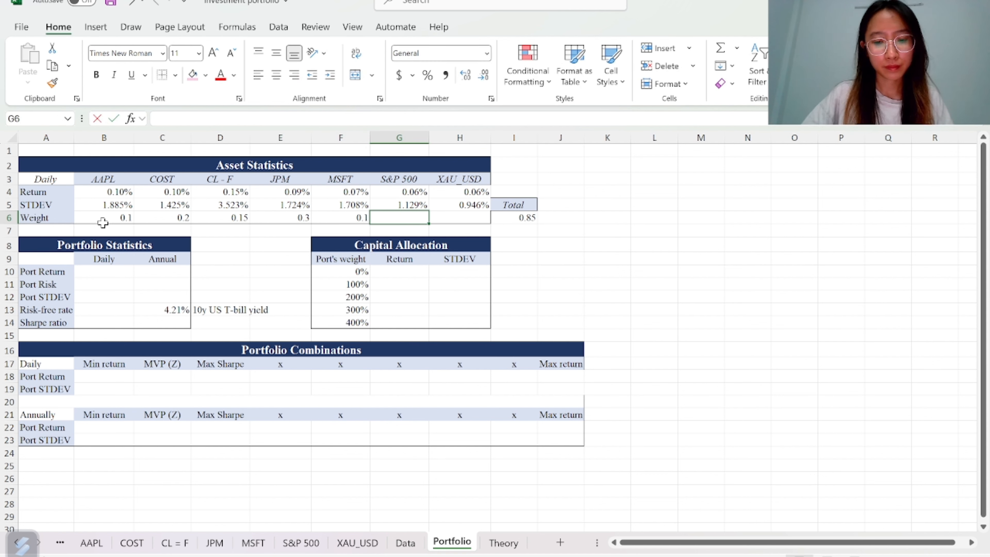
type("0.12")
key("Tab")
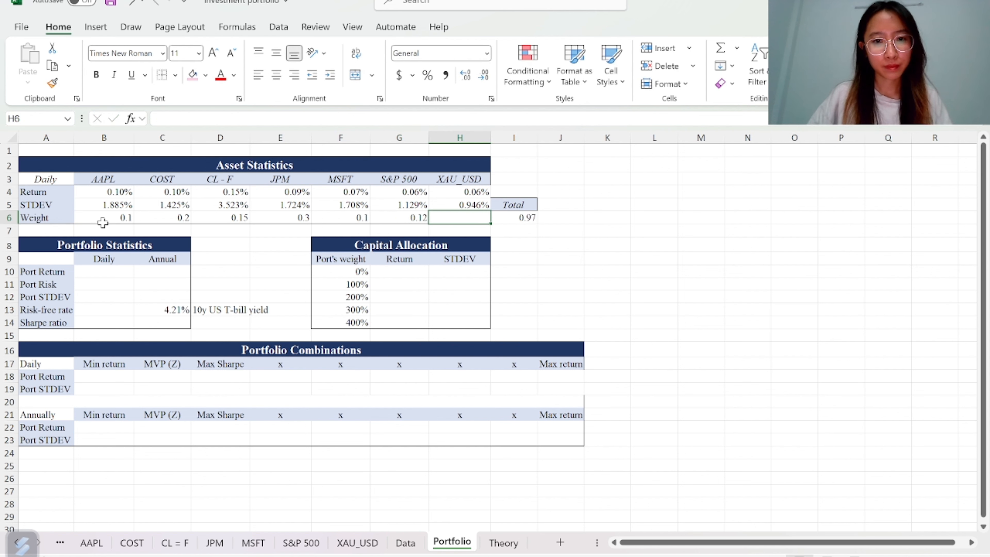
type("0.03")
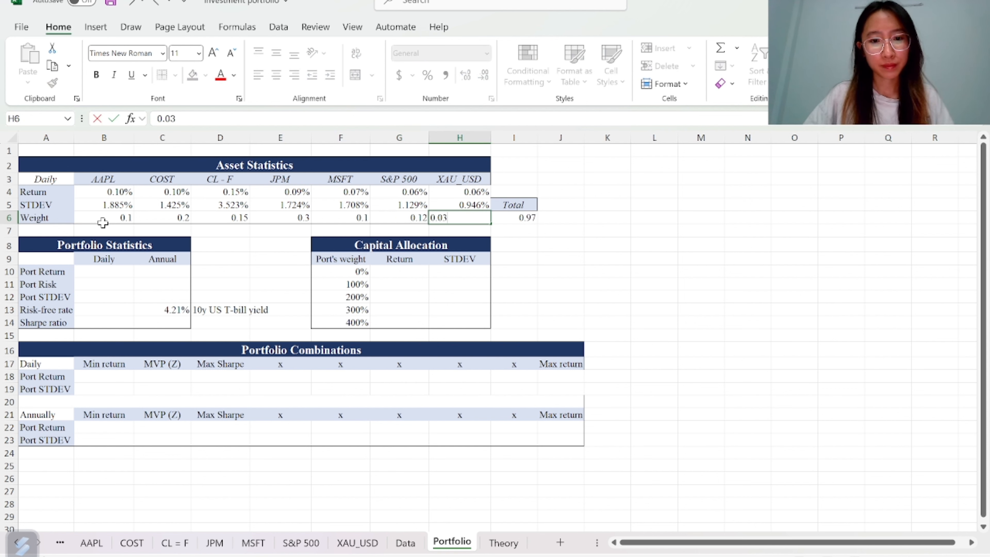
key("Return")
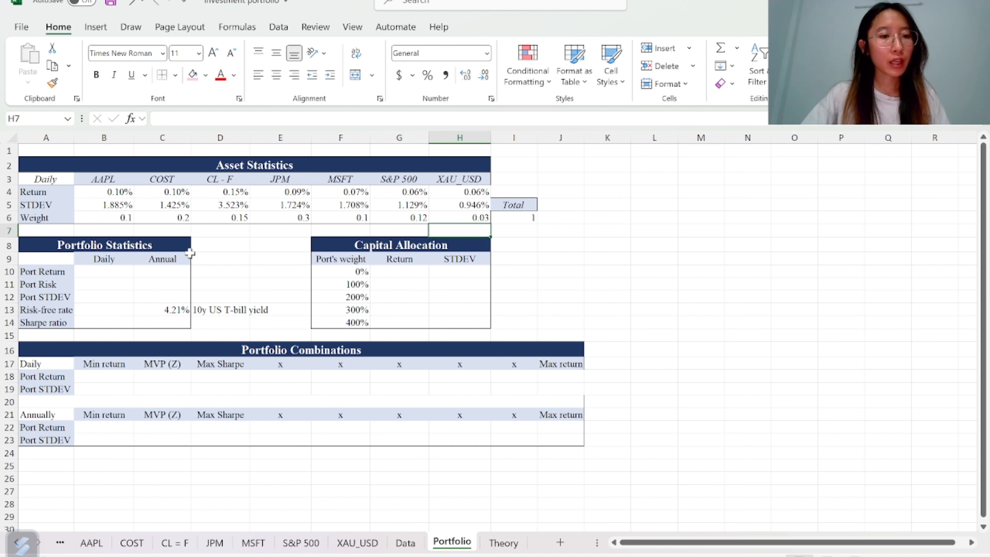
Compute the daily portfolio return in B10 as SUMPRODUCT of returns B4:H4 and weights B6:H6
left_click(111, 273)
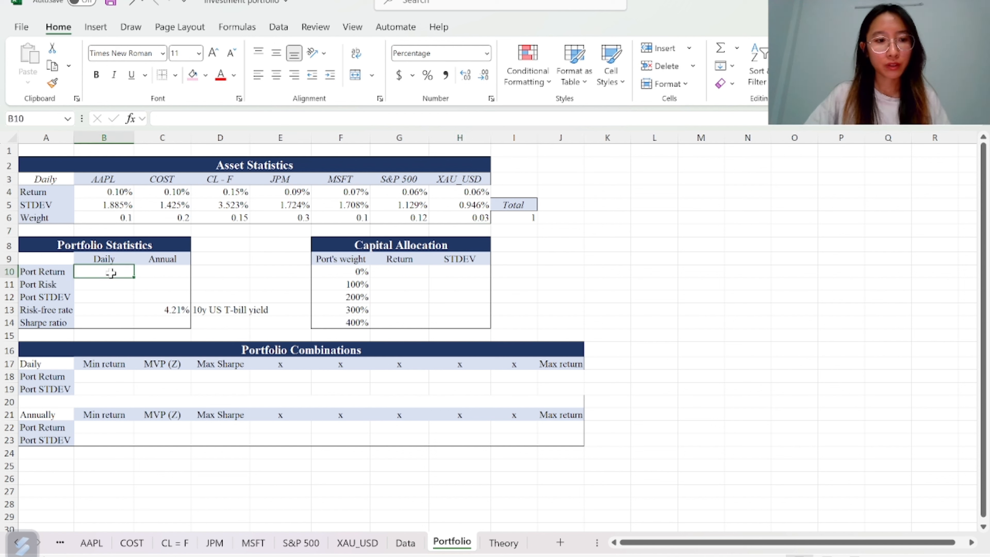
type("=sump")
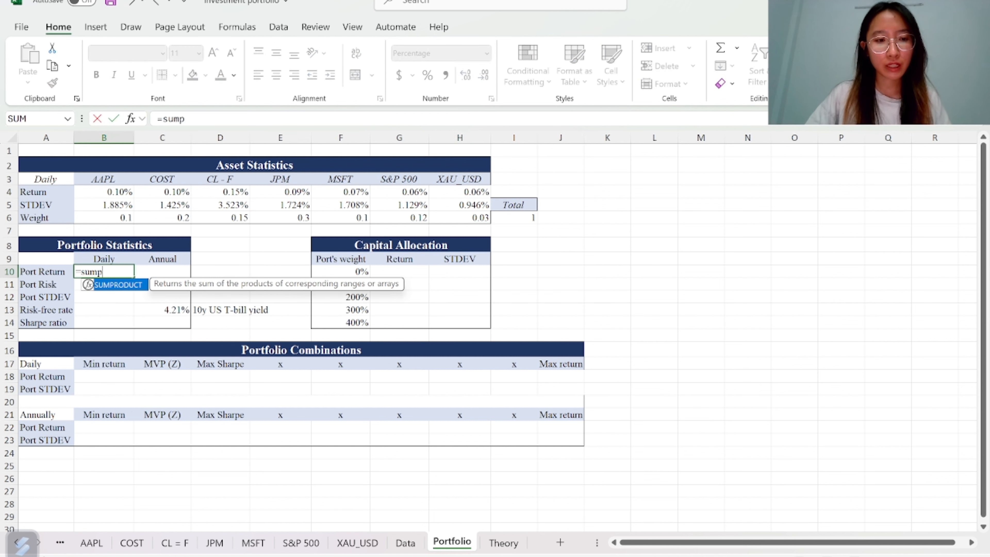
key("Tab")
left_click_drag(102, 191, 448, 194)
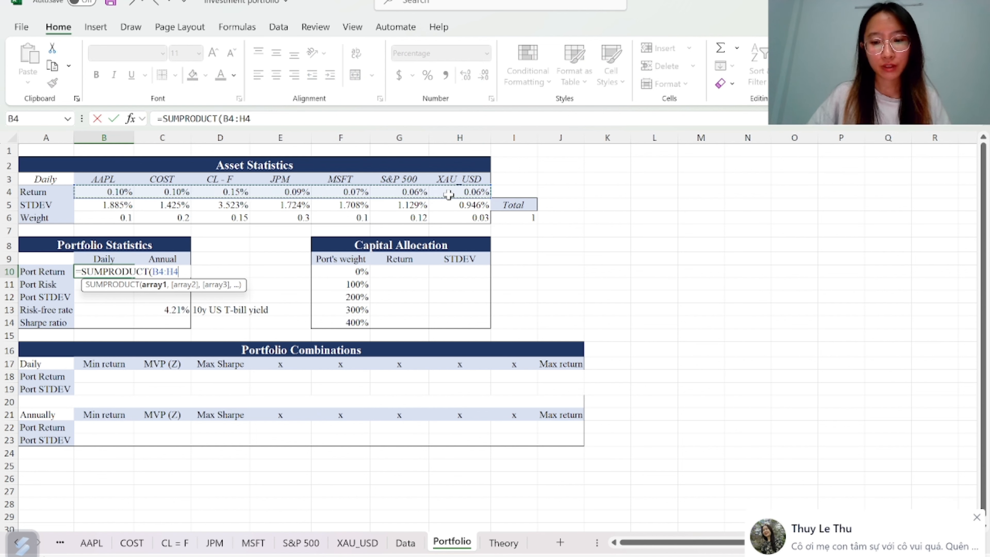
type(",")
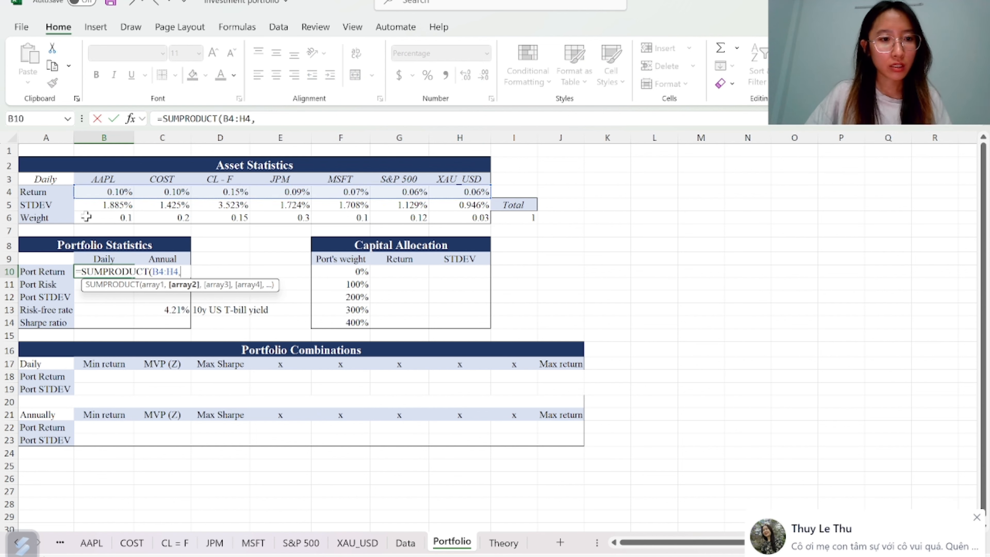
left_click_drag(95, 217, 466, 217)
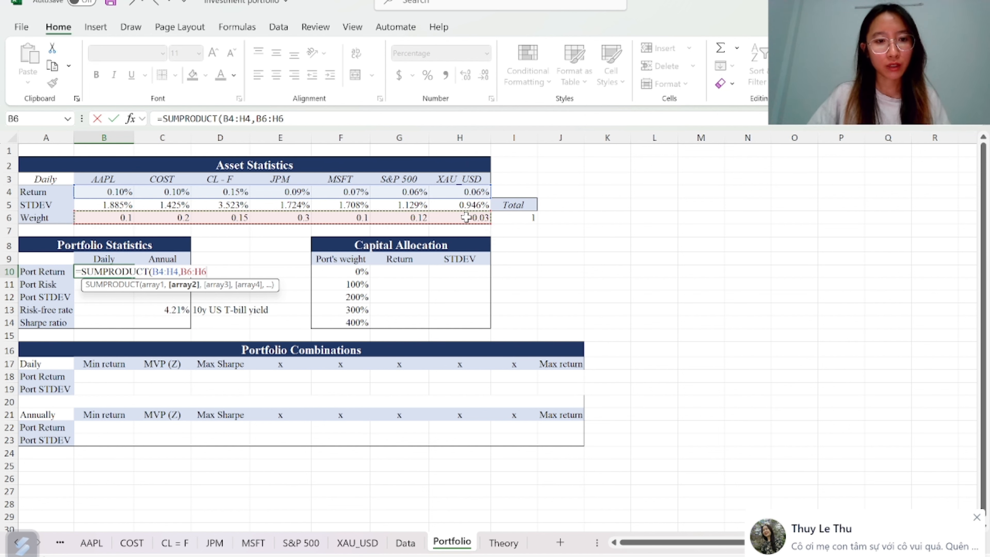
type(")")
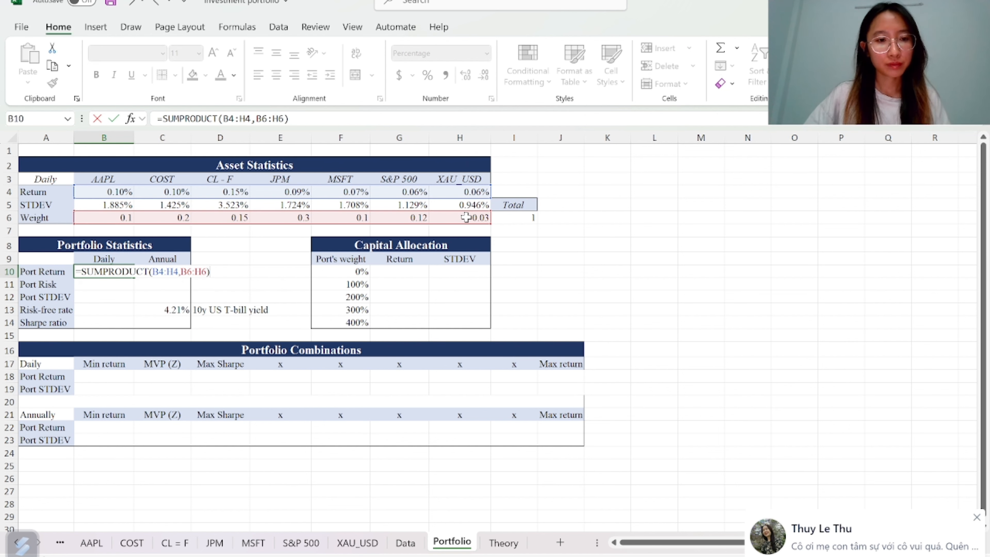
key("Return")
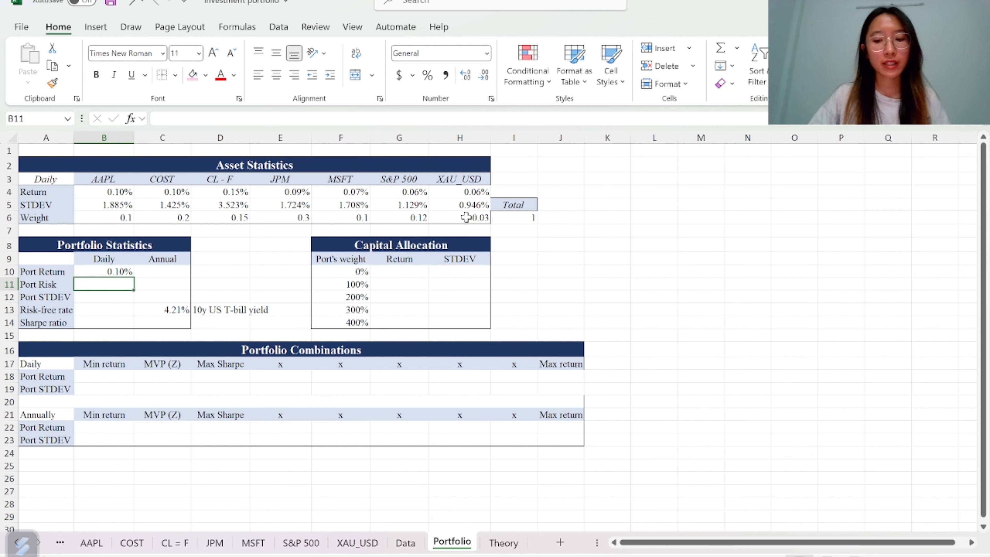
Start the portfolio risk formula in B11 as MMULT of weights B6:H6 with MMULT of the Data sheet's covariance matrix S4:Y10
type("=")
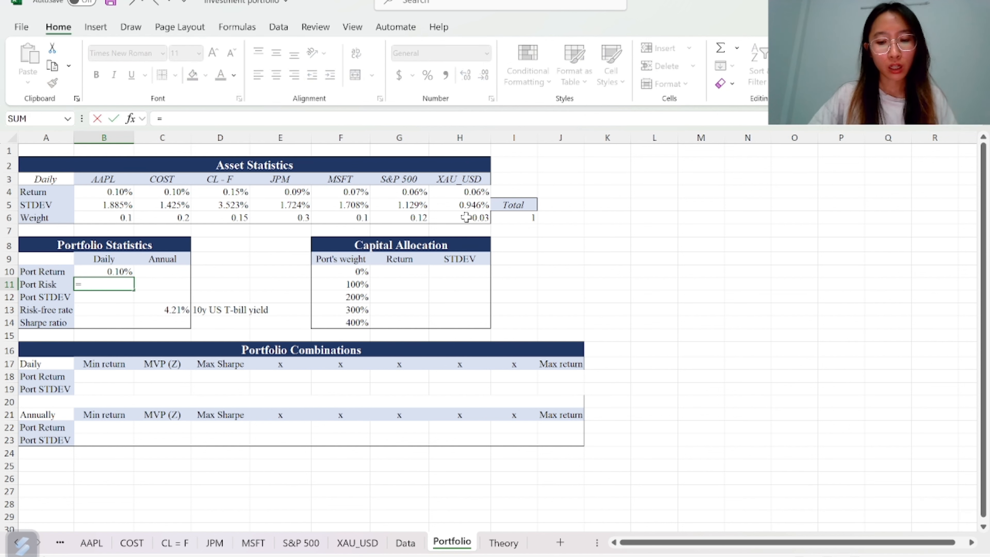
type("mm")
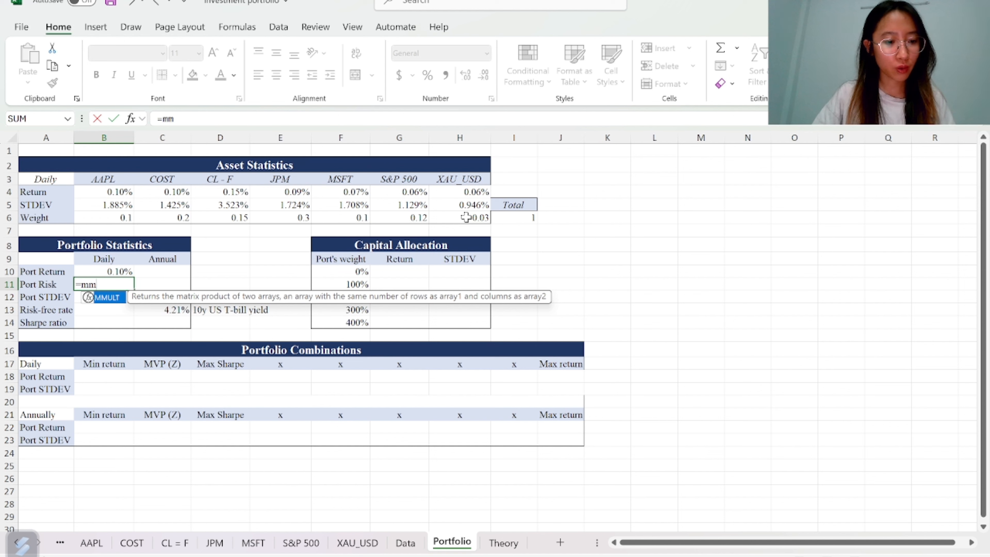
key("Tab")
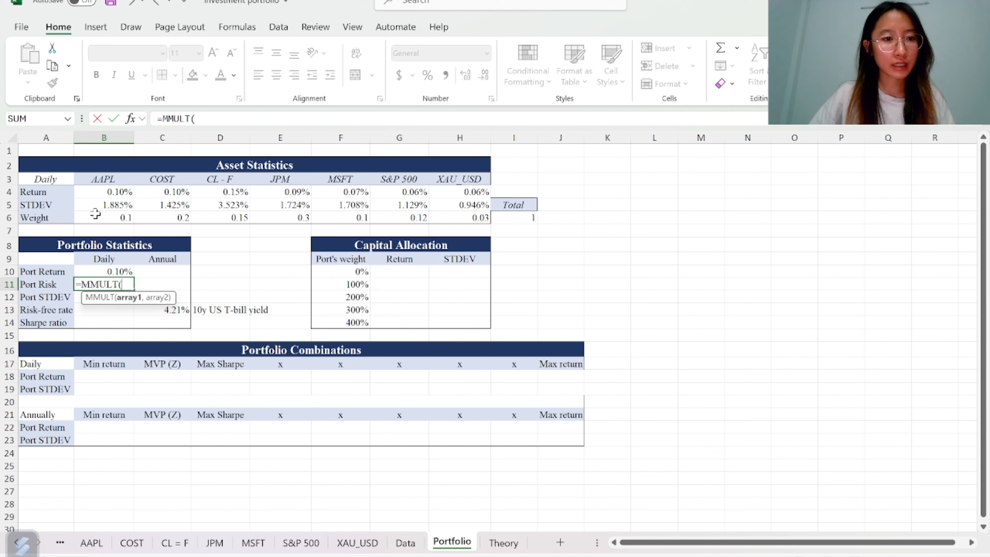
left_click_drag(95, 215, 469, 217)
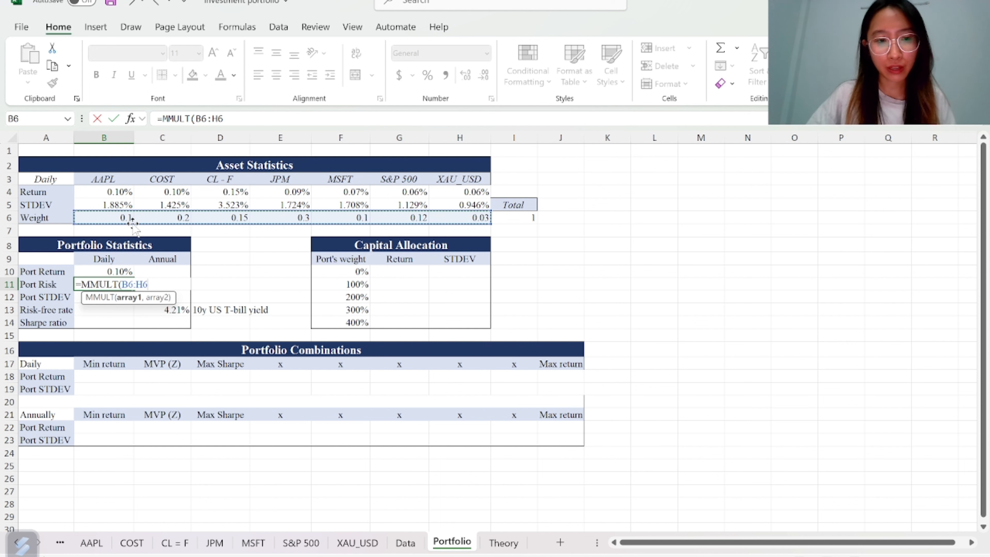
type(",")
type("mm")
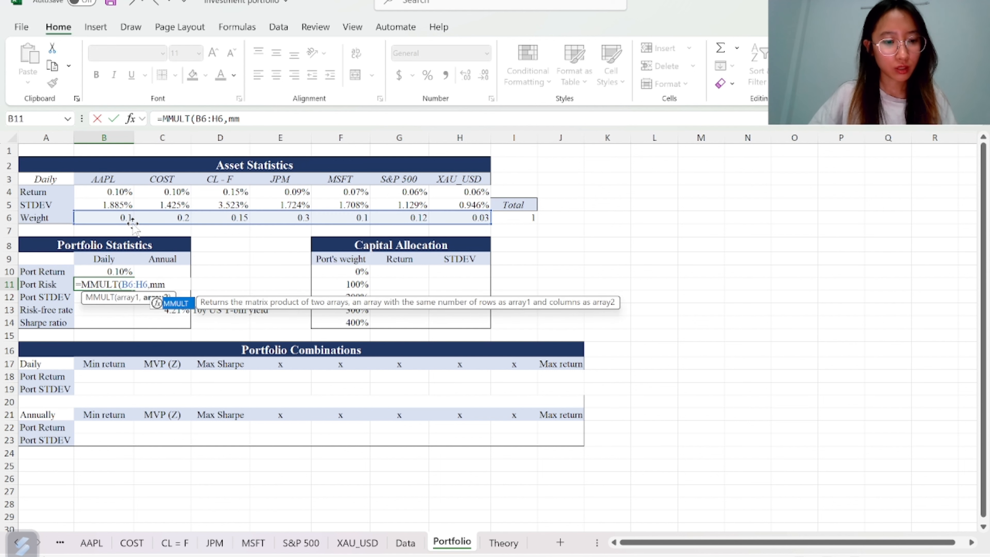
key("Tab")
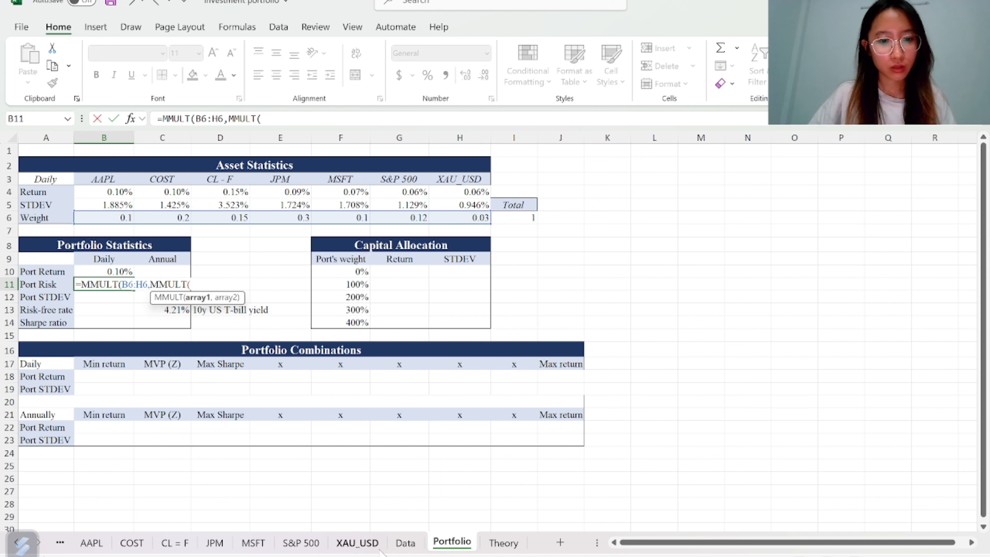
left_click(406, 543)
scroll(531, 287, "up", 2)
left_click(536, 250)
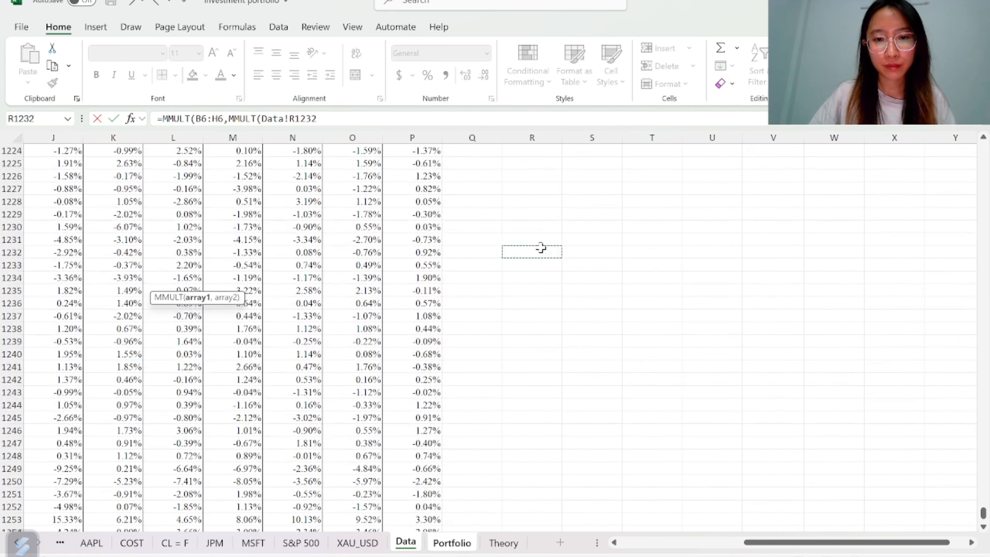
key("ctrl+Up")
key("ctrl+Up")
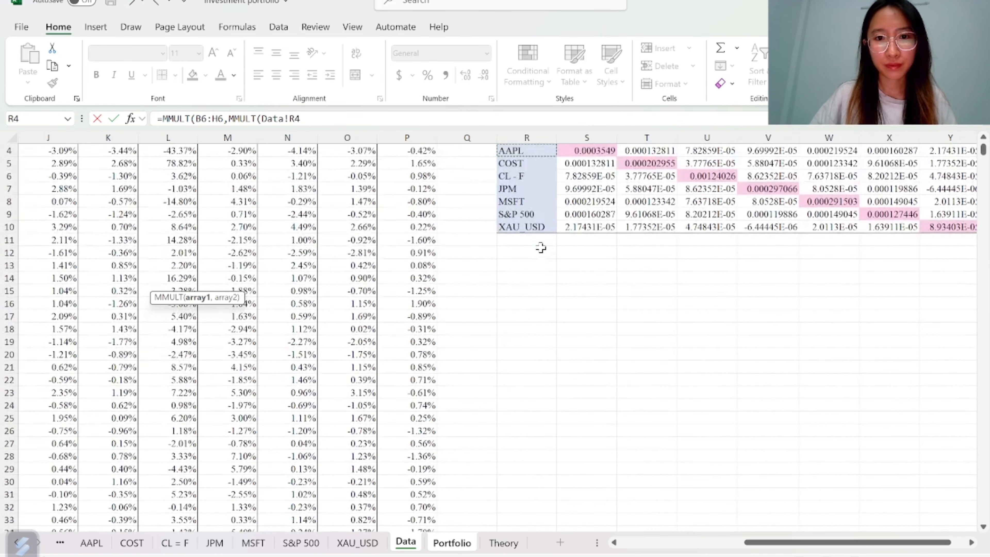
key("Up")
key("Right")
key("Down")
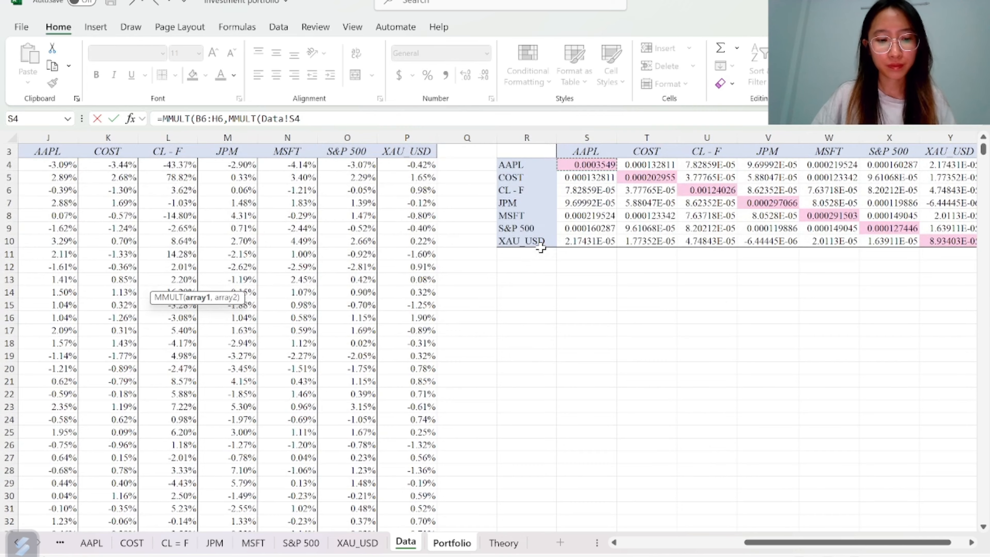
key("ctrl+shift+Right")
key("ctrl+shift+Down")
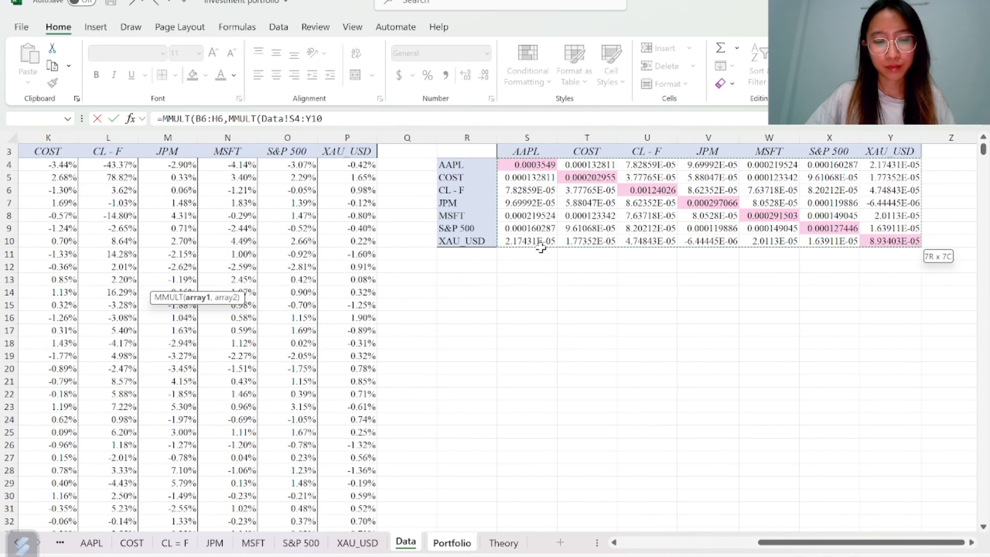
Complete the B11 formula with TRANSPOSE of Portfolio!B6:H6 as the inner second array and close the brackets
type(",")
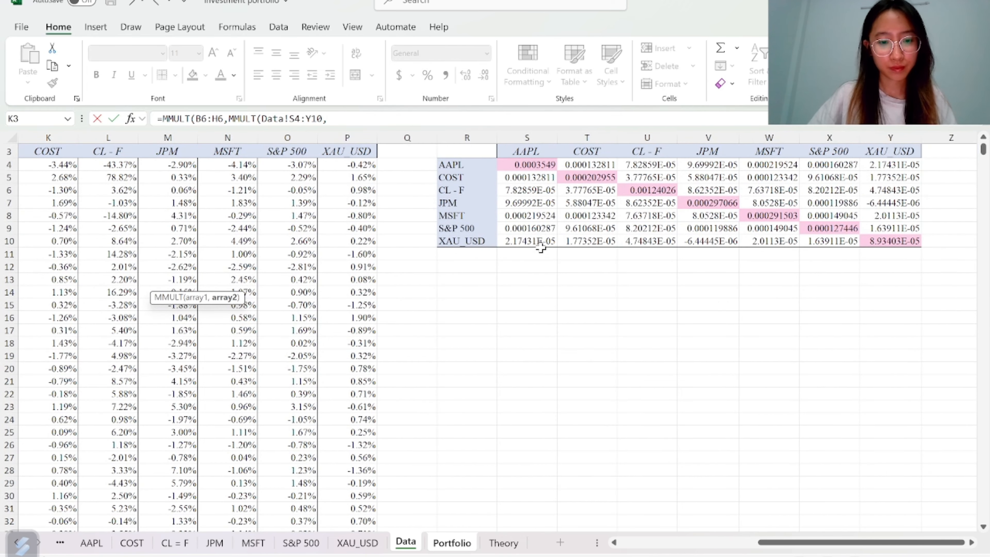
type("tr")
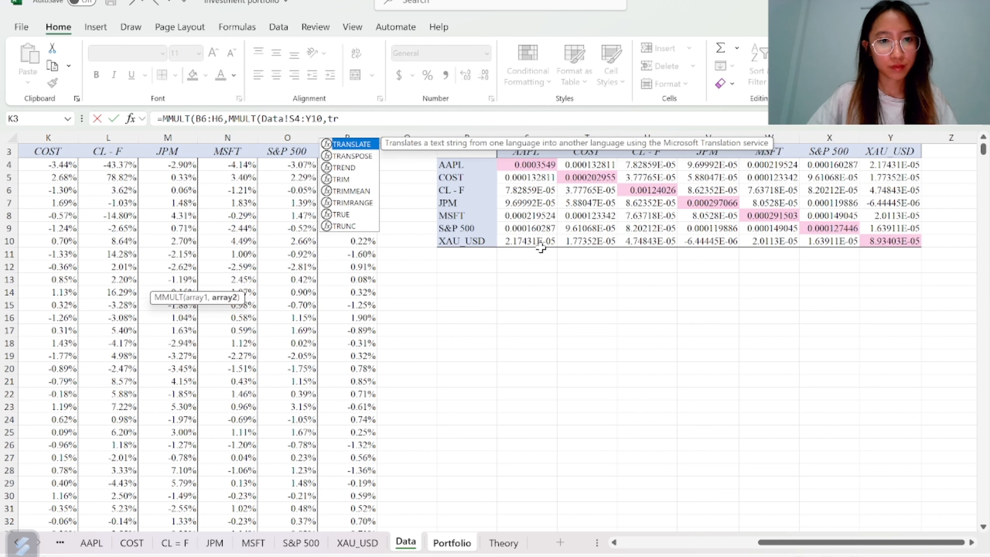
key("Down")
key("Tab")
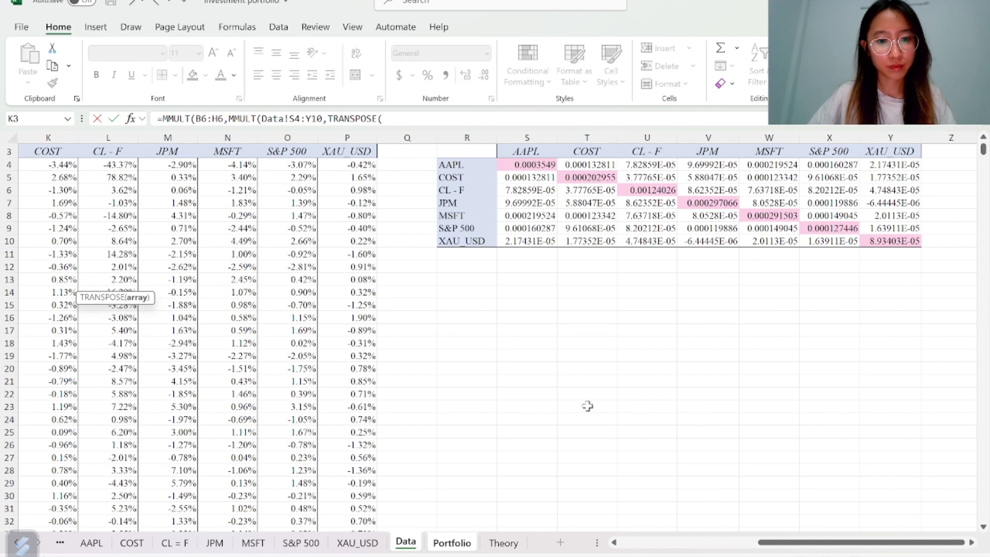
left_click(460, 542)
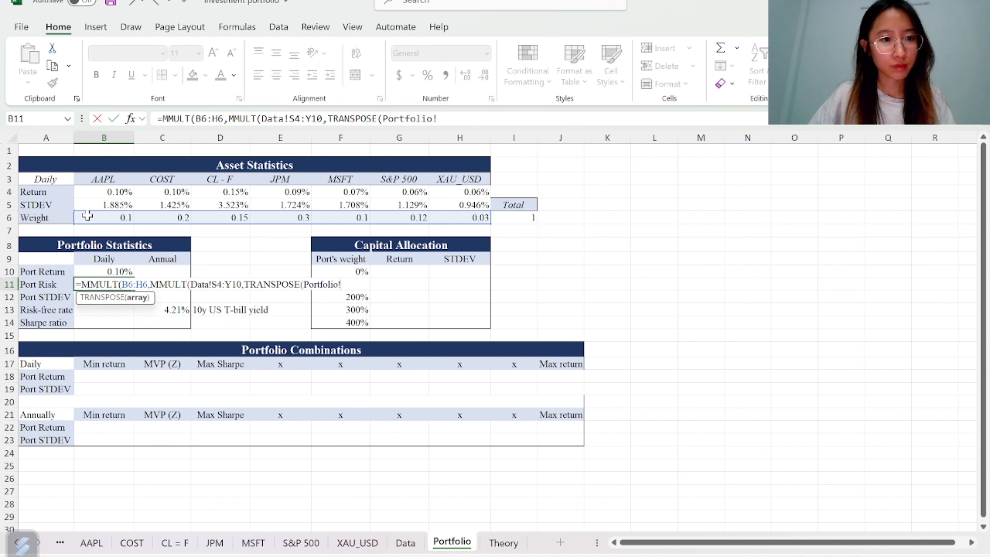
left_click_drag(88, 216, 453, 217)
left_click(453, 217)
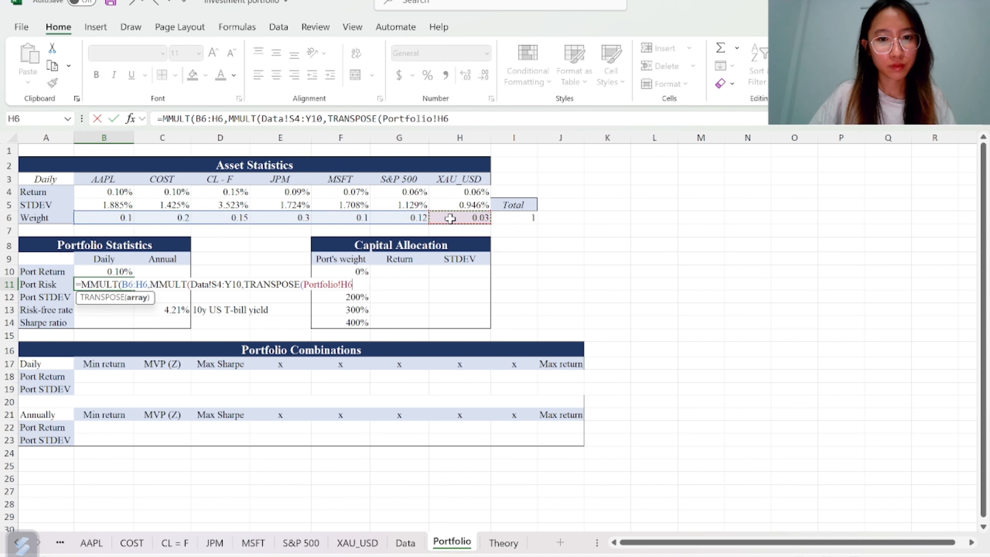
left_click(113, 218)
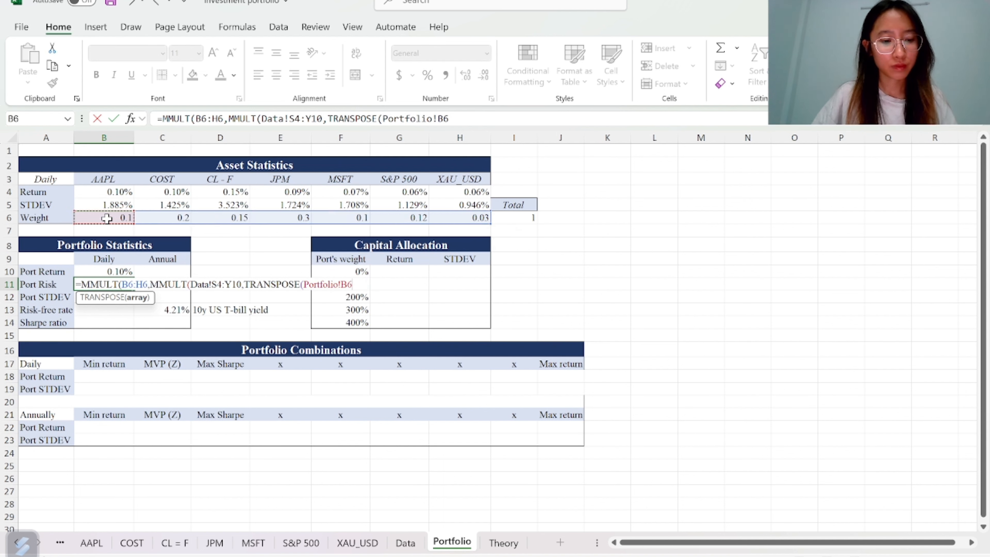
key("ctrl+shift+Right")
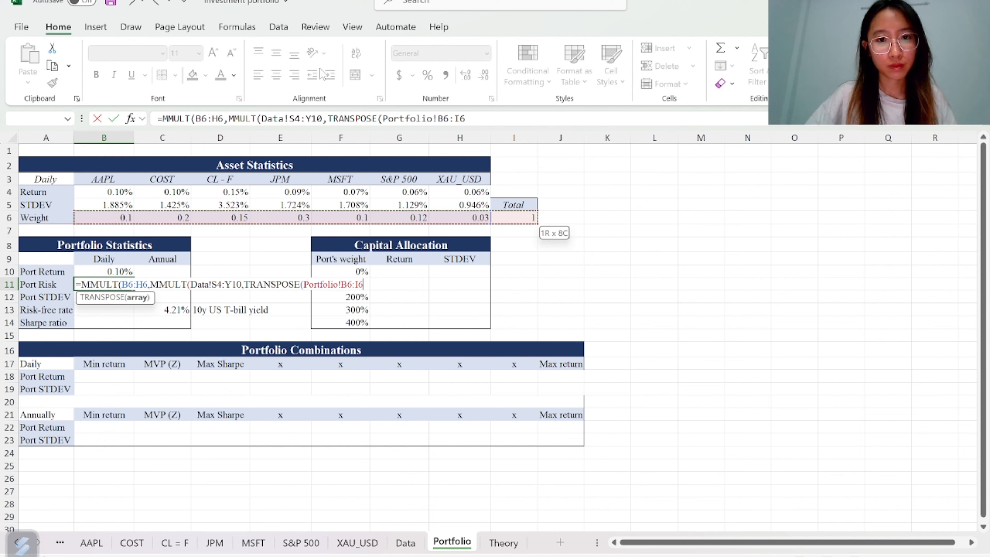
left_click(462, 119)
key("BackSpace")
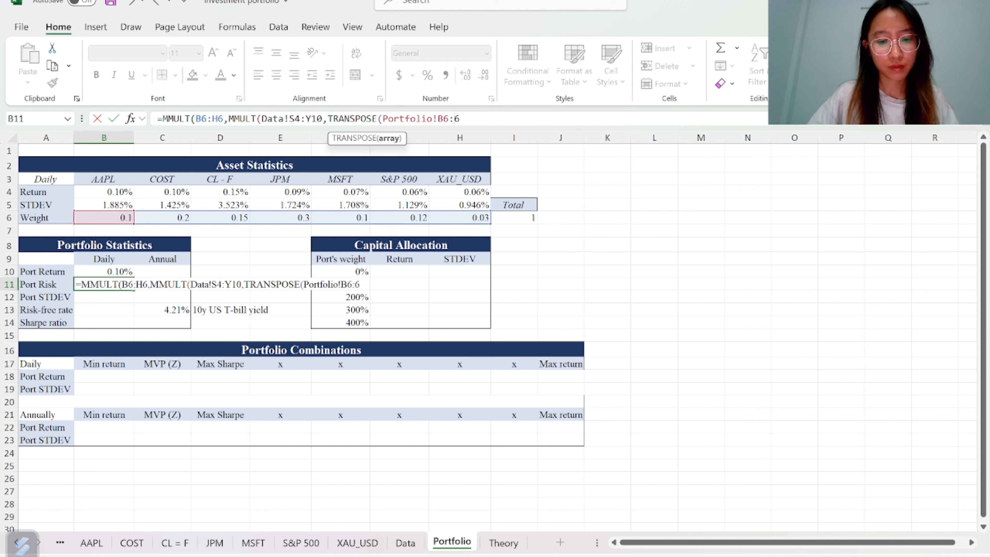
type("H6")
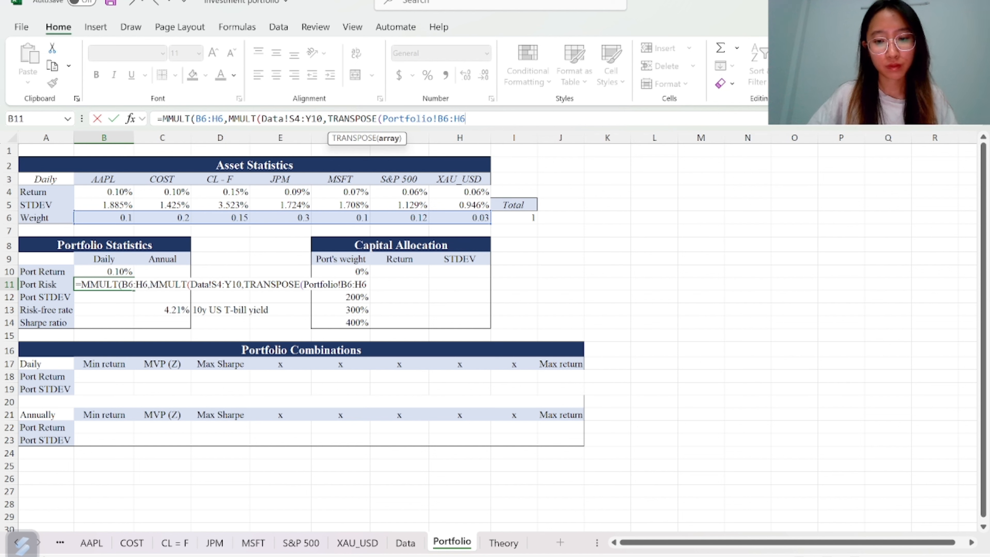
type("))")
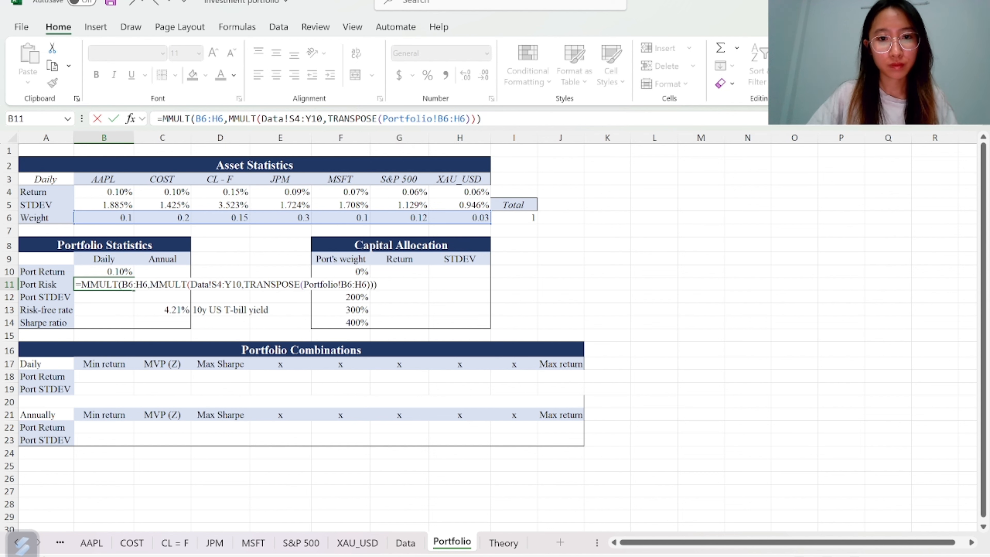
key("Return")
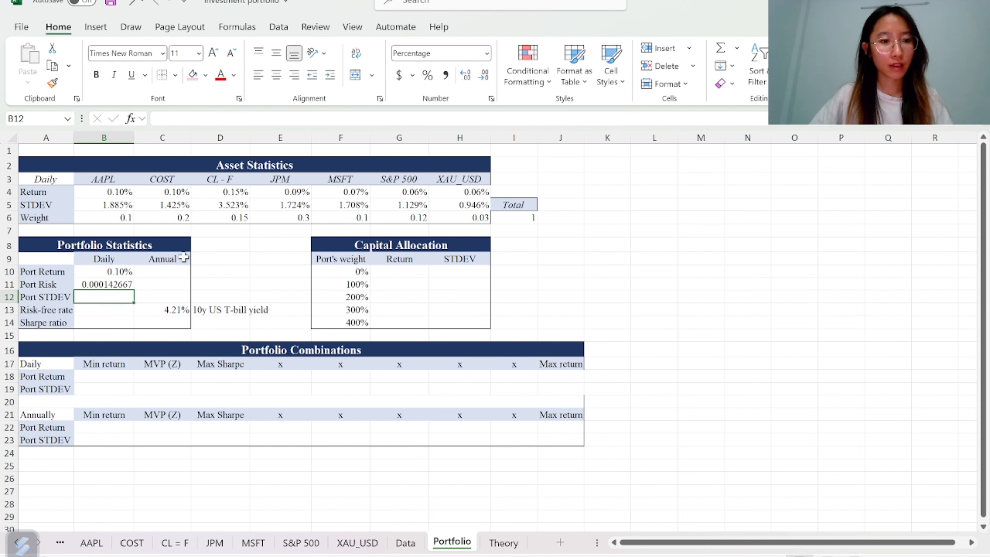
Compute the daily portfolio standard deviation in B12 as the SQRT of the portfolio risk in B11
left_click(113, 285)
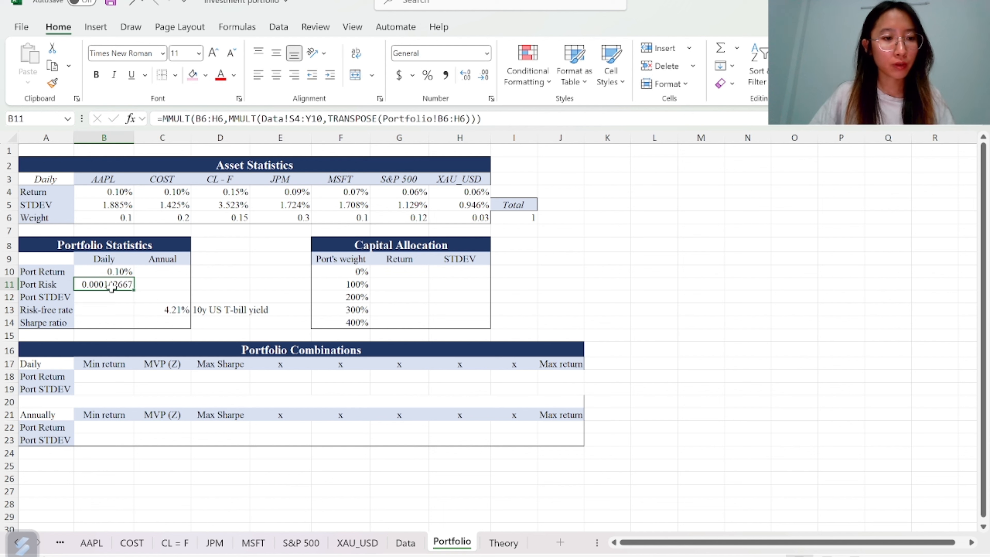
left_click(119, 297)
type("=")
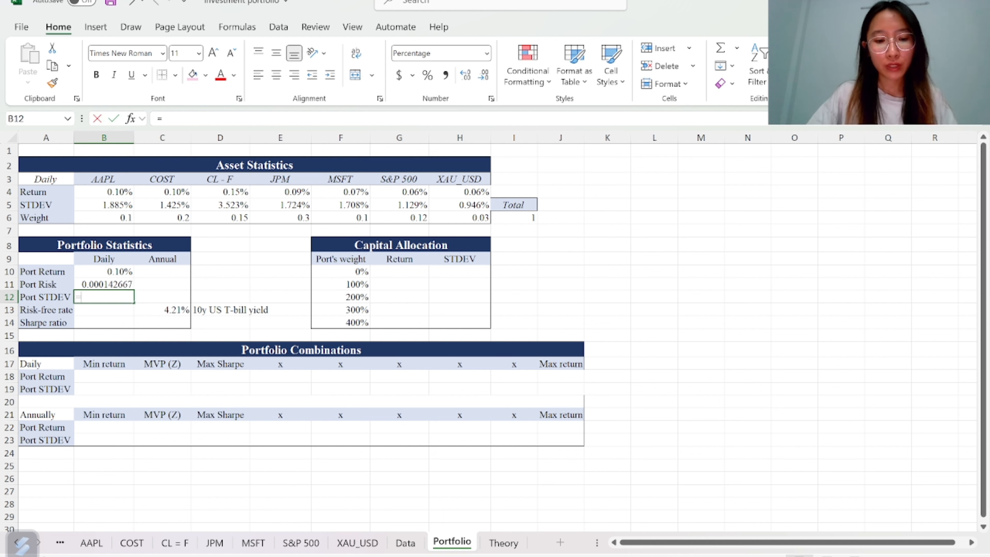
type("s")
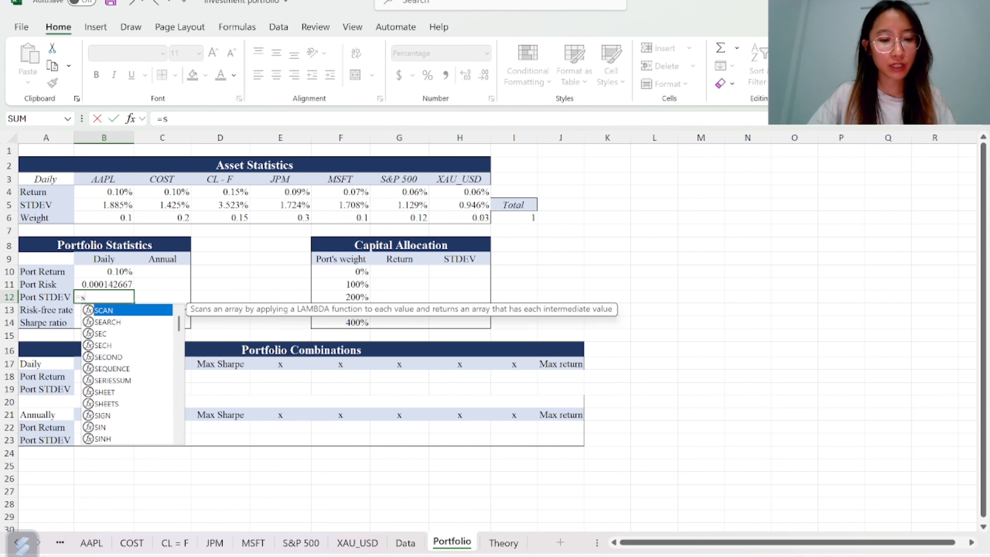
type("qrt")
key("Tab")
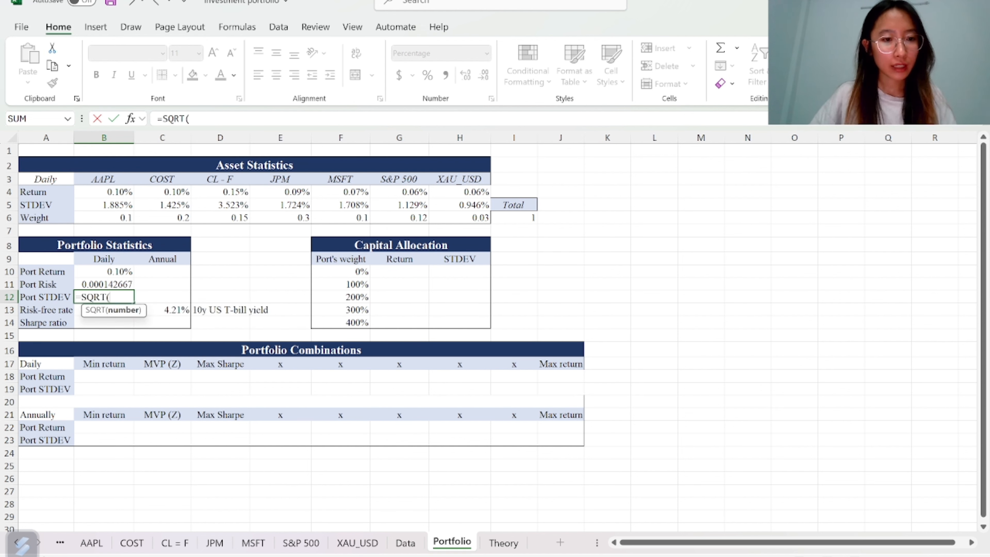
key("Up")
type(")")
key("Return")
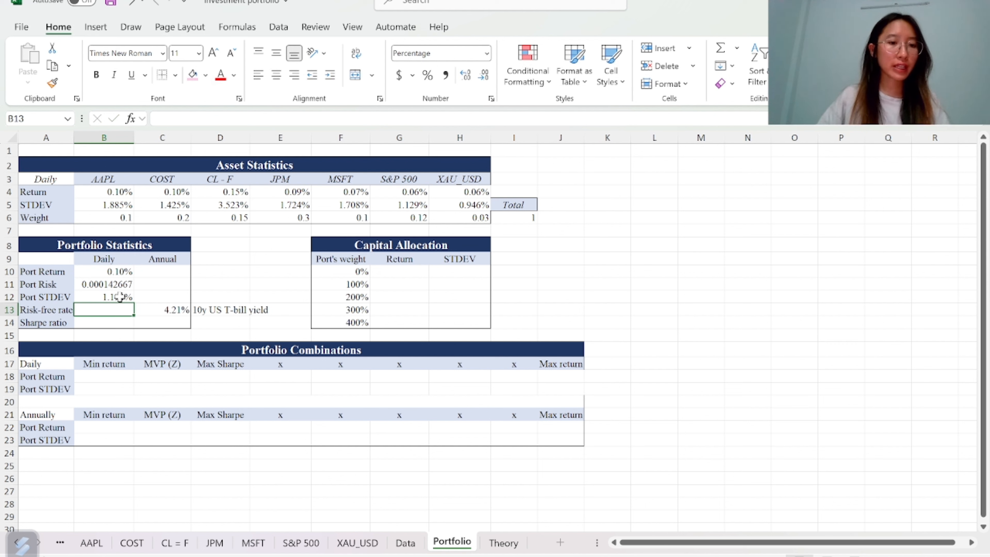
Convert the annual risk-free rate to a daily rate in B13 with the formula =(1+C13)^(1/252)
key("Right")
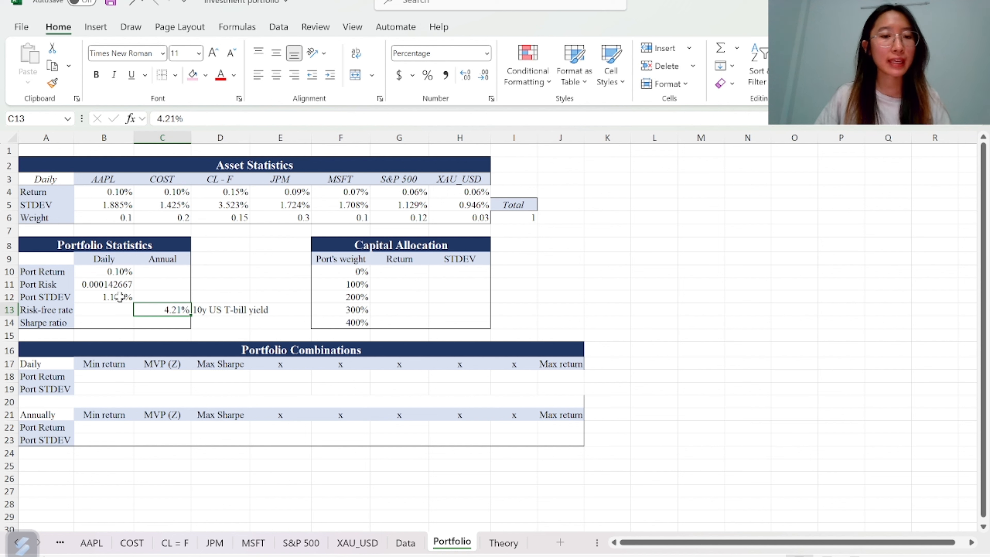
key("Left")
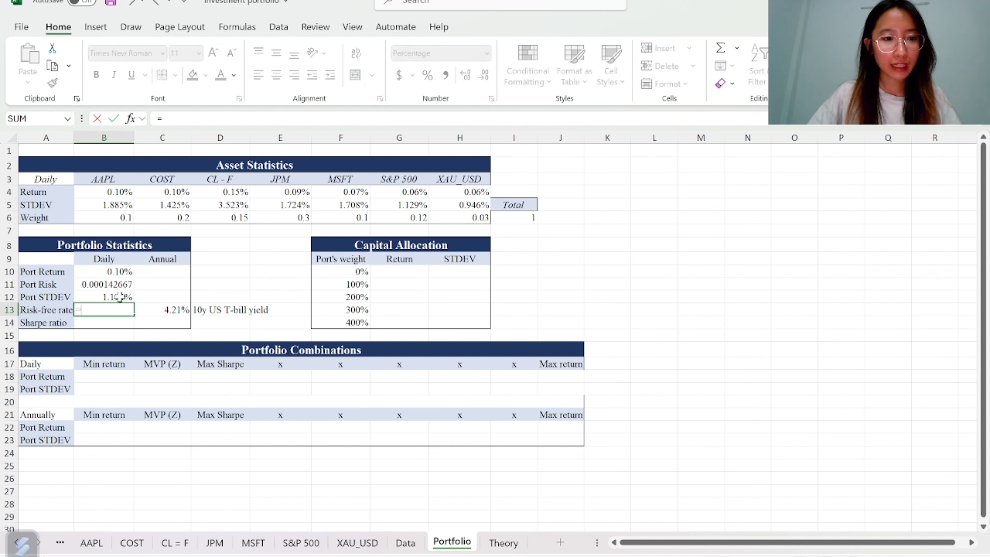
type("=(1")
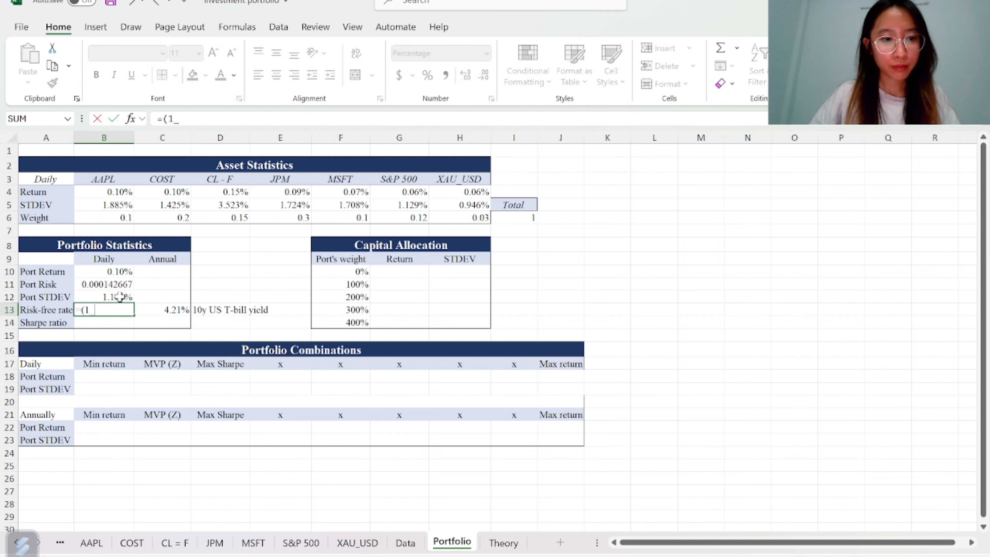
type("+")
key("Right")
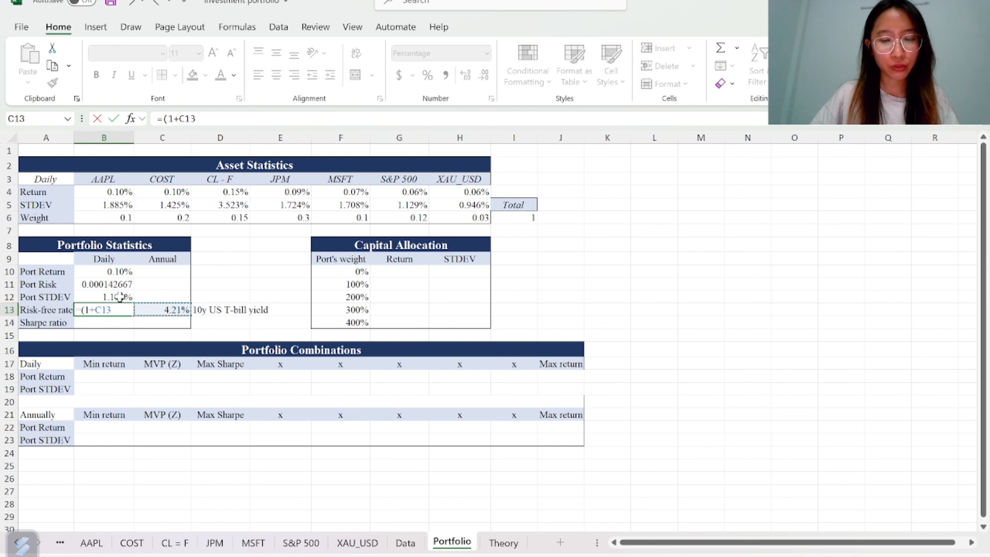
type(")")
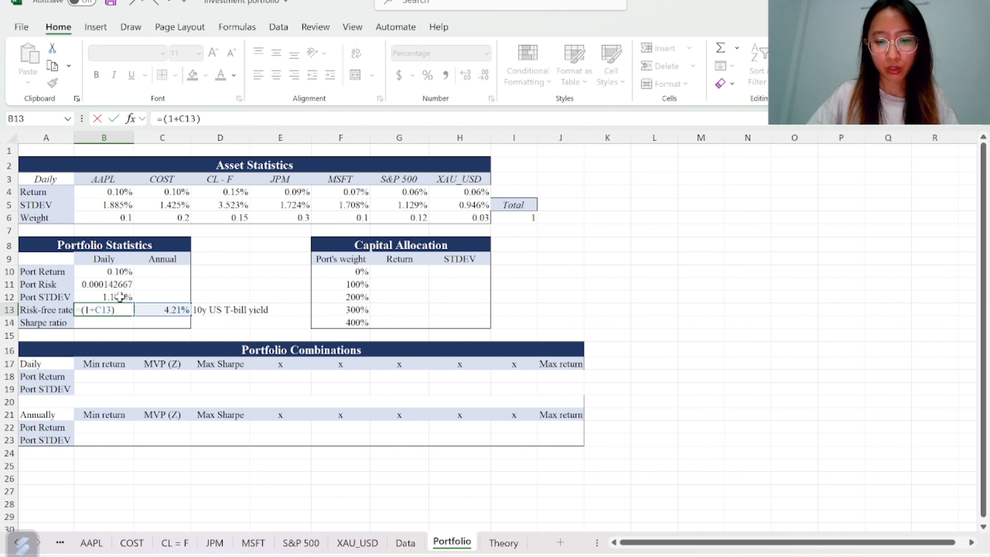
type("^(")
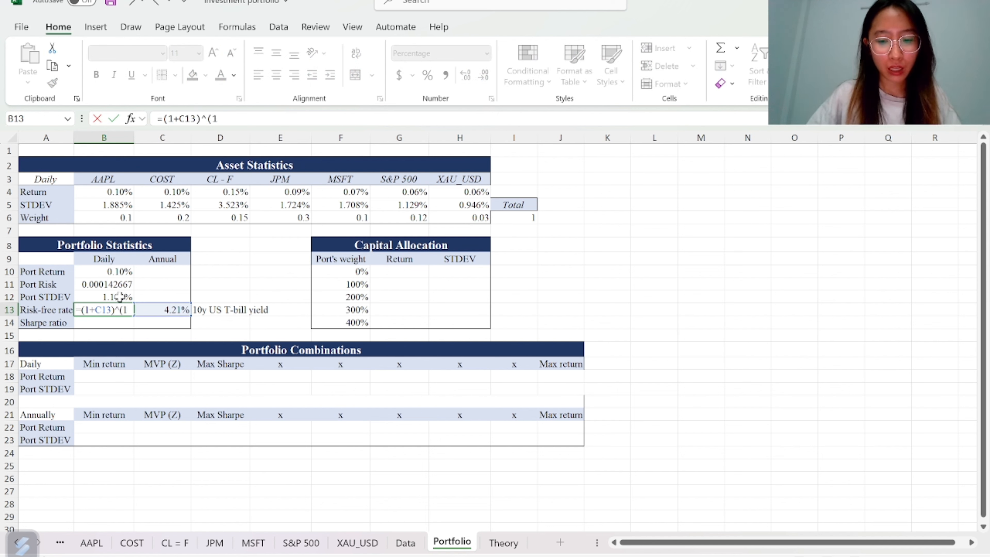
type("1/252)-1")
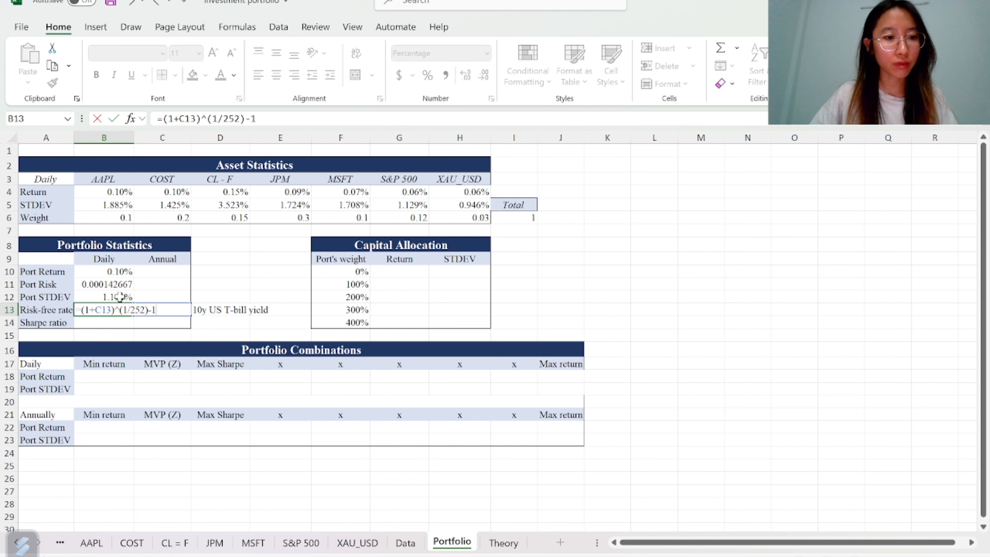
key("Return")
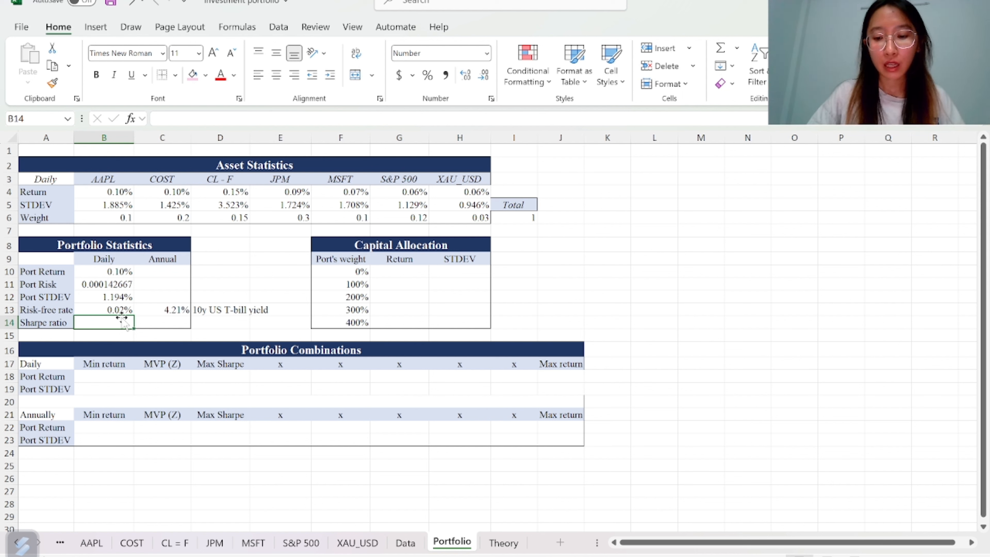
Compute the daily Sharpe ratio in B14 as (B10-B13) divided by the portfolio standard deviation B12
type("=")
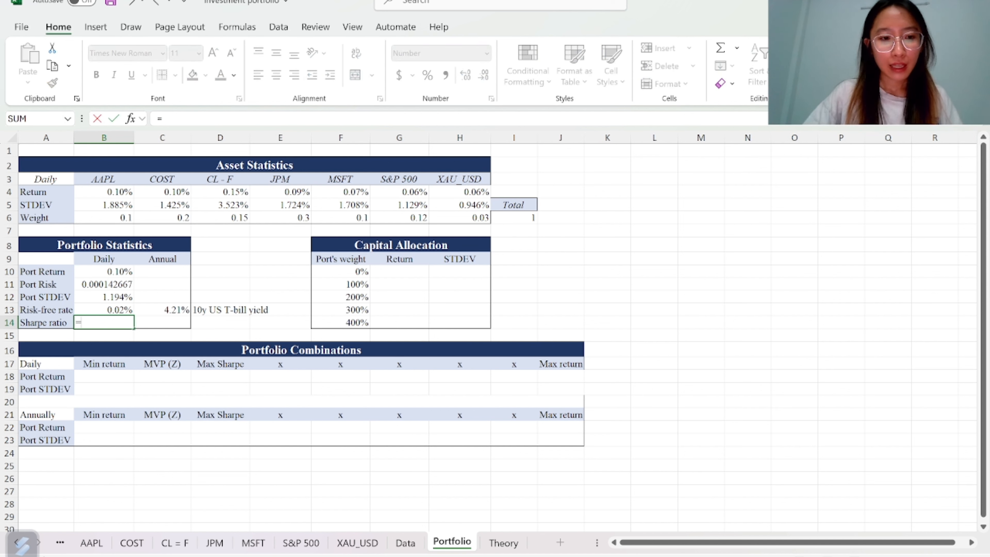
type("(")
left_click(94, 271)
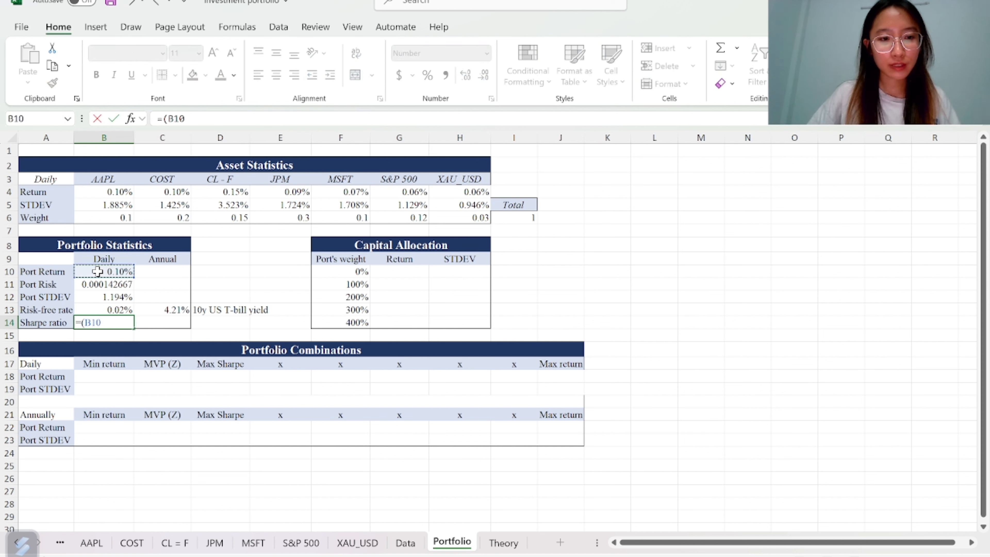
type("-")
left_click(107, 311)
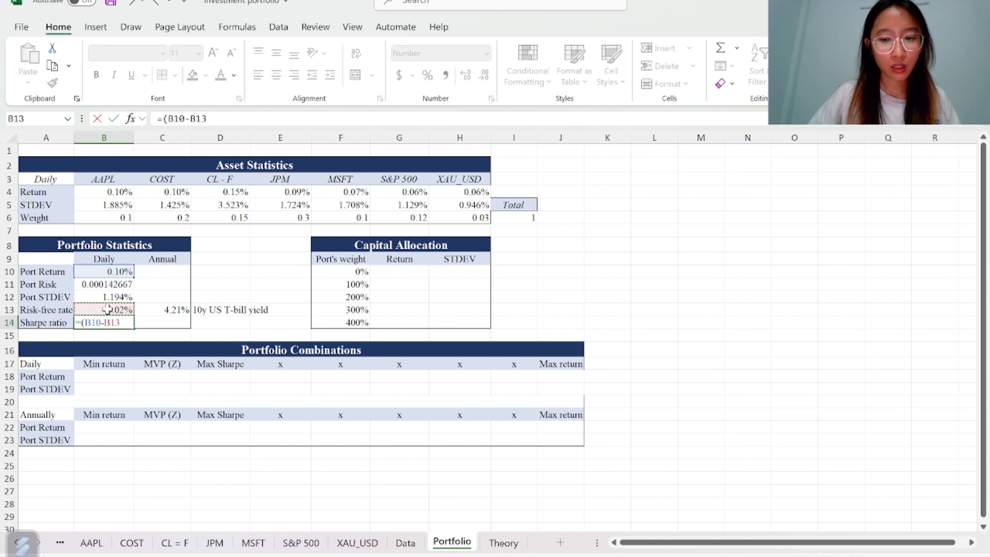
left_click(108, 298)
key("Return")
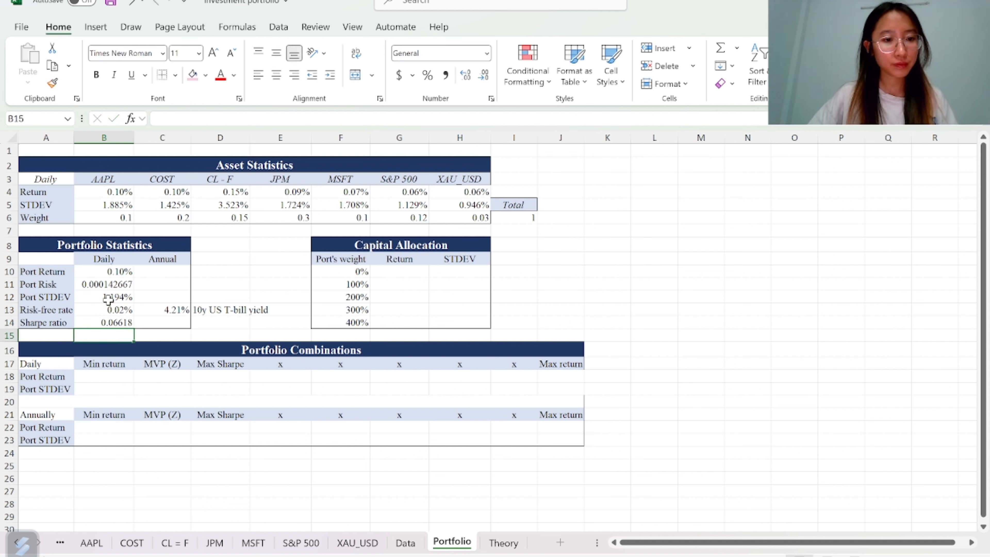
double_click(203, 322)
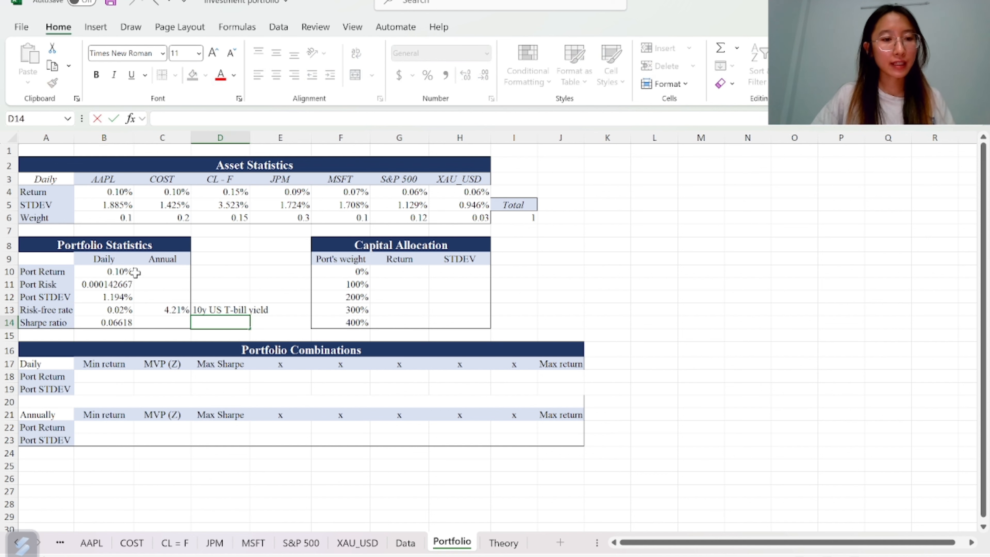
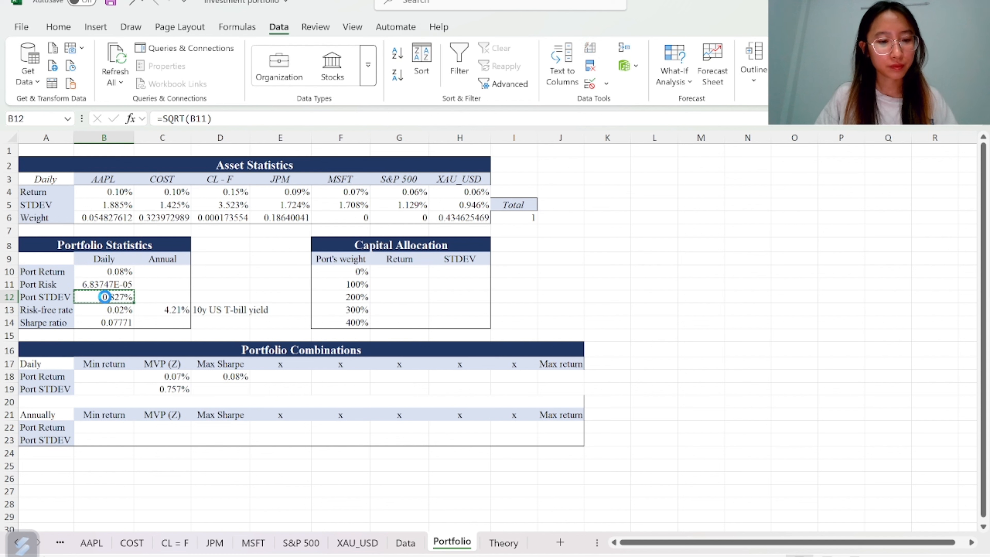
Paste the portfolio standard deviation into D19 under Max Sharpe as a value only
left_click(218, 392)
type("2.839%")
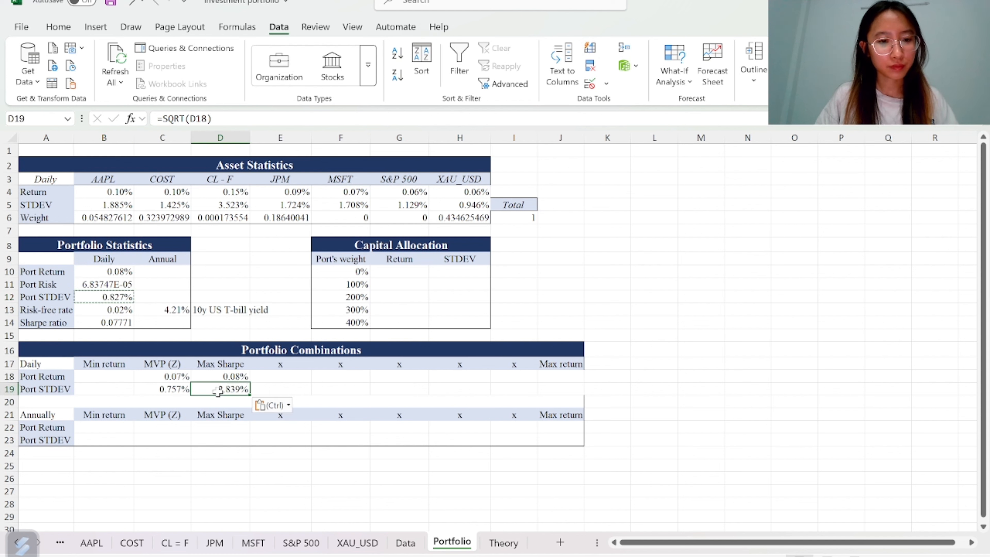
left_click(289, 406)
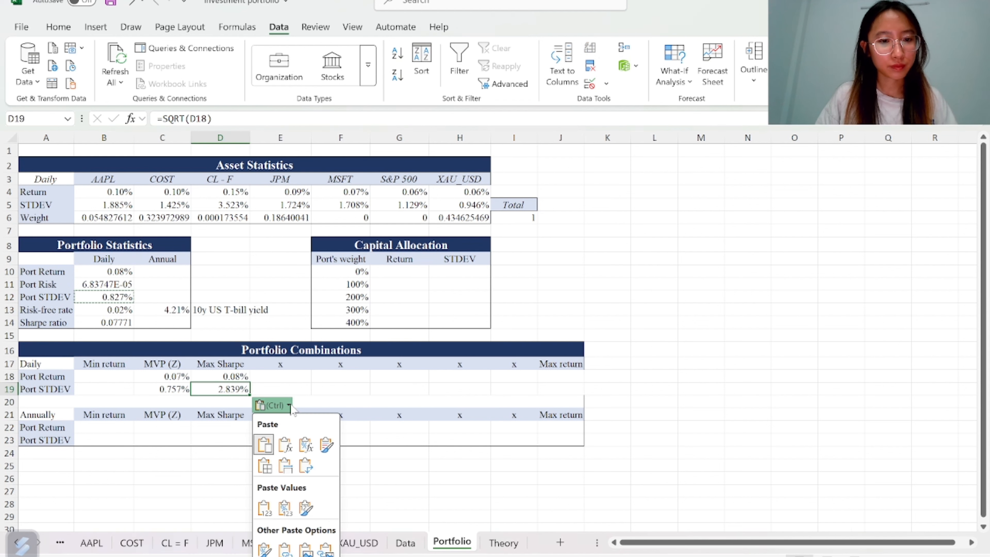
left_click(305, 505)
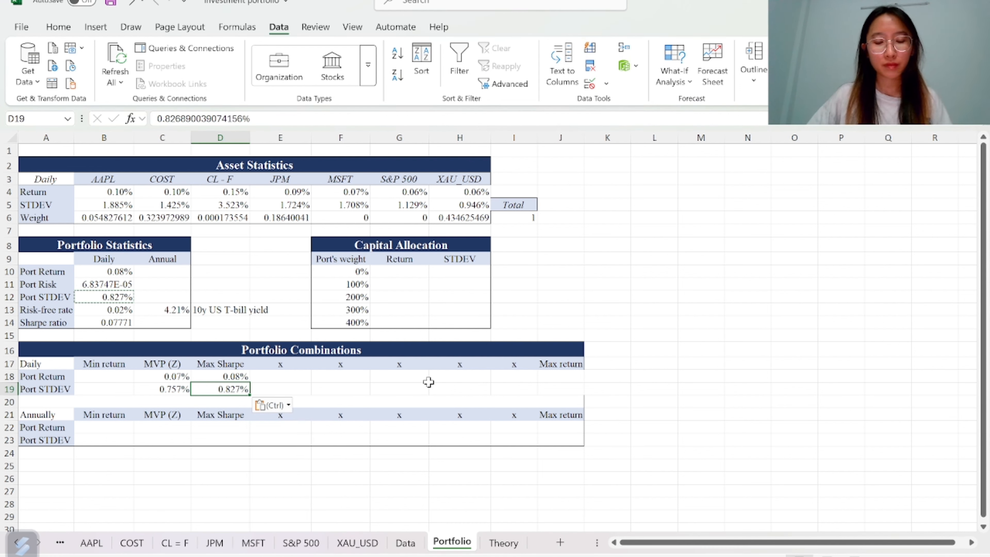
Run Solver with the objective changed to maximise portfolio return $B$10 and keep the solution
left_click(551, 375)
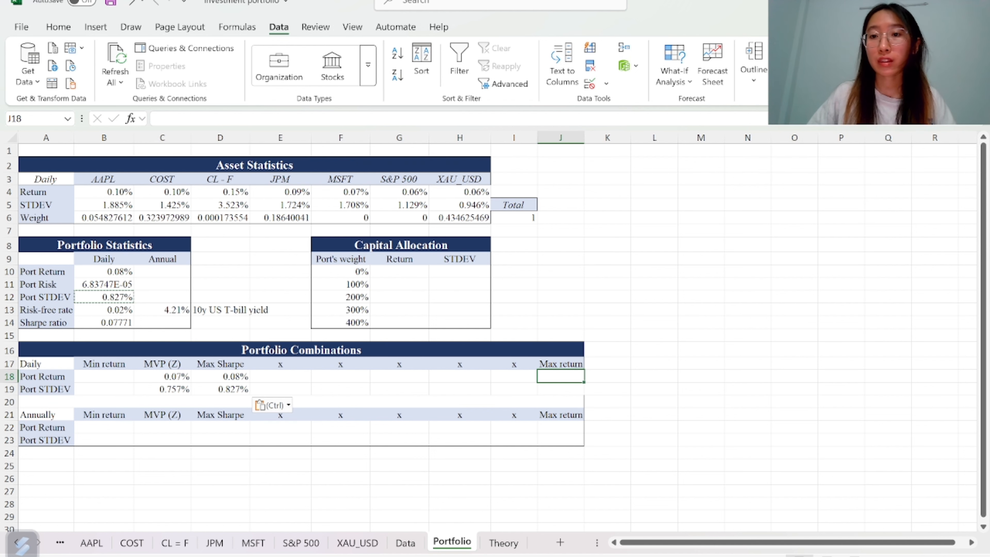
left_click(803, 66)
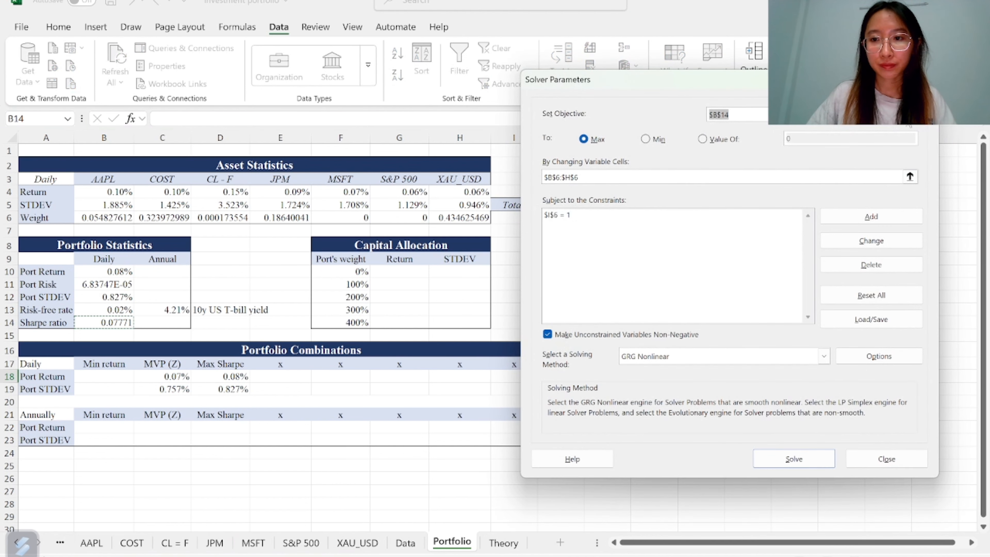
left_click(907, 115)
left_click(102, 272)
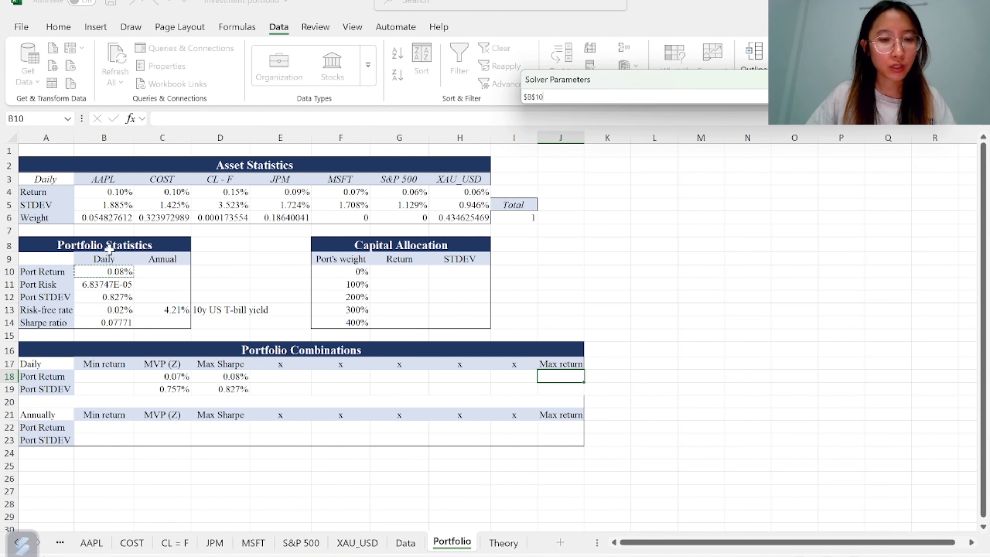
left_click(930, 98)
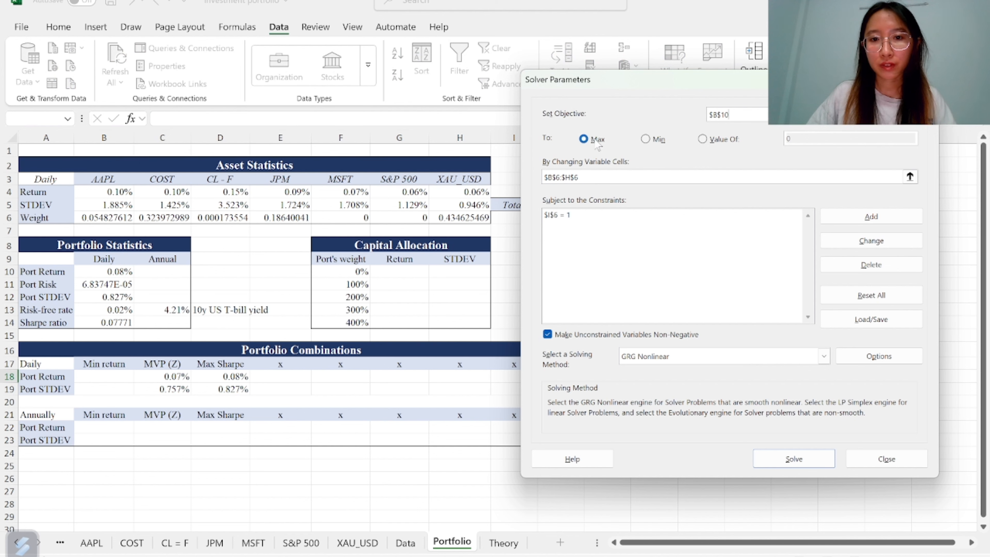
left_click(791, 459)
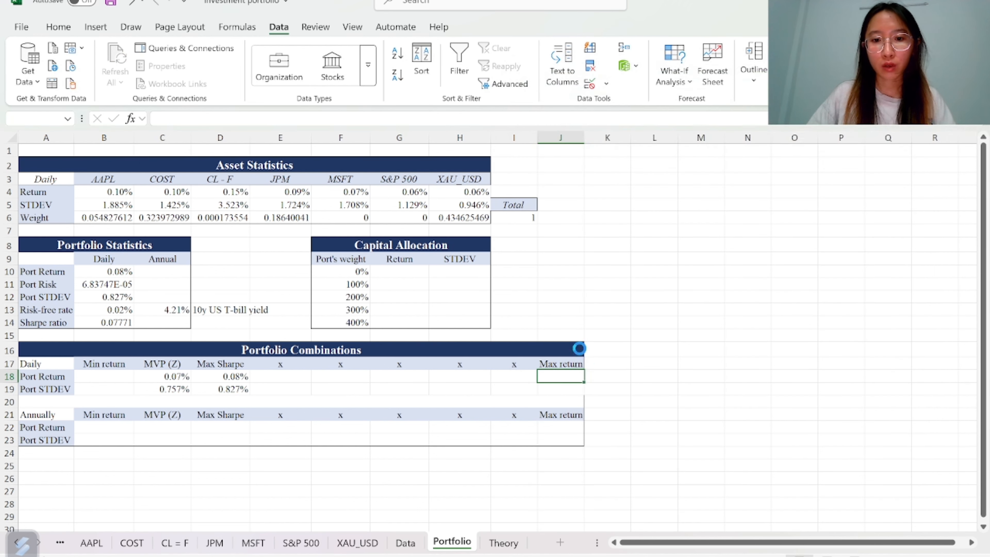
left_click(325, 310)
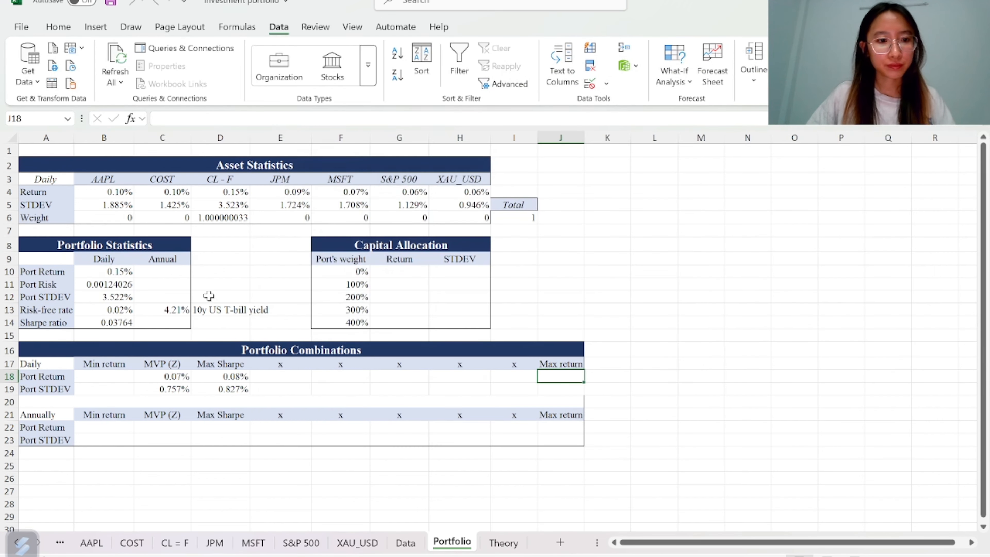
Copy the portfolio return B10 and paste it as a value into J18 under Max return
left_click(119, 271)
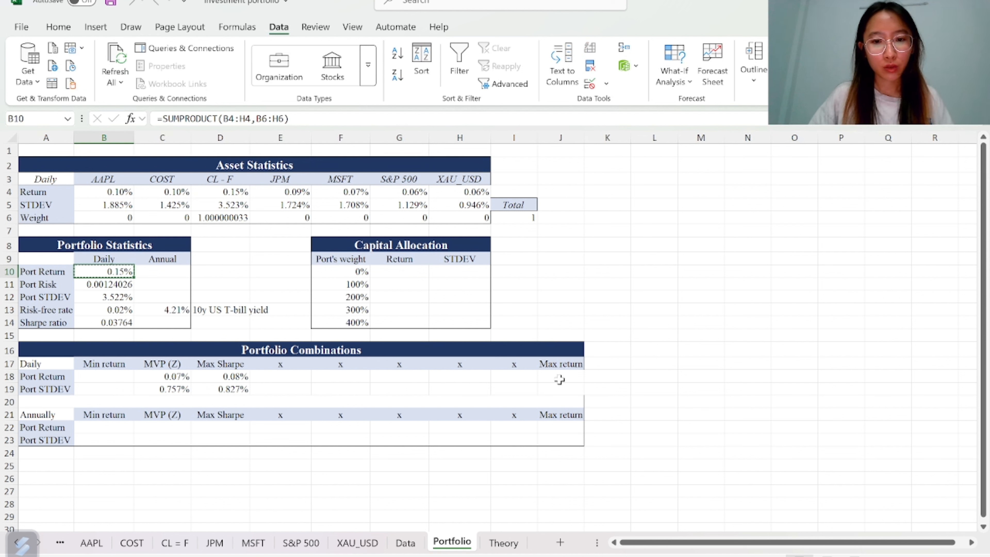
left_click(550, 374)
key("ctrl+v")
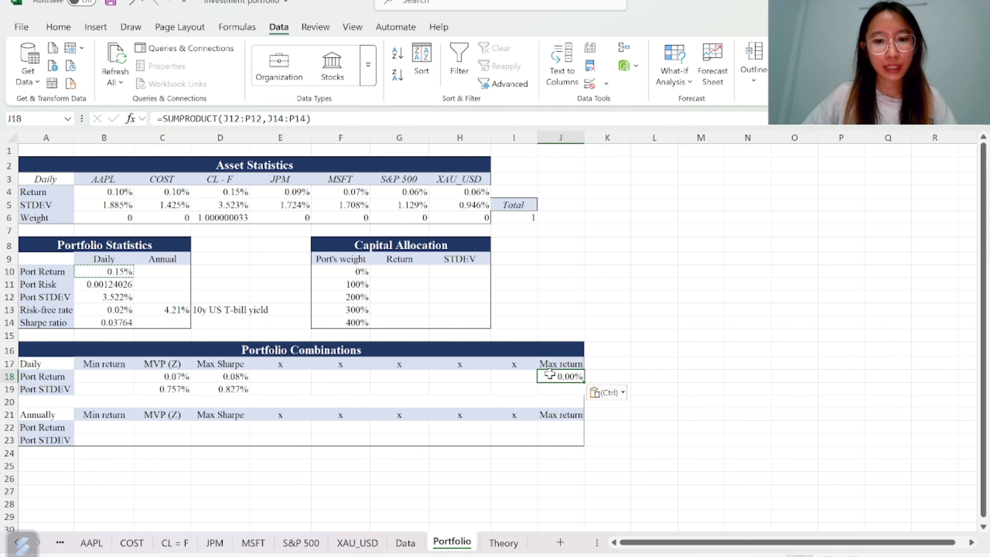
left_click(623, 393)
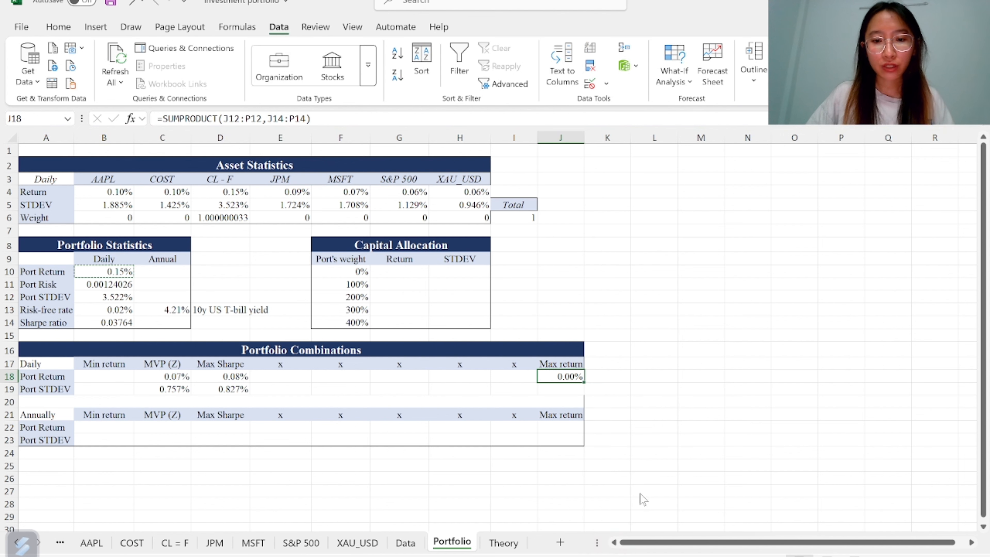
left_click(640, 495)
Copy the portfolio standard deviation B12 and paste it as a value into J19 under Max return
left_click(106, 298)
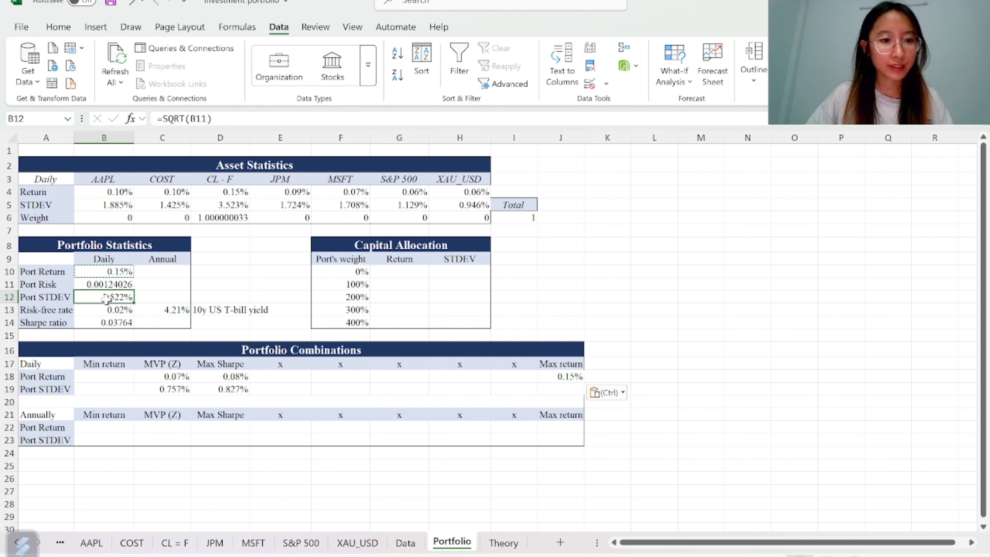
key("ctrl+c")
left_click(560, 390)
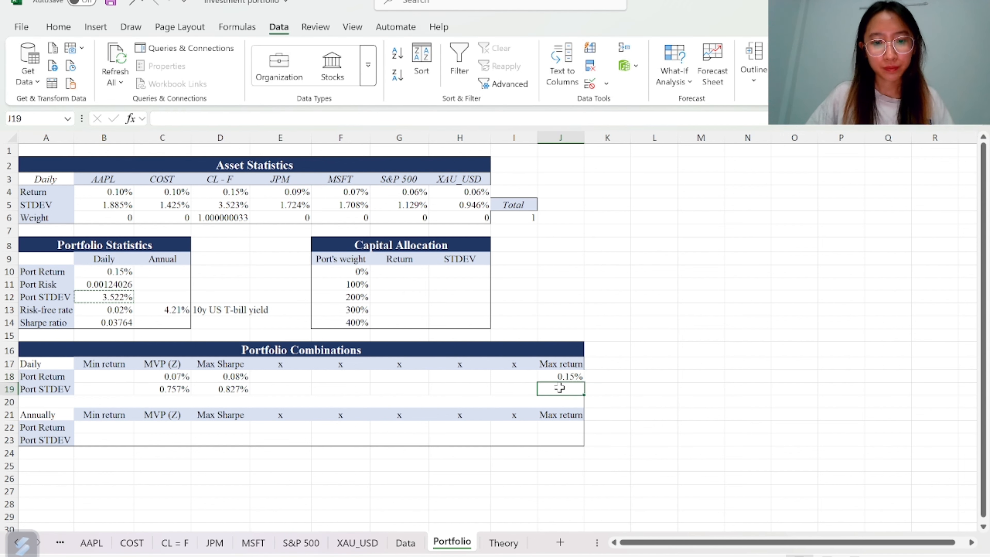
key("ctrl+v")
left_click(607, 406)
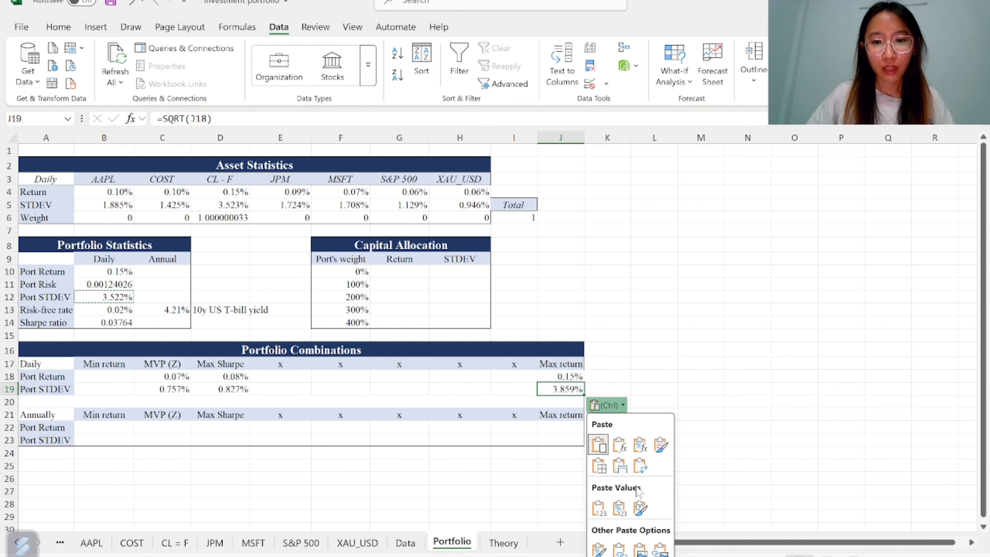
left_click(640, 507)
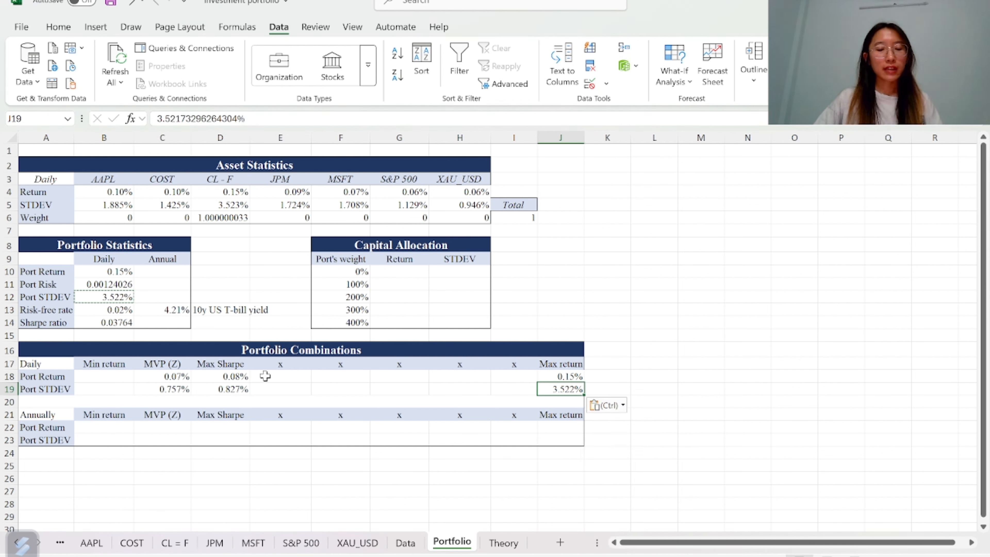
Enter =D19+($J$19-$D$19)/6 in E19 and fill it across to I19 to space the standard deviations evenly
left_click_drag(265, 376, 503, 384)
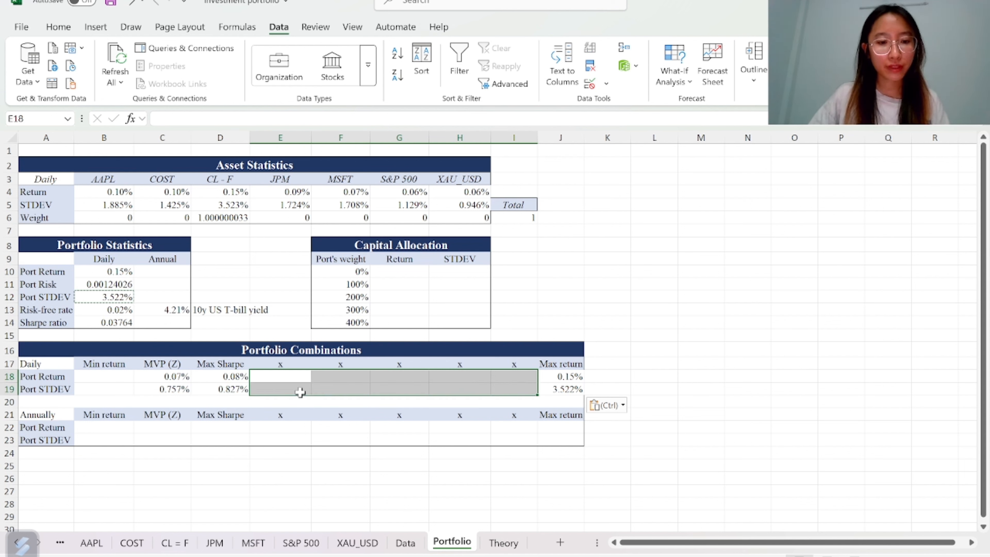
left_click_drag(282, 390, 507, 388)
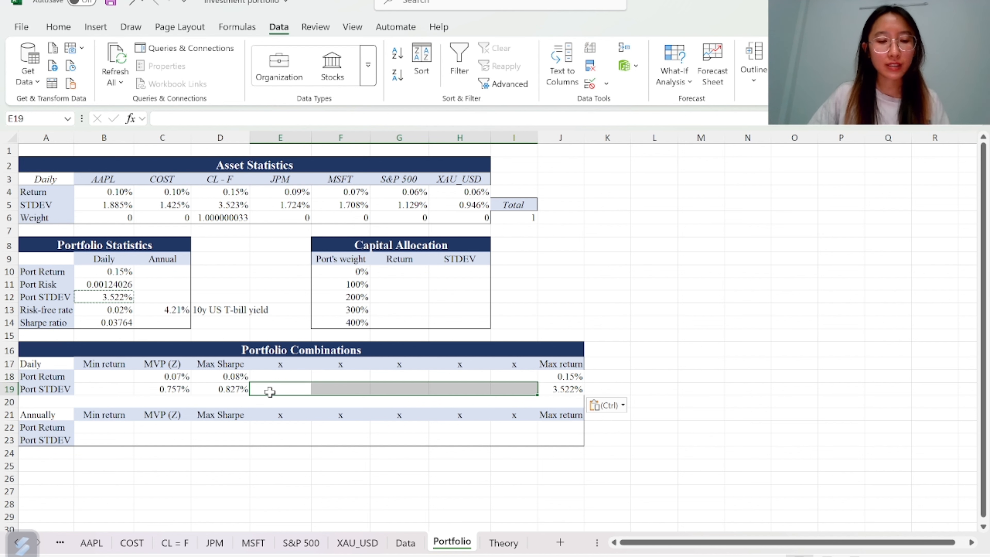
left_click(270, 392)
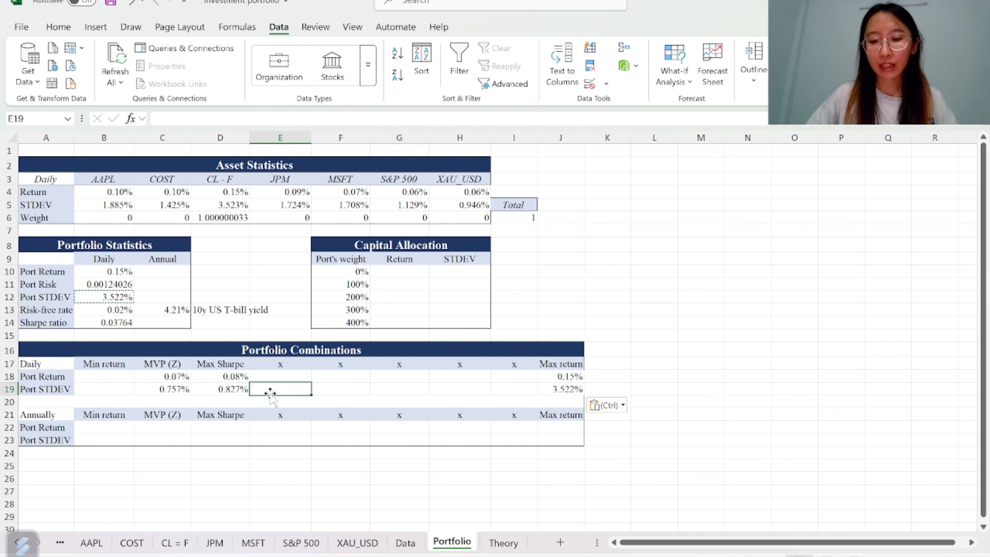
type("=")
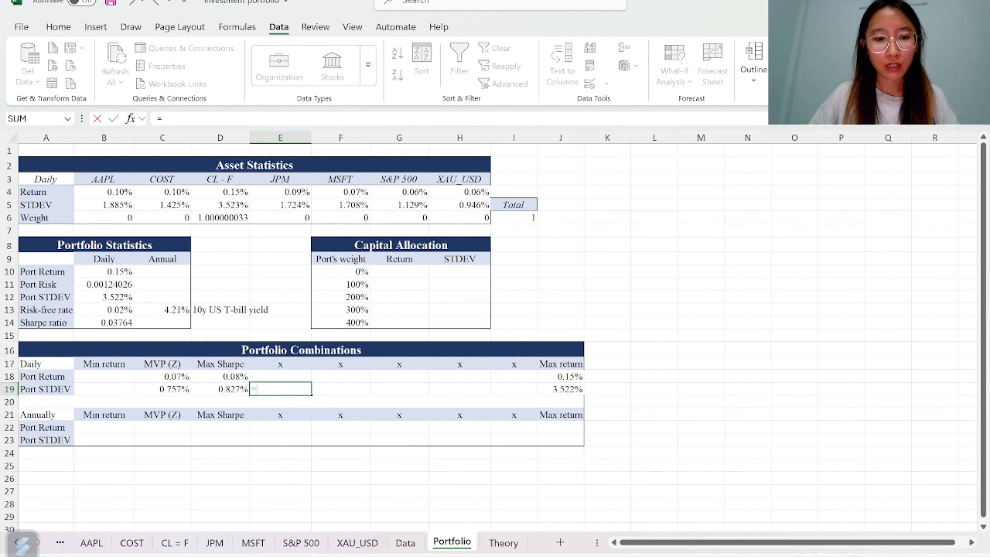
key("Left")
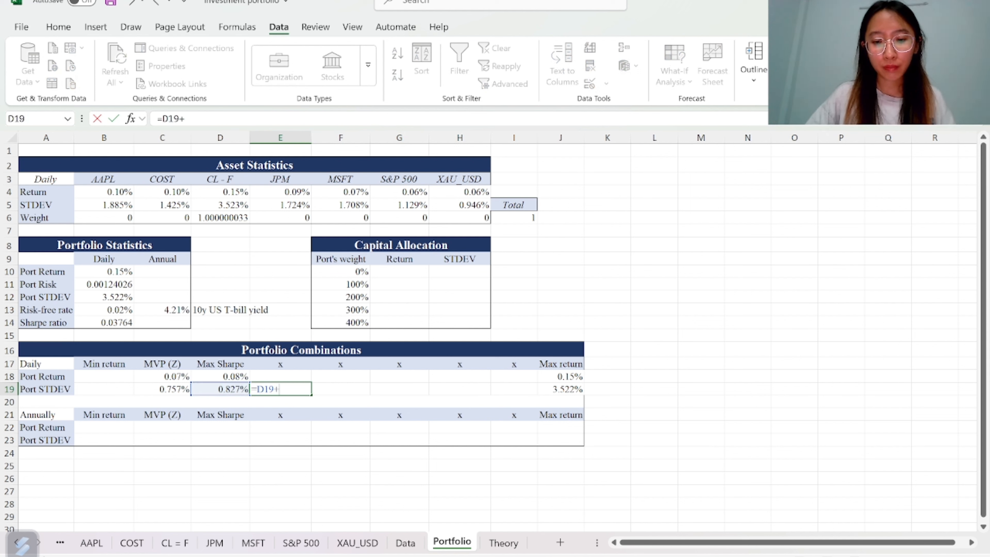
type("+(")
left_click(560, 389)
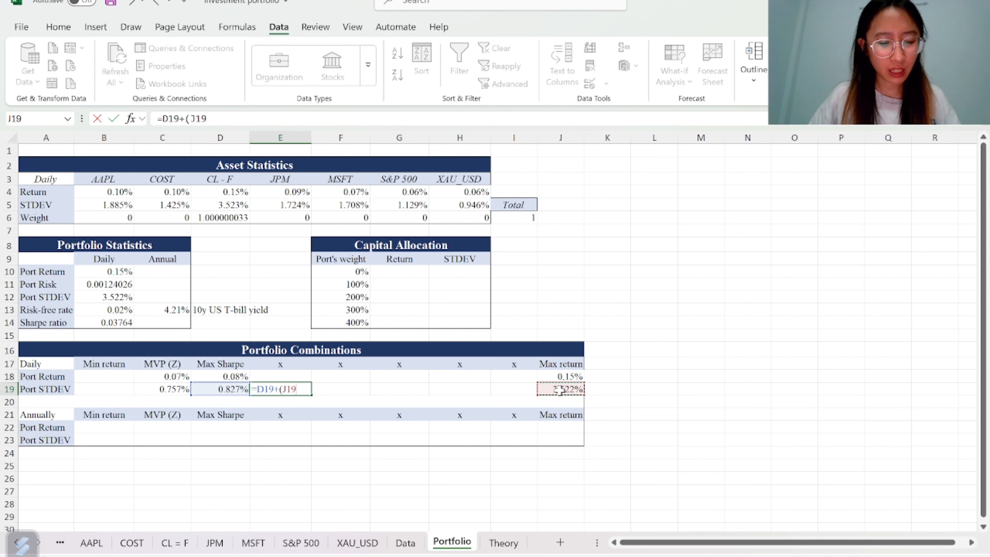
key("F4")
type("-")
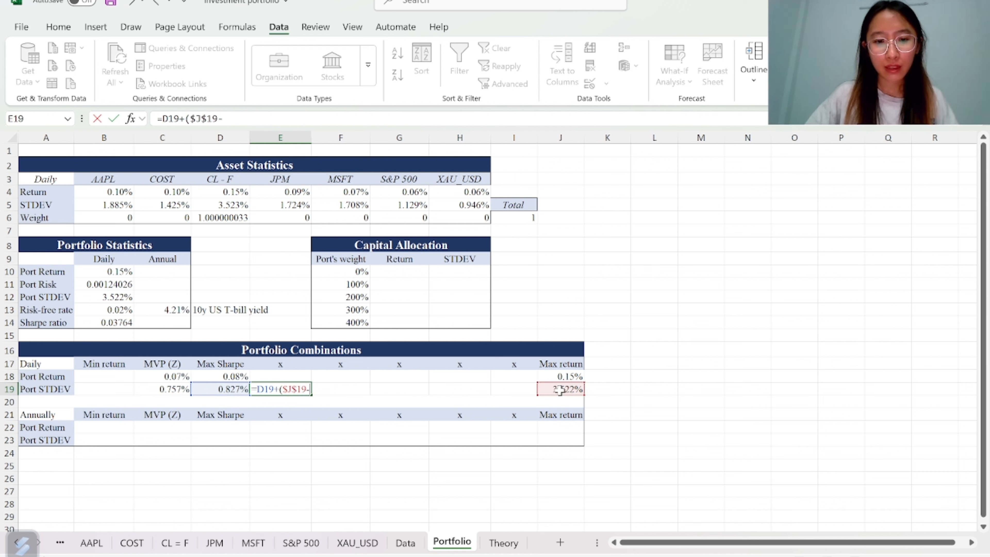
left_click(222, 388)
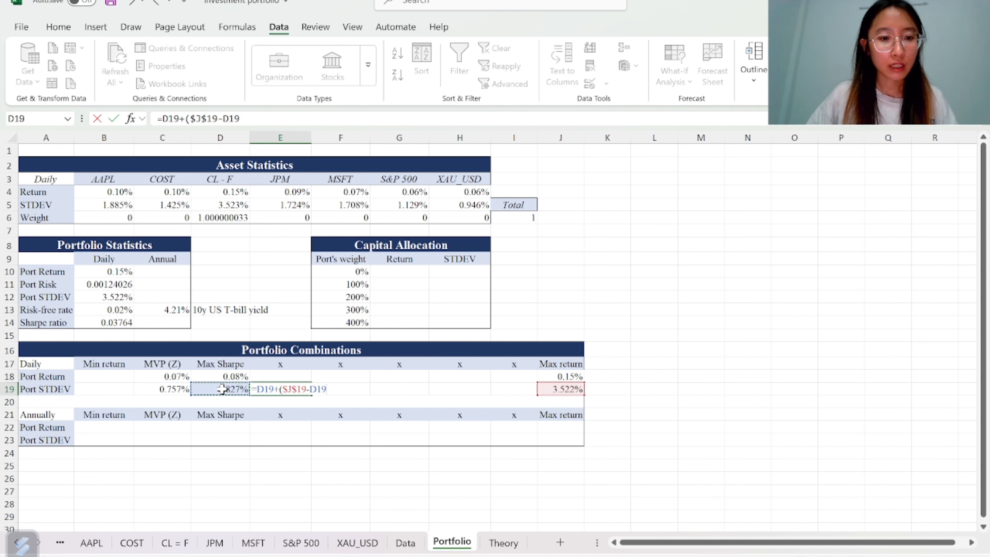
key("F4")
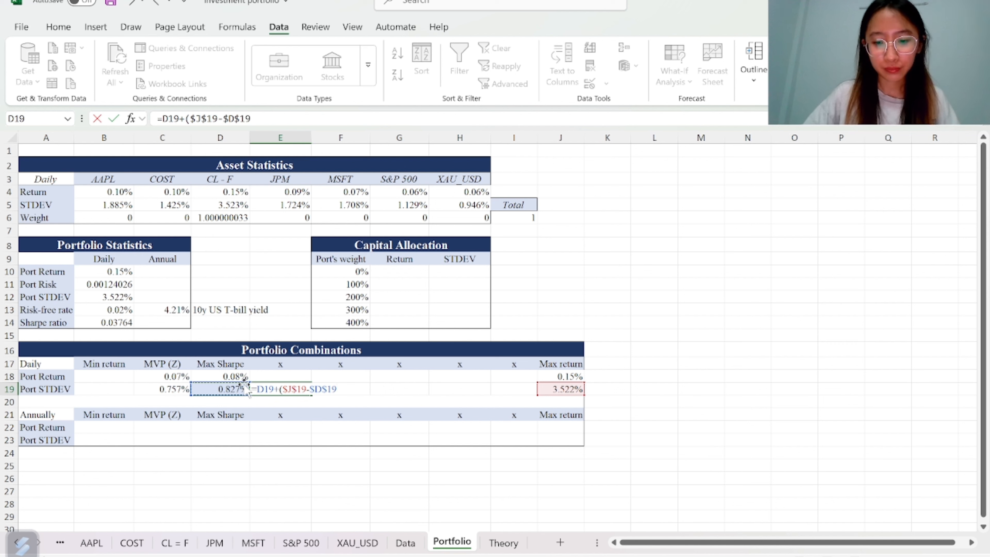
type(")")
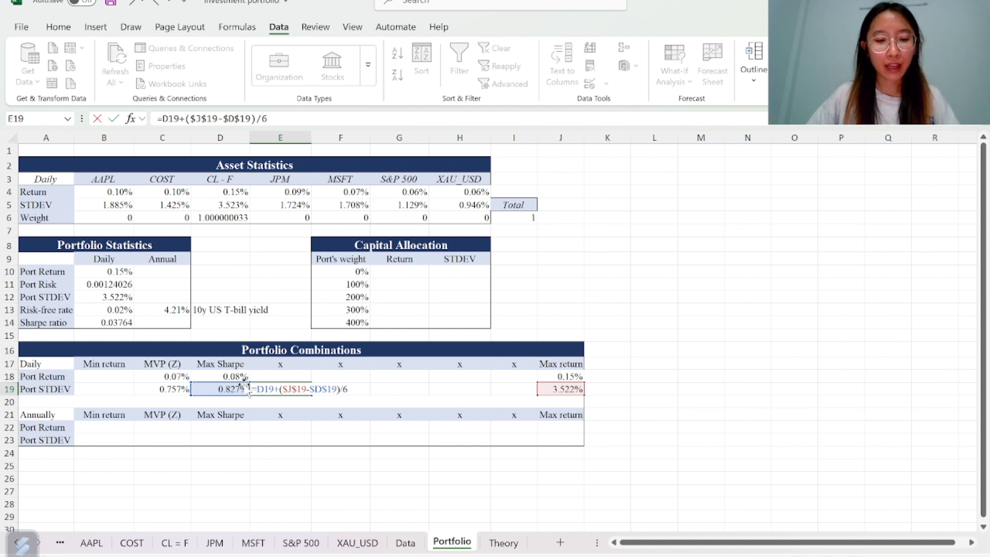
type("/6")
key("ctrl+Return")
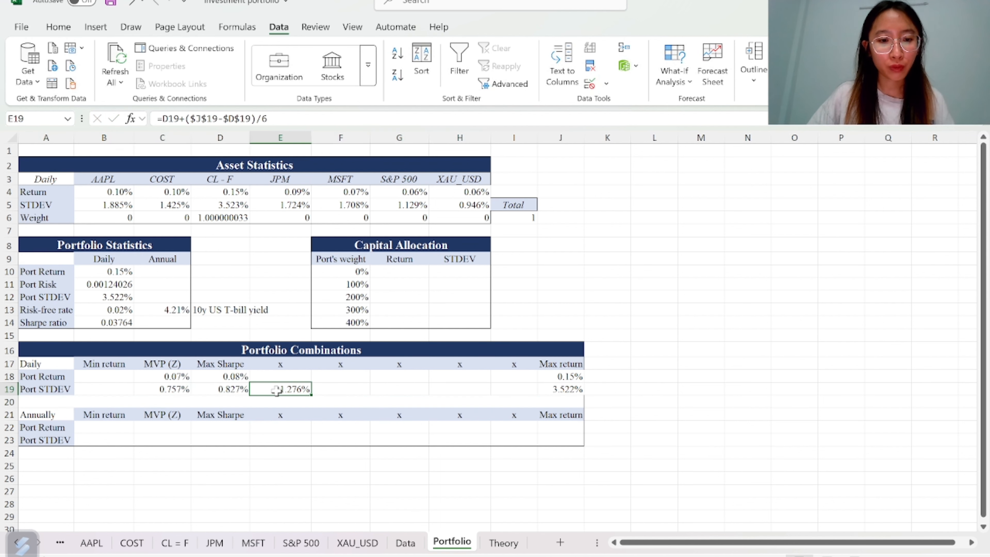
left_click_drag(312, 395, 524, 389)
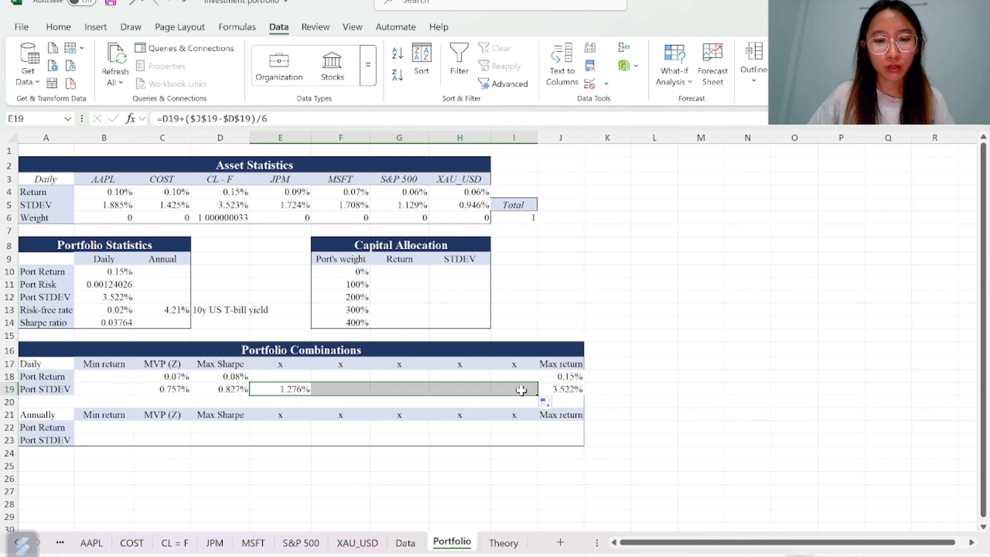
double_click(634, 387)
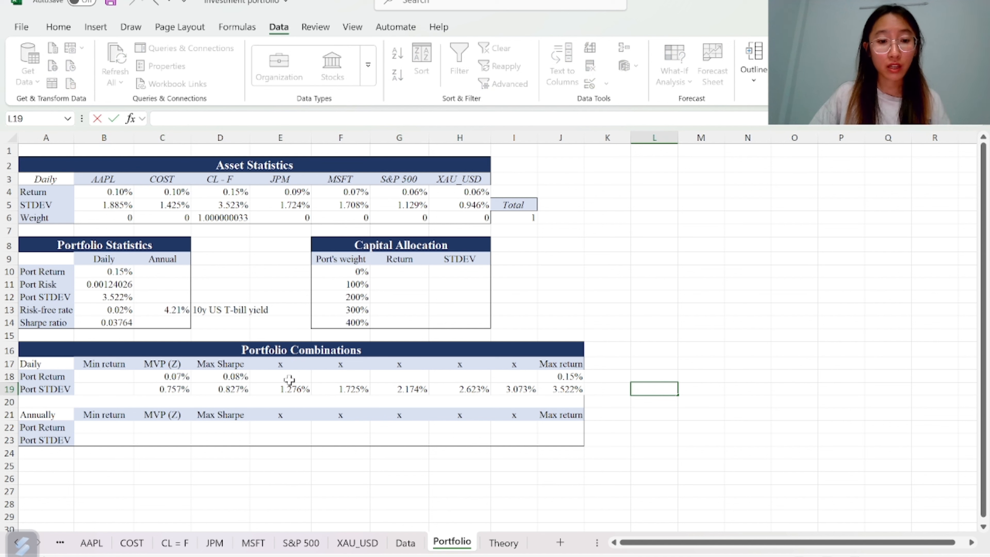
Add a Solver constraint $B$12 = $F$19, then solve maximising portfolio return and keep the solution
left_click(274, 379)
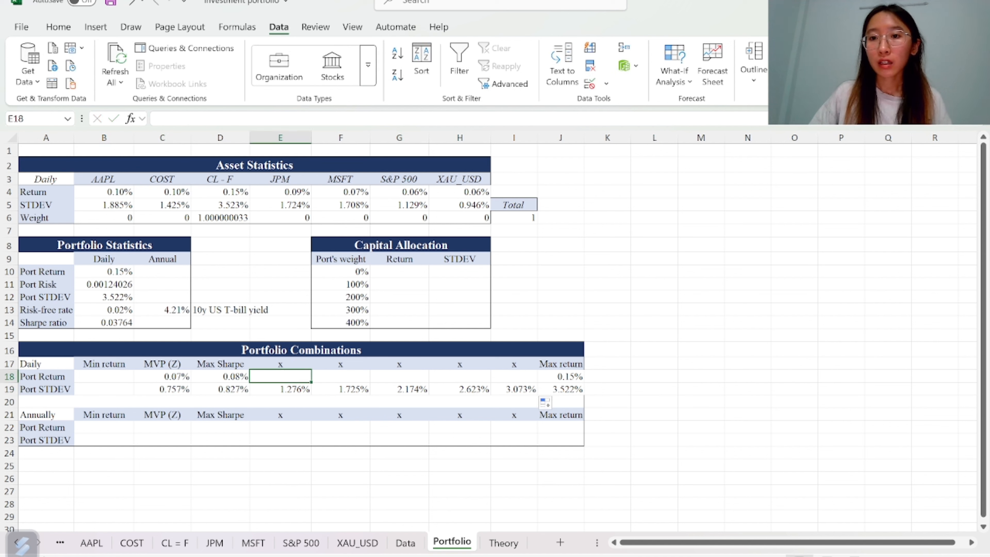
left_click(802, 49)
left_click(763, 120)
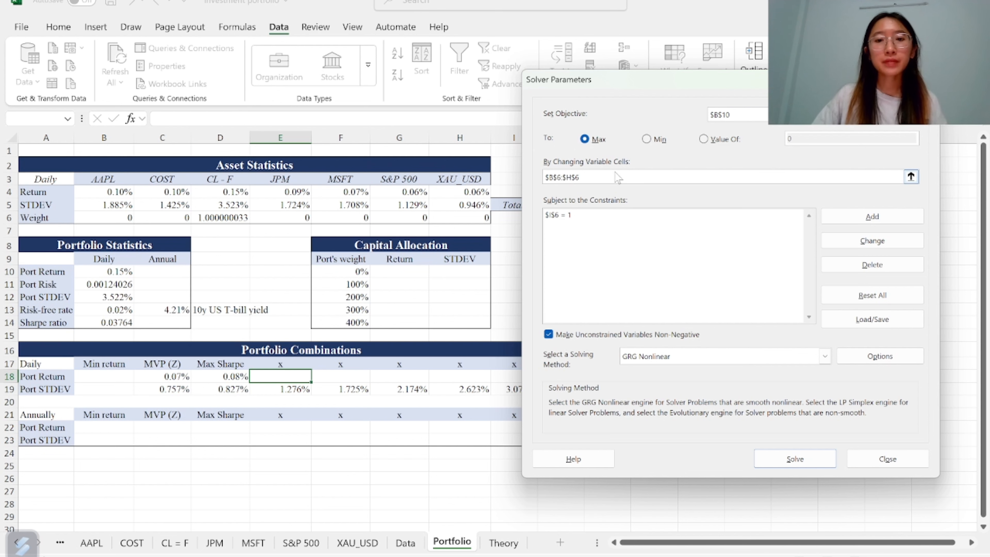
left_click(656, 214)
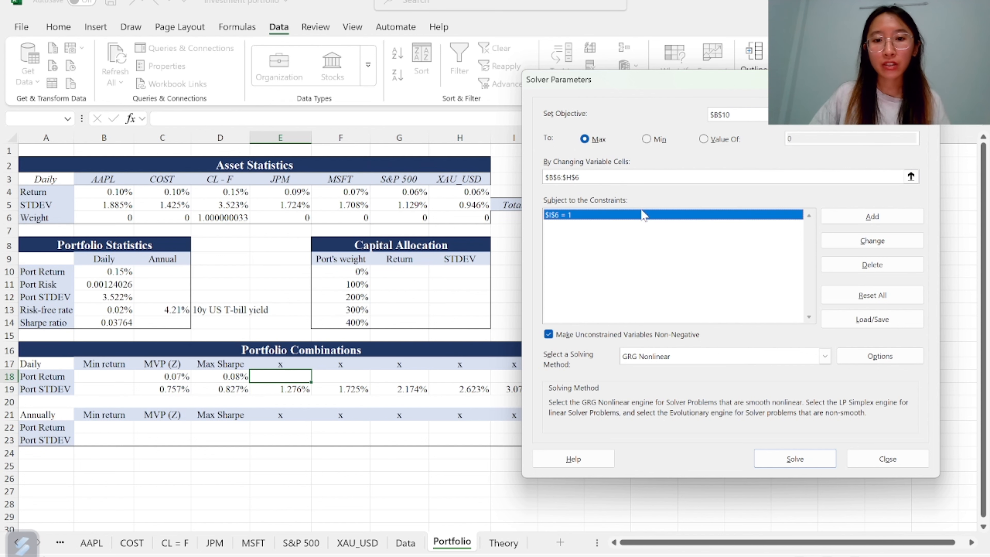
left_click(867, 219)
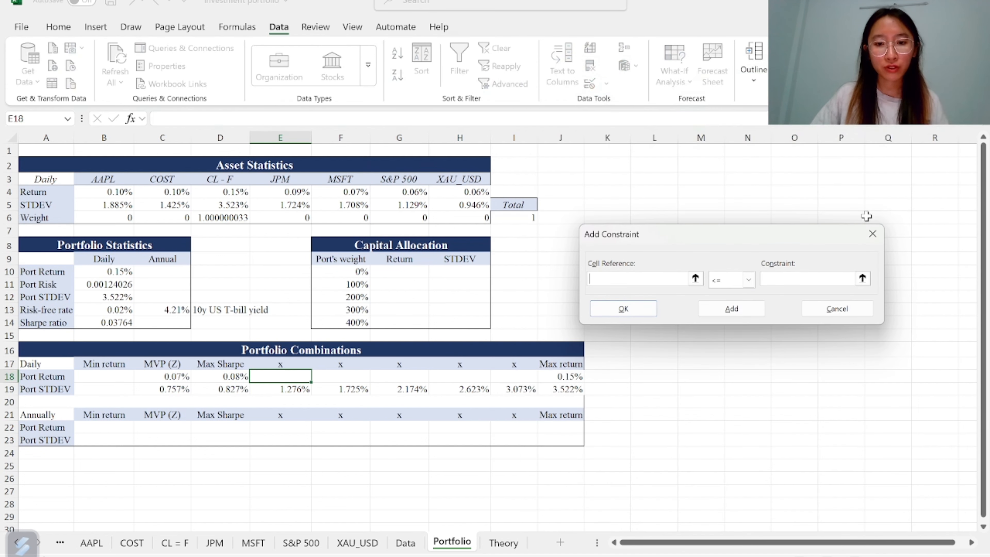
left_click(112, 296)
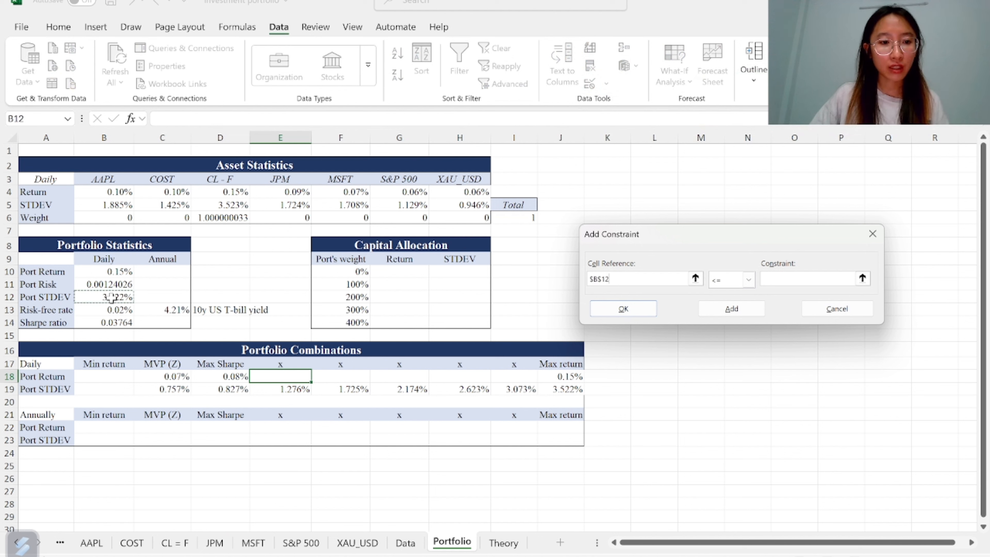
left_click(749, 279)
left_click(721, 304)
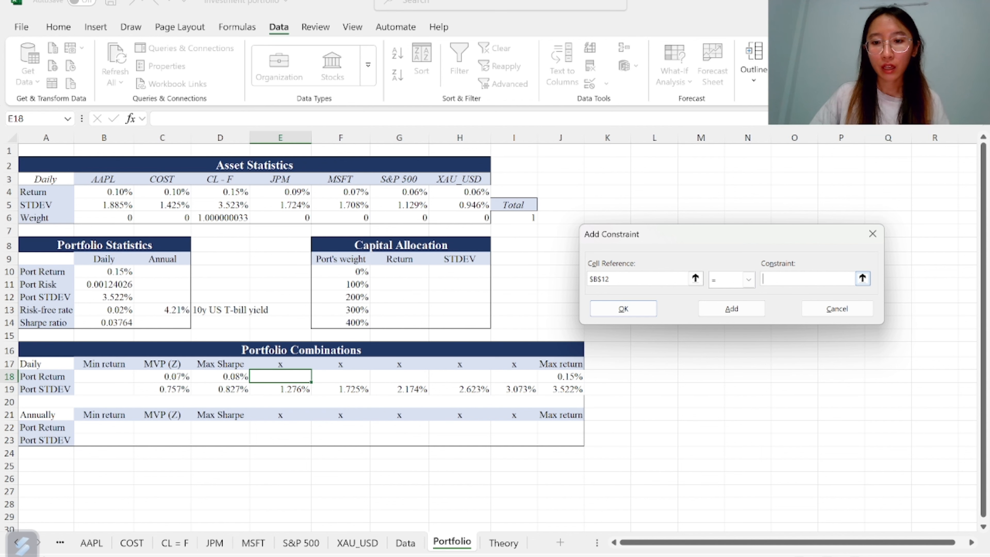
left_click(332, 388)
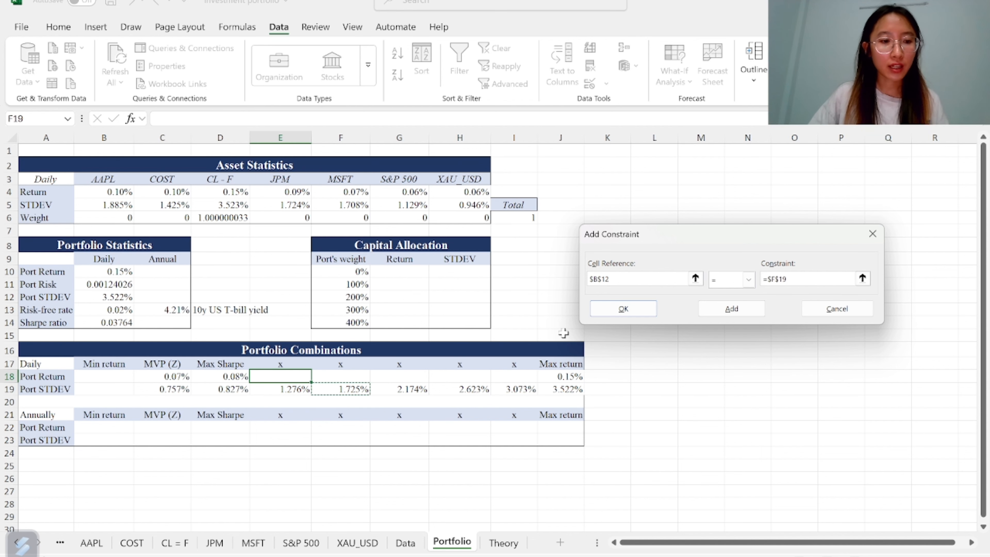
left_click(625, 309)
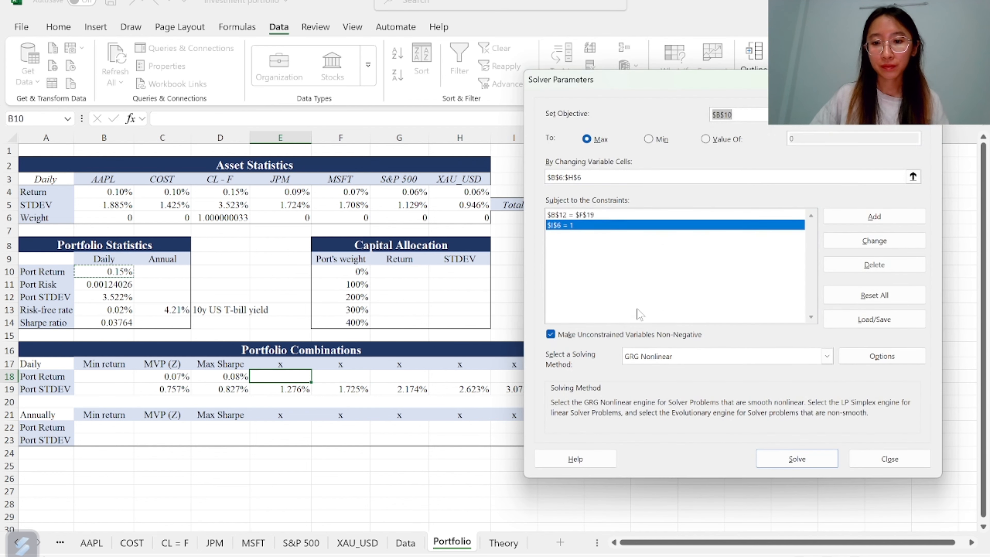
key("Return")
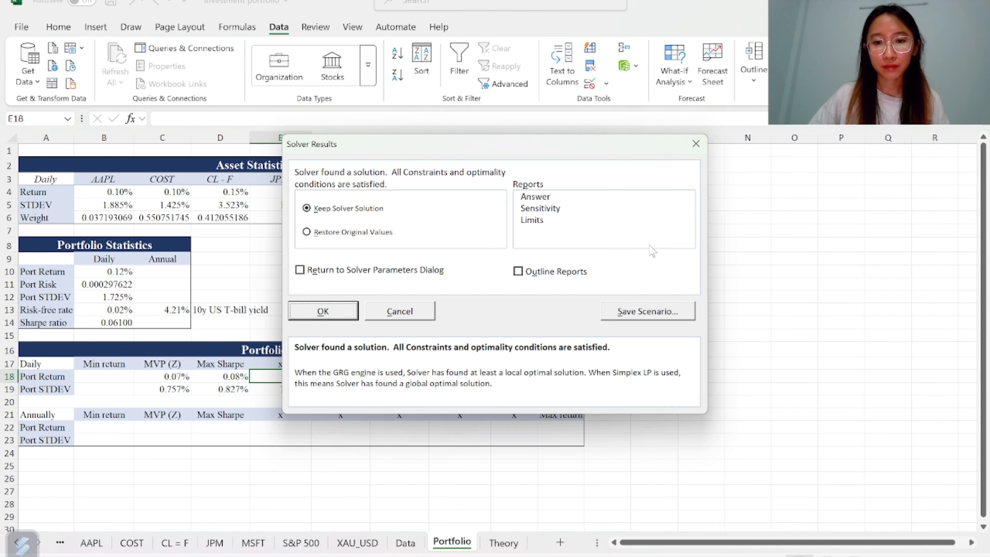
left_click(323, 311)
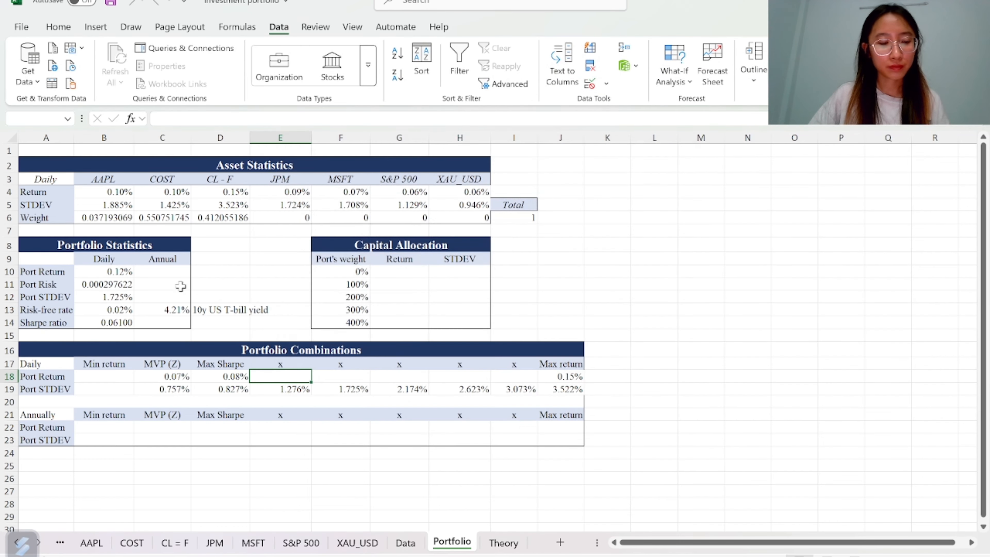
Copy the portfolio return B10 and paste it as a value into E18
left_click(92, 272)
key("ctrl+c")
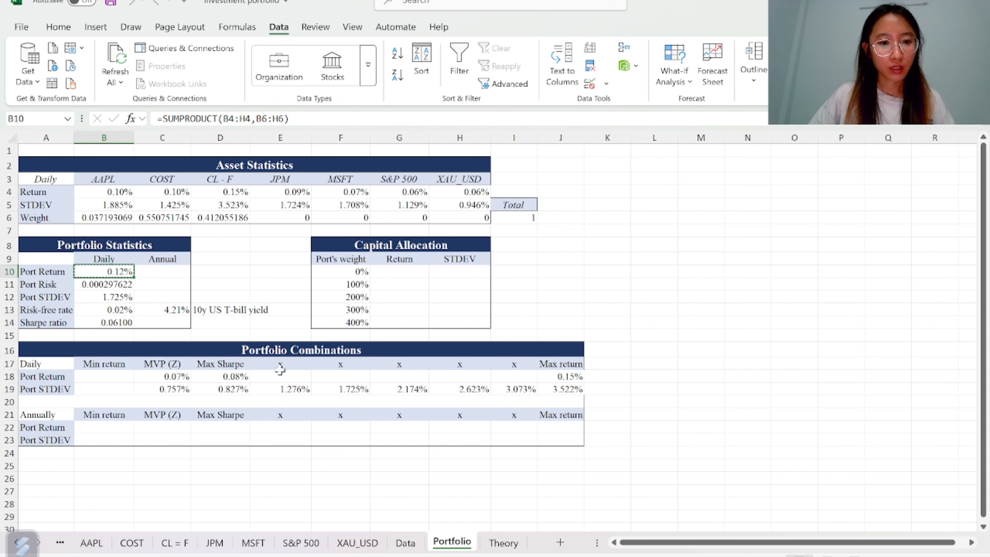
left_click(276, 376)
key("ctrl+v")
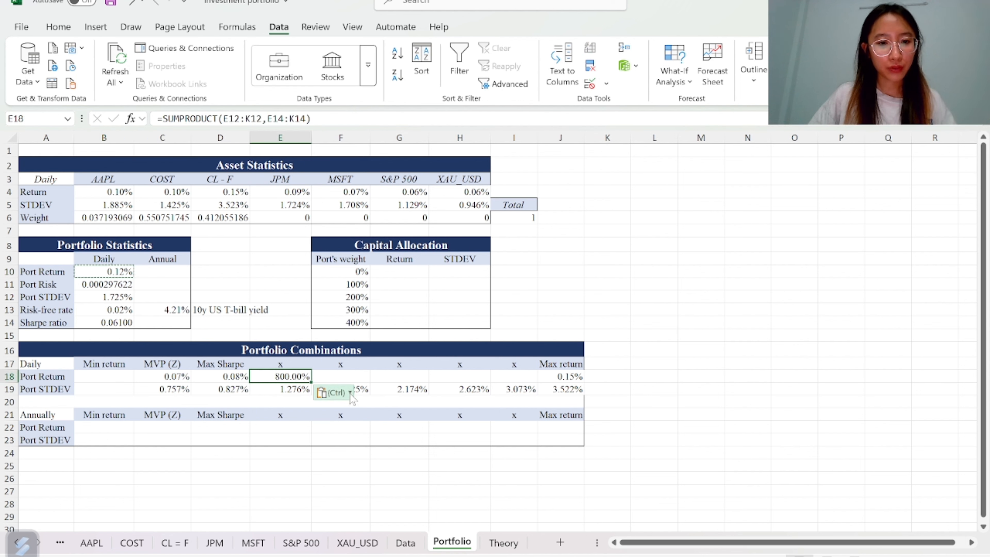
left_click(333, 392)
left_click(374, 495)
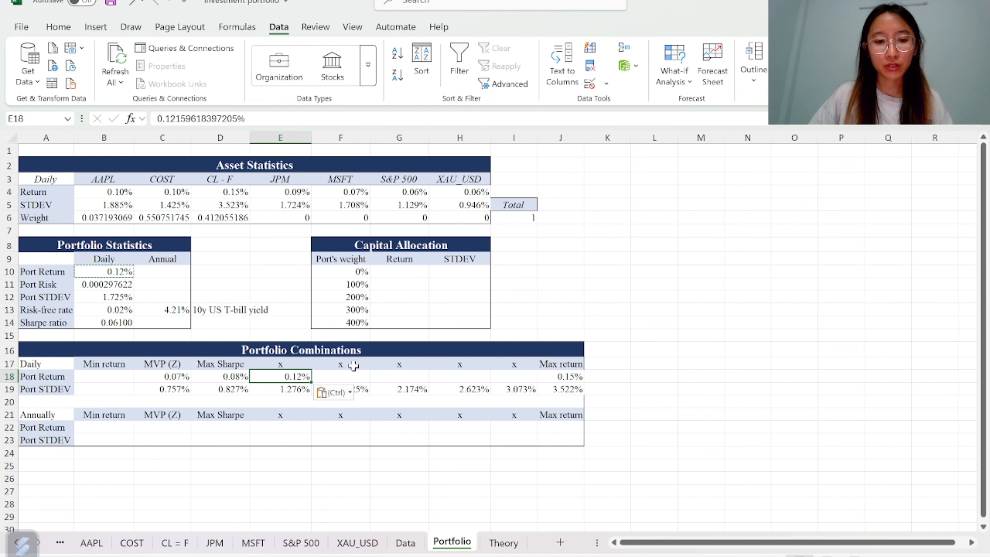
Re-enter the Solver constraint as $B$12 = $F$19, solve again and keep the solution
left_click(344, 375)
left_click(803, 59)
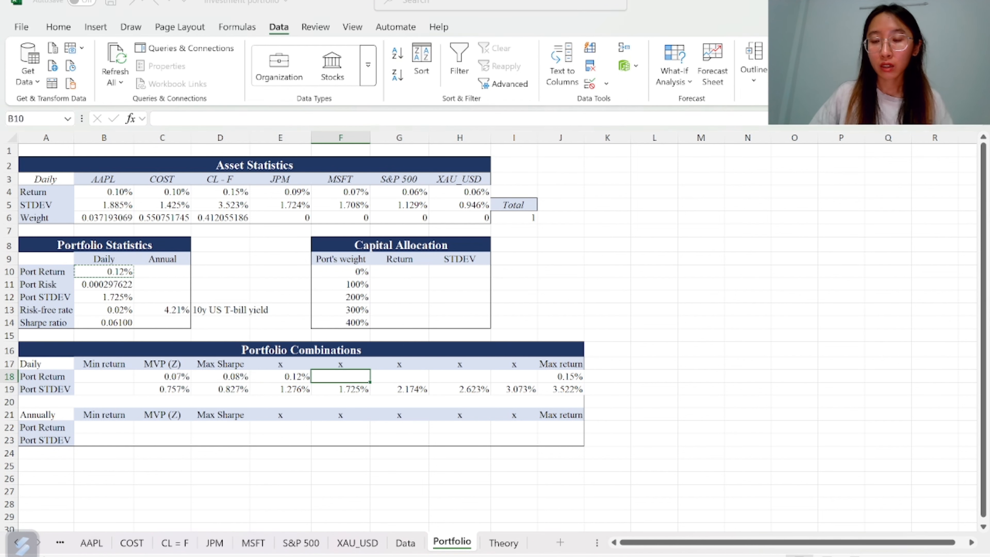
left_click(742, 216)
left_click(876, 240)
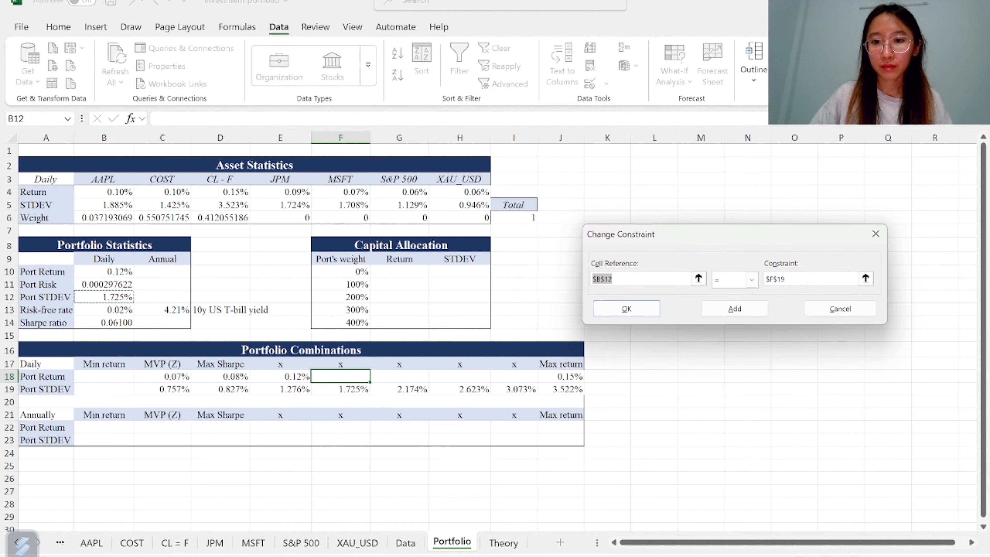
left_click(866, 279)
left_click(390, 389)
left_click(340, 390)
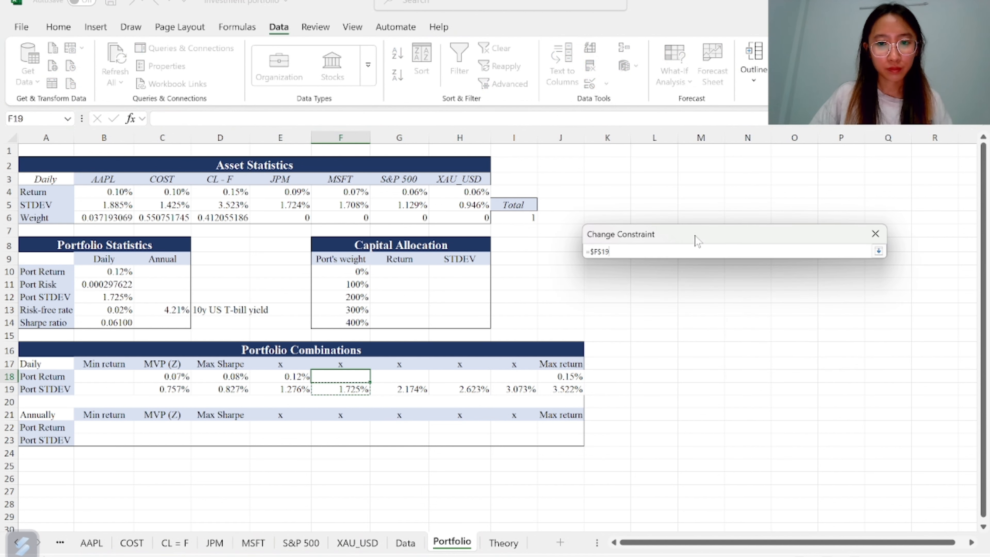
left_click_drag(694, 237, 649, 304)
key("Return")
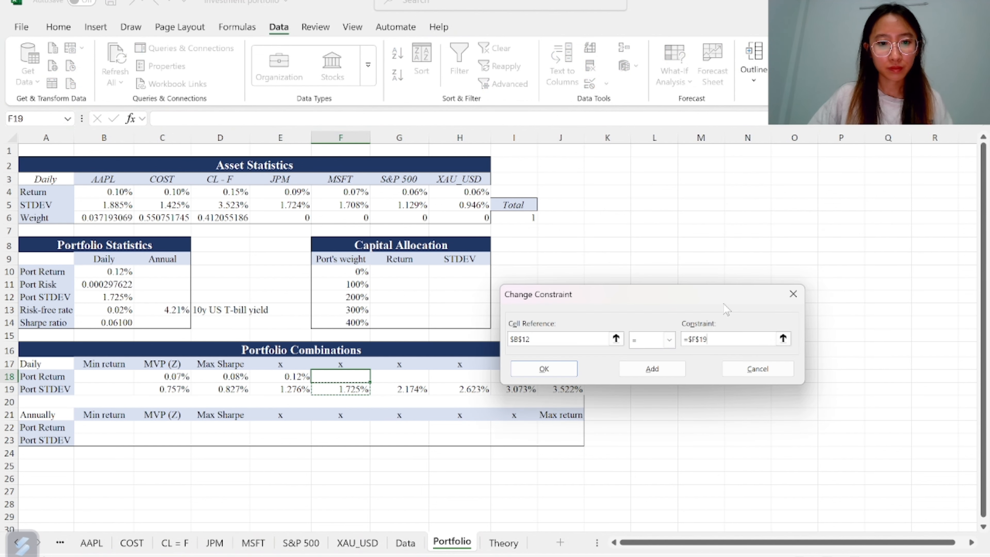
key("Return")
left_click(724, 519)
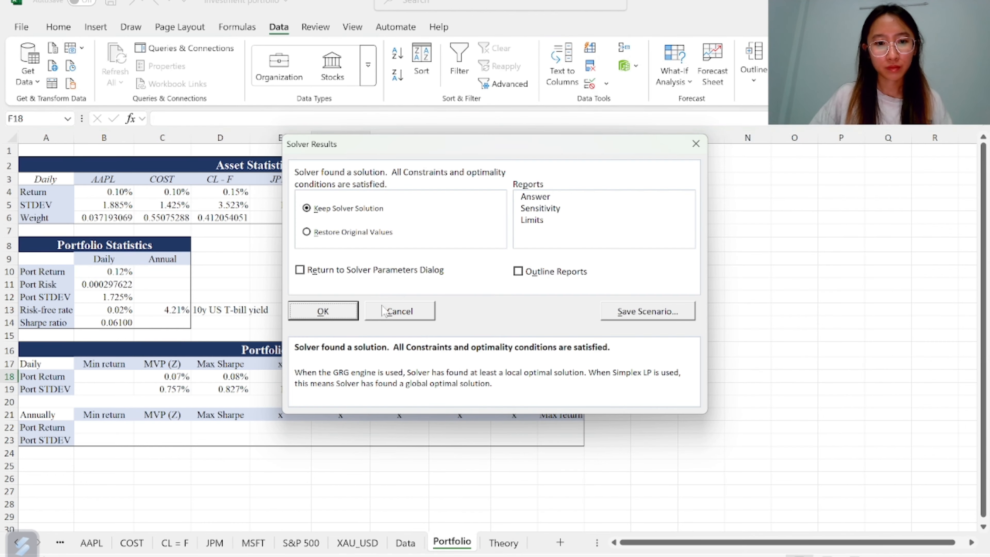
left_click(320, 310)
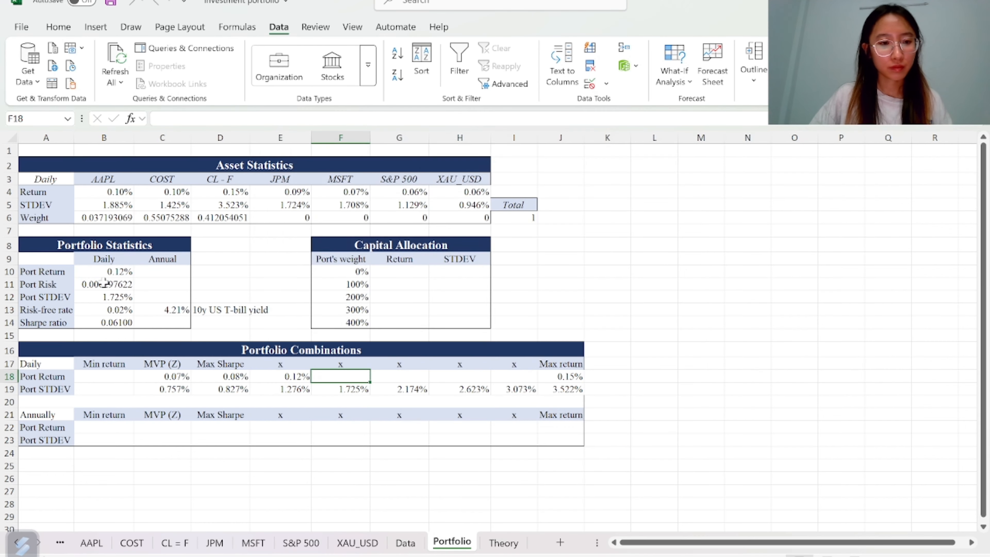
Paste the copied portfolio return B10 as a value into F18
left_click(120, 270)
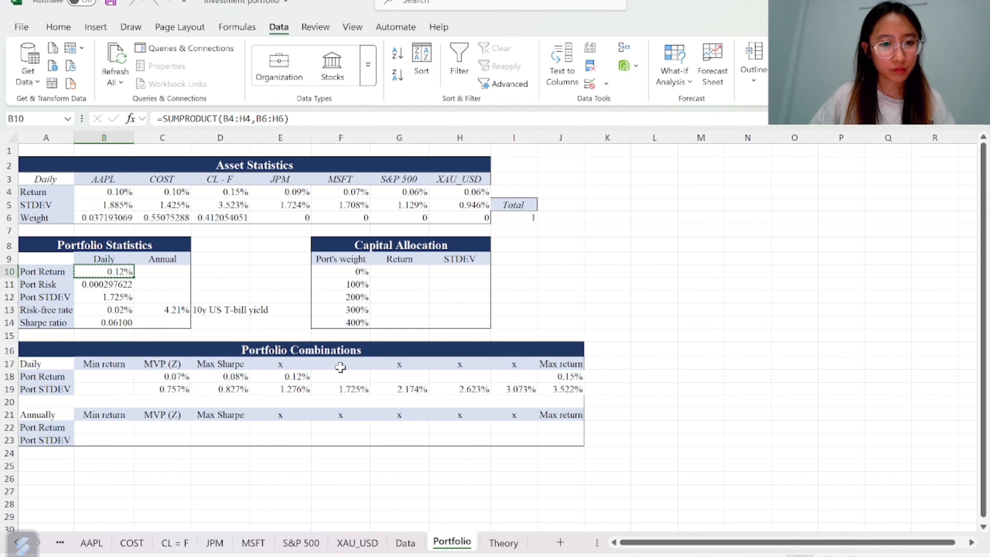
left_click(340, 377)
key("ctrl+v")
left_click(392, 392)
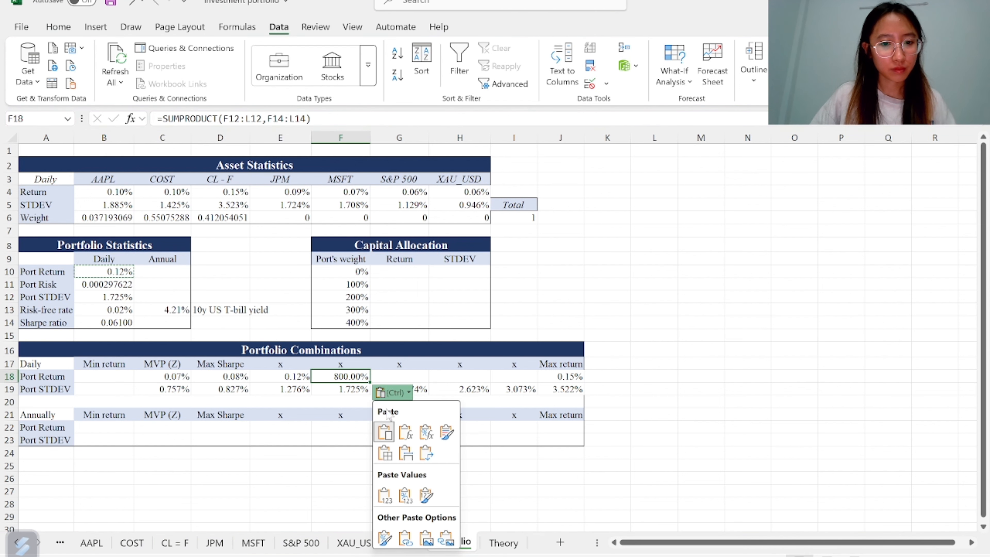
left_click(426, 496)
Run Solver again with unchanged settings and keep the solution
left_click(301, 393)
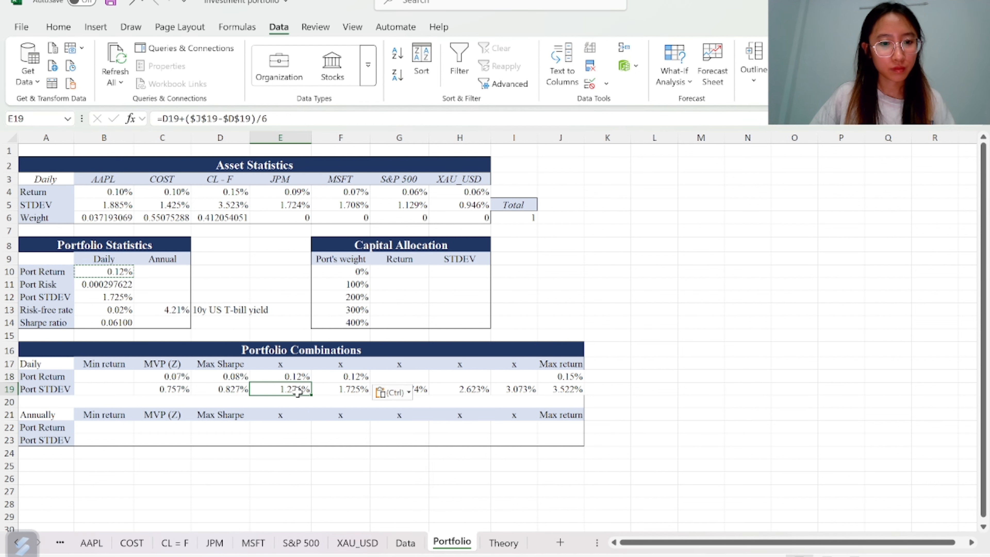
left_click(337, 390)
left_click(803, 49)
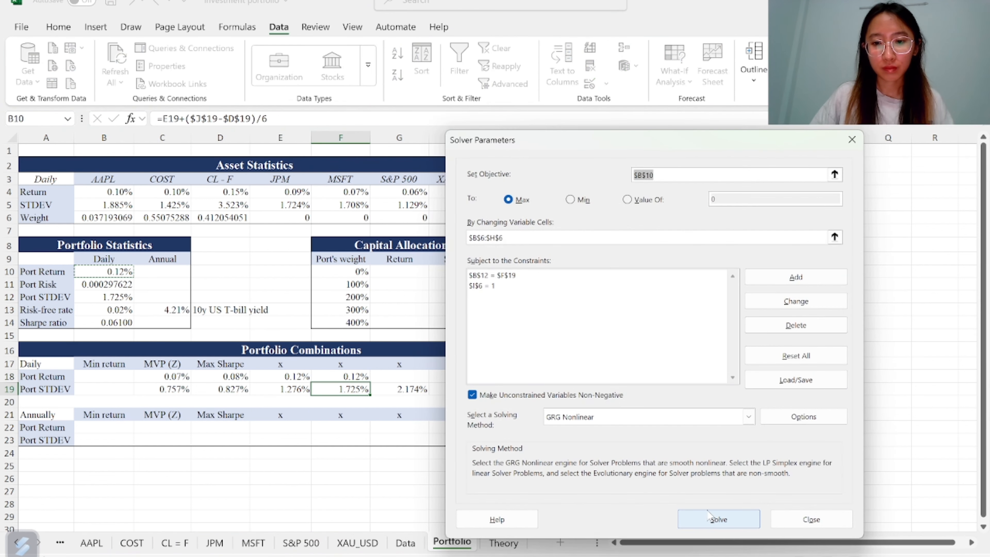
left_click(710, 503)
left_click(327, 312)
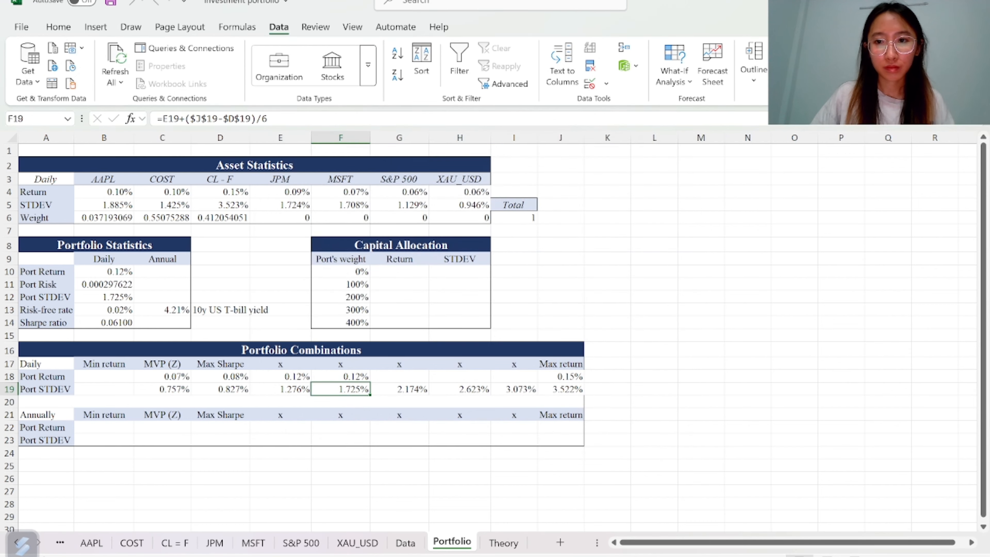
Reselect F19 and B12 in the Solver constraint, then solve once more and keep the solution
left_click(803, 49)
left_click(637, 286)
left_click(642, 275)
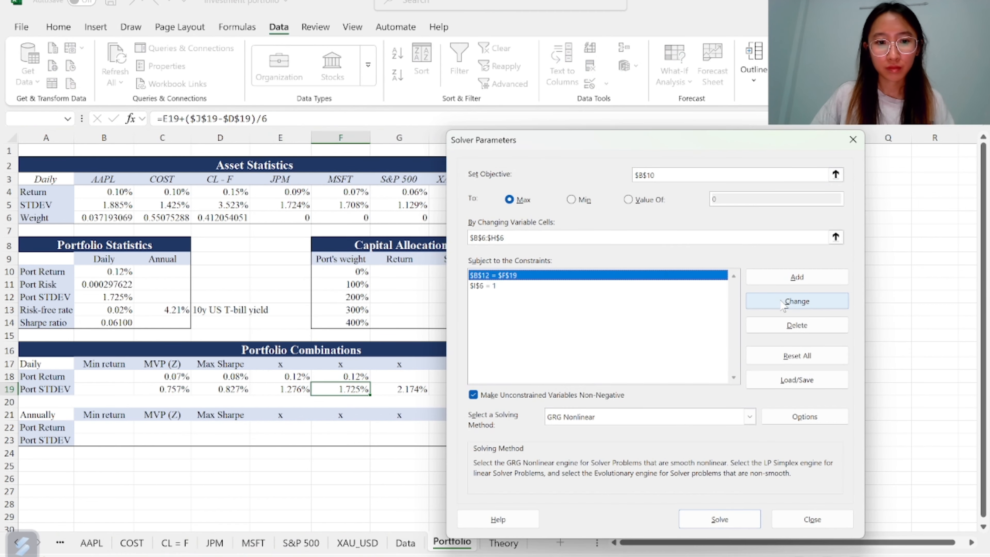
left_click(796, 301)
left_click(787, 338)
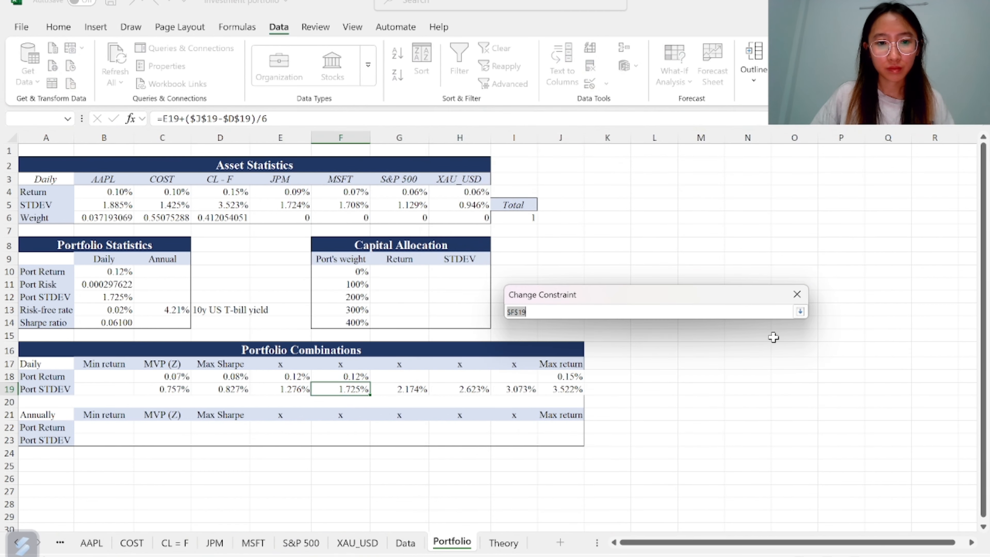
left_click(341, 388)
key("Return")
left_click(620, 338)
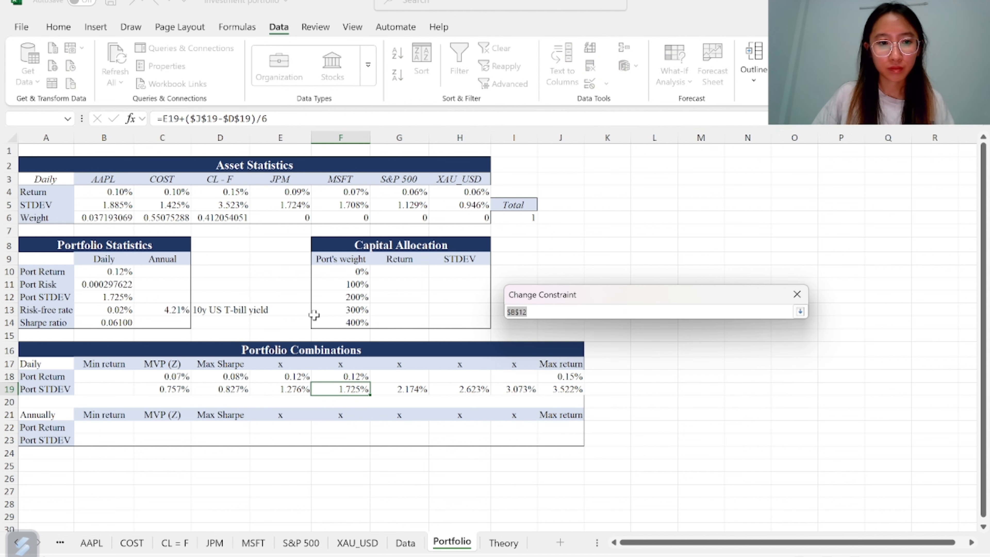
left_click(117, 296)
key("Return")
left_click(548, 369)
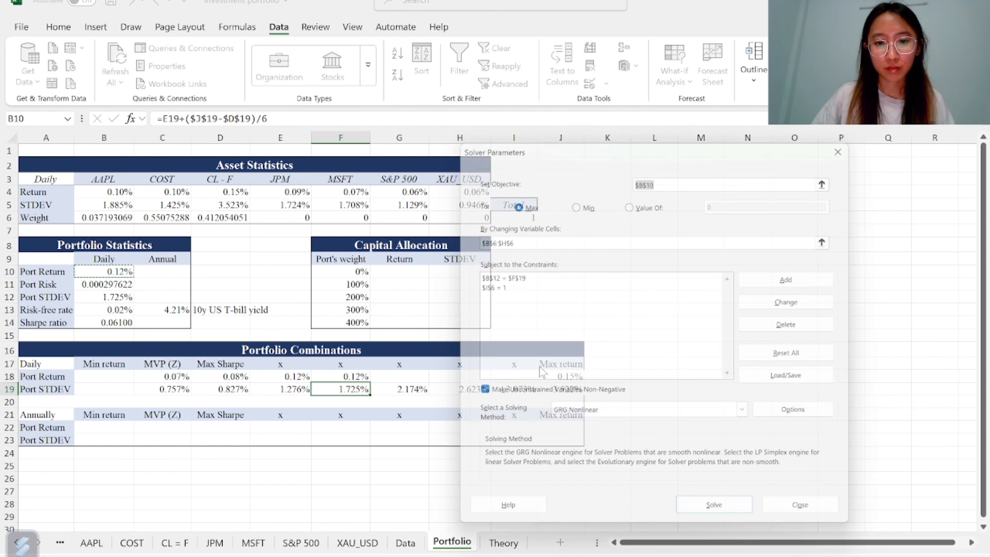
left_click(717, 519)
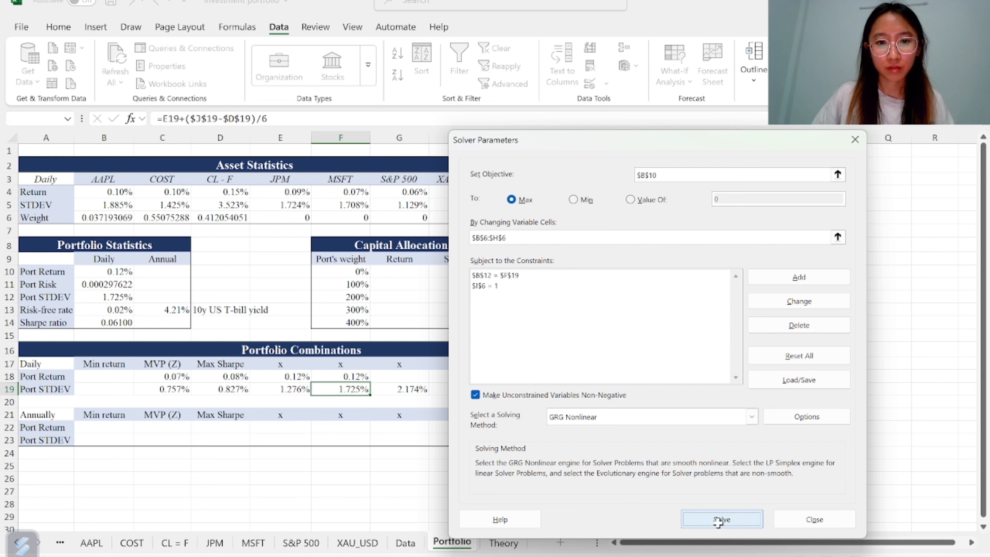
left_click(312, 303)
Inspect the standard deviation formulas in E19 and F19
left_click(387, 385)
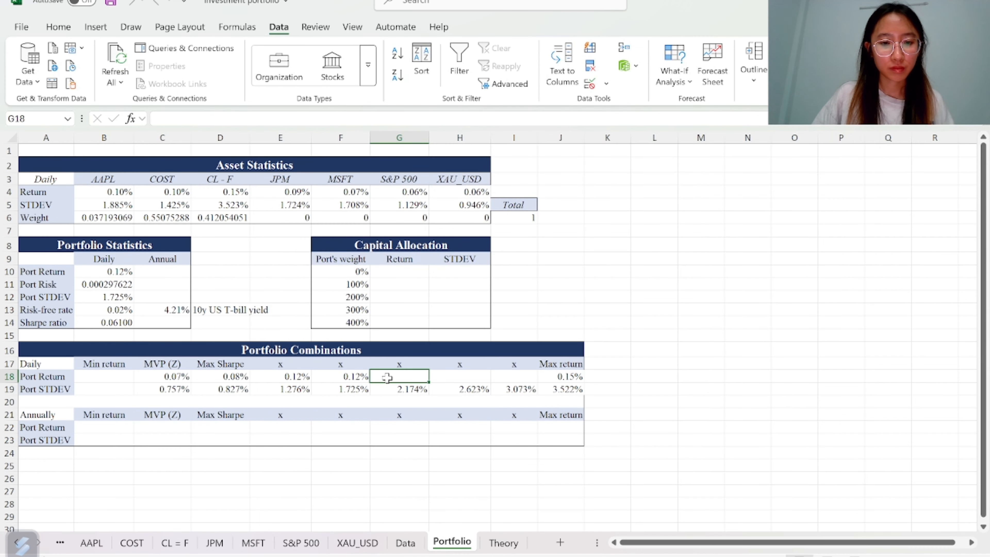
left_click(295, 389)
left_click(350, 391)
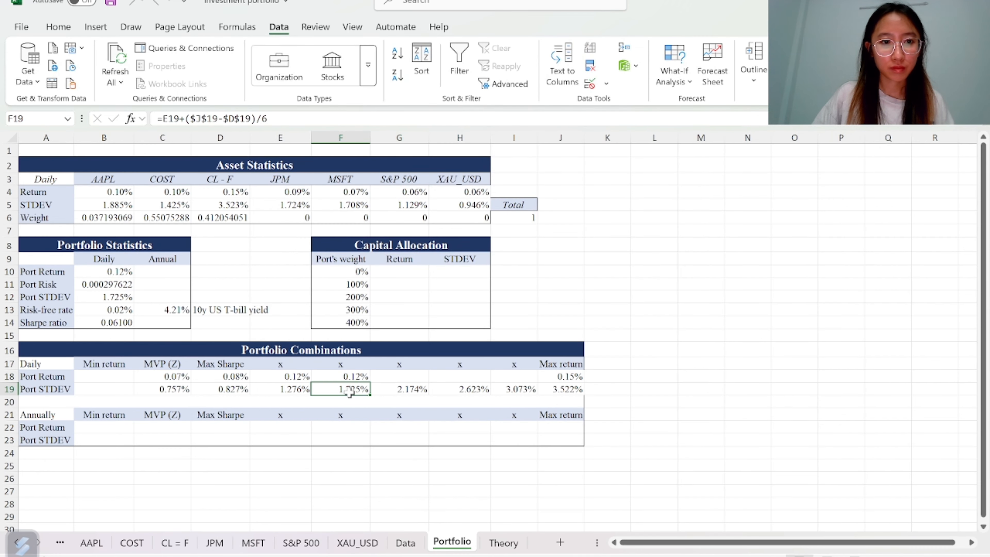
double_click(272, 390)
key("Return")
key("Right")
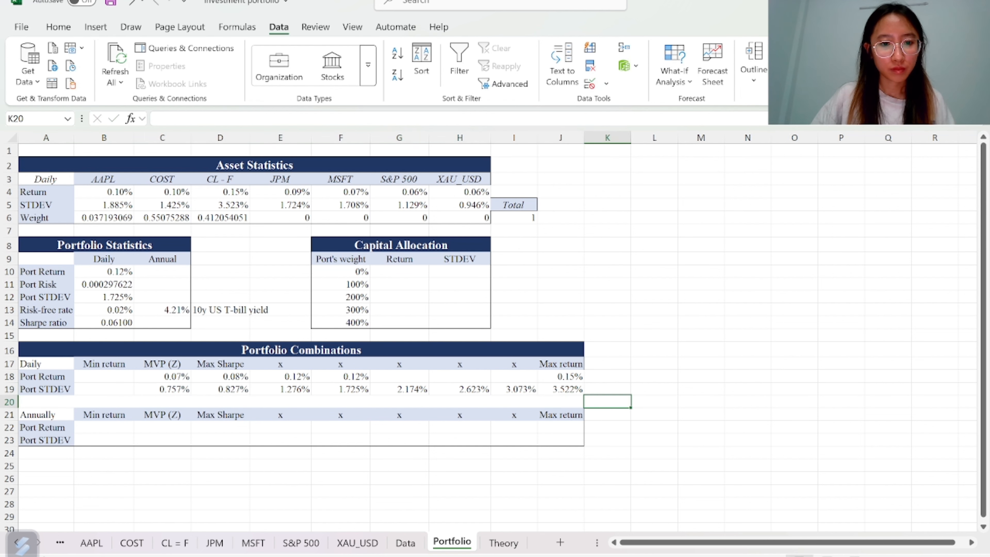
Change the Solver constraint so B12 equals G19, then solve and keep the solution
left_click(400, 377)
left_click(799, 49)
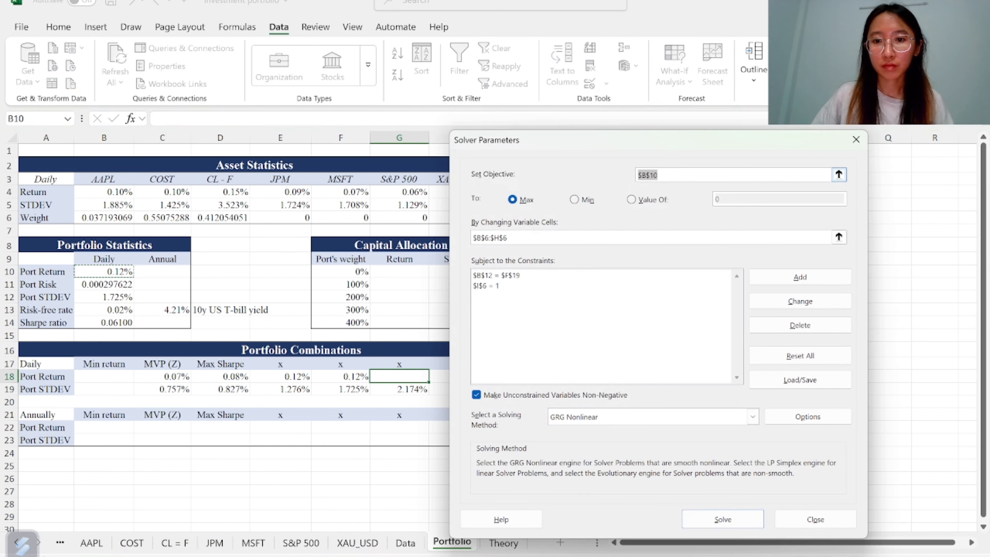
left_click(639, 275)
left_click(799, 301)
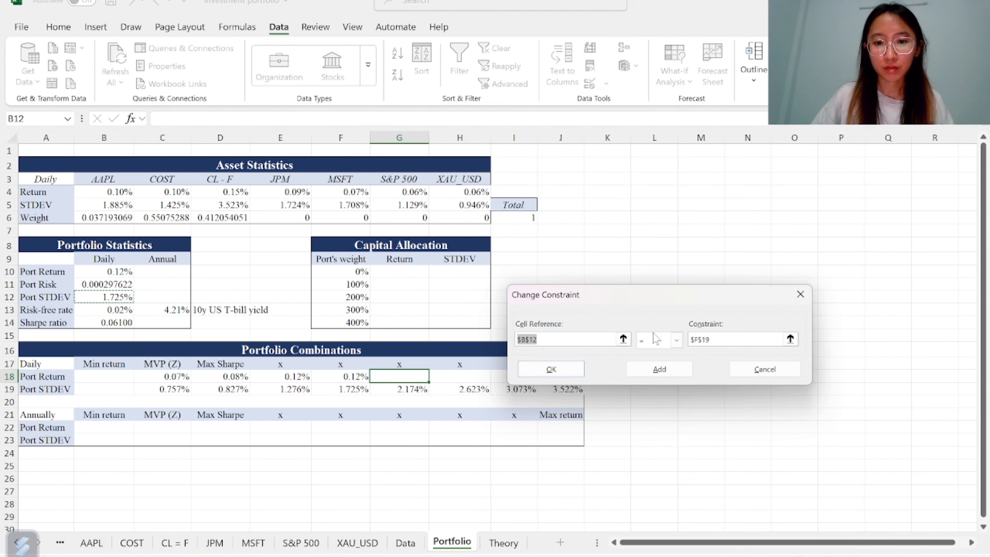
left_click(790, 337)
left_click(399, 388)
key("Return")
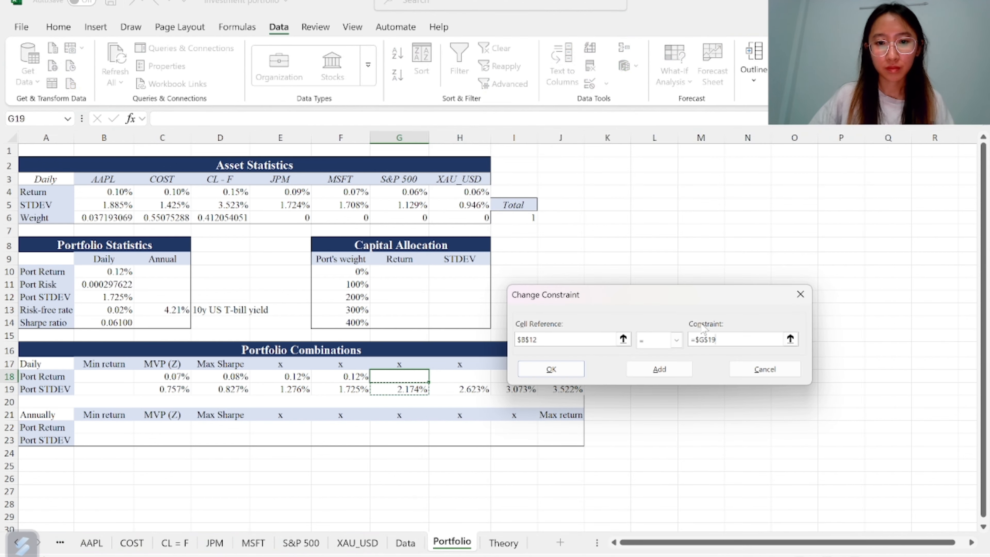
key("Return")
key("Return")
left_click(312, 311)
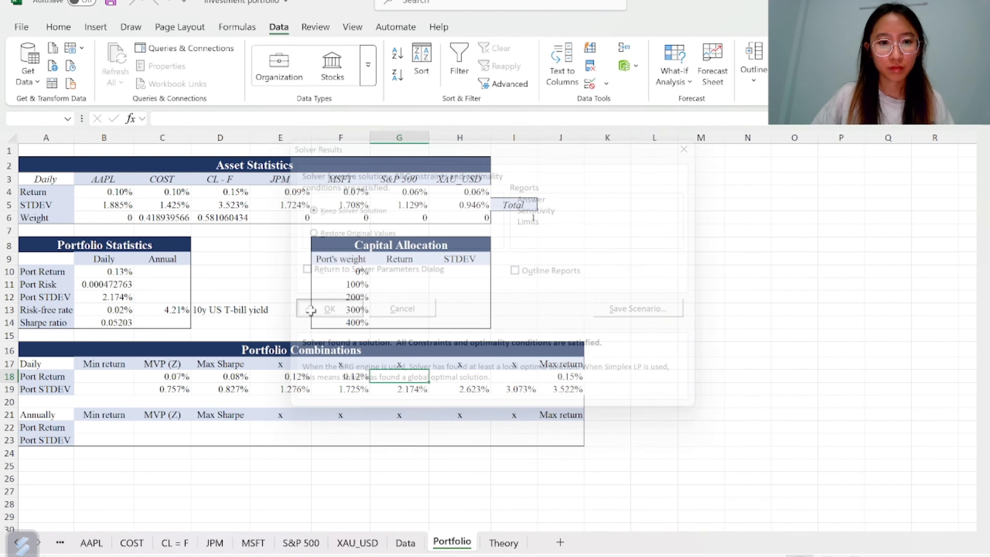
Paste the portfolio return from B10 as a value into G18
left_click(121, 269)
key("ctrl+c")
left_click(400, 376)
key("ctrl+v")
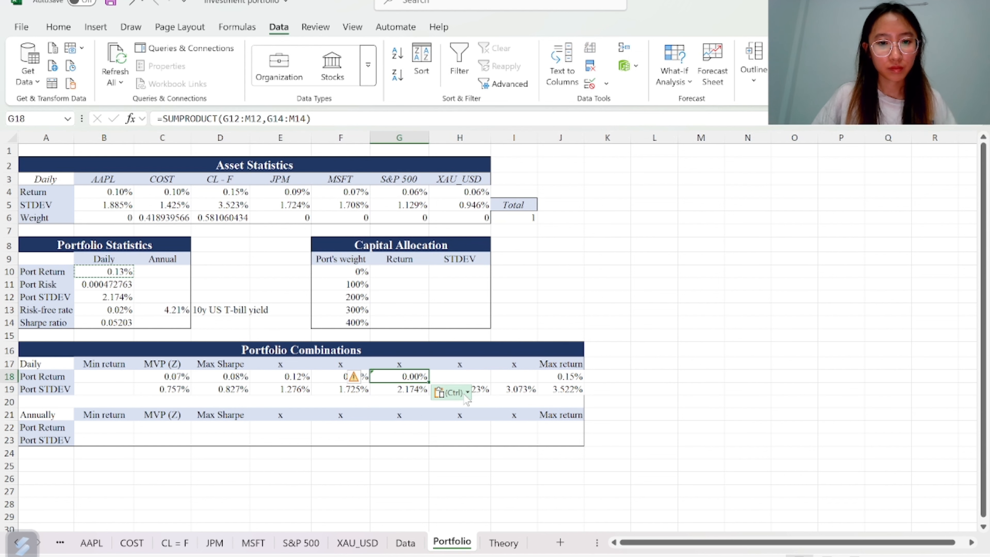
left_click(451, 392)
left_click(484, 494)
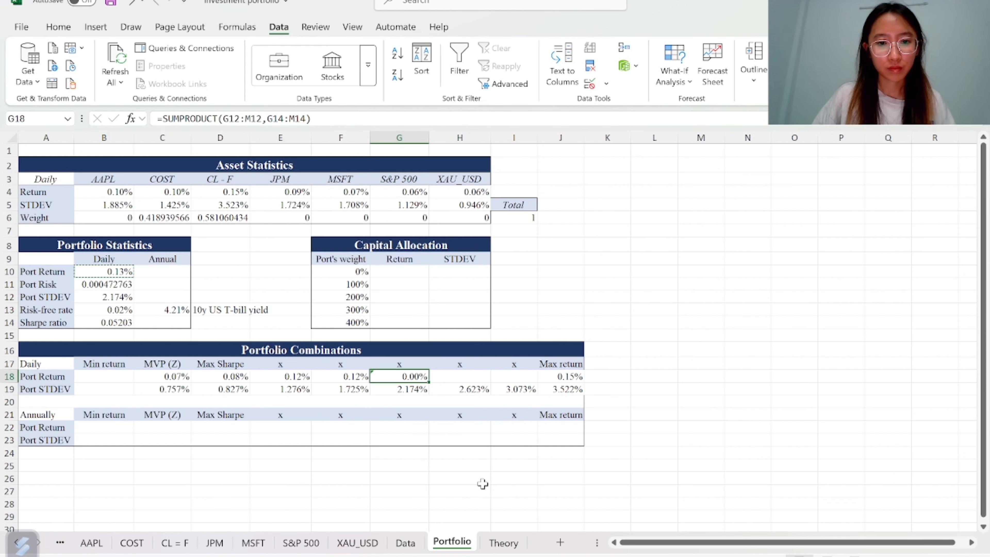
Change the Solver constraint so B12 equals H19, then solve and keep the solution
left_click(444, 376)
left_click(807, 51)
left_click(689, 279)
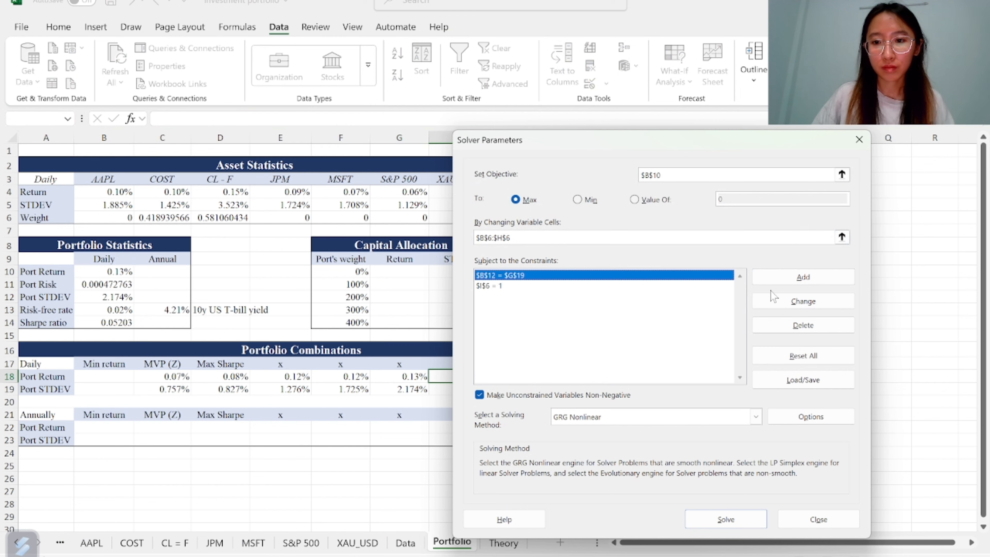
left_click(802, 300)
left_click(793, 339)
left_click(464, 390)
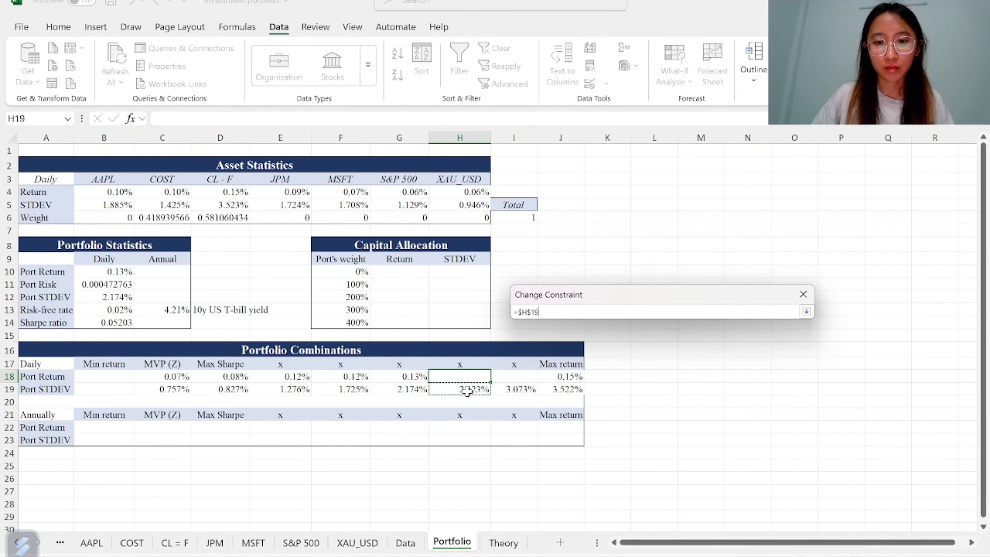
key("Return")
left_click(554, 369)
left_click(727, 519)
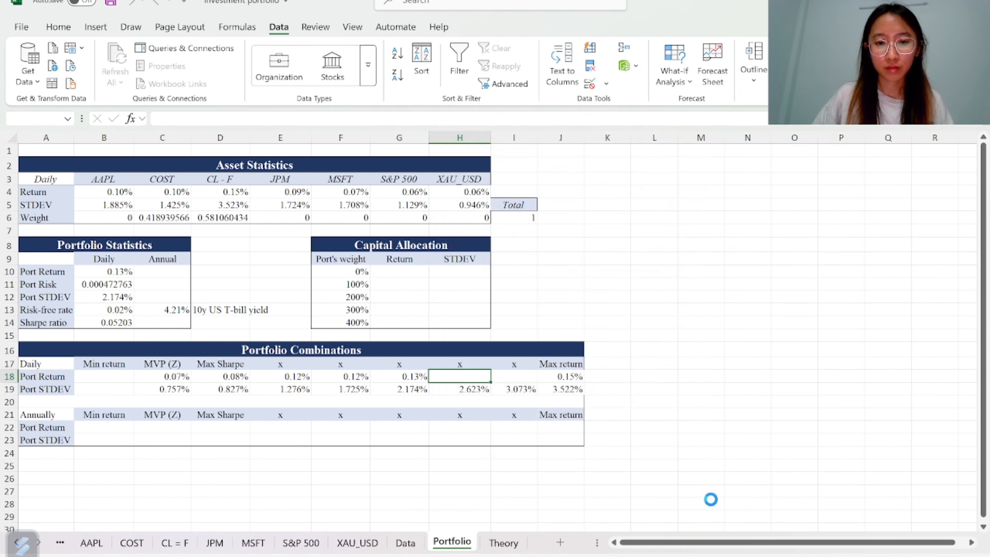
left_click(323, 311)
Paste the portfolio return from B10 as a value into H18
left_click(117, 272)
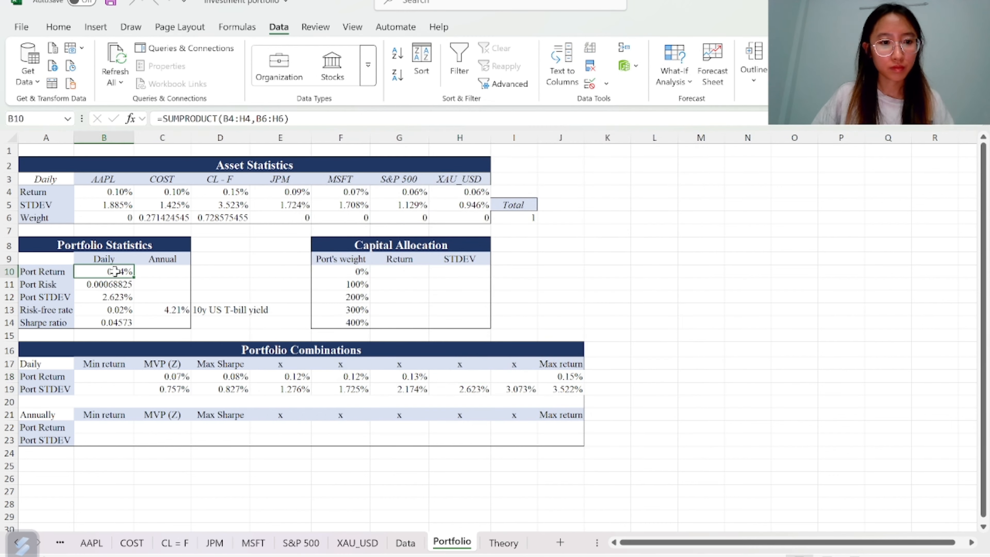
key("ctrl+c")
left_click(460, 376)
key("ctrl+v")
left_click(514, 392)
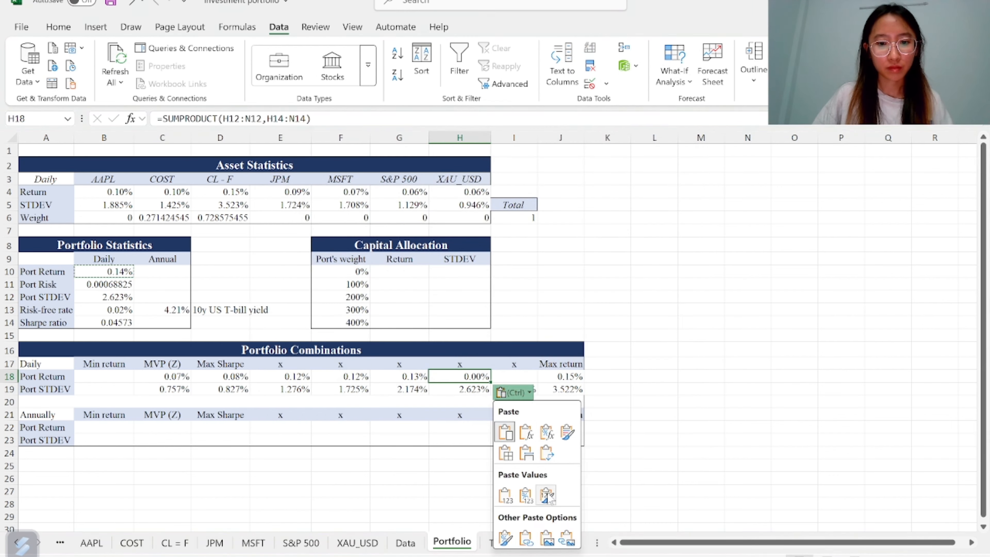
left_click(545, 495)
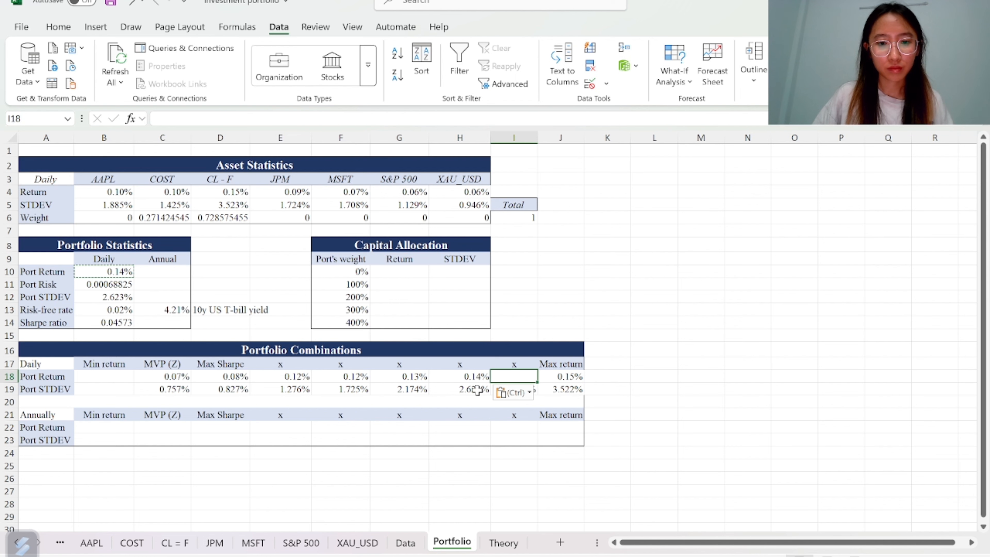
Change the Solver constraint so B12 equals I19, then solve and keep the solution
key("Down")
left_click(511, 378)
left_click(799, 48)
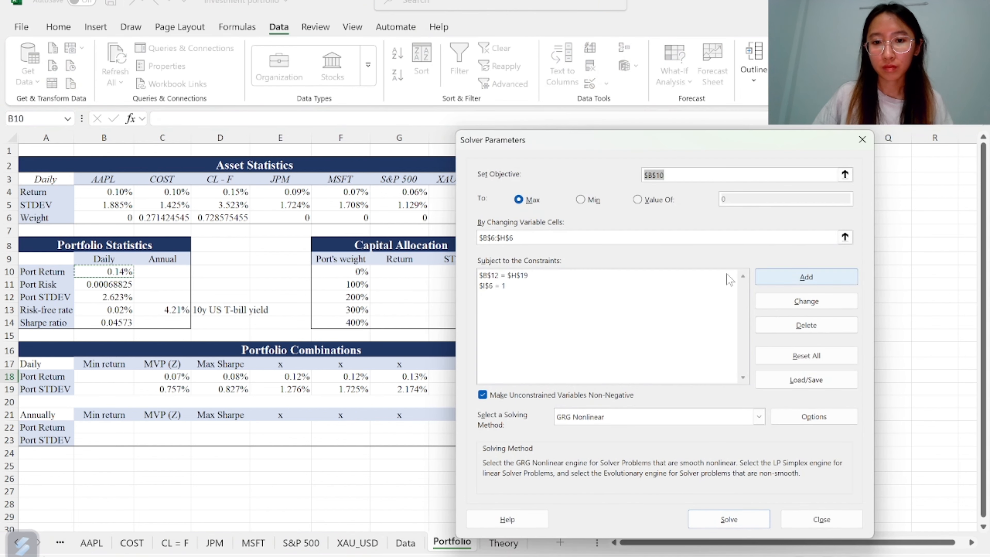
left_click(727, 277)
left_click(787, 302)
left_click(796, 337)
left_click(528, 390)
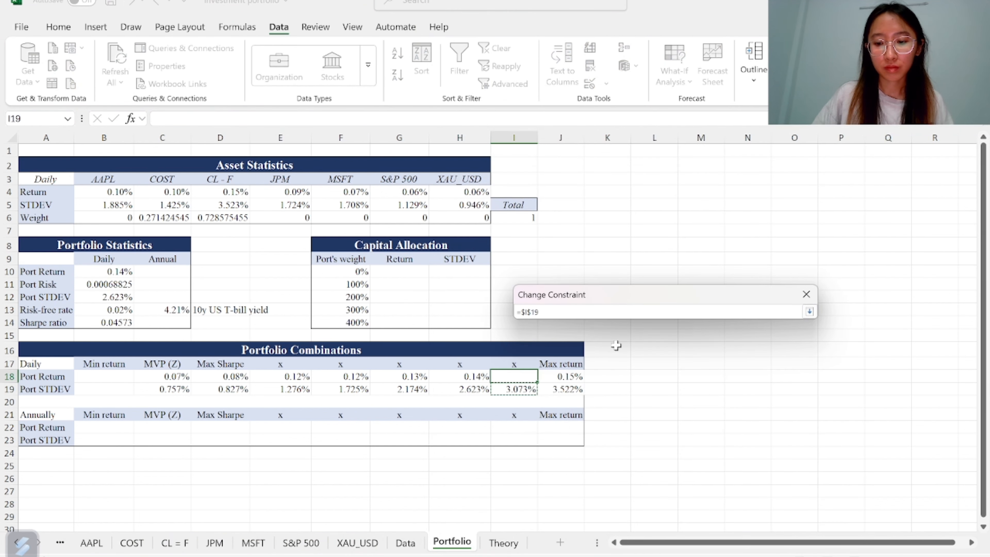
key("Return")
key("Return")
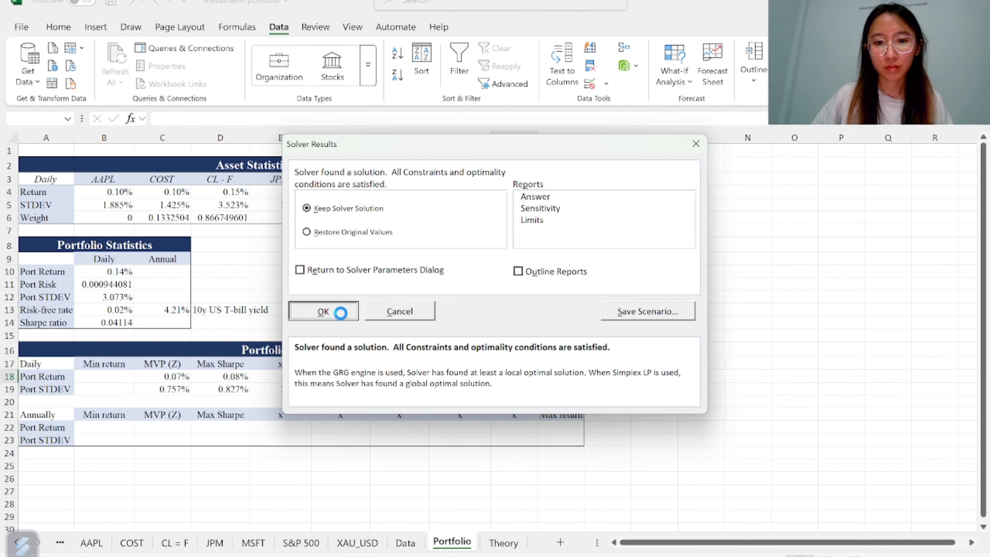
left_click(328, 312)
Paste the portfolio return from B10 as a value into I18
left_click(127, 271)
key("ctrl+c")
left_click(520, 376)
key("ctrl+v")
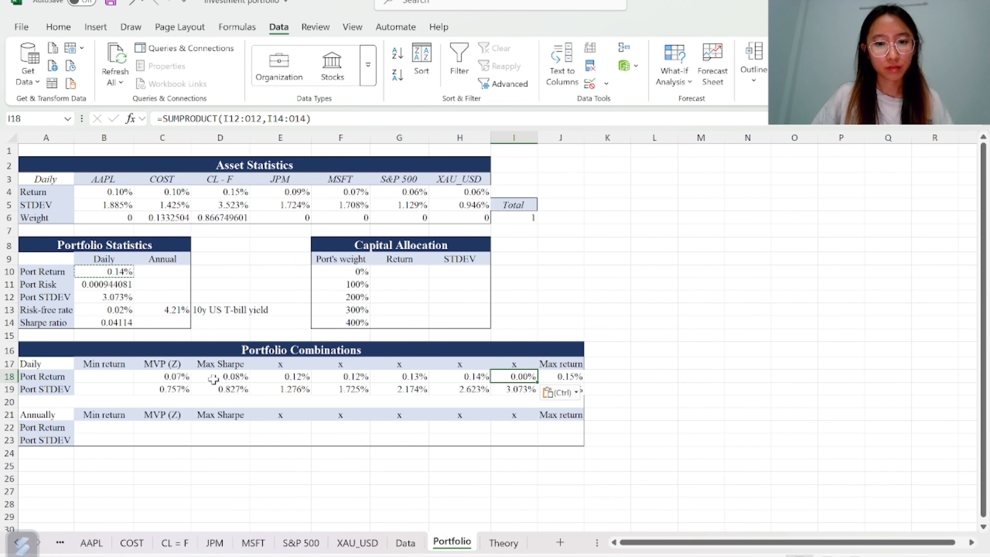
left_click(575, 393)
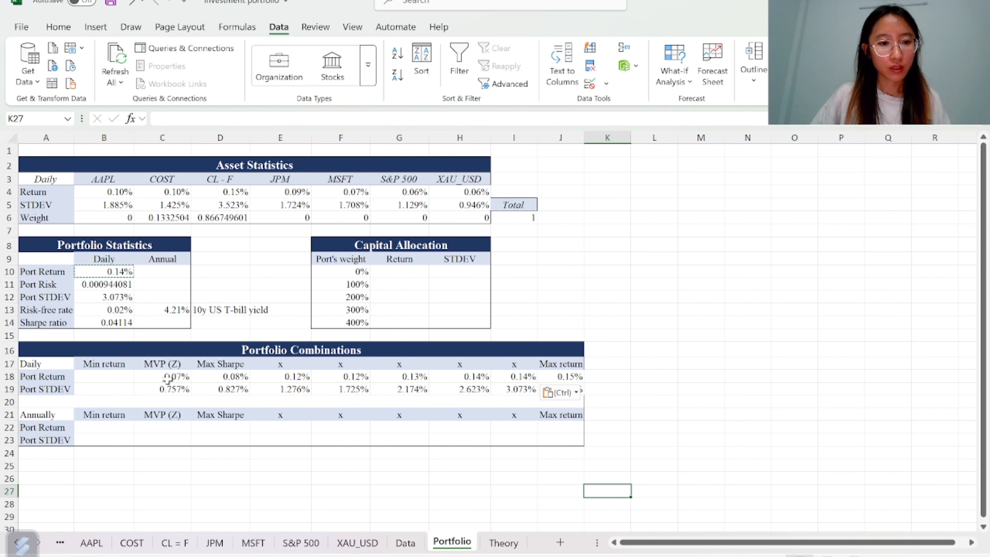
Add one decimal place to the daily portfolio returns in B18:J18
left_click_drag(171, 376, 523, 376)
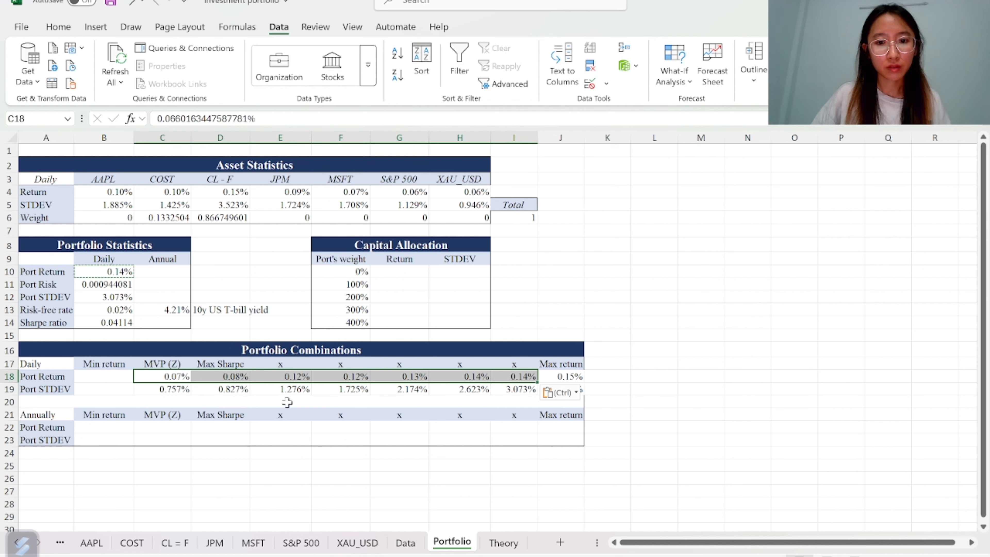
left_click_drag(105, 376, 560, 376)
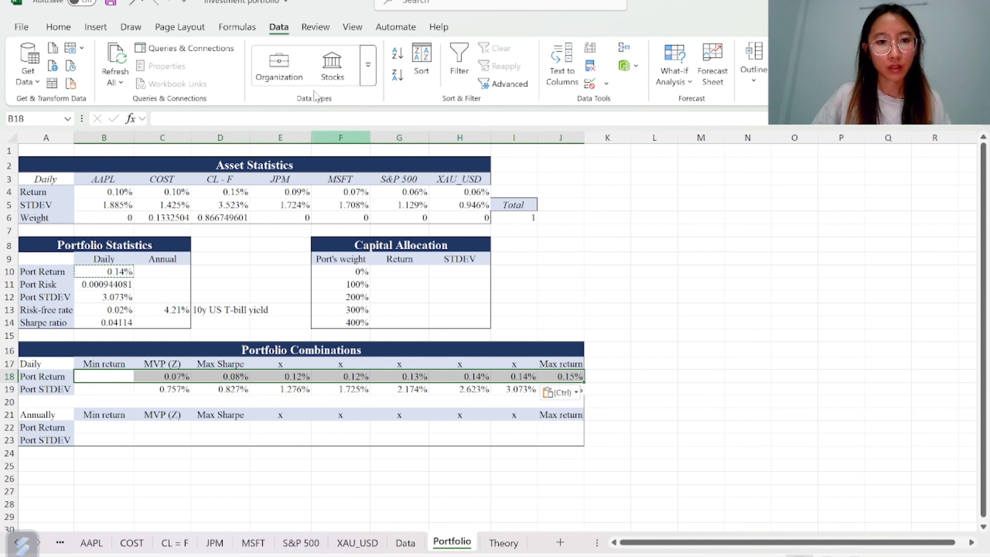
left_click(58, 27)
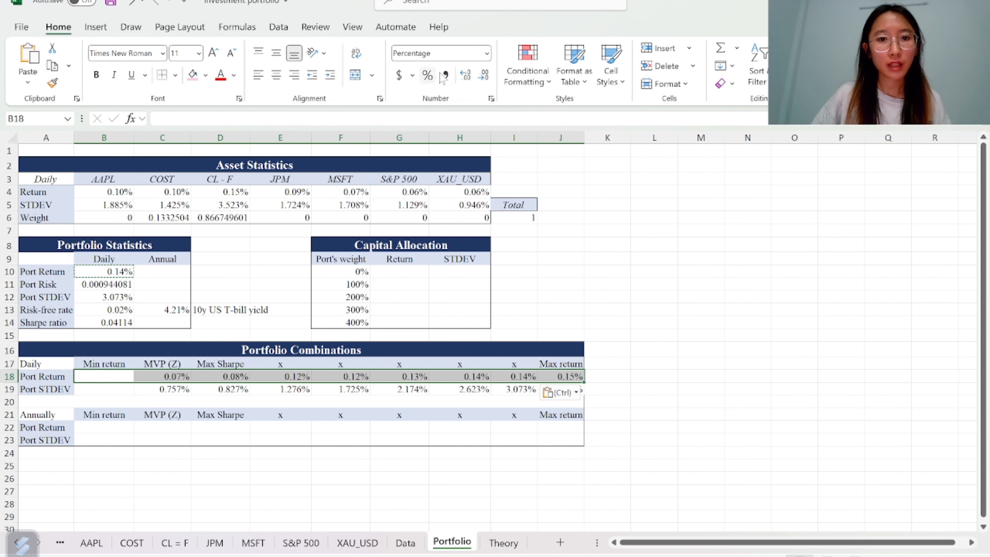
left_click(466, 75)
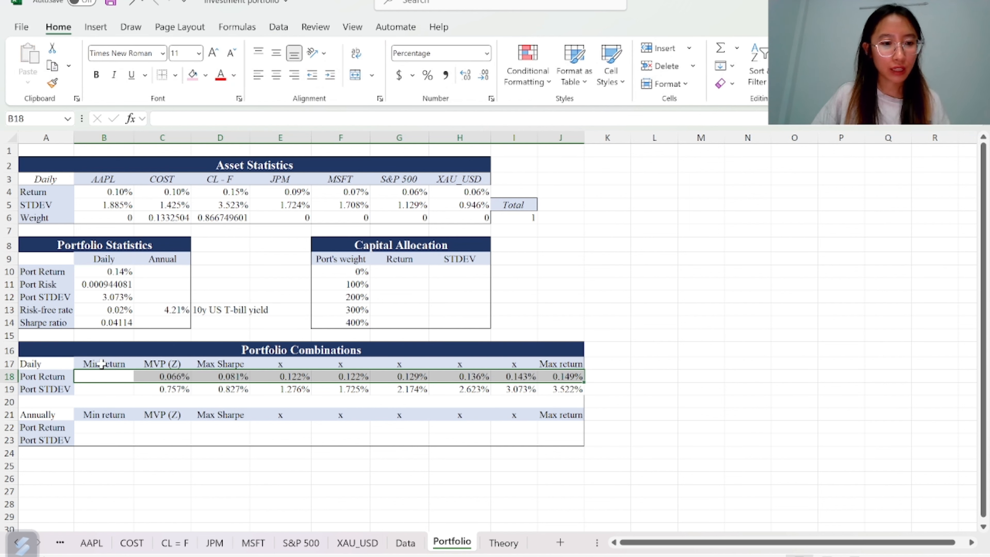
Review the efficient frontier diagram on the Theory sheet, then return to the Portfolio sheet
double_click(102, 376)
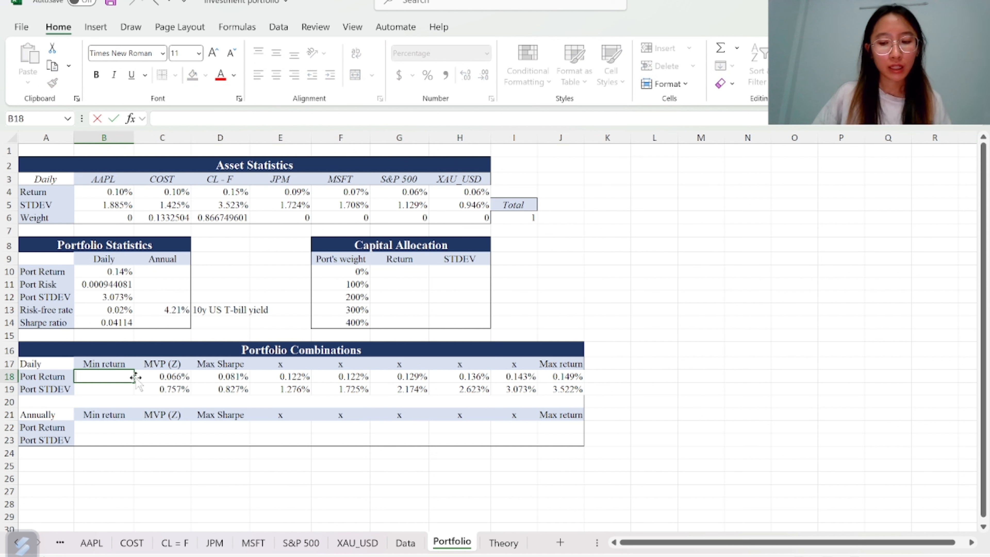
key("Return")
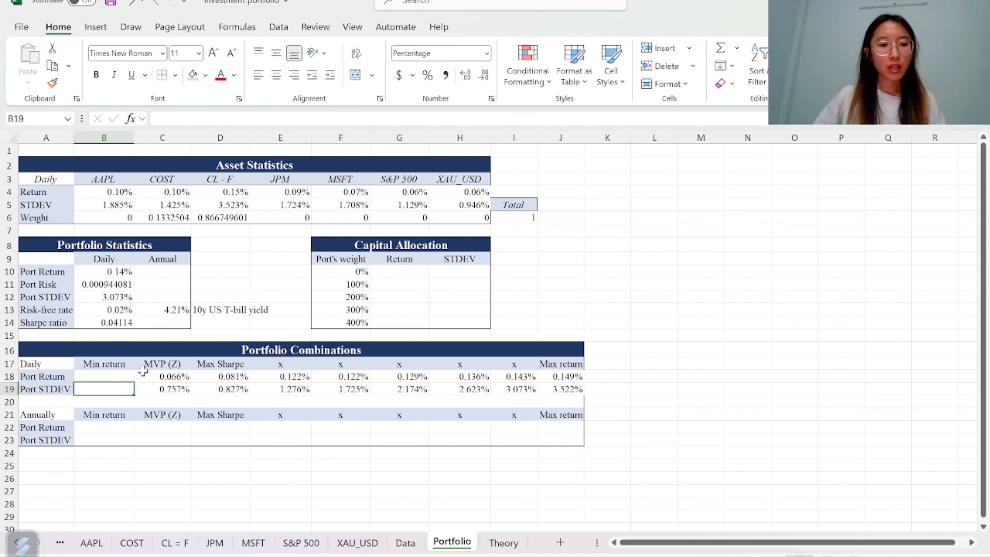
left_click(503, 543)
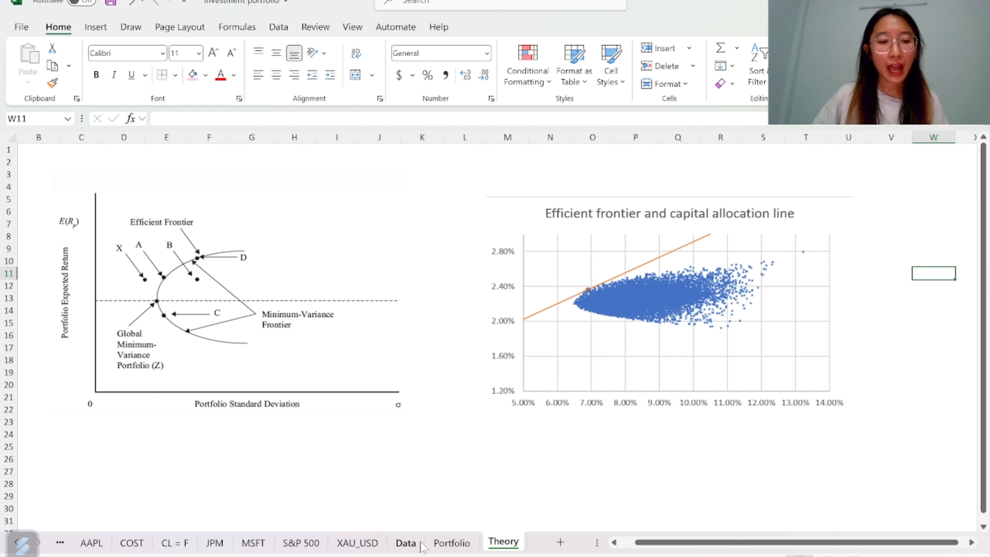
left_click(452, 543)
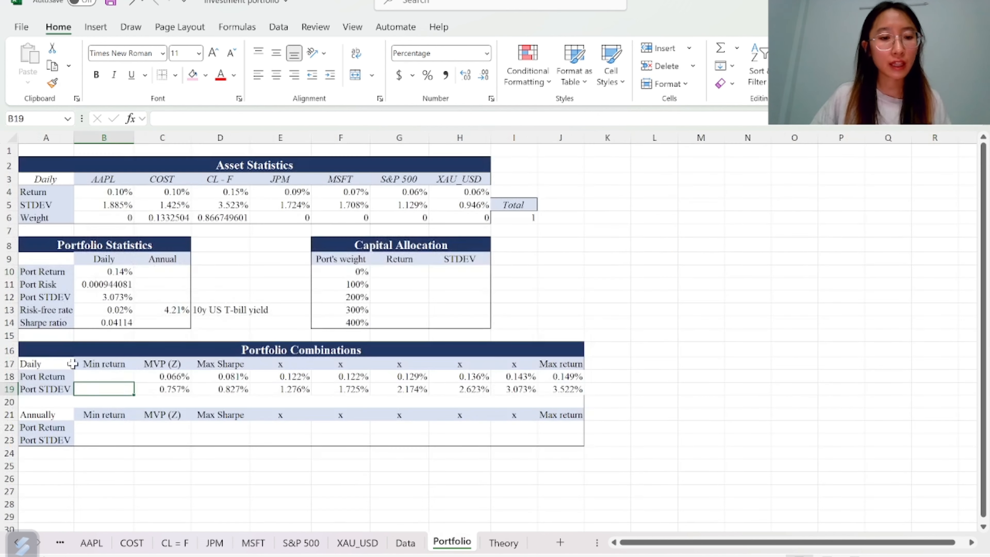
Run Solver to minimise B10 after deleting the B12 standard deviation constraint, and keep the solution
left_click(95, 377)
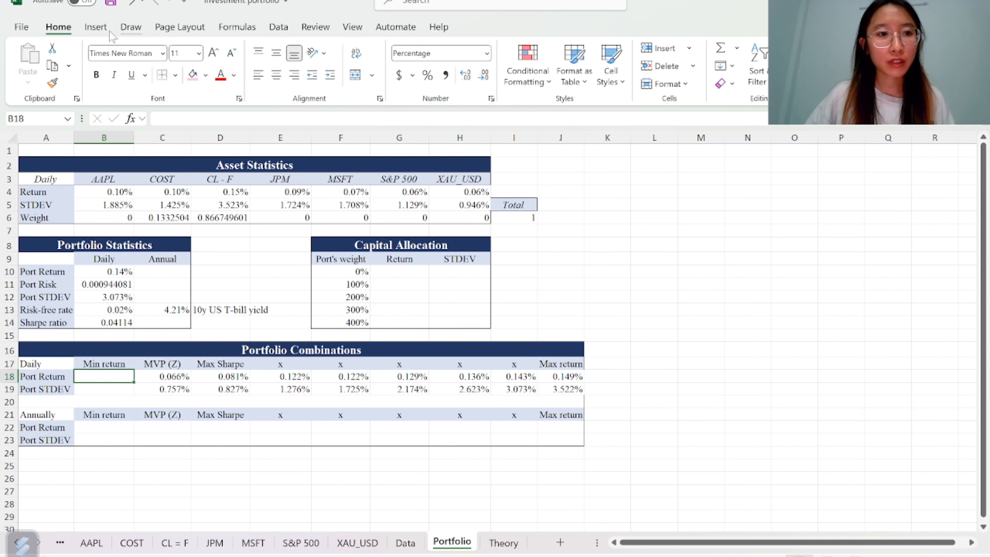
left_click(278, 27)
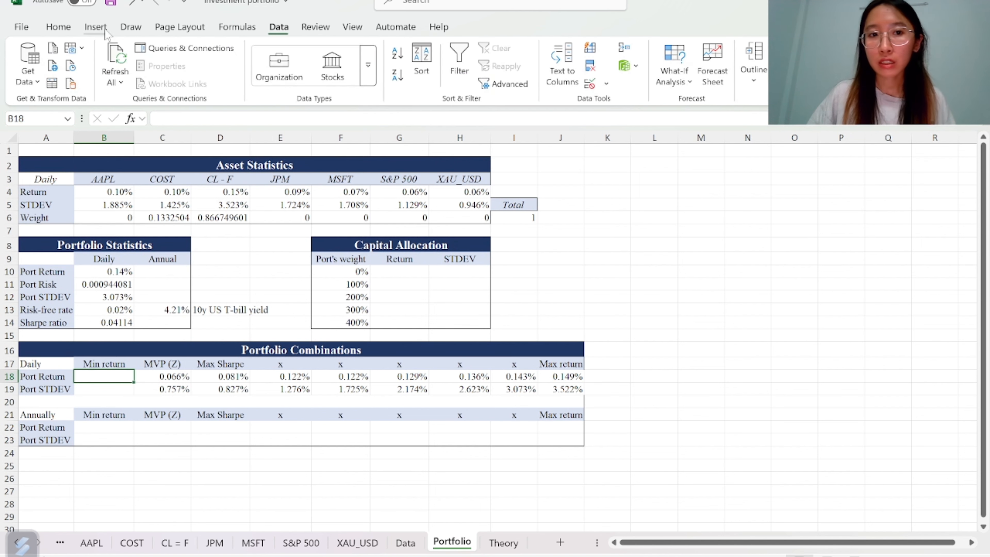
left_click(805, 49)
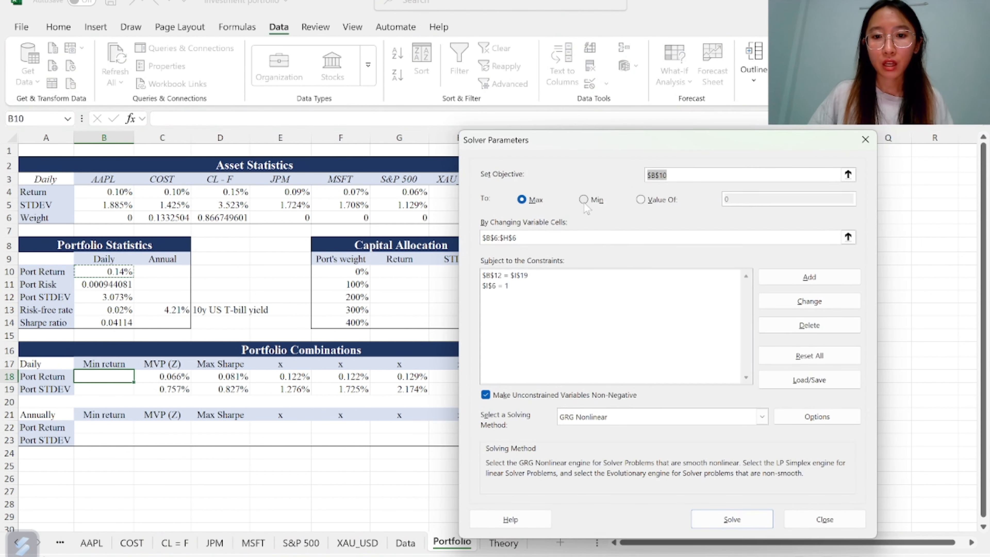
left_click(584, 200)
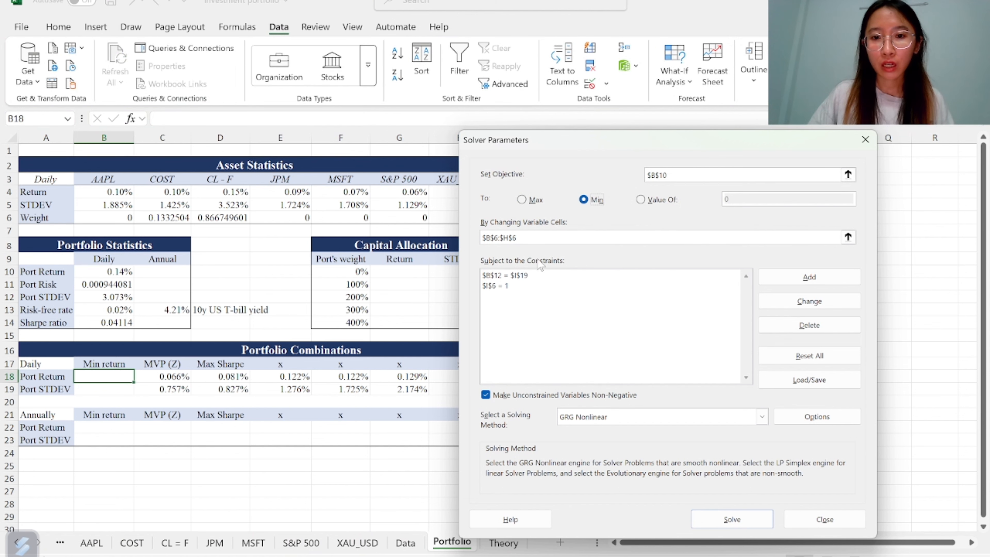
left_click(571, 275)
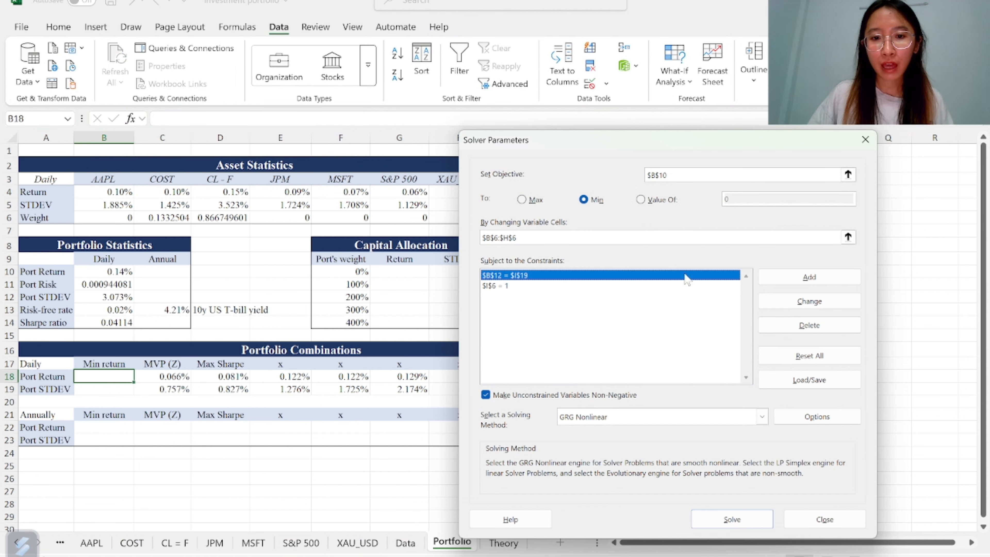
left_click(809, 325)
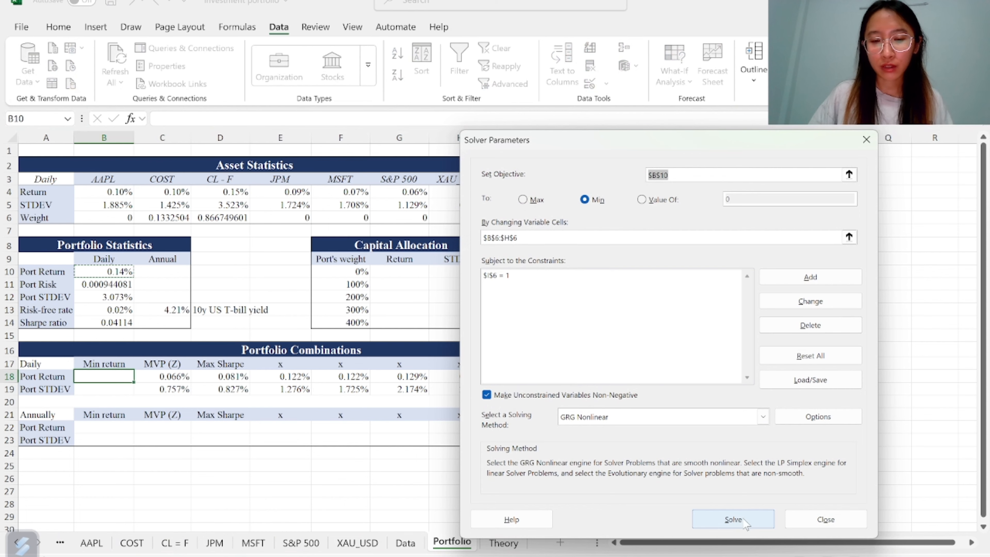
left_click(744, 521)
key("Return")
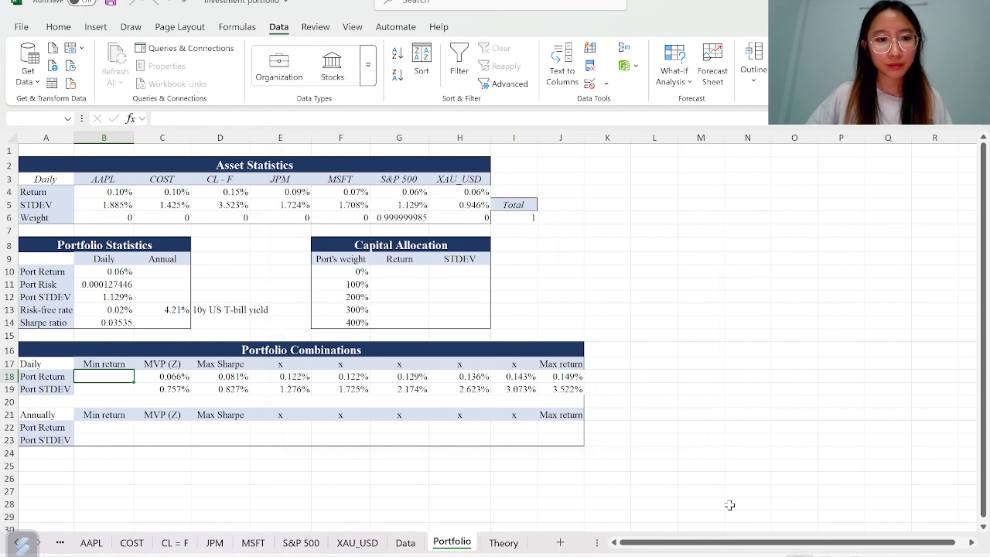
Paste the minimum portfolio return from B10 as a value into B18
left_click(102, 271)
key("ctrl+c")
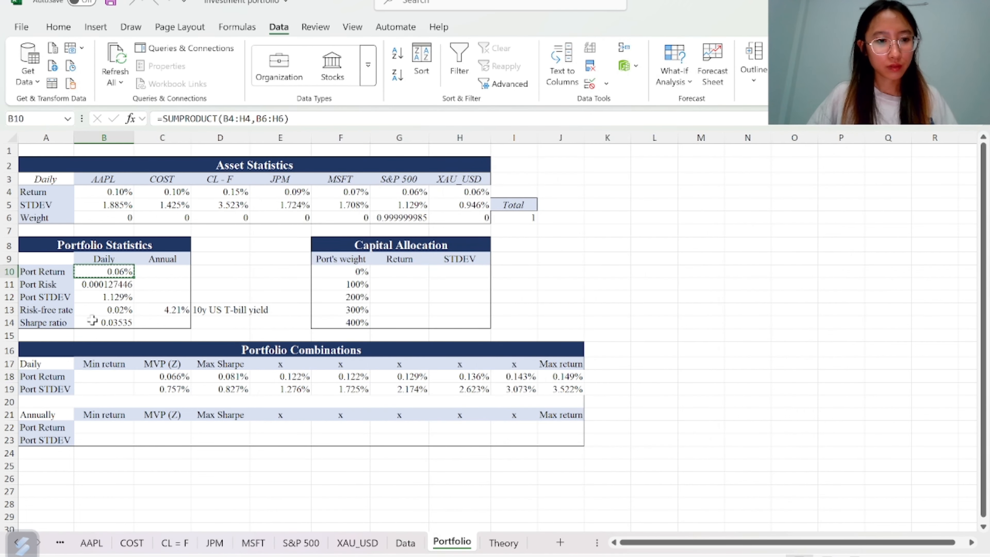
left_click(103, 377)
key("ctrl+v")
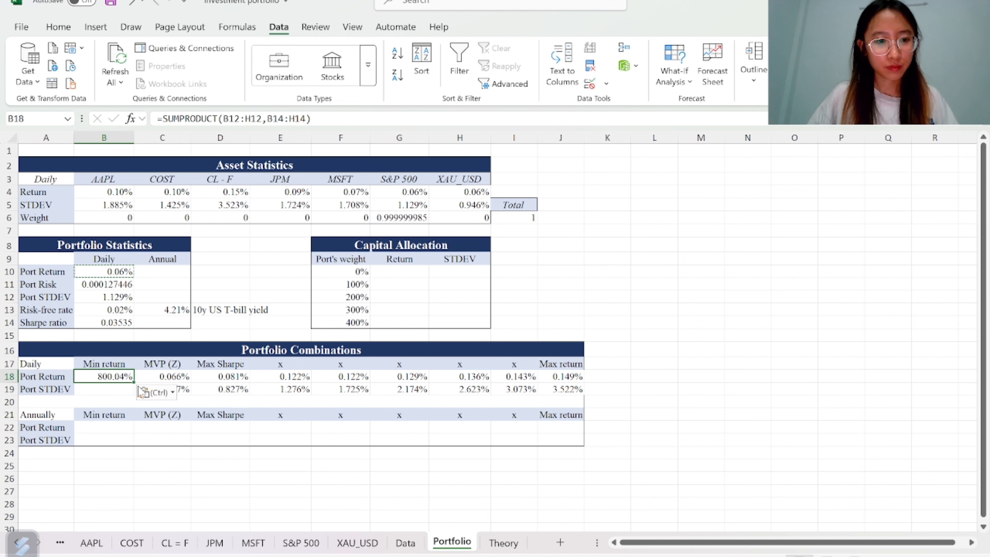
left_click(156, 392)
left_click(189, 495)
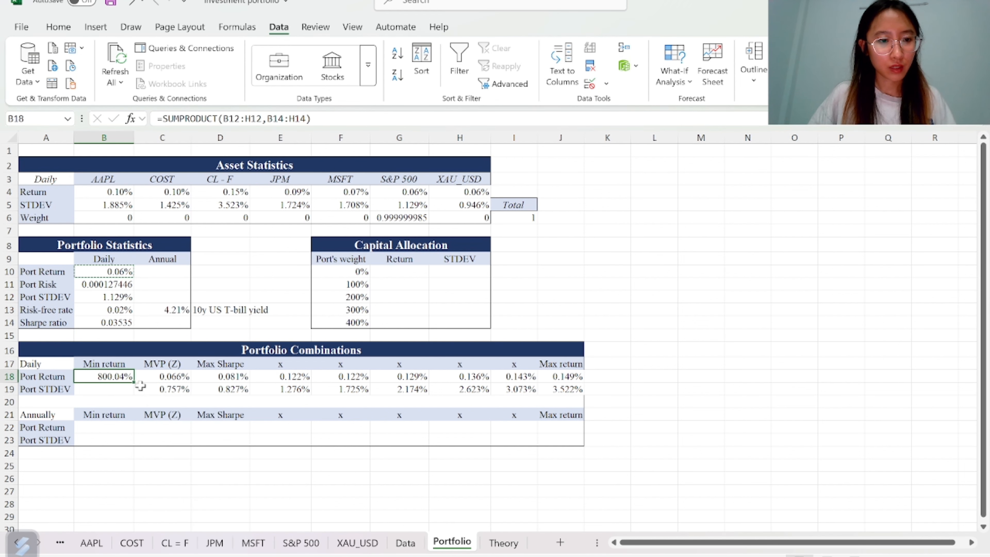
Paste the portfolio standard deviation from B12 as a value into B19
left_click(102, 298)
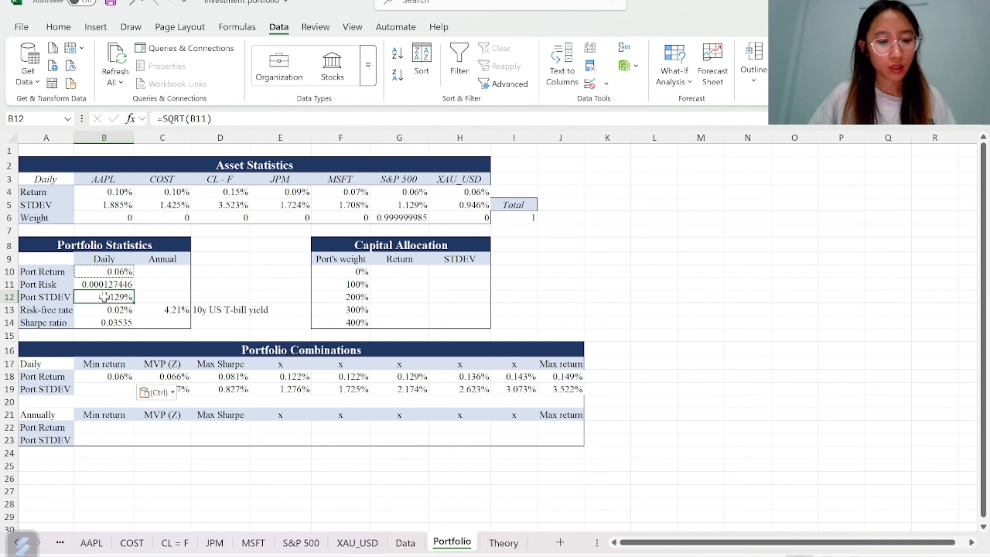
key("ctrl+c")
left_click(106, 388)
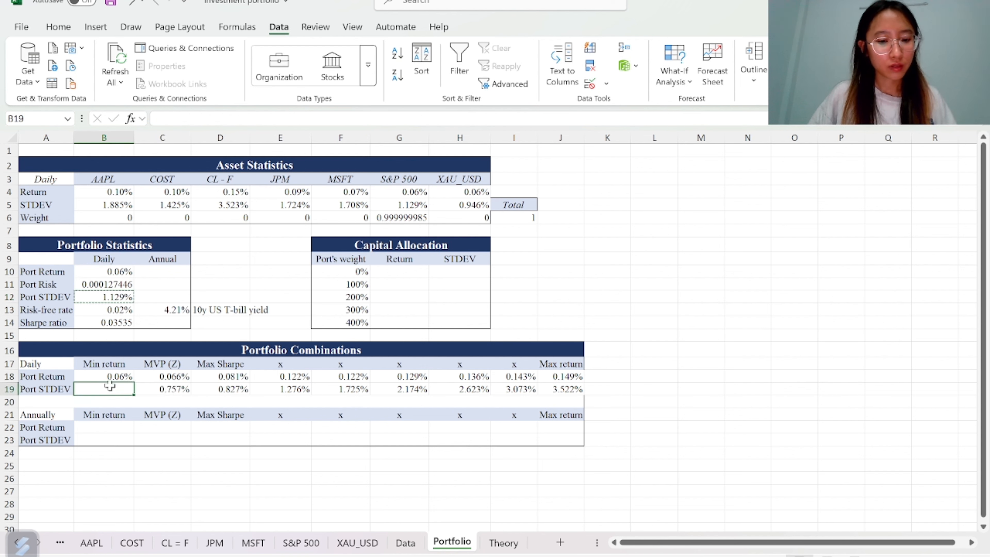
key("ctrl+v")
left_click(174, 406)
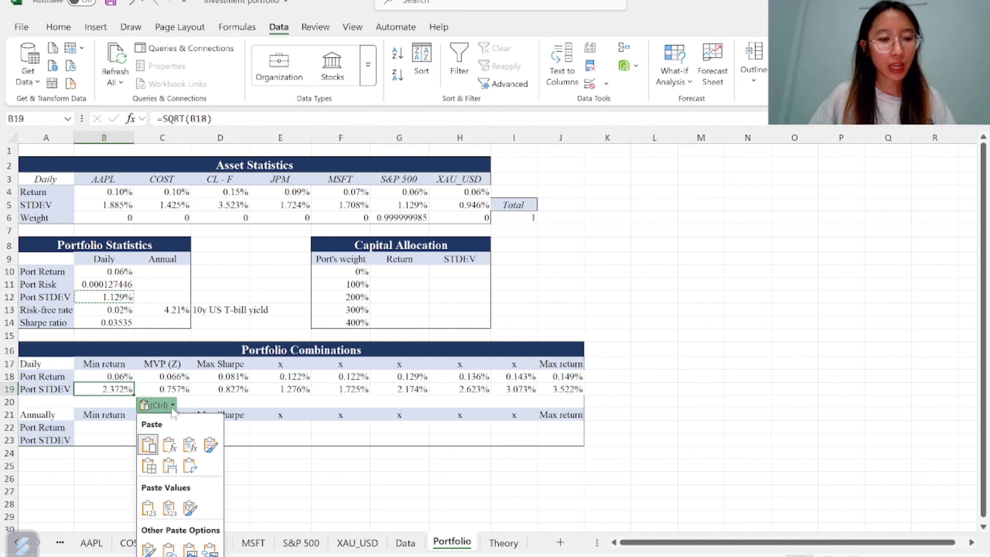
left_click(199, 507)
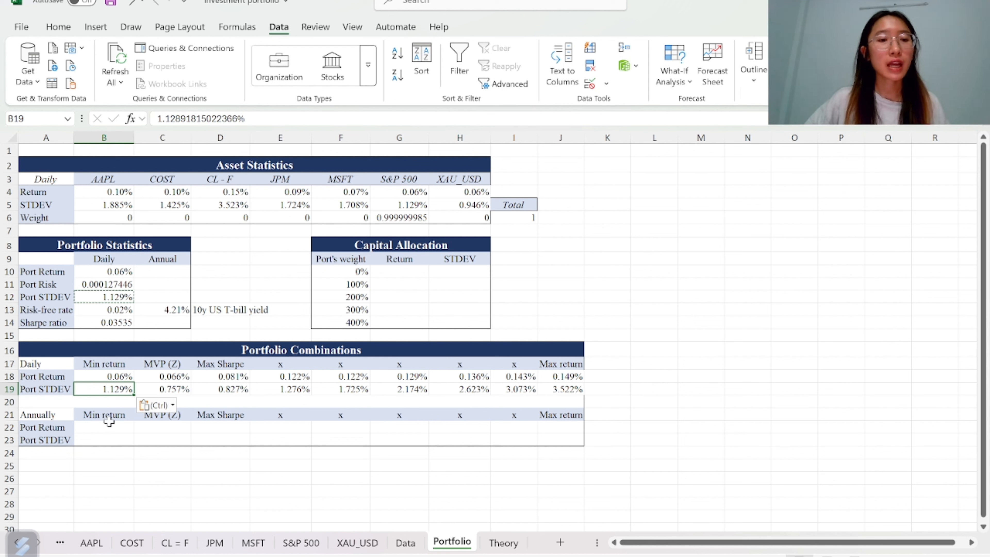
Enter the annualised return formula =(1+B18)^252 -1 in B22
left_click(115, 428)
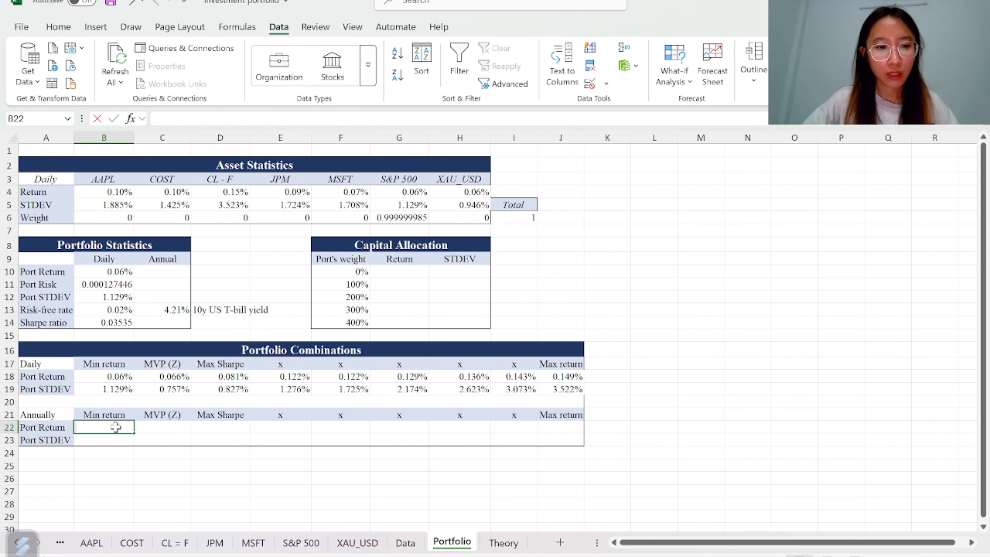
type("=")
key("Up")
key("Up")
key("Up")
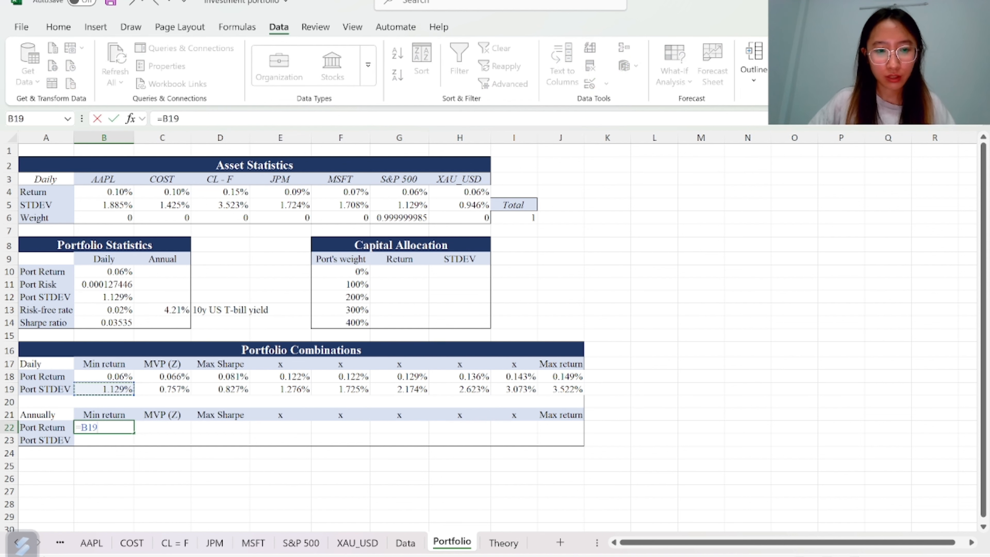
key("Down")
key("Down")
key("Down")
key("BackSpace")
key("BackSpace")
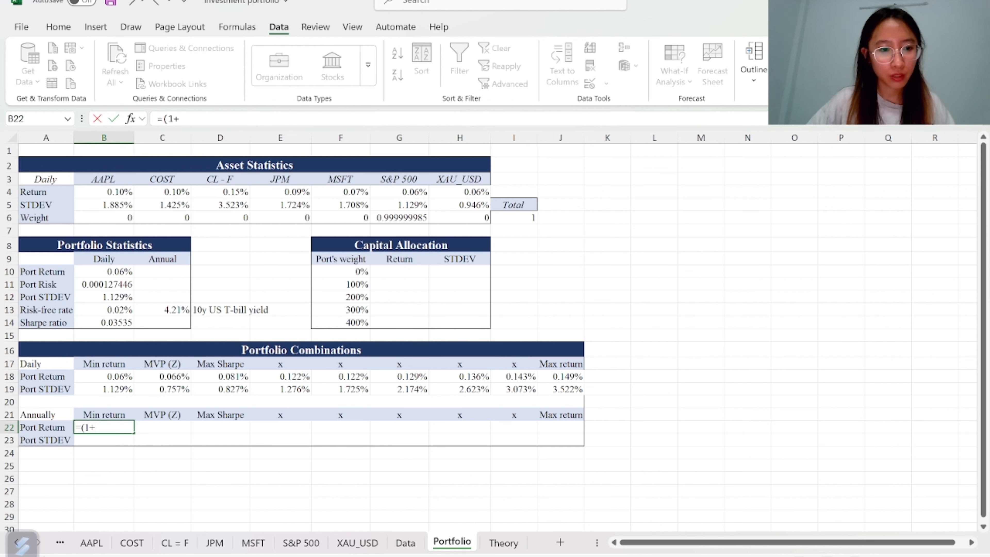
type("(1+")
left_click(101, 378)
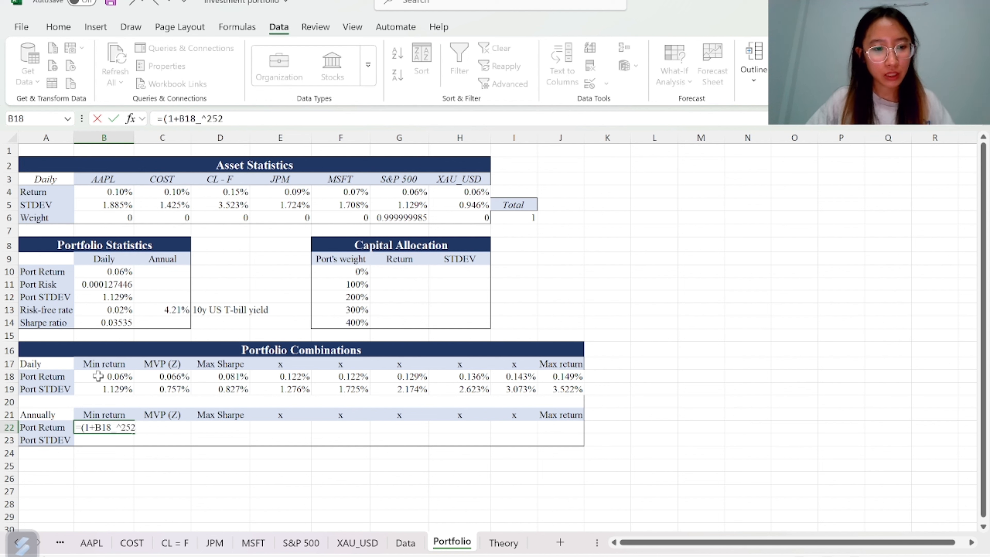
key("Return")
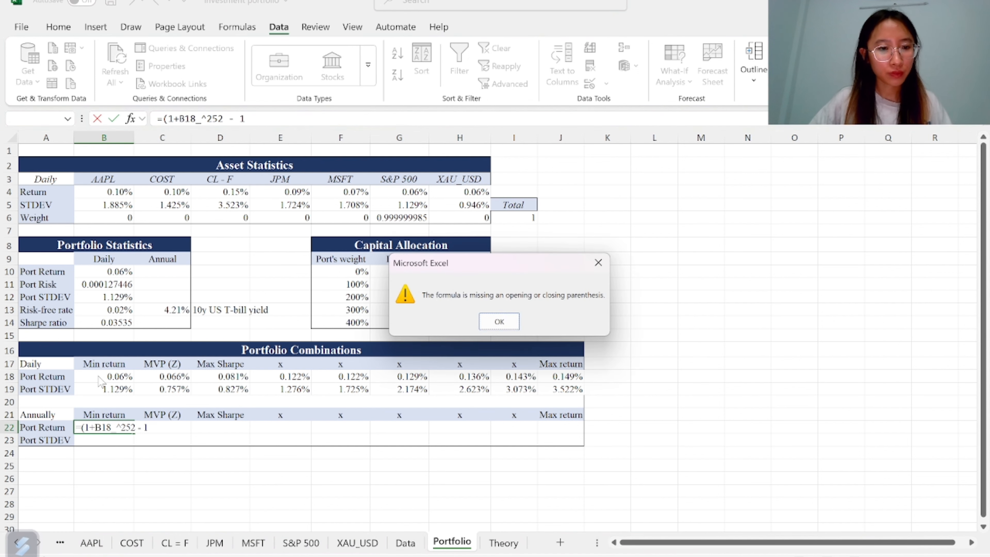
left_click(499, 322)
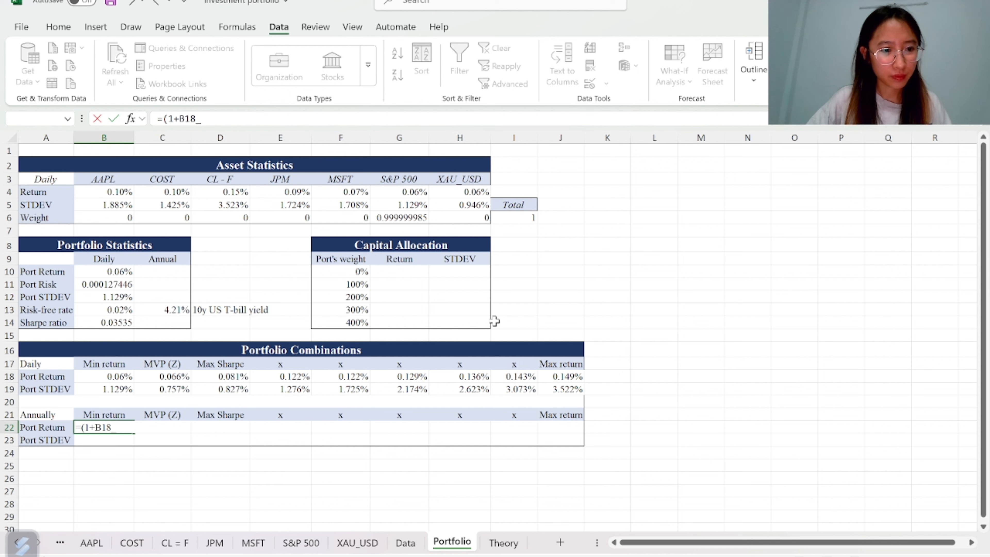
key("BackSpace")
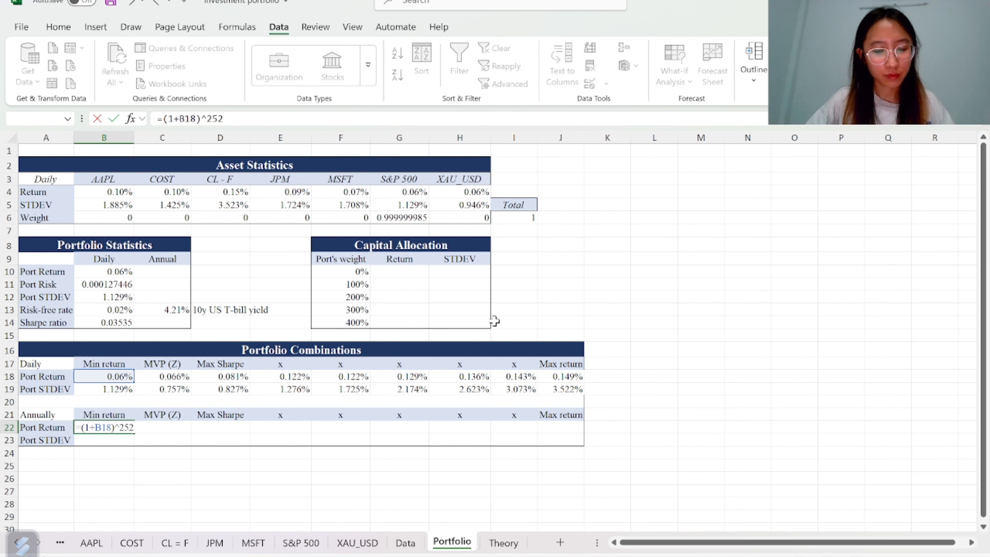
key("Return")
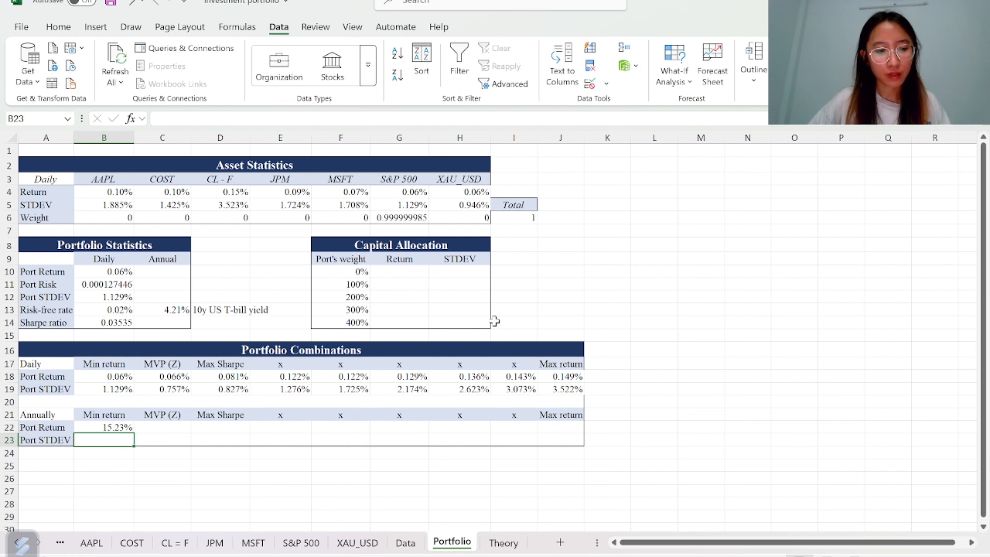
Enter the annualised standard deviation formula =B19*SQRT(252) in B23
type("=")
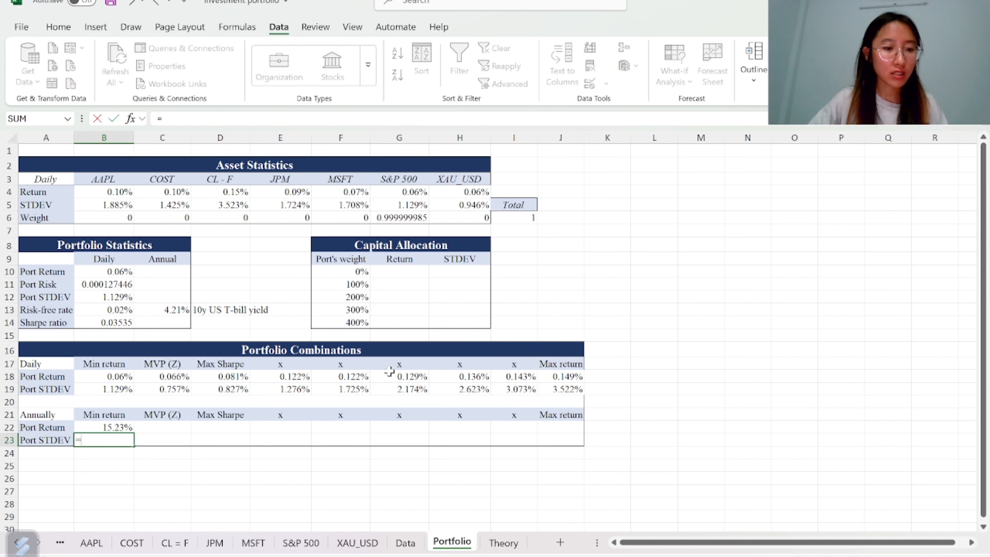
key("Up")
key("Up")
key("Up")
key("Up")
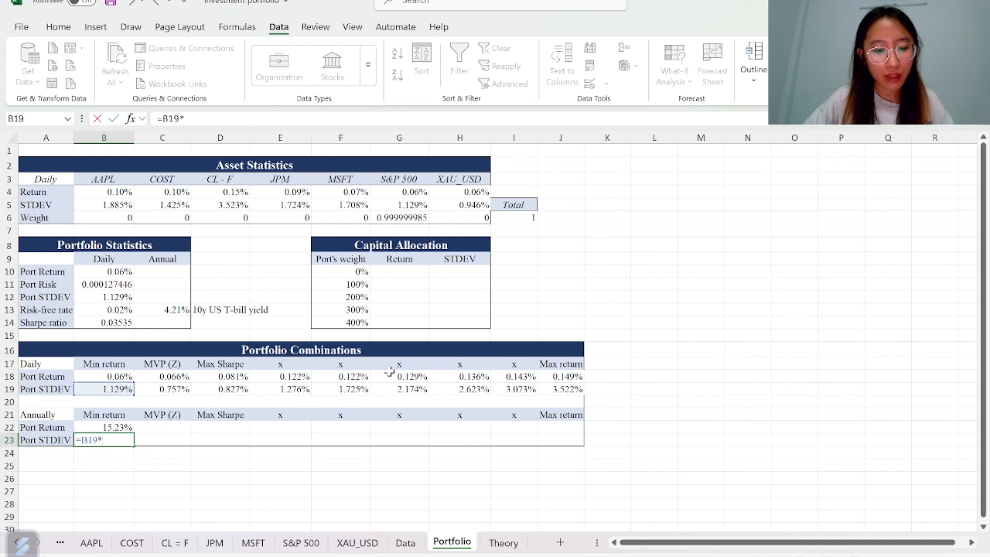
type("*sq")
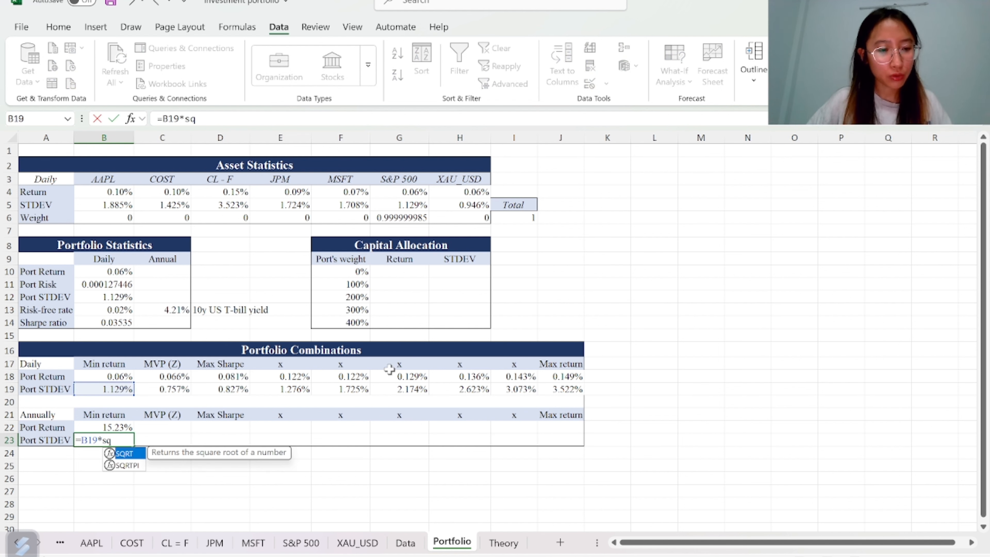
key("Tab")
type("25")
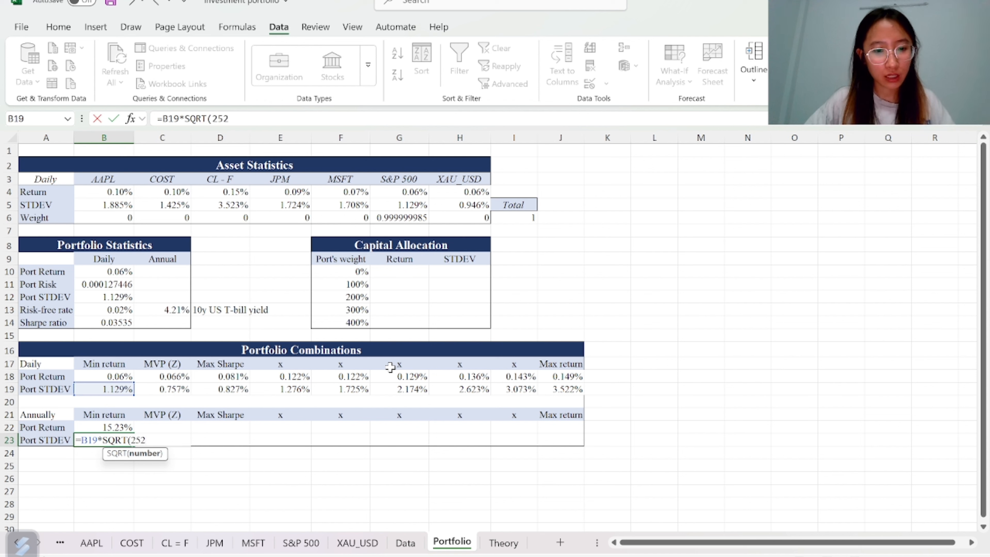
type("2")
key("Return")
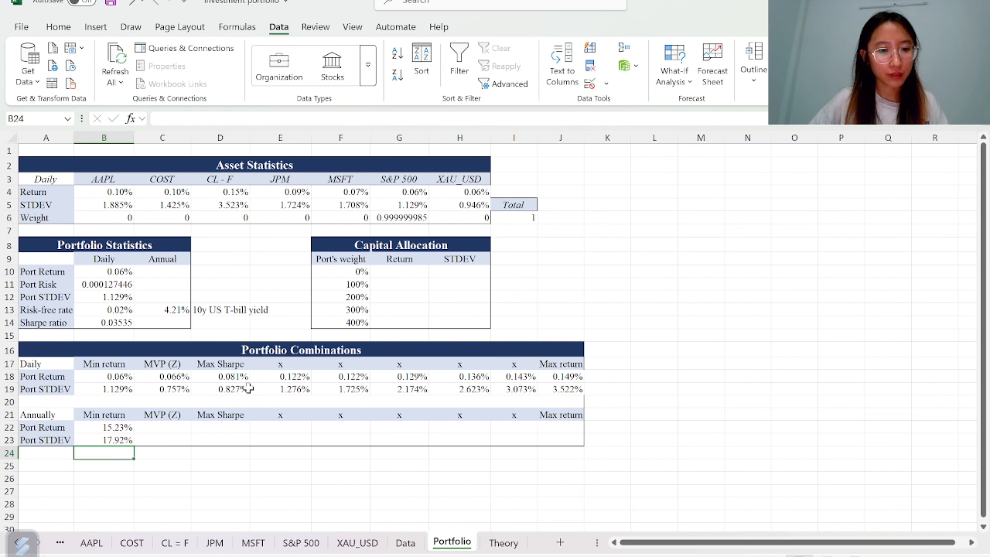
Fill the annual return and standard deviation formulas from B22:B23 across to the Max return column J
left_click_drag(108, 428, 567, 431)
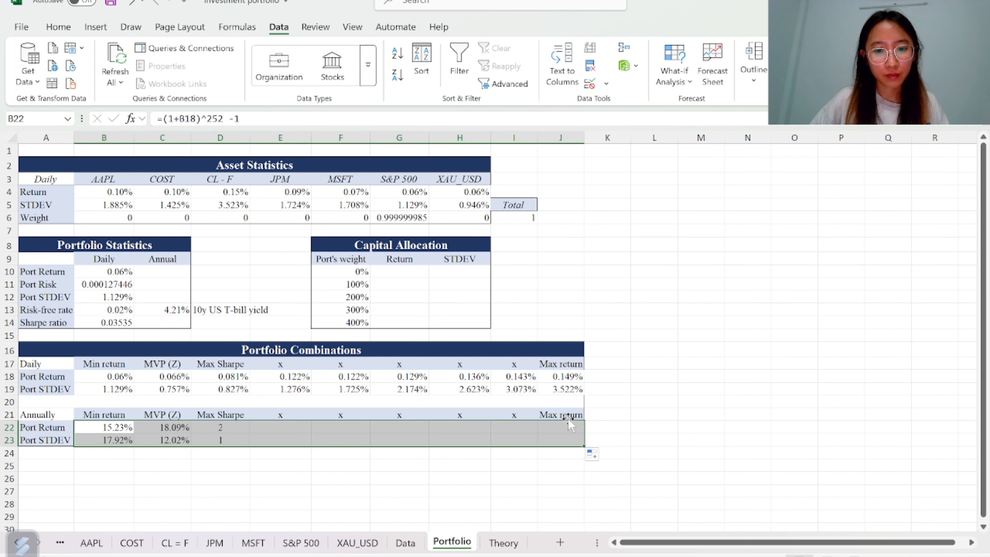
left_click(694, 376)
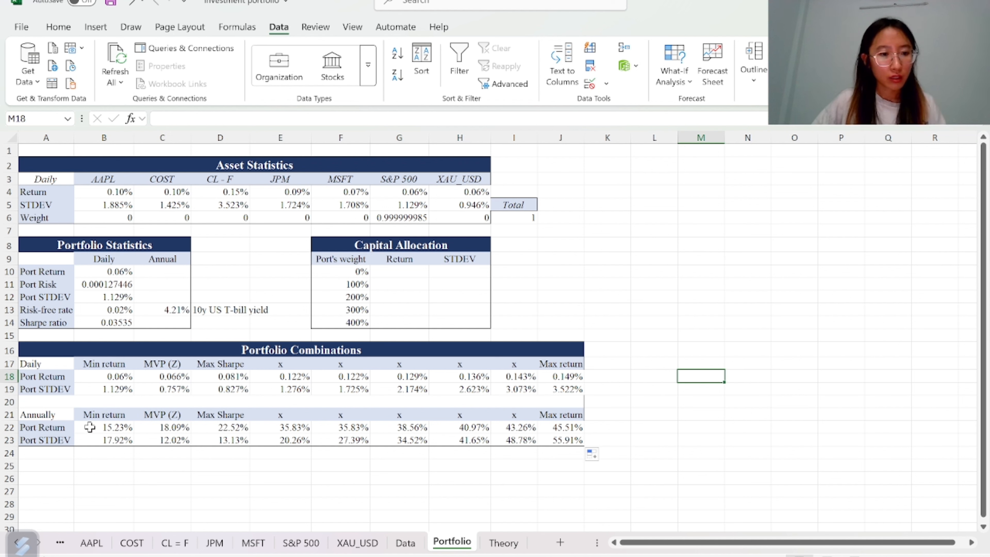
left_click_drag(90, 427, 548, 440)
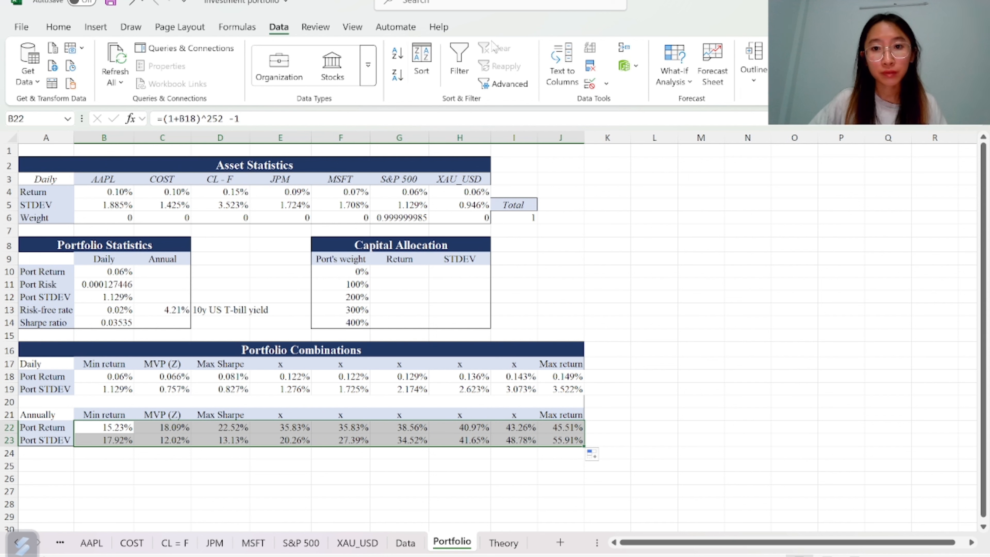
left_click(95, 27)
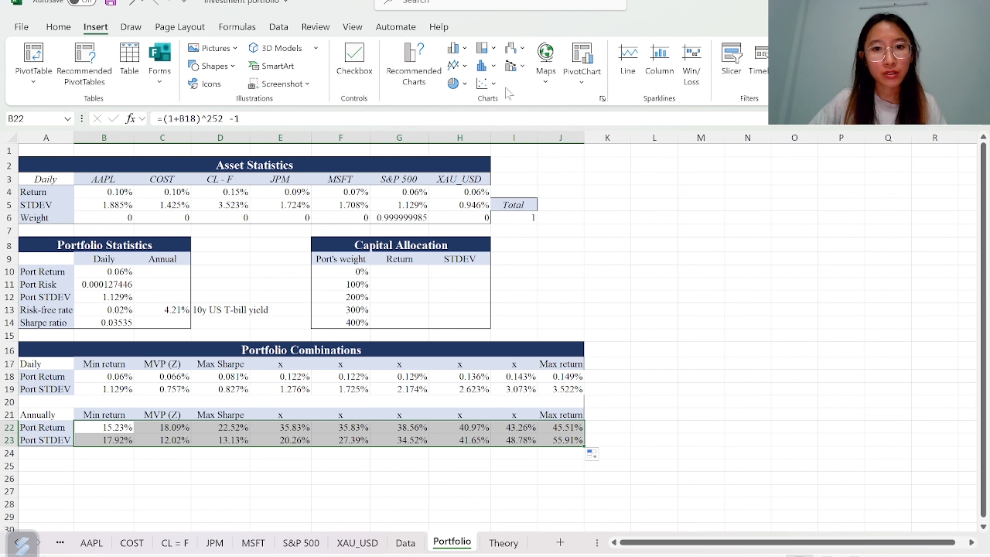
left_click(483, 83)
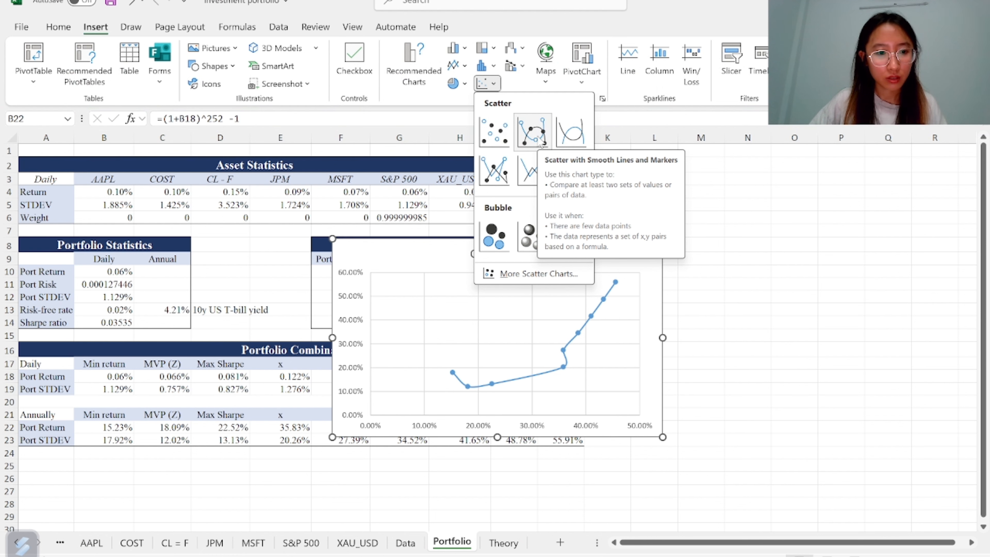
left_click(754, 254)
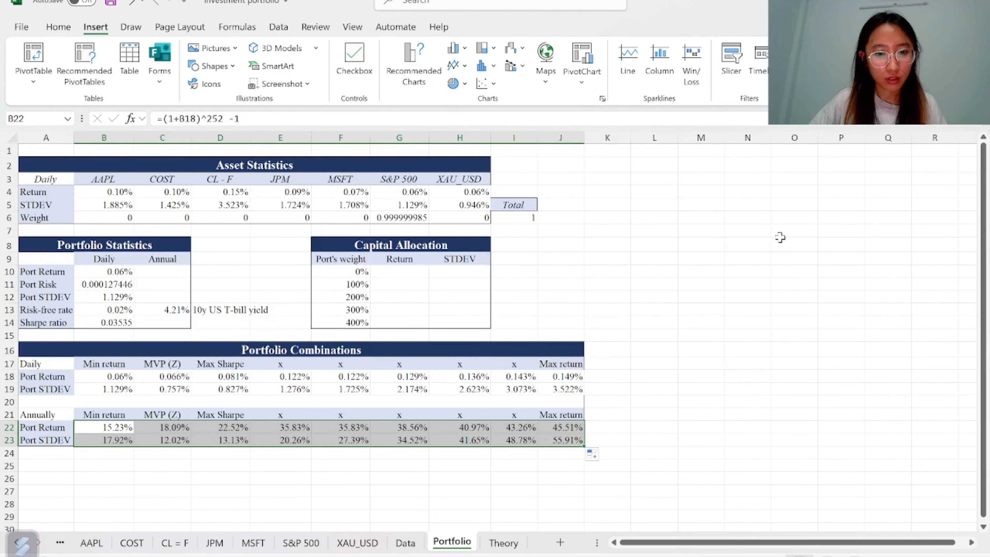
left_click(684, 254)
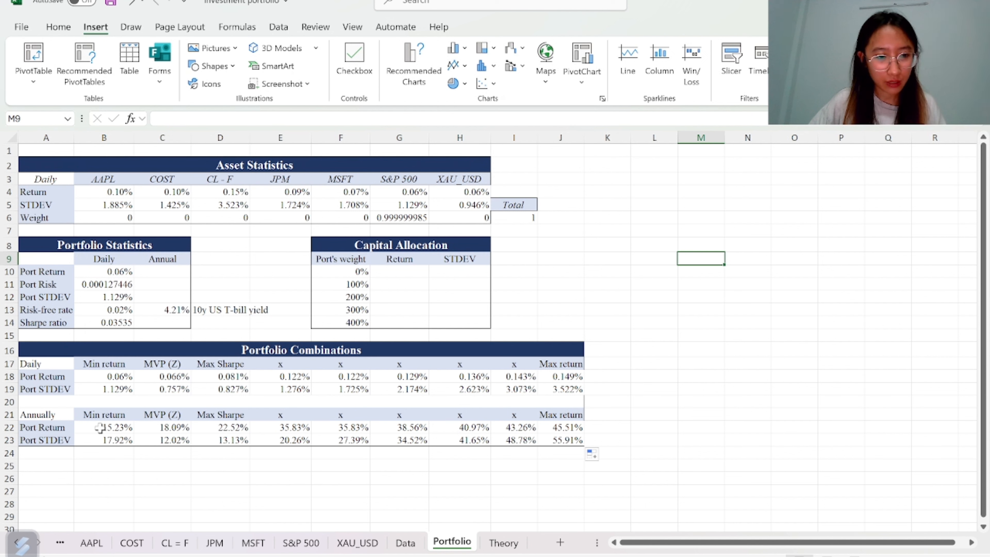
Inspect the intermediate portfolio cells in E18:F19 and the formula in E19
left_click_drag(101, 427, 564, 437)
left_click(294, 436)
left_click(333, 429)
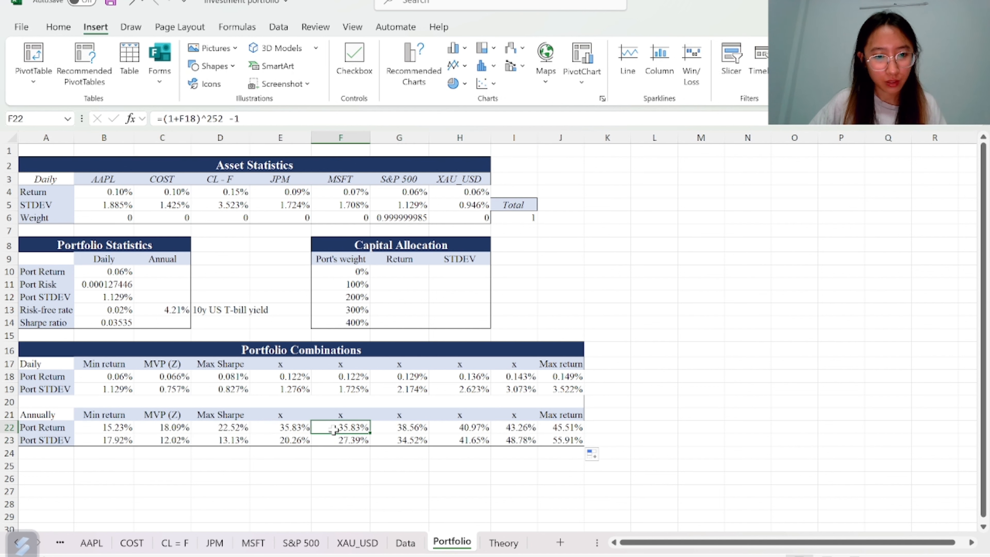
left_click_drag(283, 377, 340, 388)
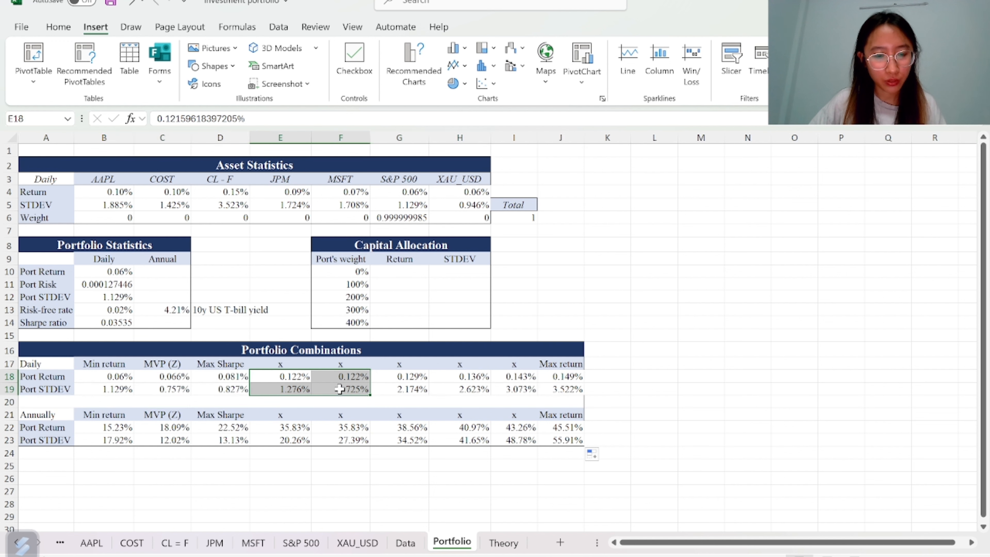
left_click(285, 389)
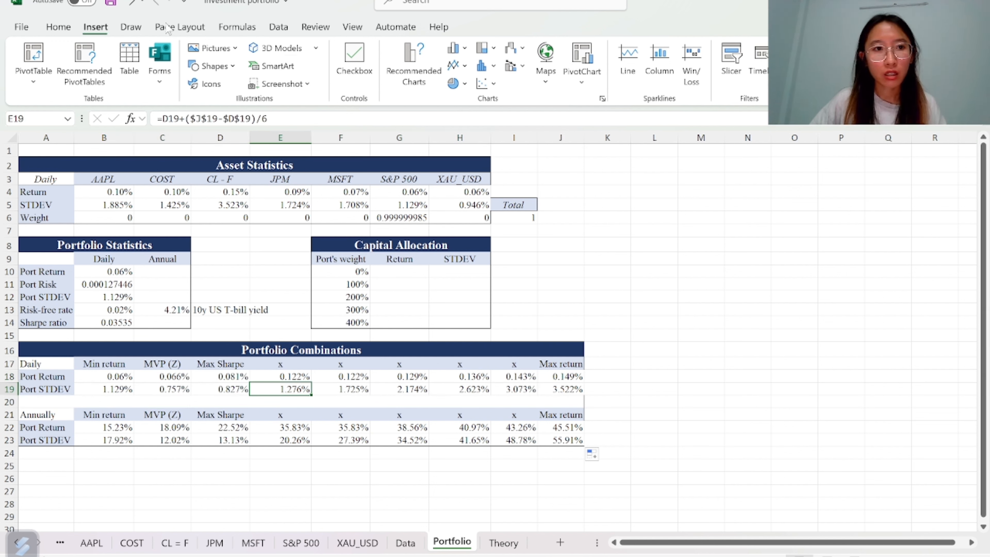
Open Solver and switch the objective for B10 to maximise
left_click(278, 26)
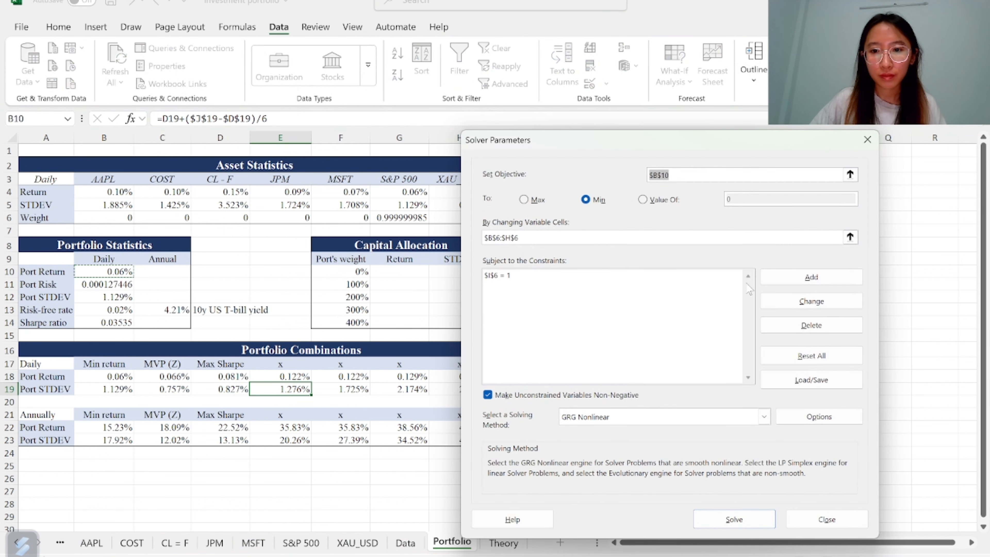
left_click(524, 199)
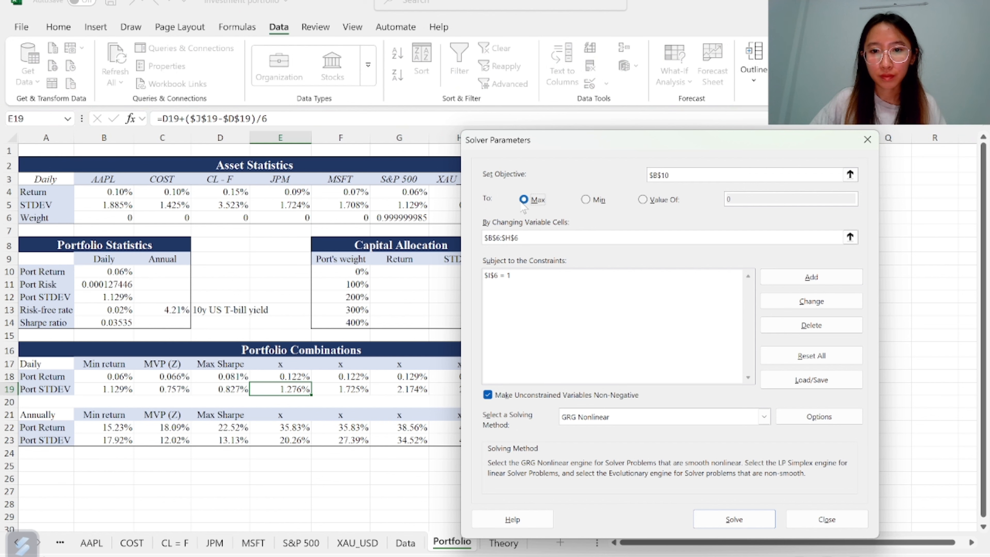
left_click(810, 300)
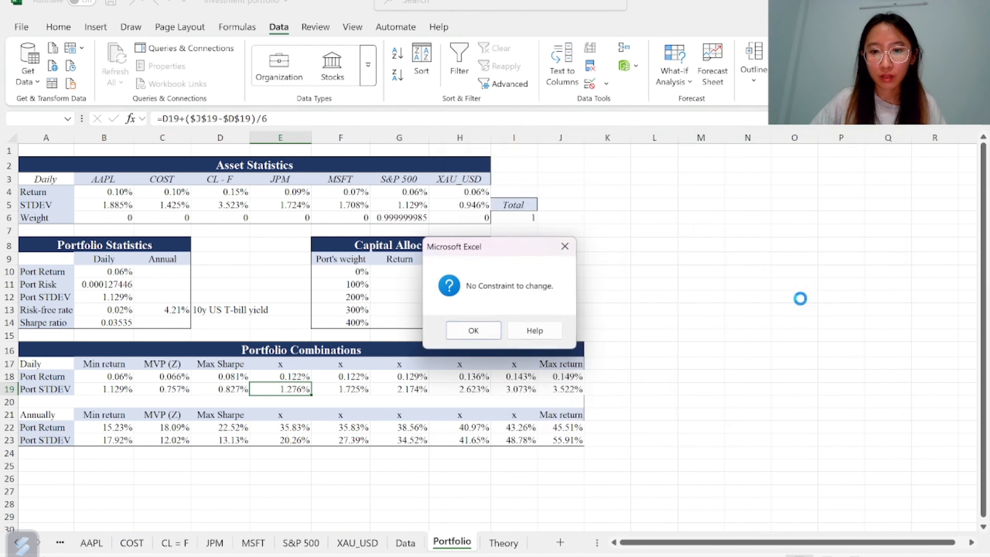
left_click(473, 331)
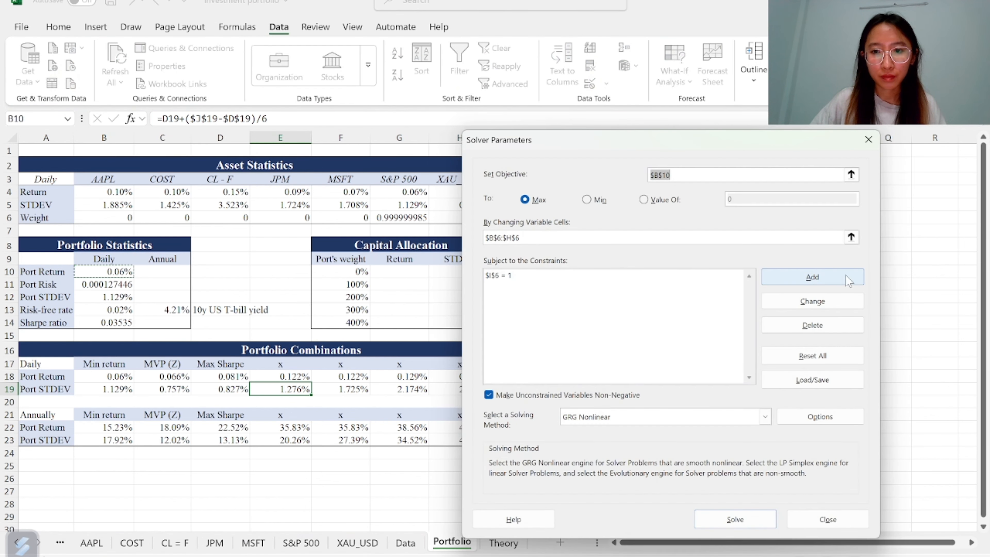
Add a Solver constraint setting B12 equal to E19, solve, and keep the Solver solution
left_click(840, 281)
left_click_drag(653, 299, 729, 231)
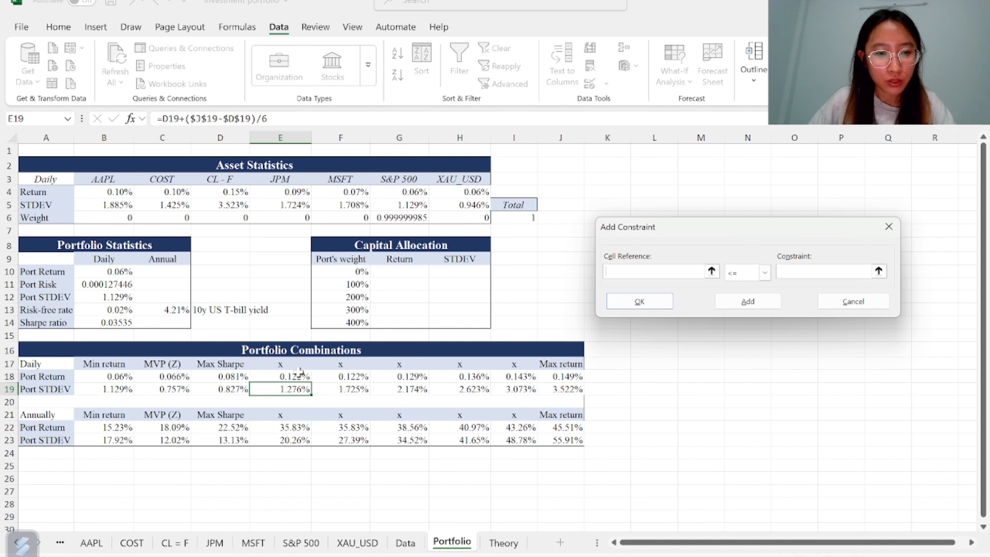
left_click(284, 365)
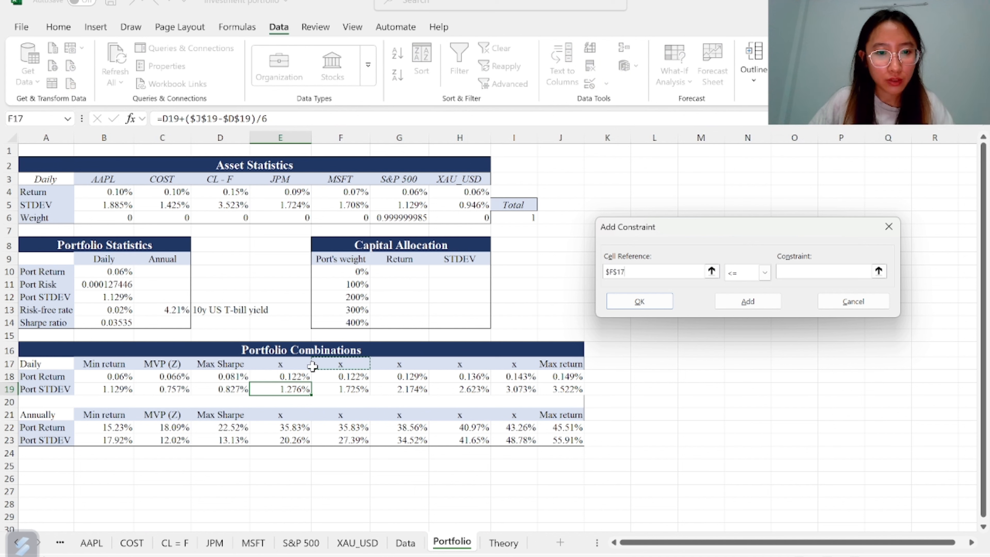
left_click(342, 366)
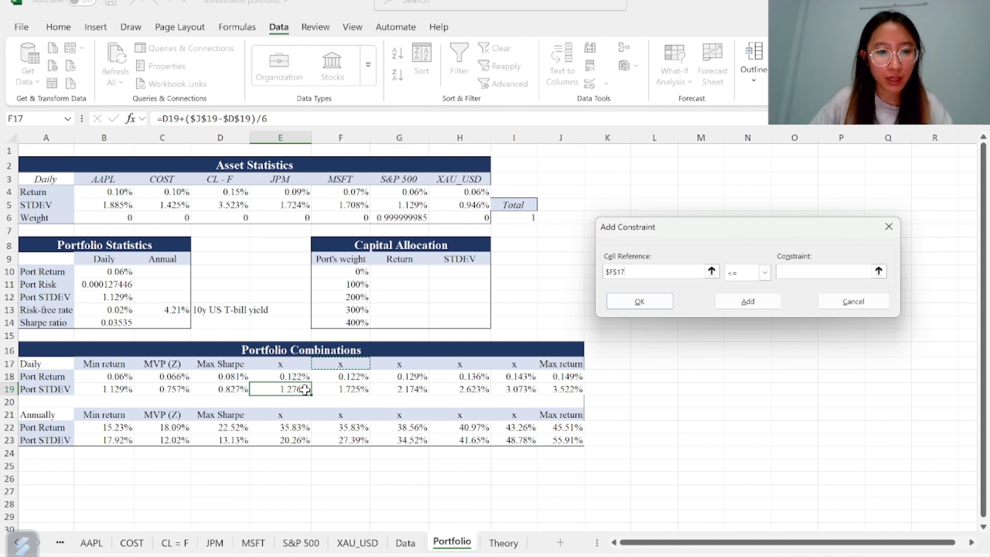
left_click(295, 390)
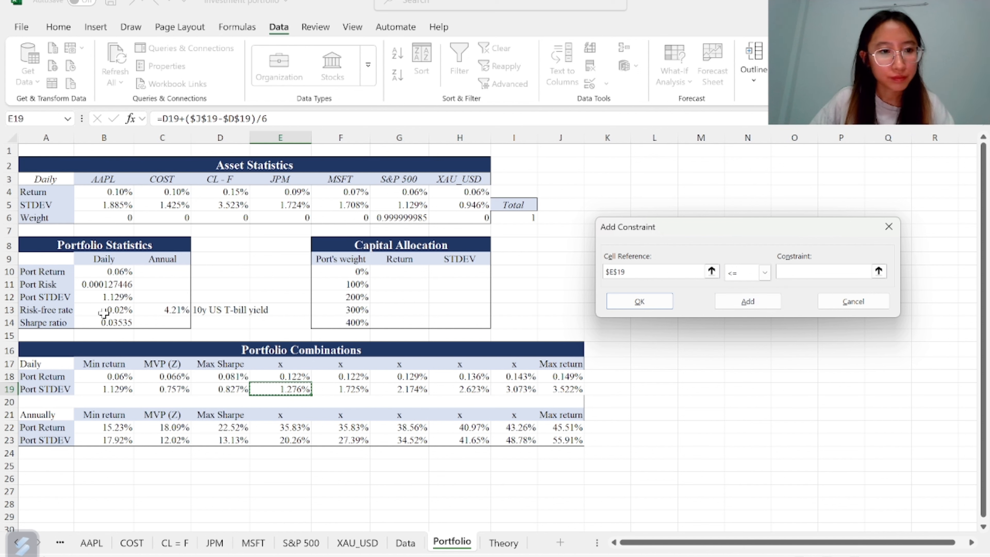
left_click(102, 297)
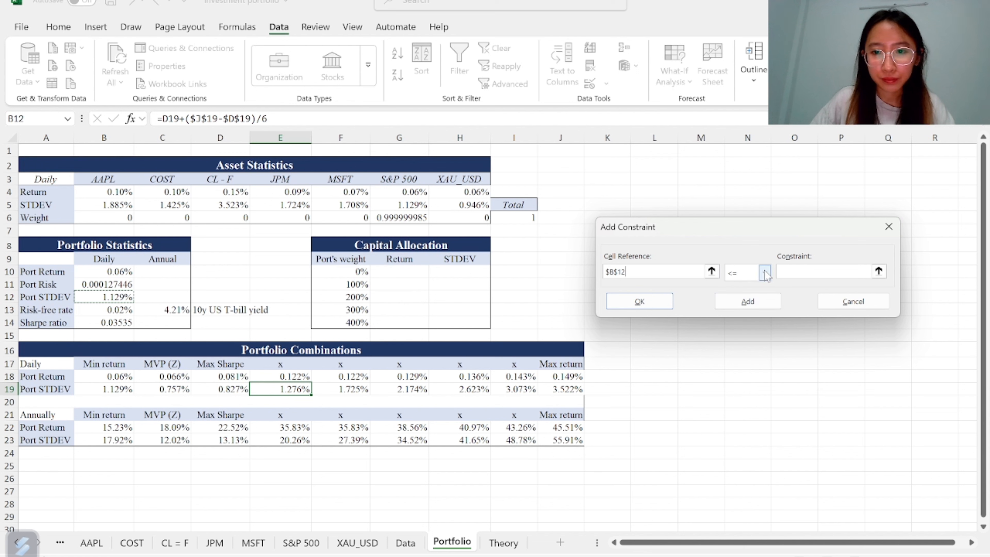
left_click(764, 272)
left_click(740, 297)
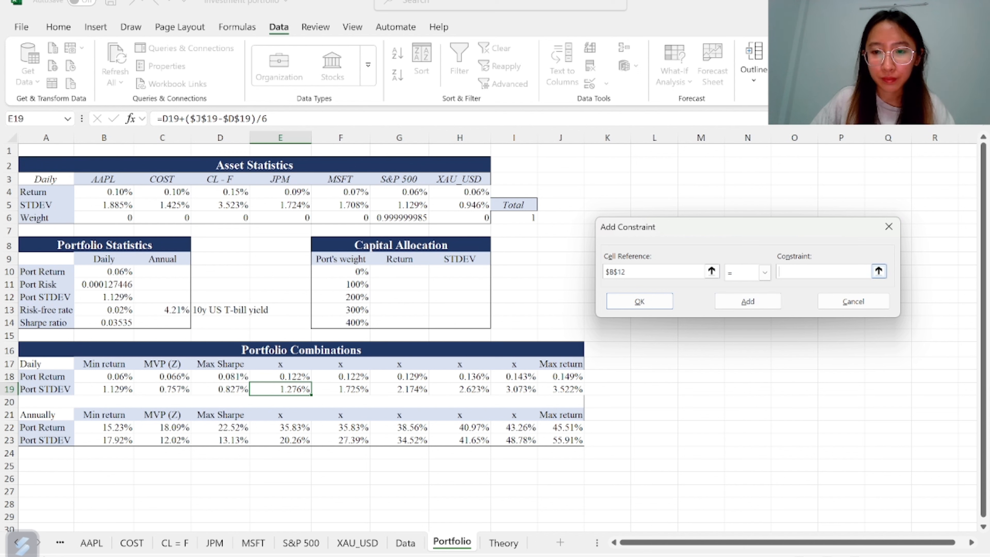
left_click(259, 389)
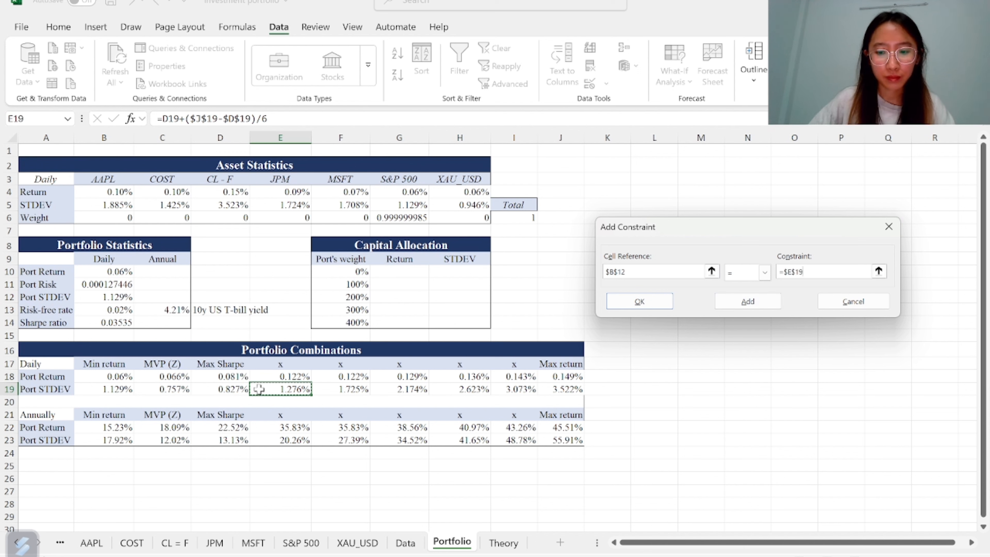
key("Return")
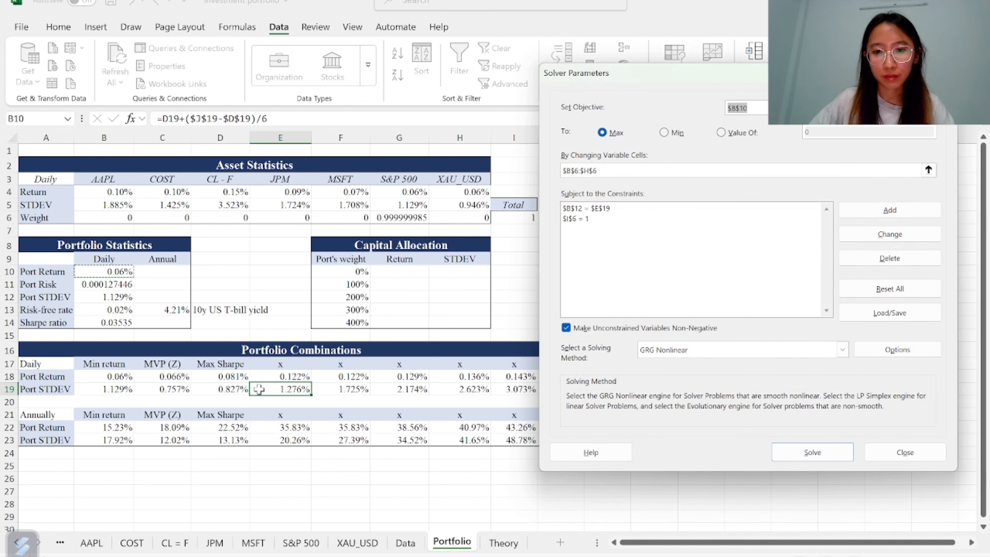
key("Return")
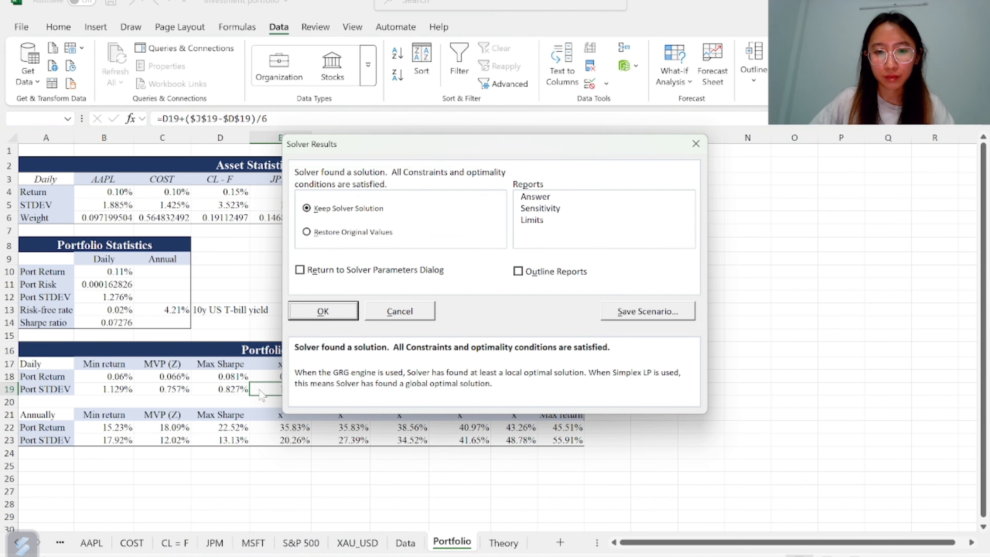
key("Return")
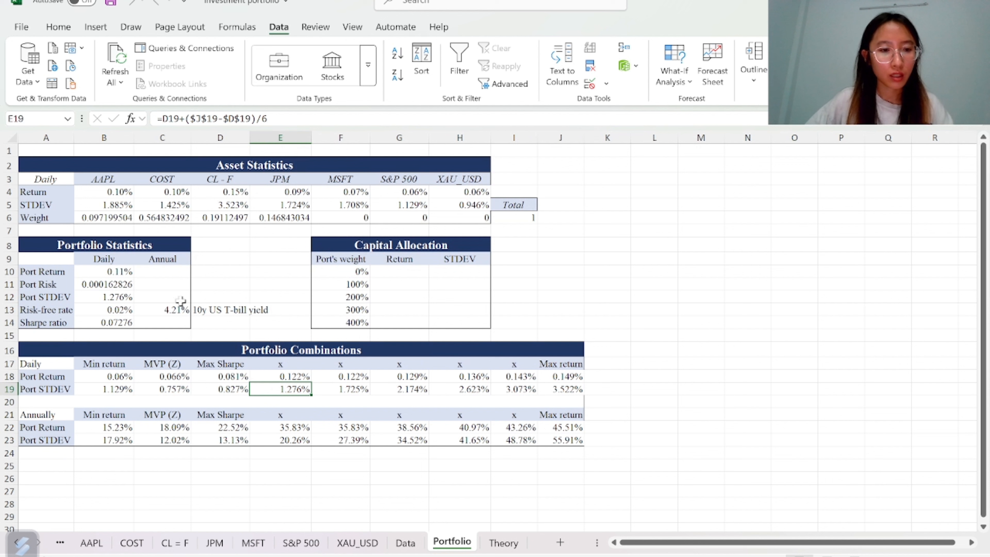
Copy the portfolio return from B10 and paste it into E18 as a value only
left_click(106, 271)
key("ctrl+c")
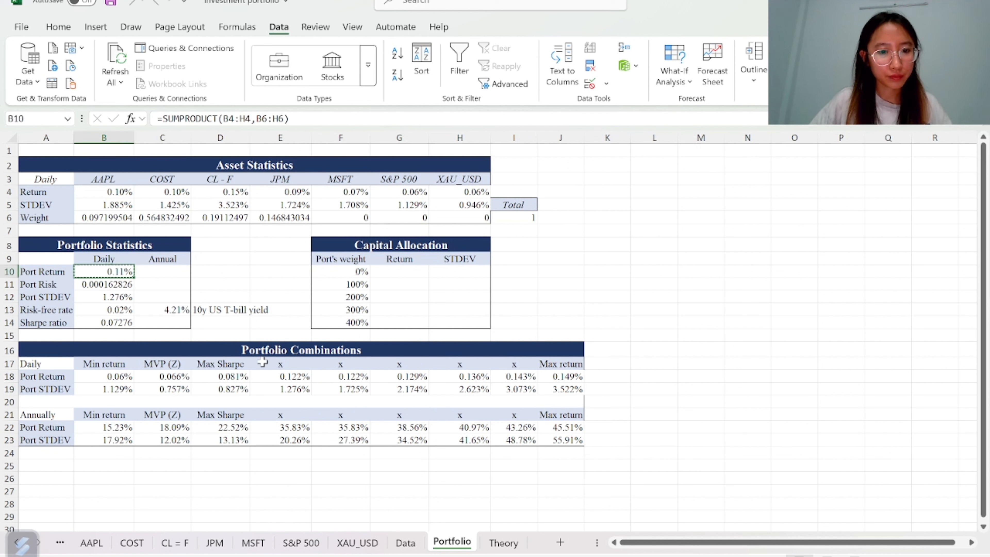
left_click(278, 375)
key("ctrl+v")
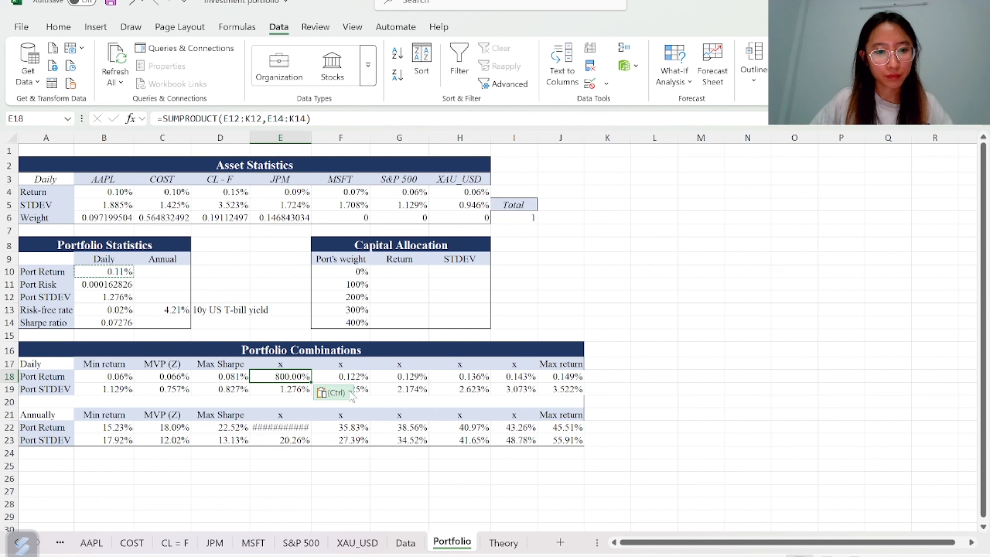
left_click(334, 391)
left_click(370, 497)
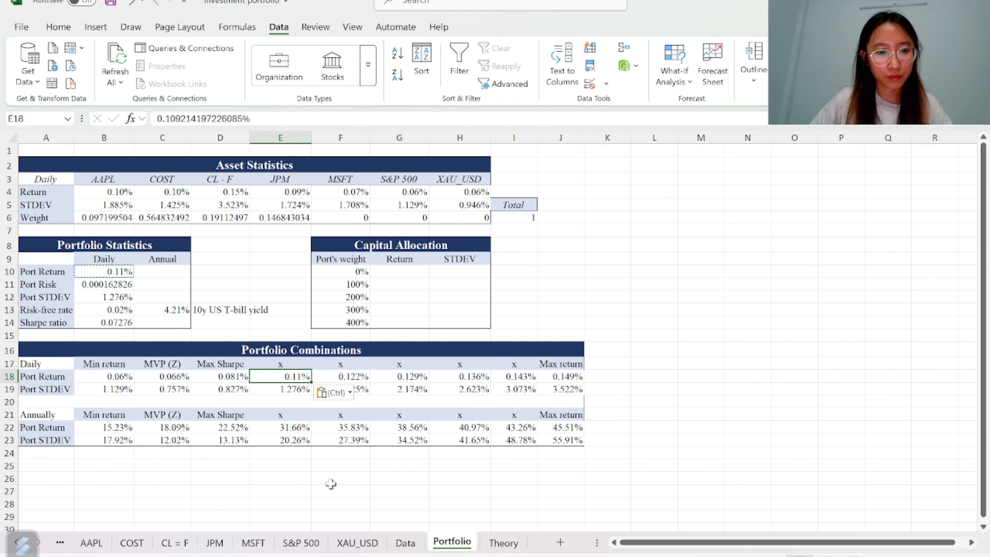
Insert a scatter chart with smooth lines and markers from the annual return and standard deviation rows B22:J23
left_click(566, 476)
left_click(89, 429)
left_click_drag(89, 429, 565, 439)
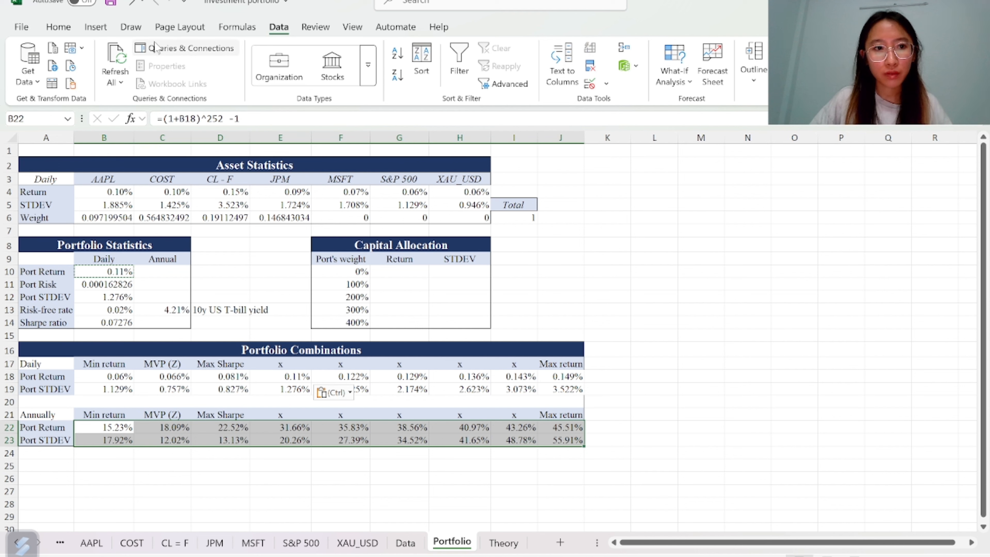
left_click(95, 26)
left_click(487, 83)
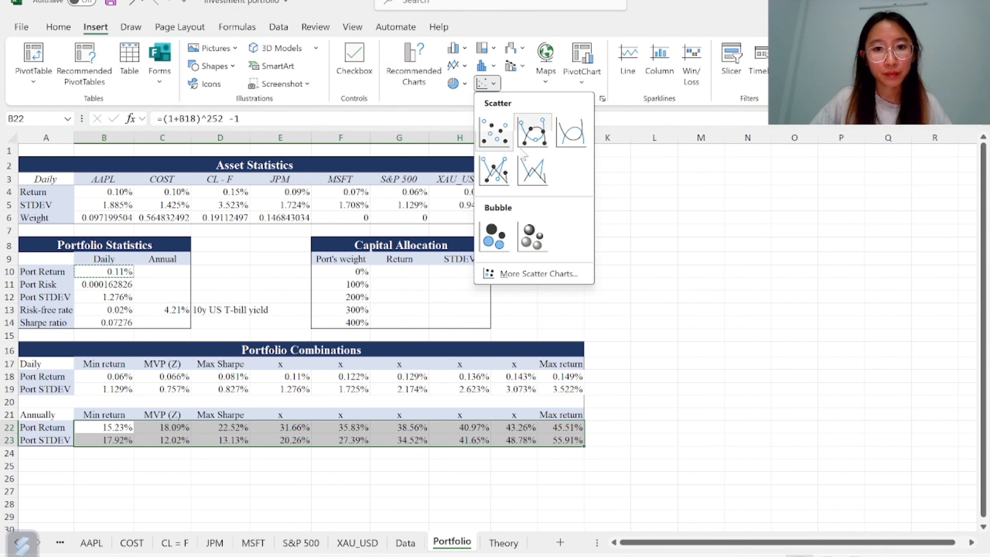
left_click(533, 132)
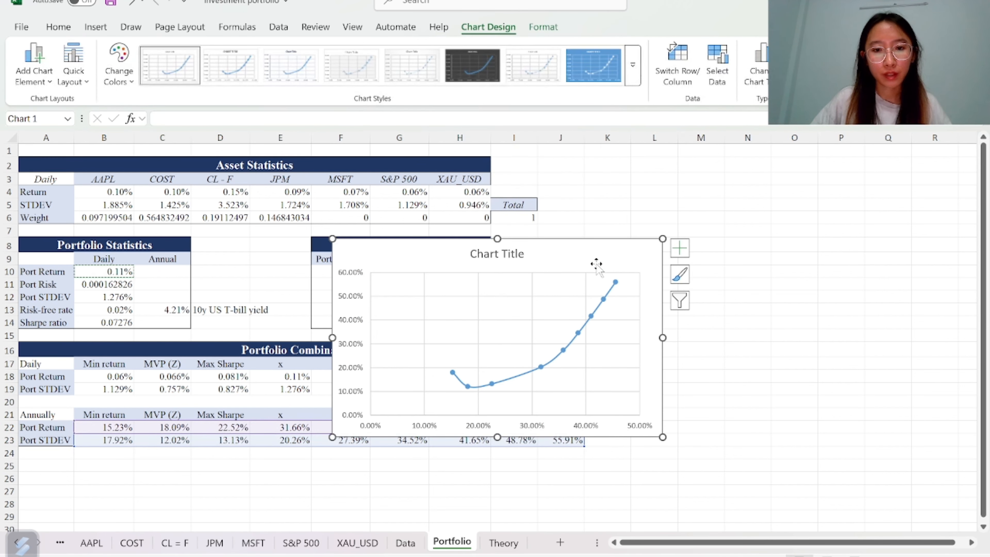
Add a chart series named Efficient frontier with X values B23:J23 and Y values B22:J22
left_click_drag(601, 261, 774, 181)
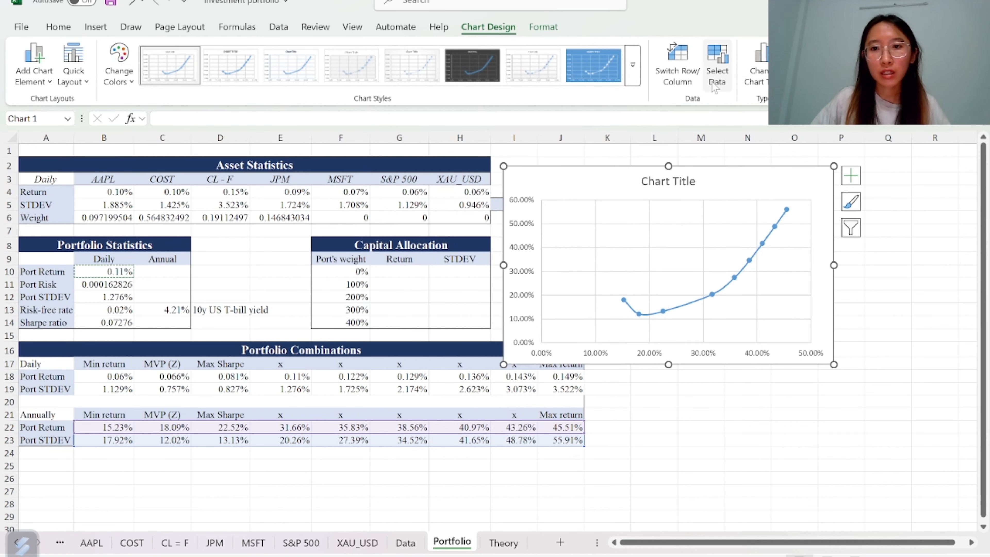
left_click(717, 70)
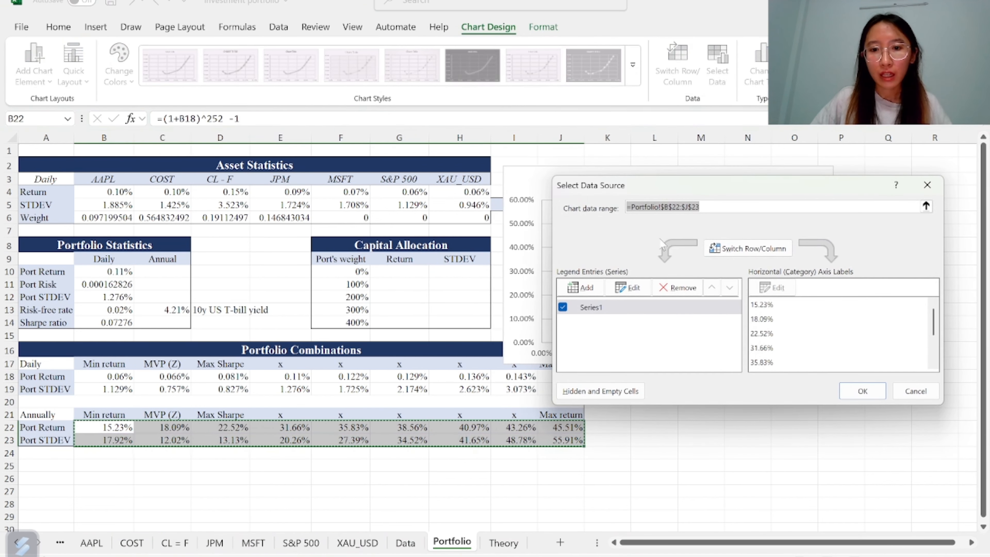
left_click(583, 287)
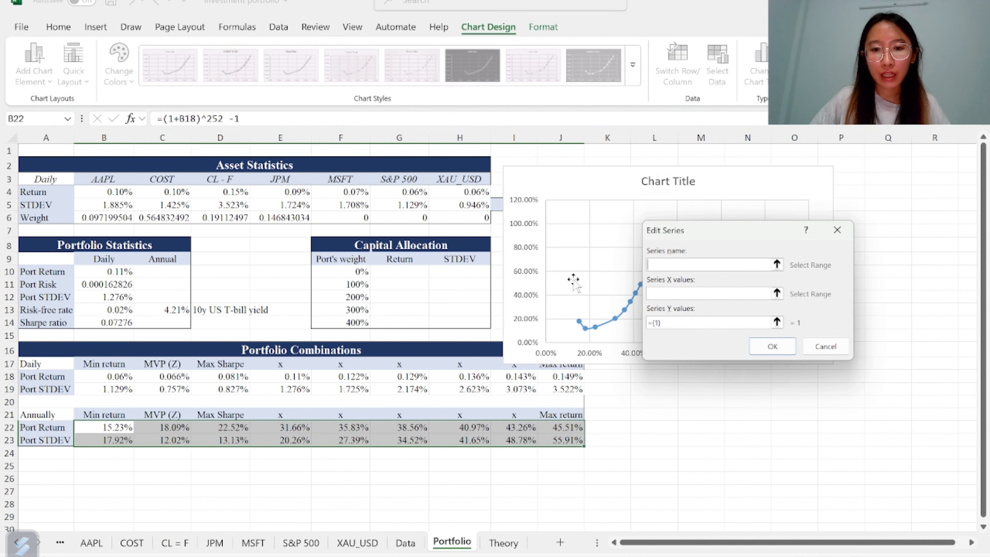
left_click_drag(736, 233, 753, 306)
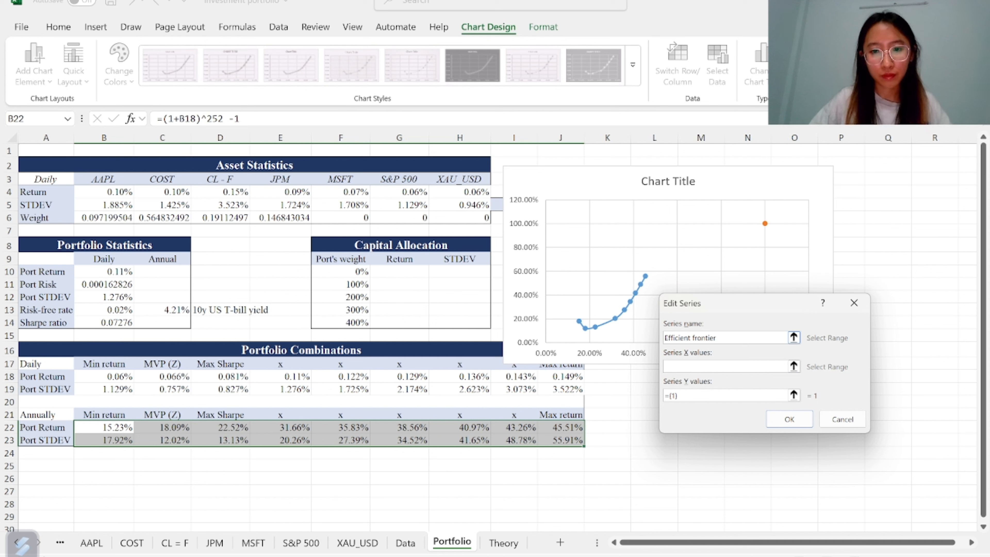
left_click(786, 366)
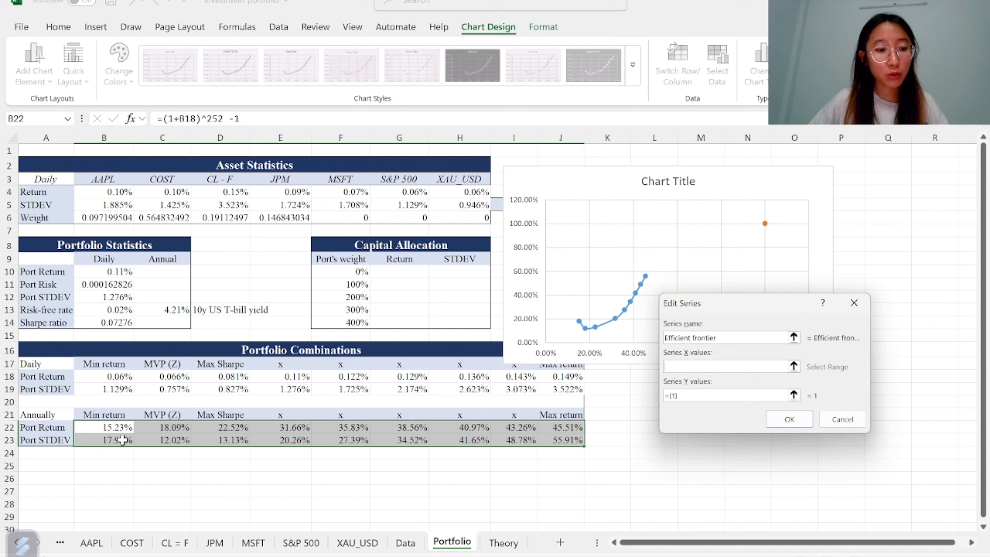
left_click_drag(87, 440, 569, 440)
left_click(713, 395)
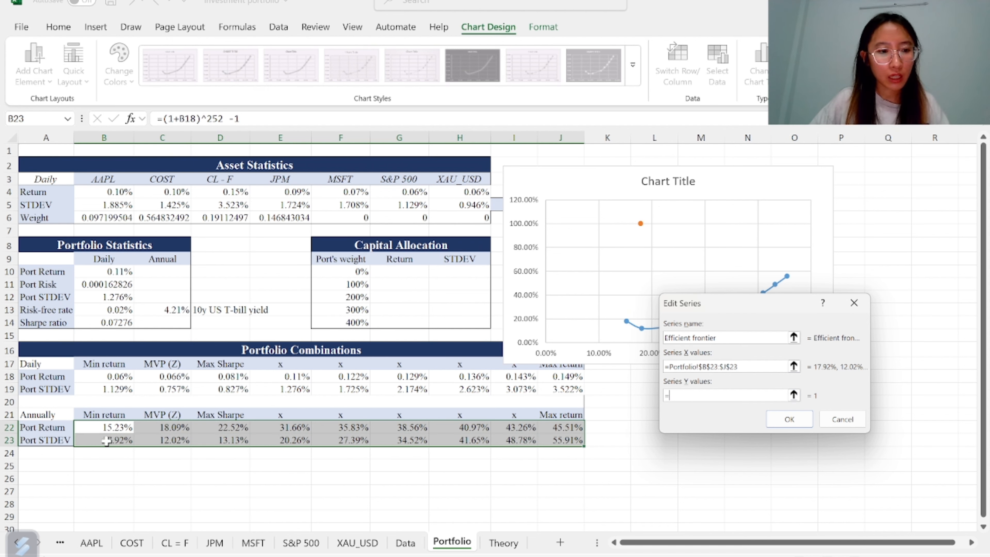
left_click_drag(104, 429, 571, 429)
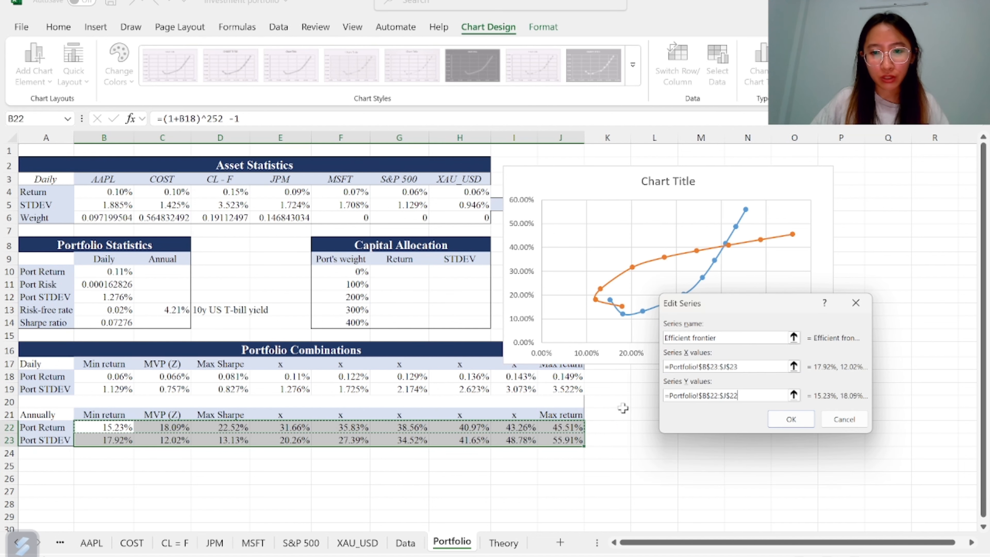
left_click(799, 421)
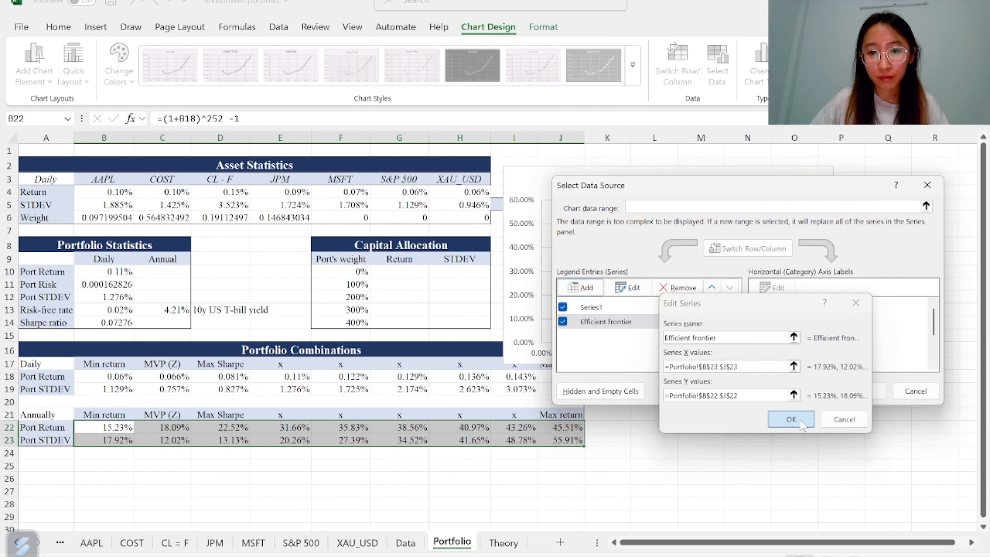
Remove Series1 from the chart's data source, leaving only the Efficient frontier series
left_click(645, 307)
left_click(677, 288)
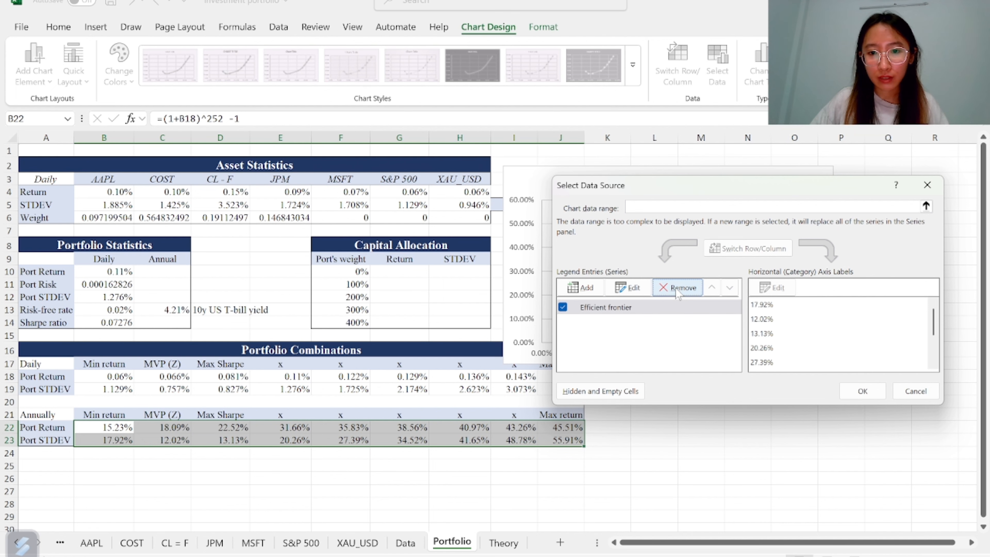
left_click_drag(756, 191, 724, 369)
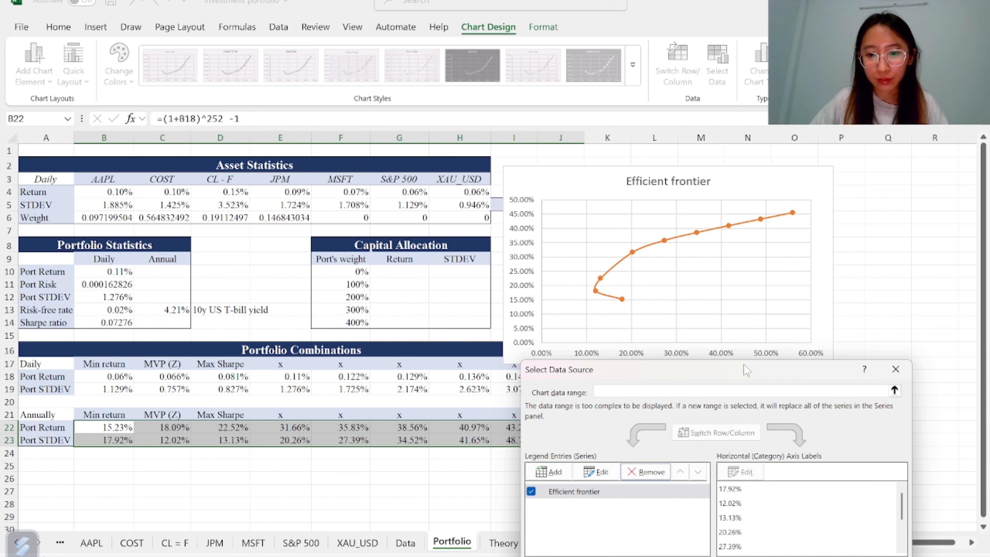
left_click_drag(745, 370, 756, 258)
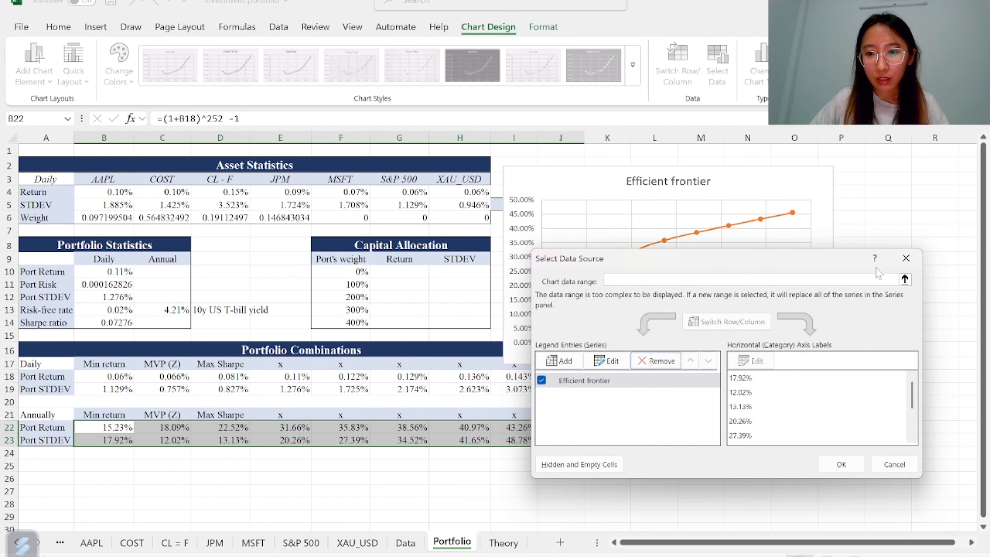
left_click(842, 467)
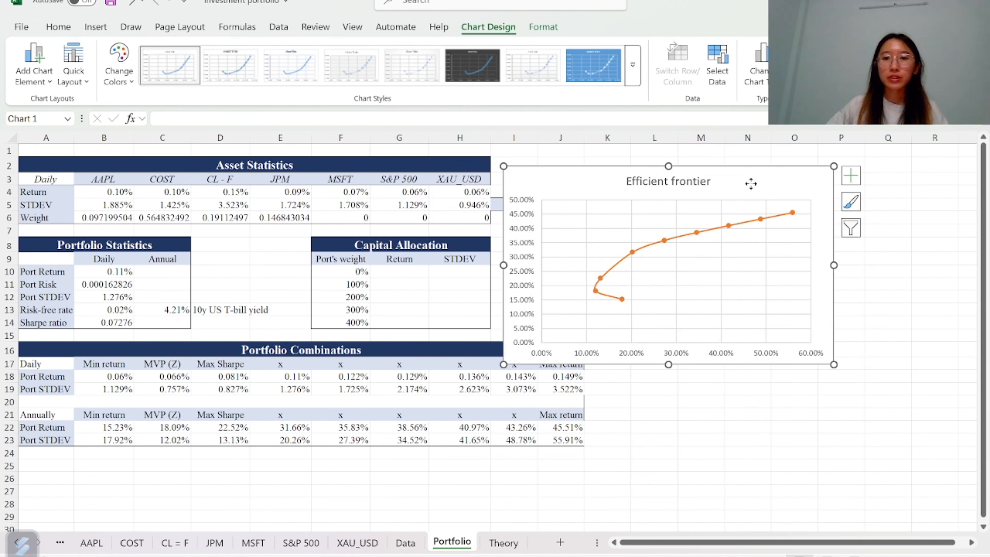
Move the efficient frontier chart to sit beside the Asset Statistics table
left_click_drag(751, 183, 816, 168)
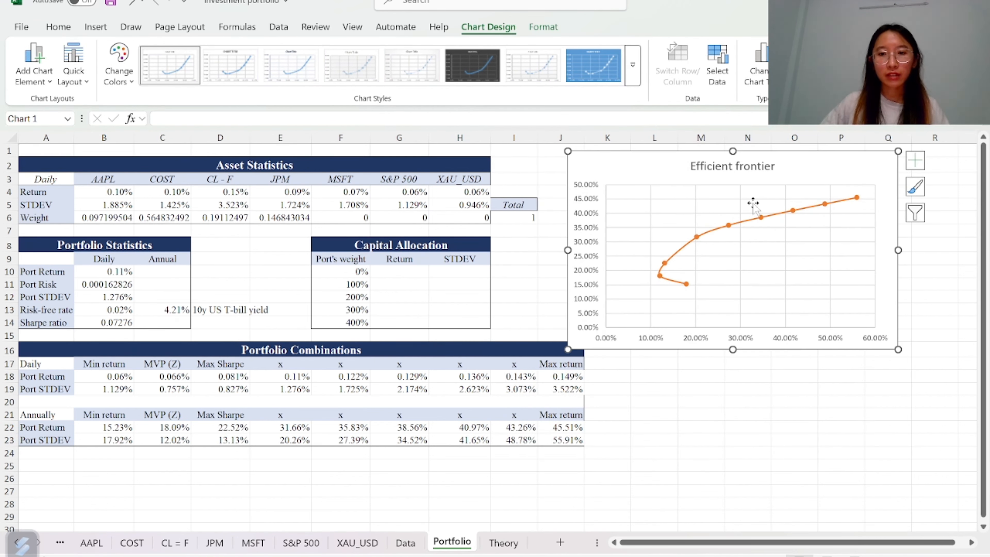
left_click_drag(752, 203, 817, 170)
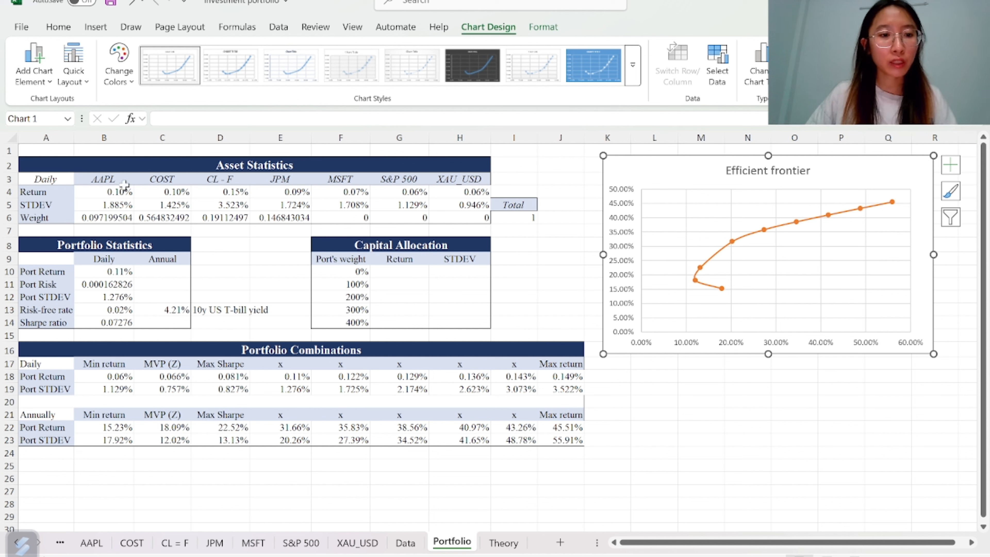
Review the asset headers, the risk-free rate label and the Capital Allocation portfolio weights
left_click_drag(101, 180, 453, 182)
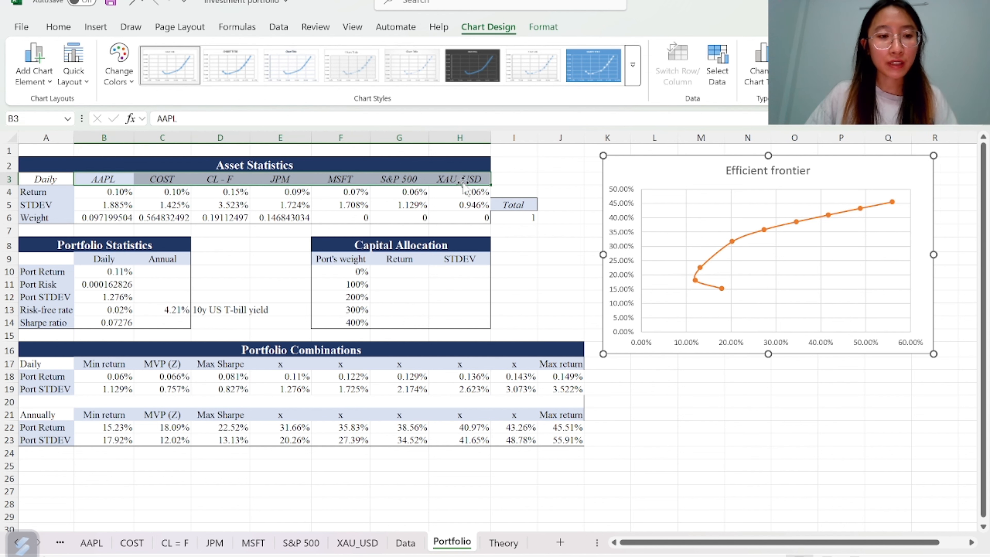
left_click(283, 250)
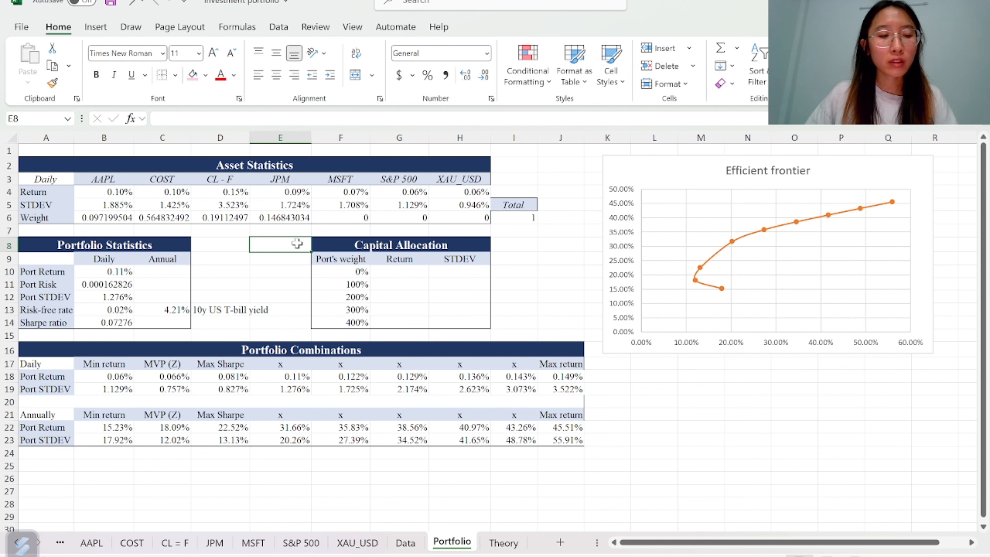
left_click(214, 309)
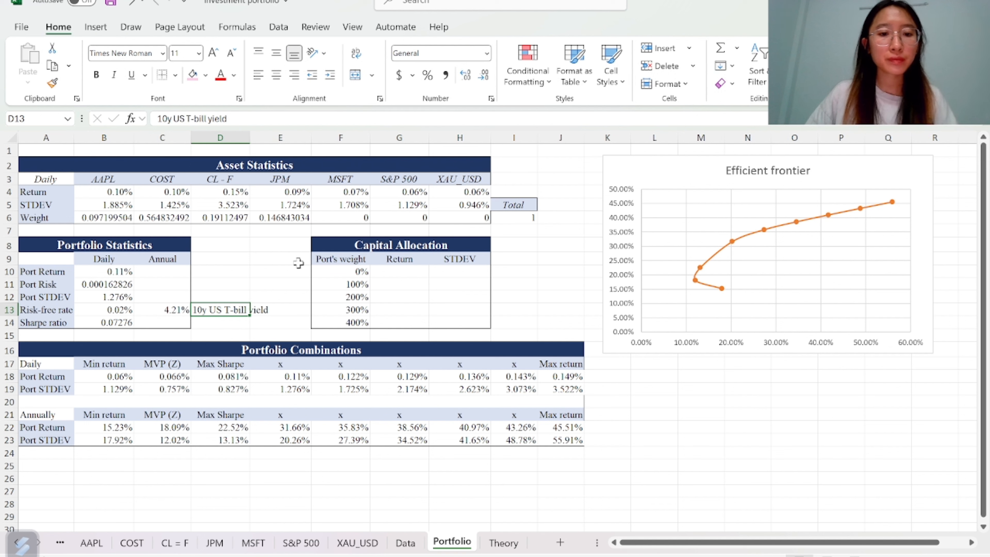
left_click(325, 272)
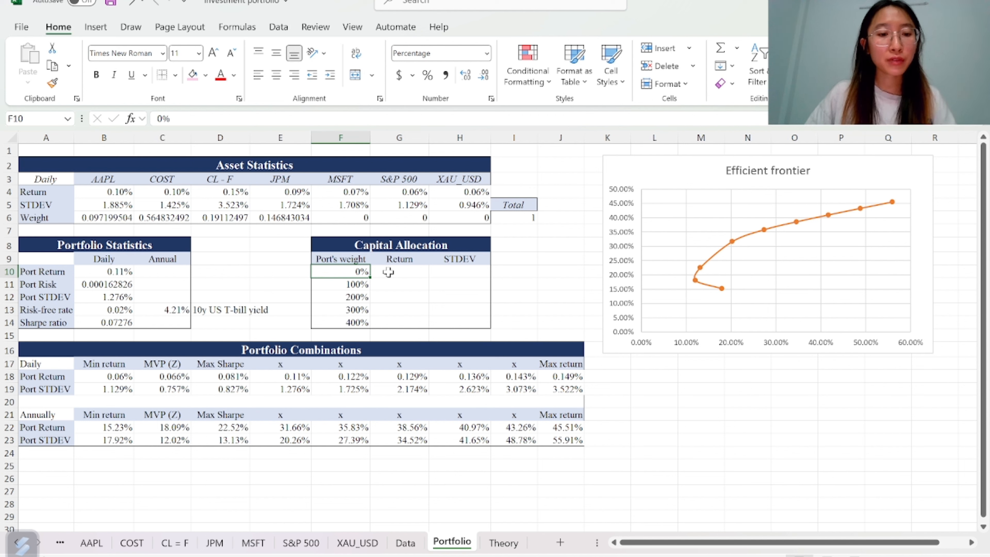
left_click(340, 287)
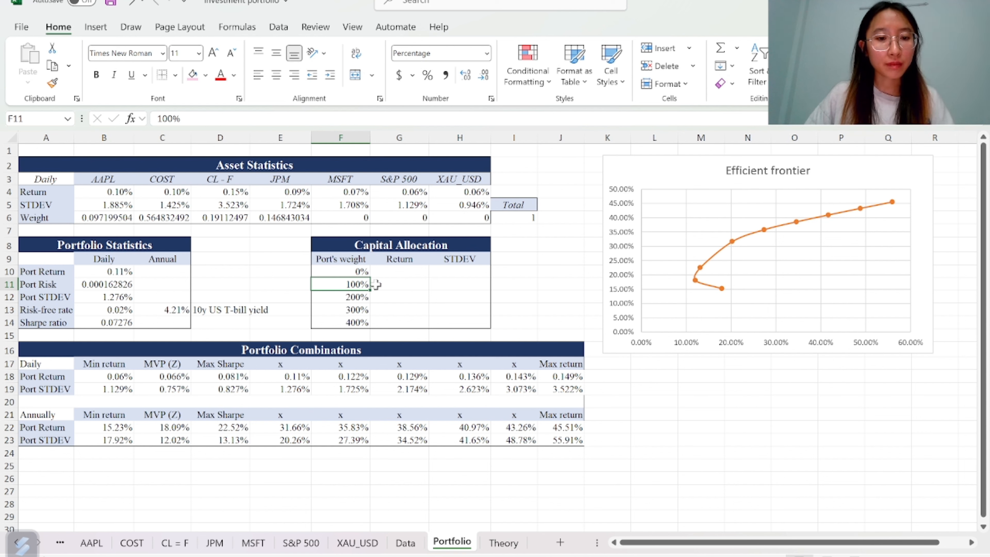
Enter the Capital Allocation return for the 0% weight as =$D$22*F10+$C$13*(1-F10), using the Max Sharpe annual return and risk-free rate
left_click_drag(331, 296, 333, 324)
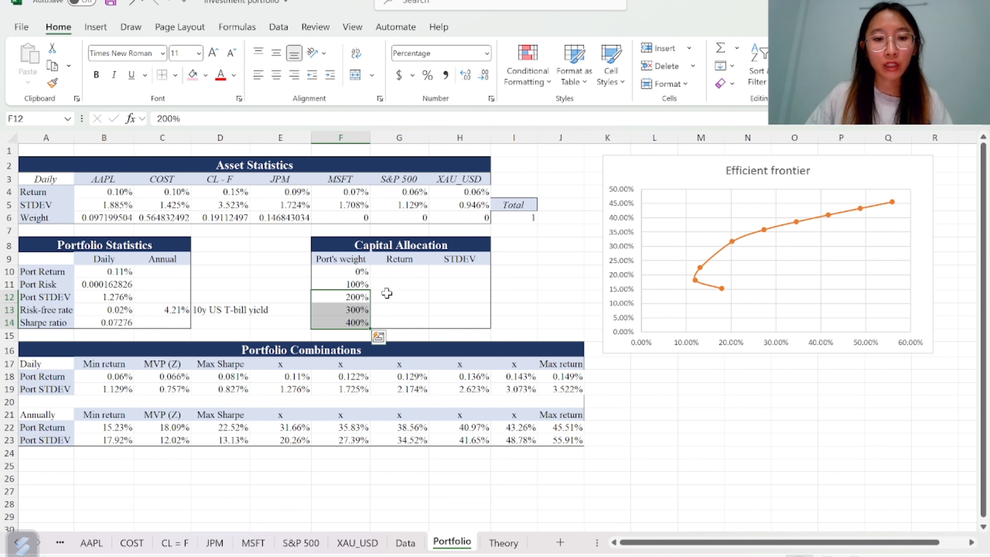
left_click(384, 272)
type("=")
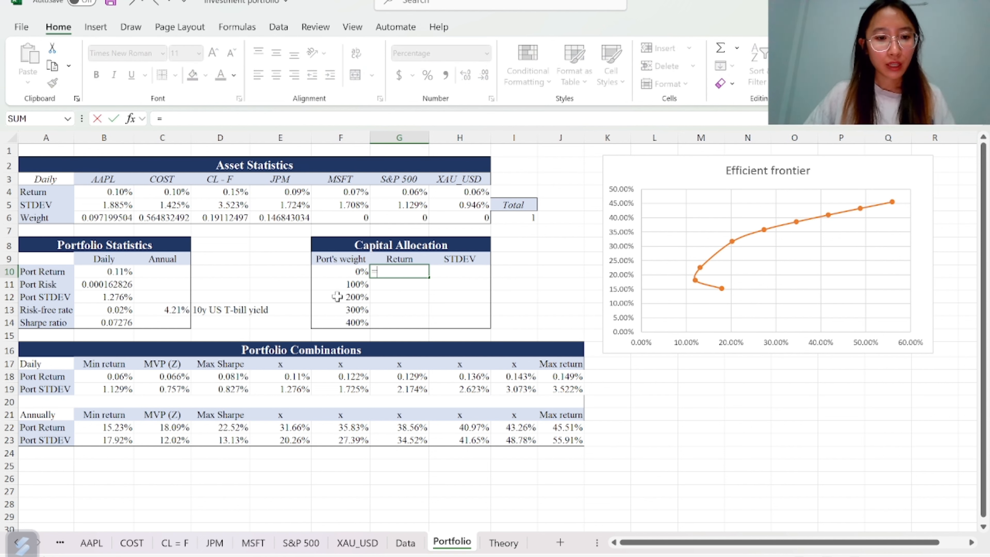
left_click(225, 376)
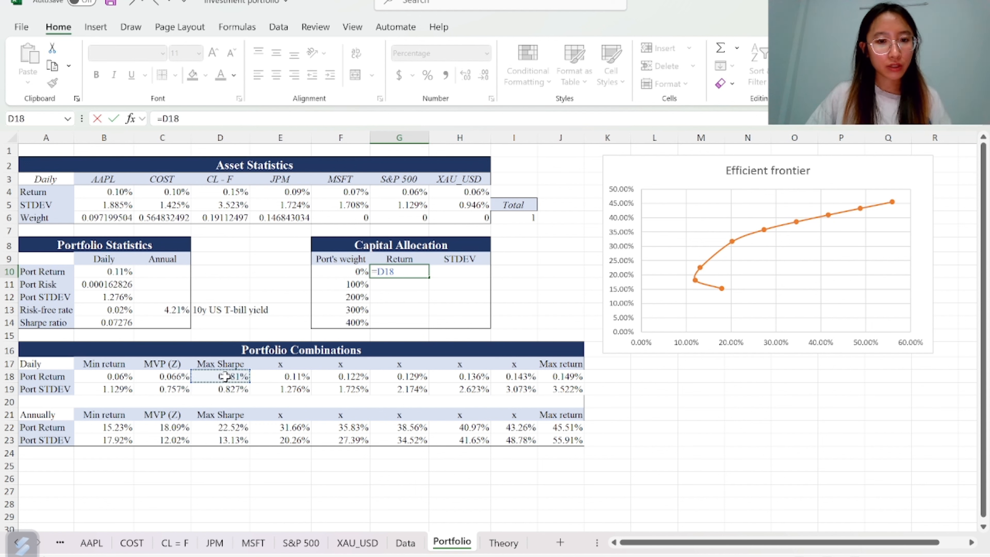
left_click(222, 428)
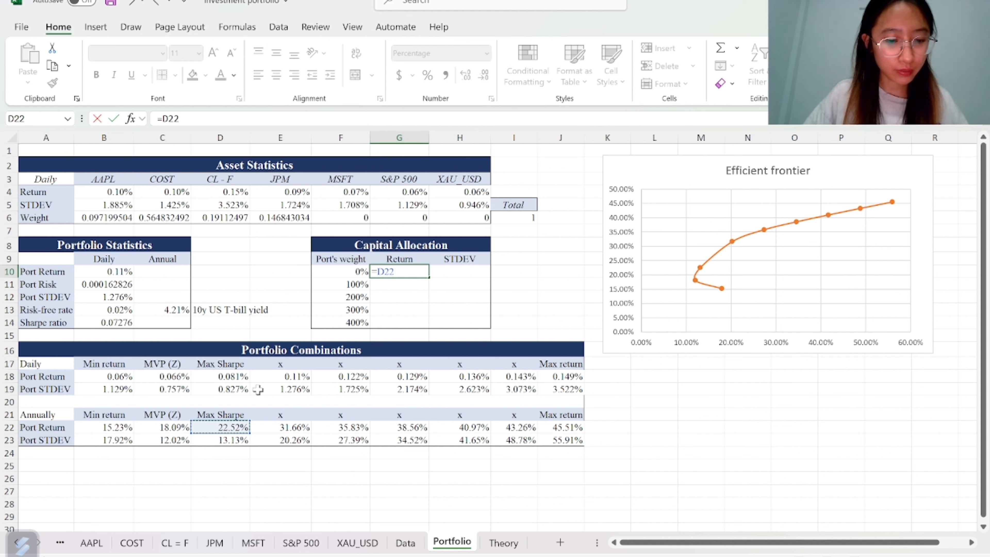
key("F4")
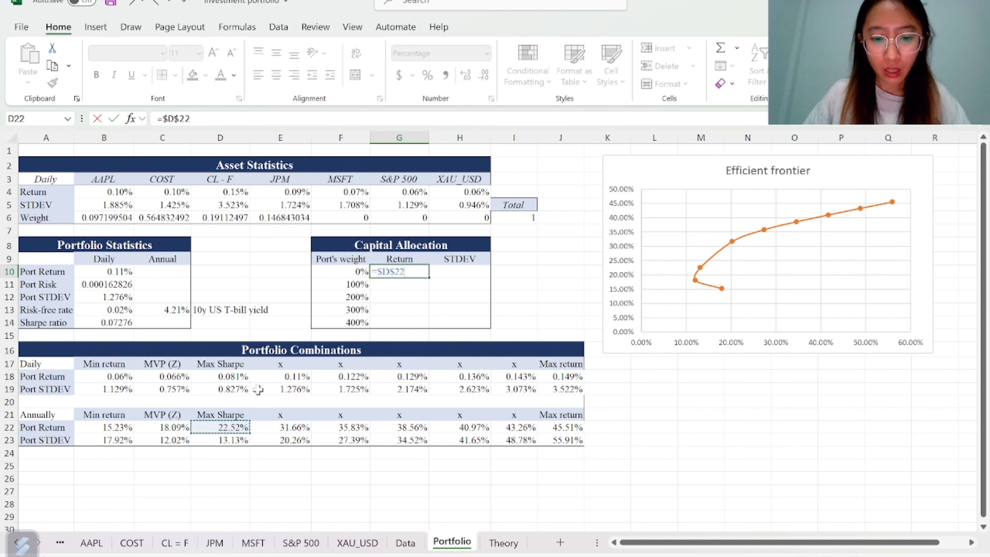
left_click(334, 273)
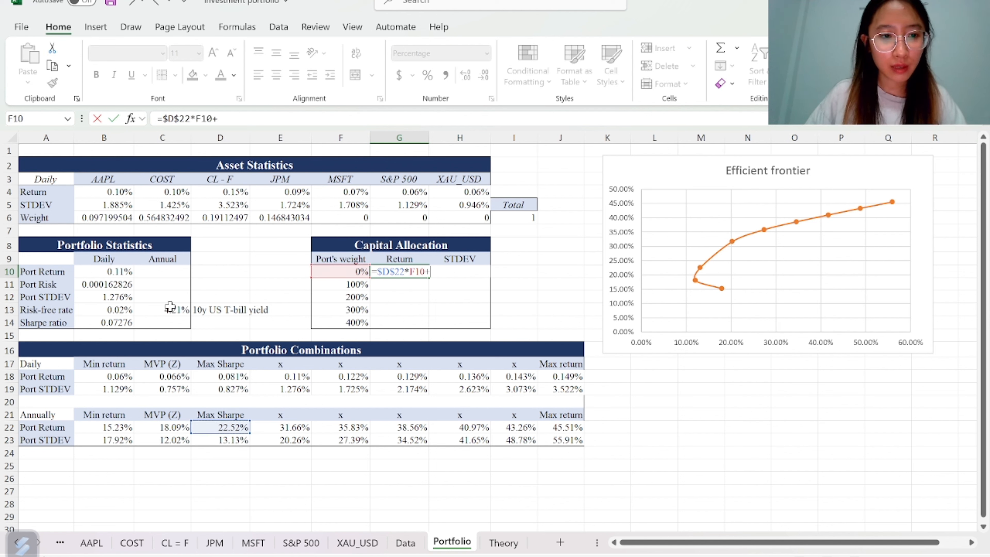
left_click(162, 310)
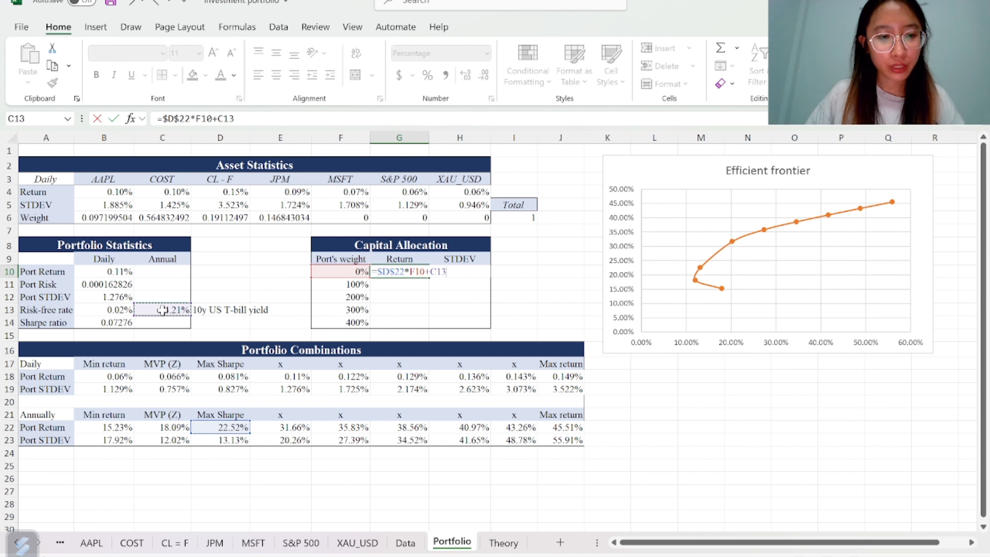
key("F4")
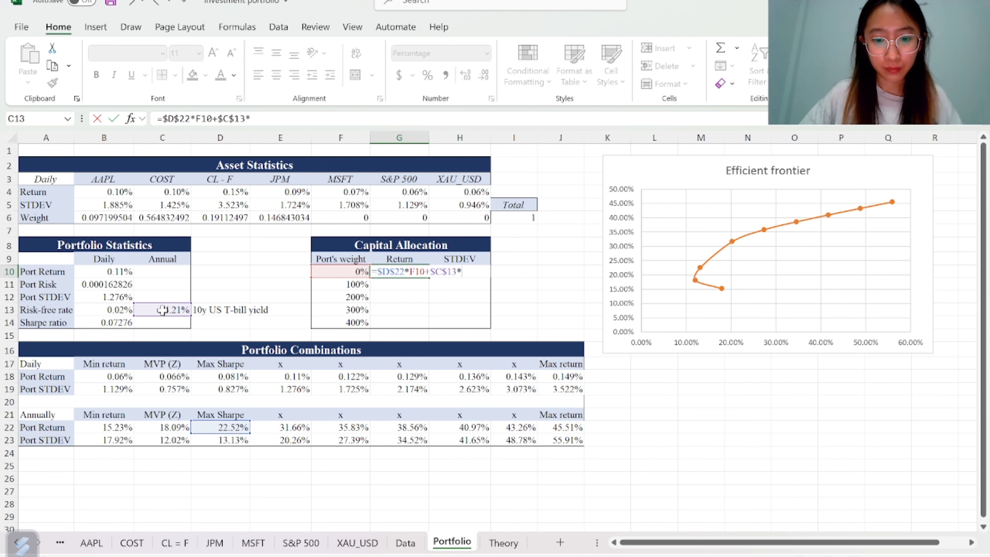
type("*(1-")
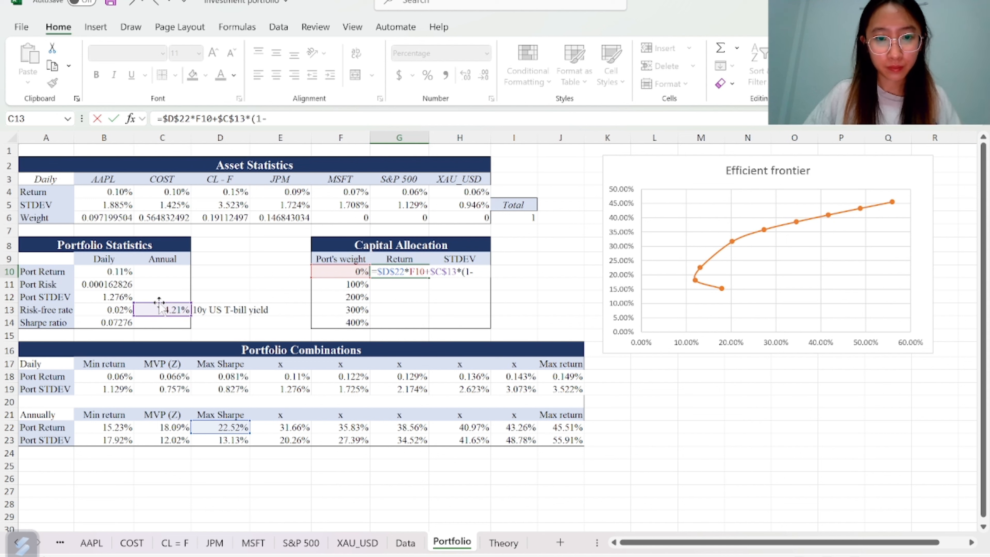
left_click(324, 273)
type(")")
key("Return")
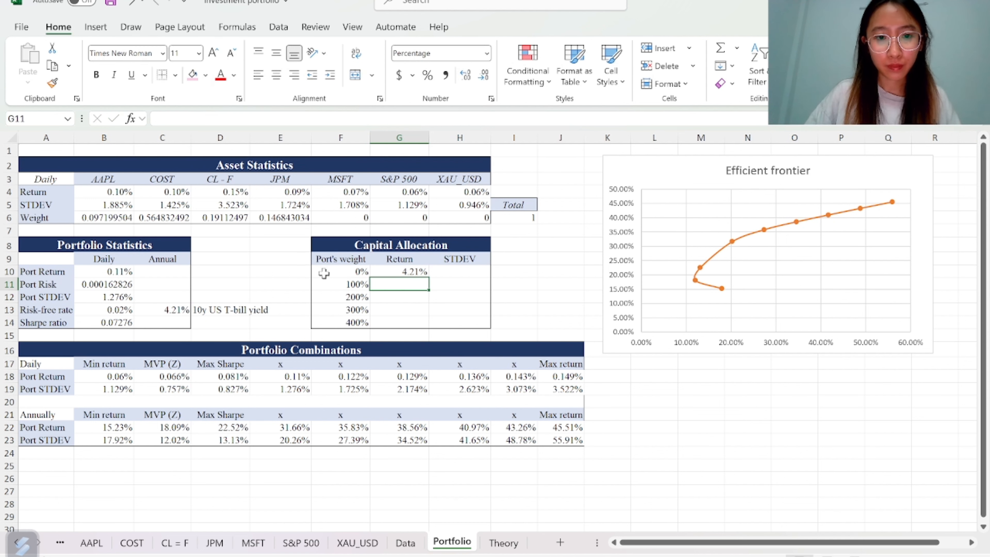
Enter the Capital Allocation STDEV for the 0% weight as =$D$23*F10, using the Max Sharpe annual STDEV
key("Up")
key("Right")
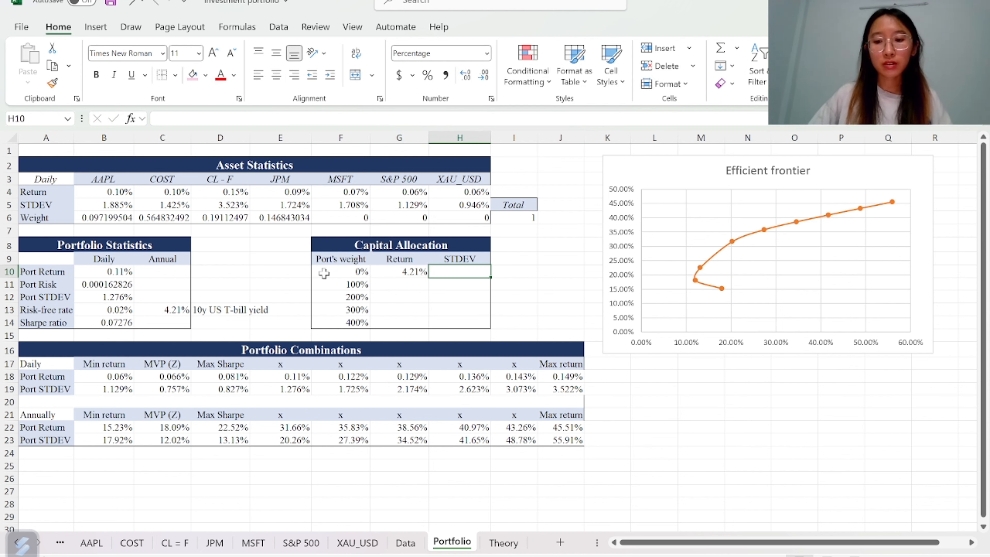
type("=")
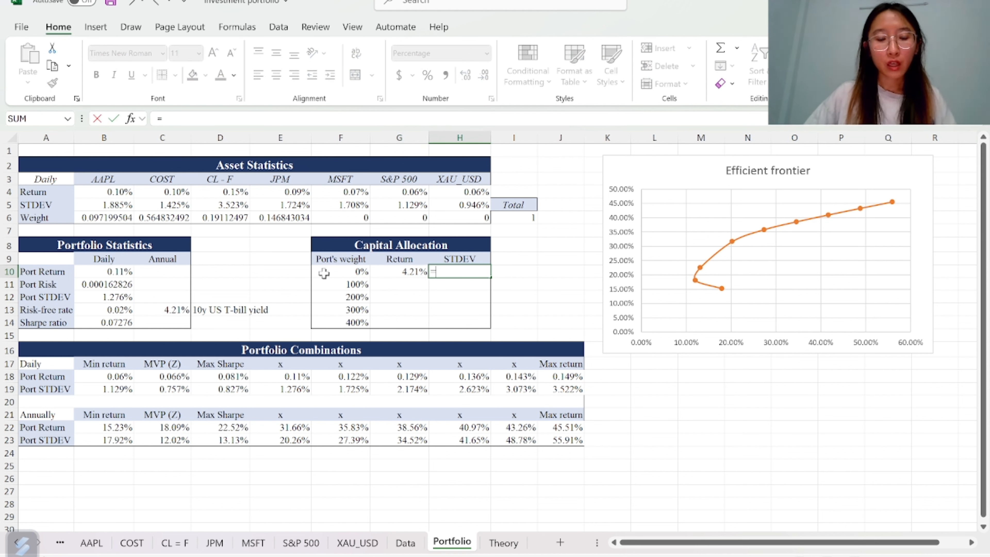
left_click(216, 442)
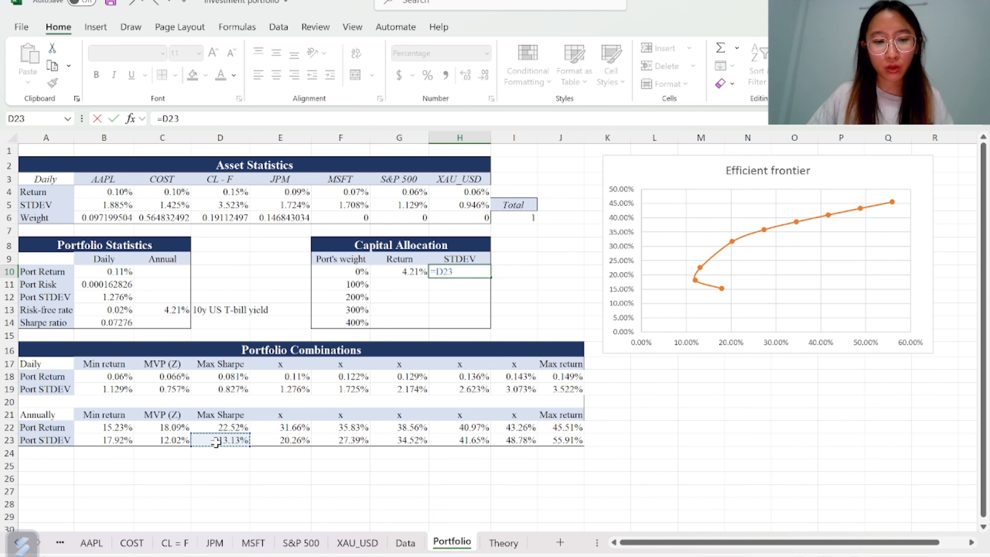
key("F4")
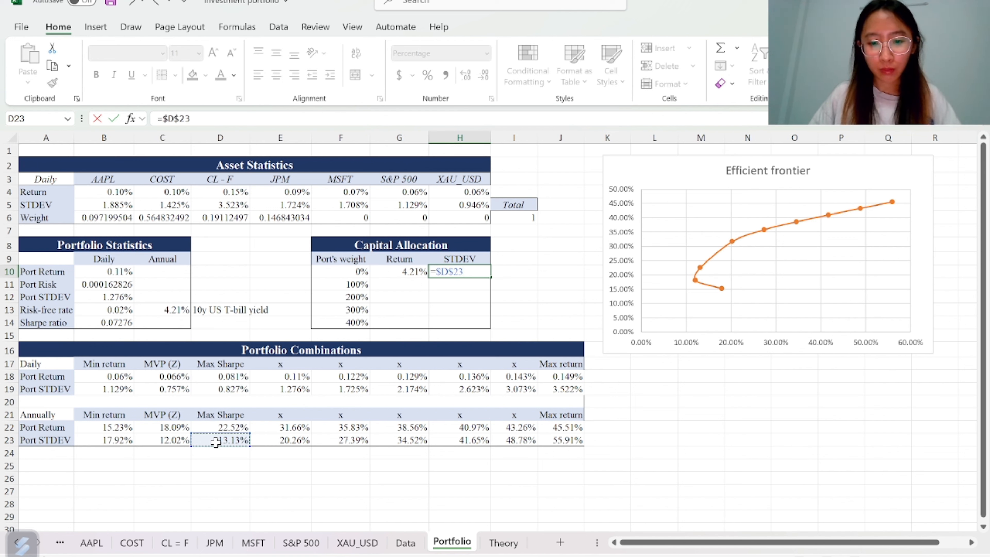
type("*")
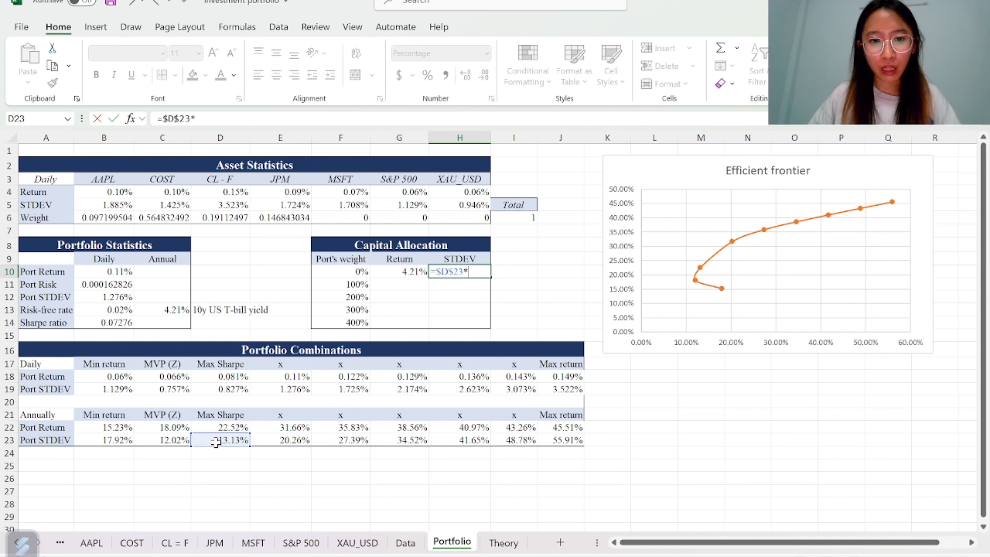
left_click(333, 272)
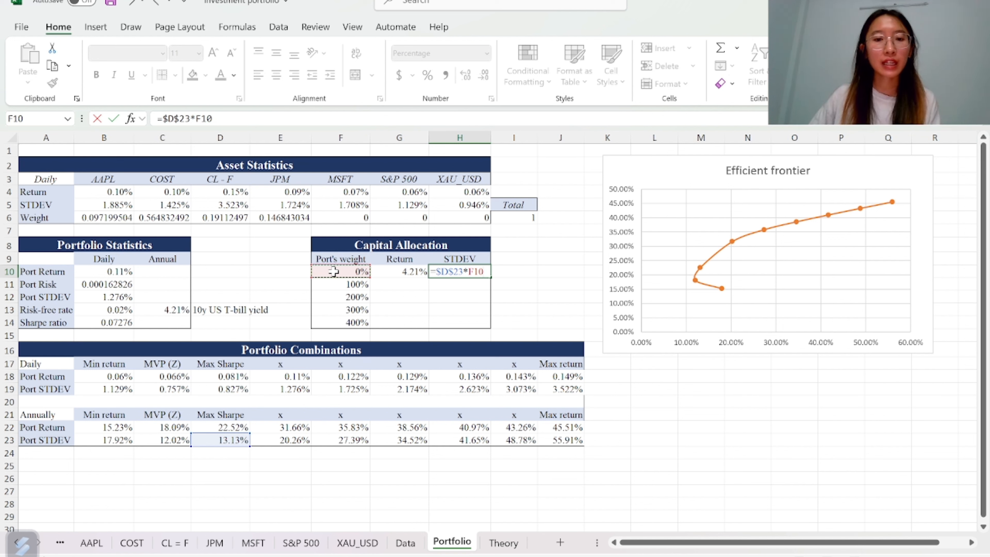
key("Return")
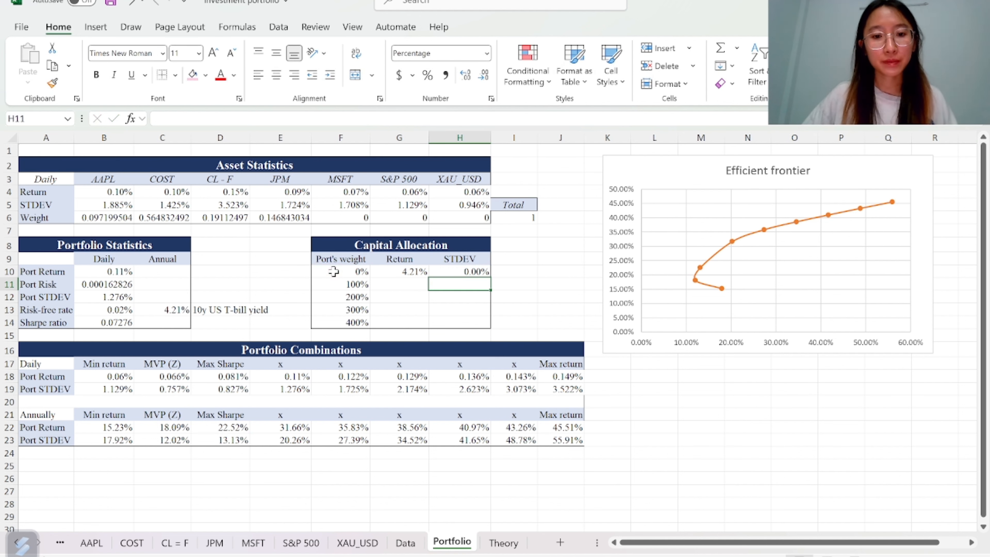
Fill the Return and STDEV formulas down through the 400% weight row
left_click_drag(393, 272, 456, 271)
double_click(491, 276)
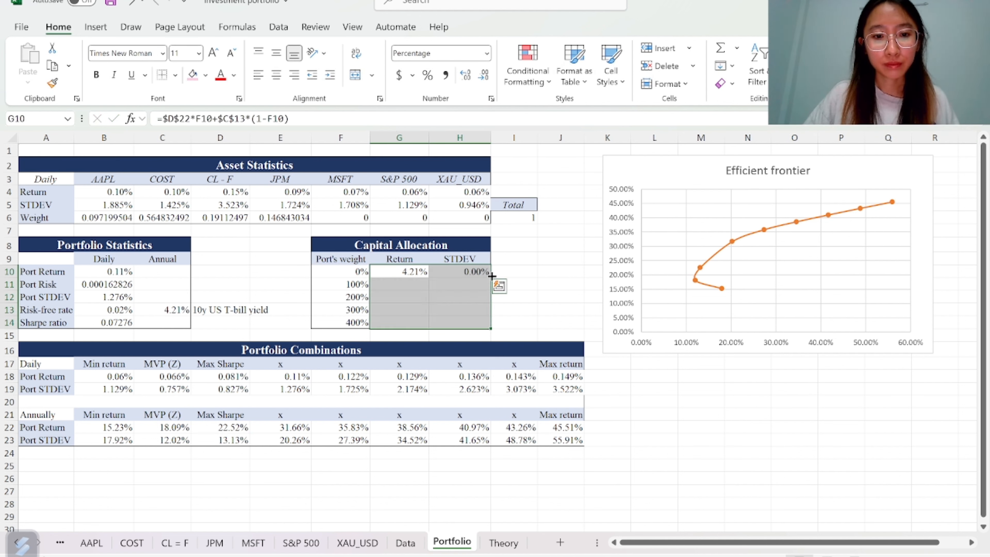
left_click(544, 272)
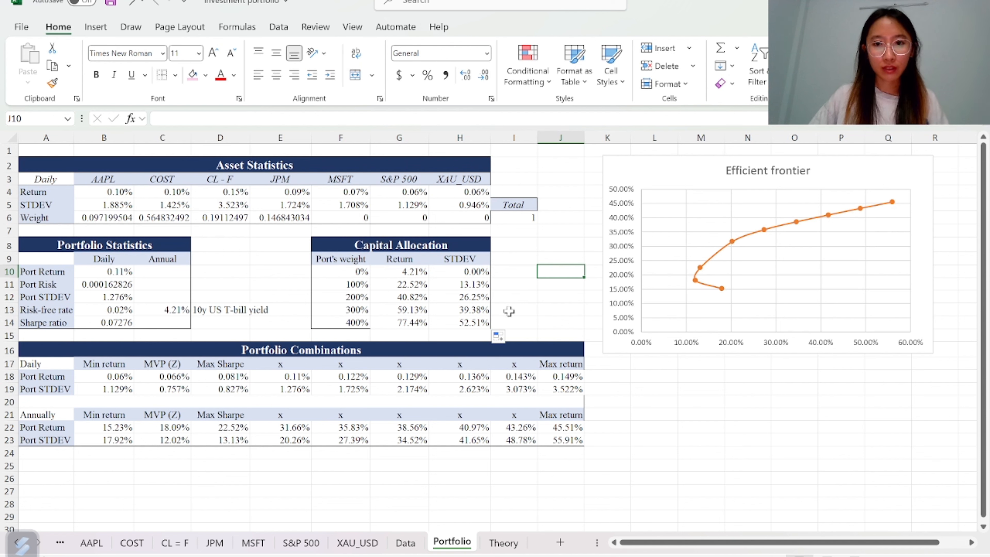
Add a chart series named CAL with X values H10:H14 and Y values G10:G14
left_click(698, 177)
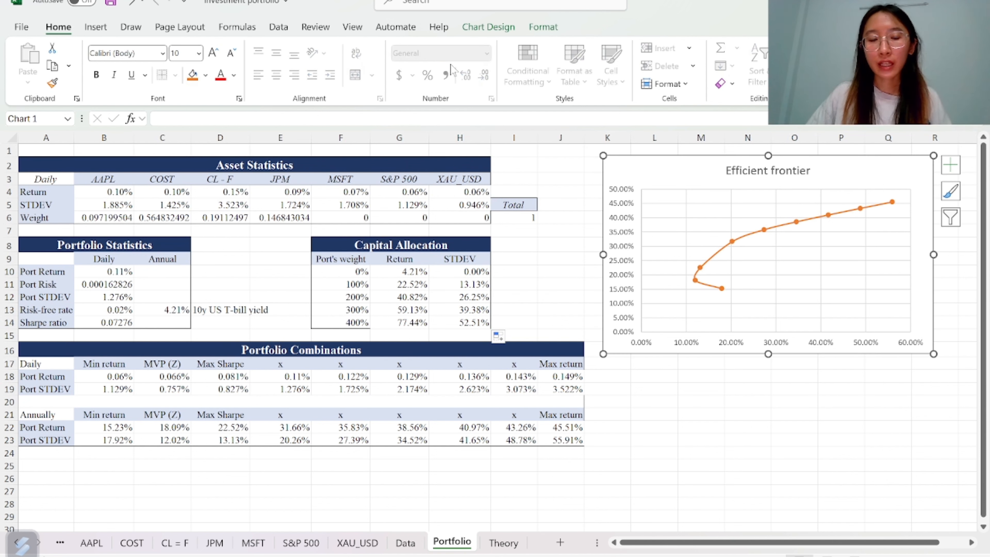
left_click(488, 27)
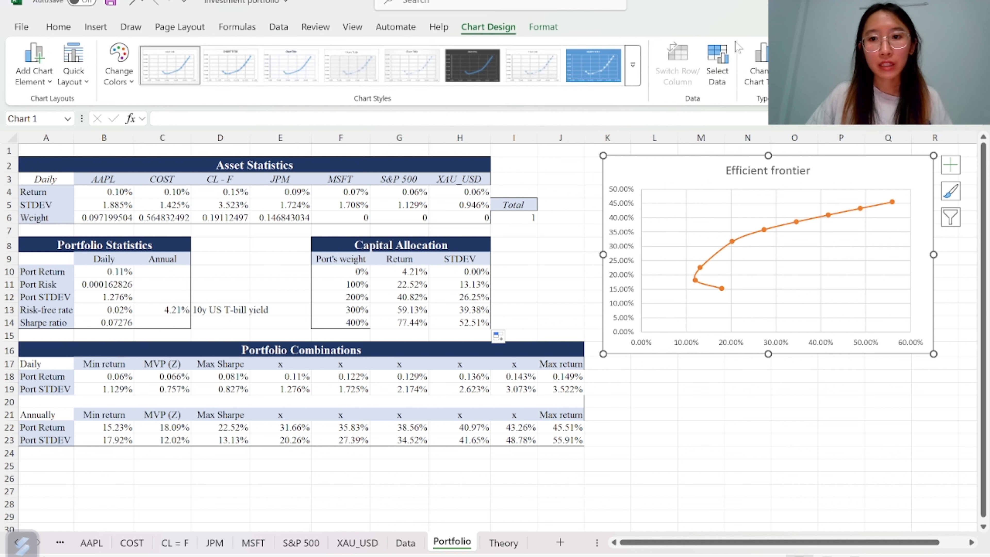
left_click(718, 76)
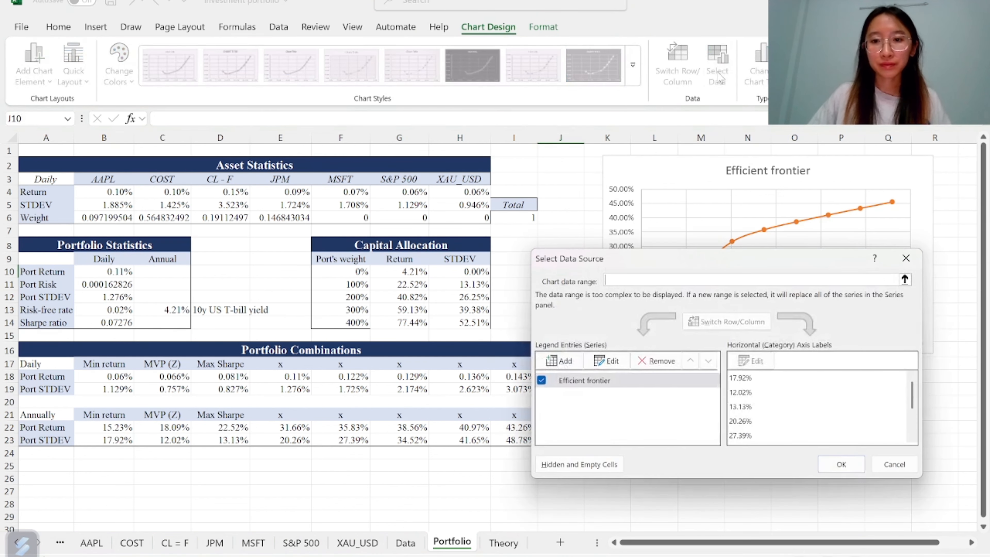
left_click(559, 361)
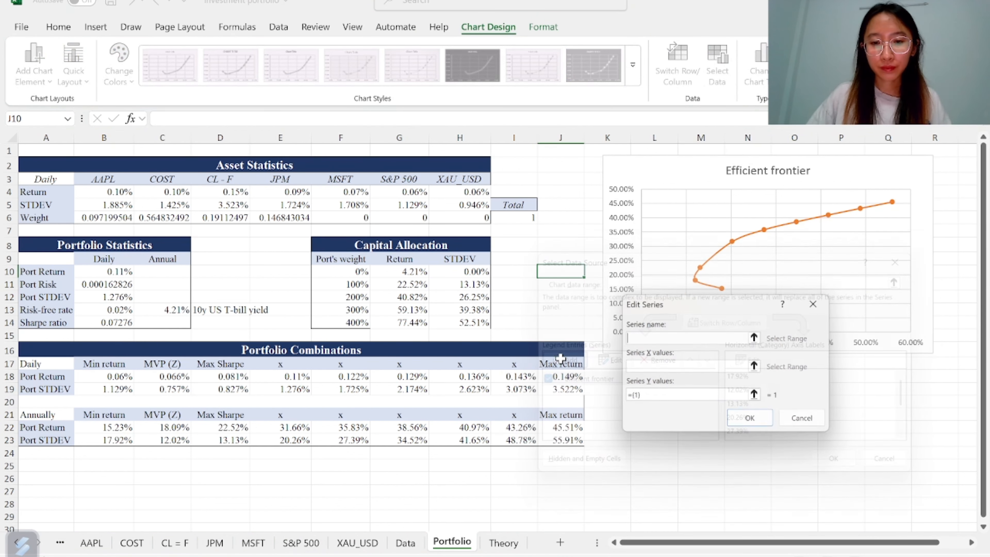
type("CAL")
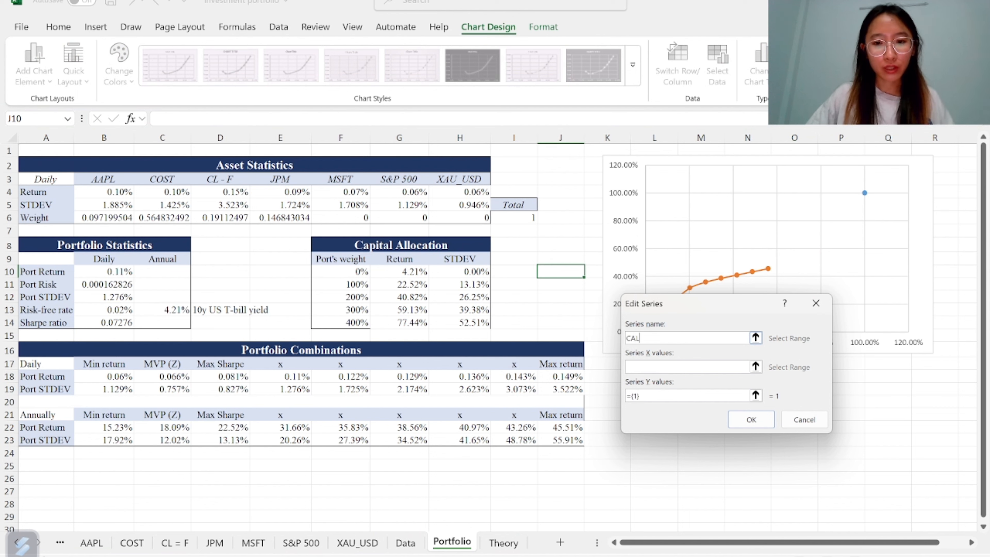
key("Tab")
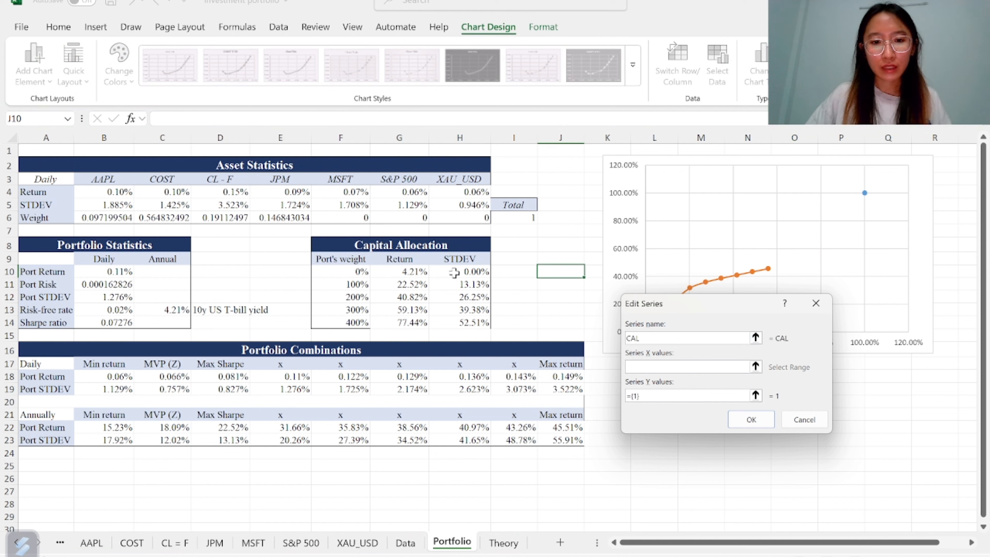
left_click_drag(454, 273, 454, 326)
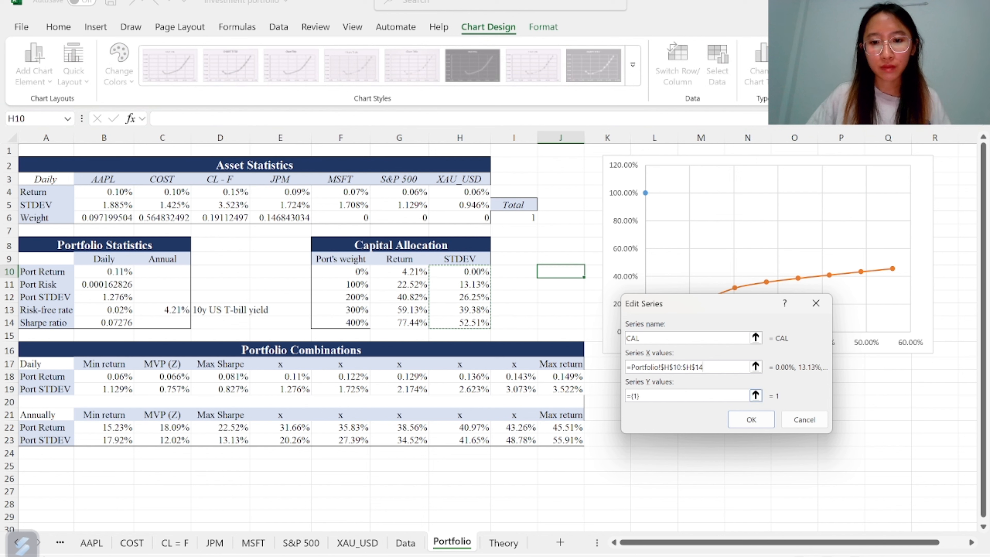
left_click(655, 396)
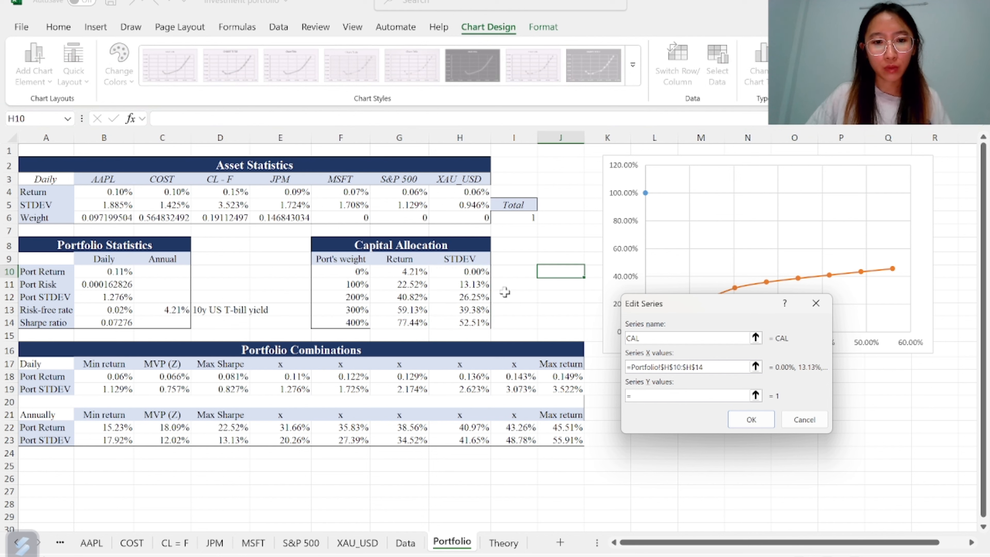
left_click_drag(408, 271, 404, 320)
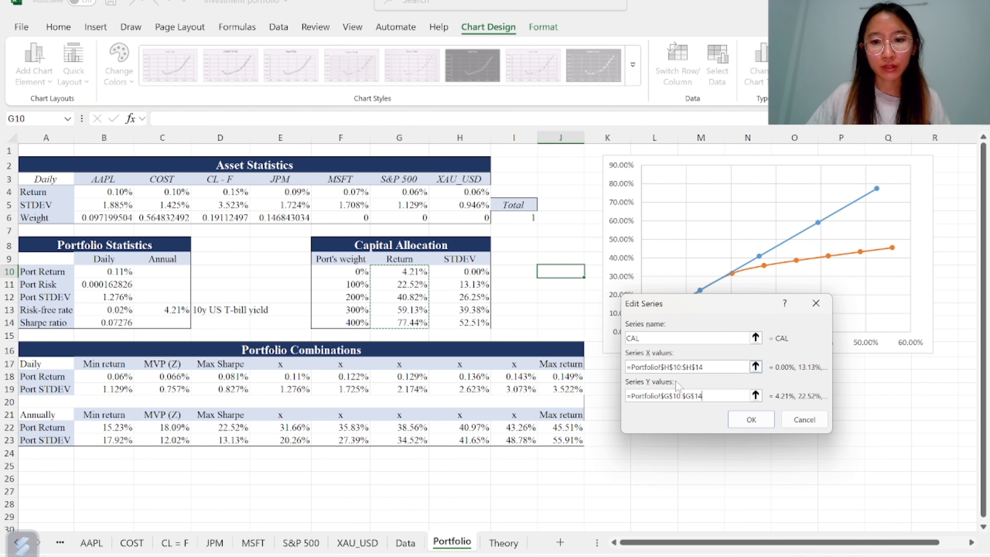
left_click(753, 419)
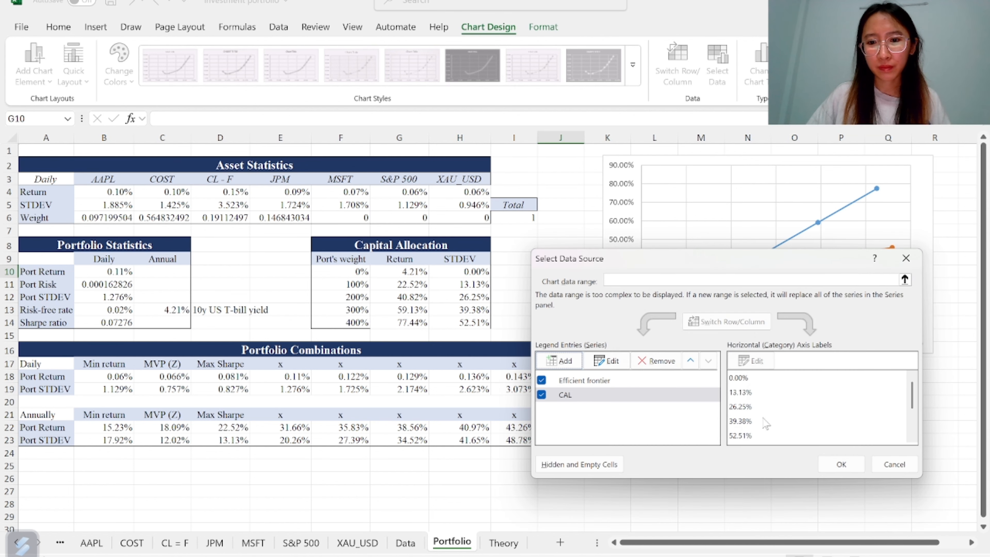
left_click(840, 463)
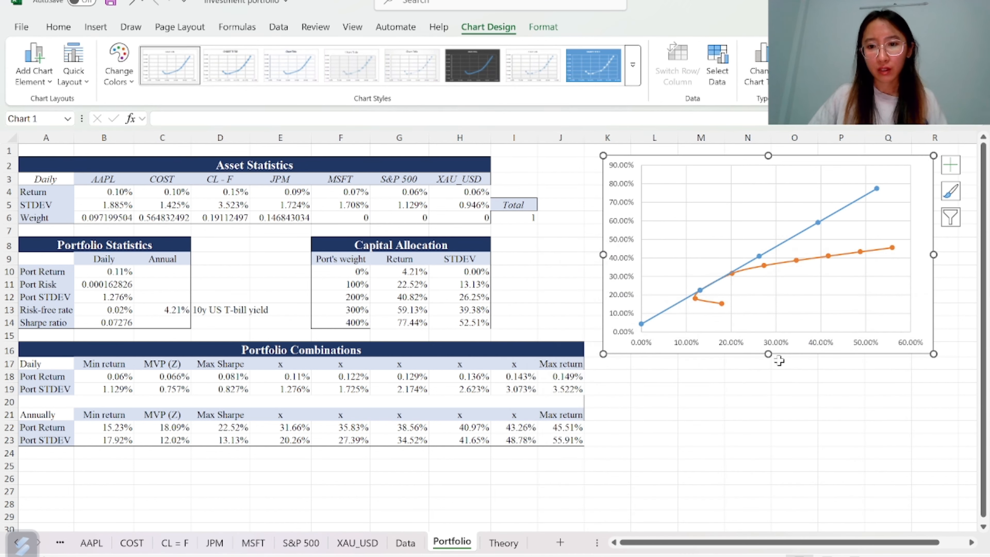
Resize the efficient frontier chart by dragging its corners
left_click_drag(603, 354, 571, 490)
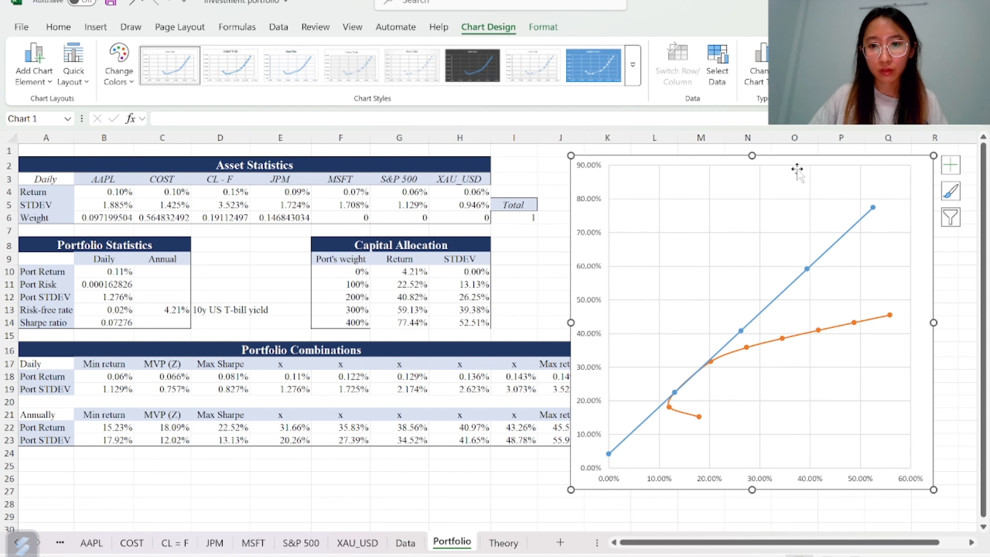
mouse_move(934, 156)
left_mouse_down()
mouse_move(809, 274)
mouse_move(837, 200)
mouse_move(884, 158)
left_mouse_up()
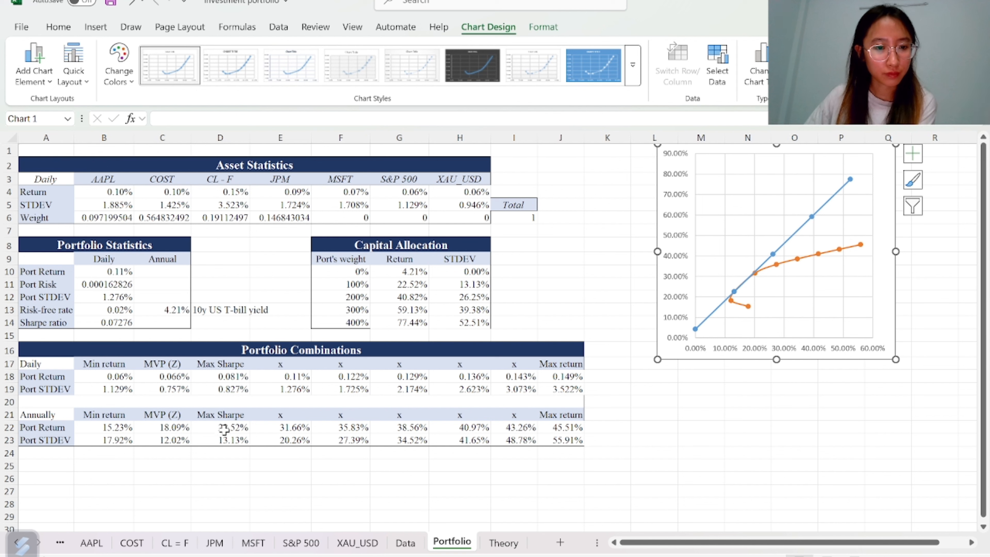
Inspect the CAL series and the Max Sharpe daily return and STDEV cells
left_click(734, 291)
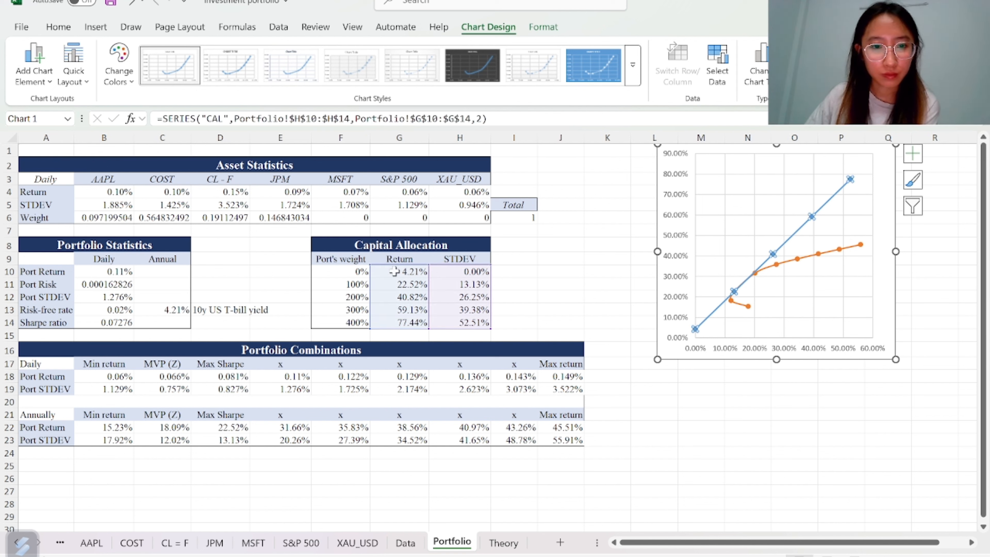
left_click(224, 377)
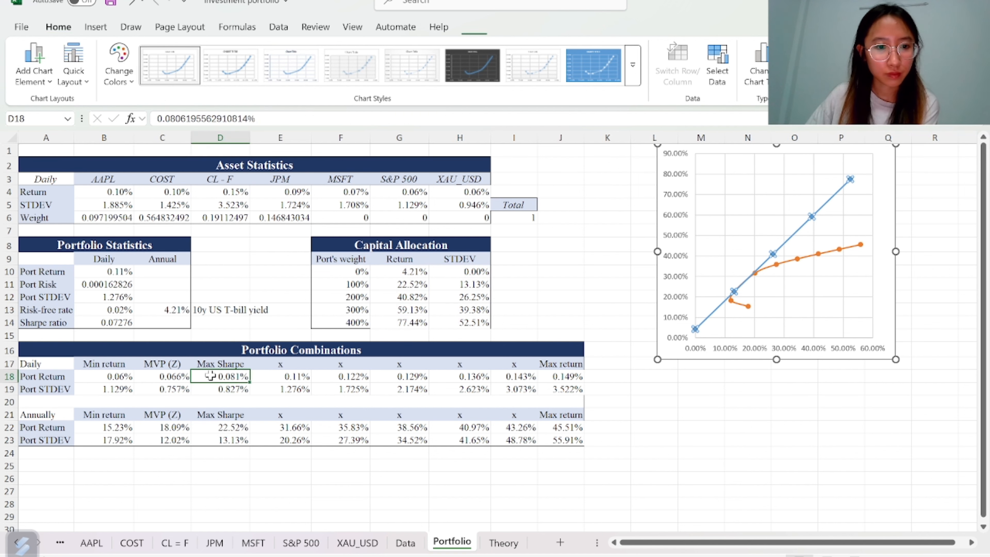
left_click(226, 388)
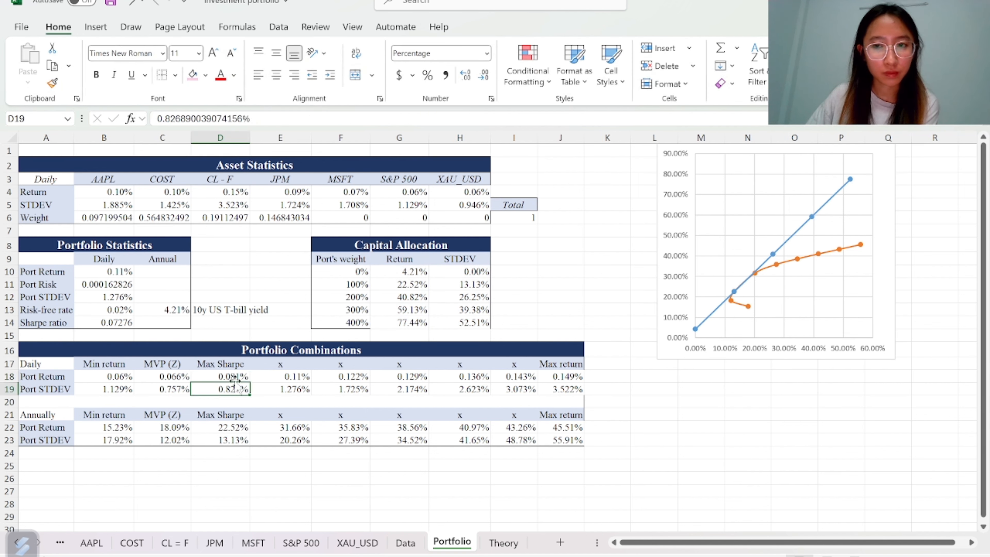
Run Solver to maximize the Sharpe ratio in B14 by changing the weights B6:H6, keeping the existing constraints and solution
left_click(278, 28)
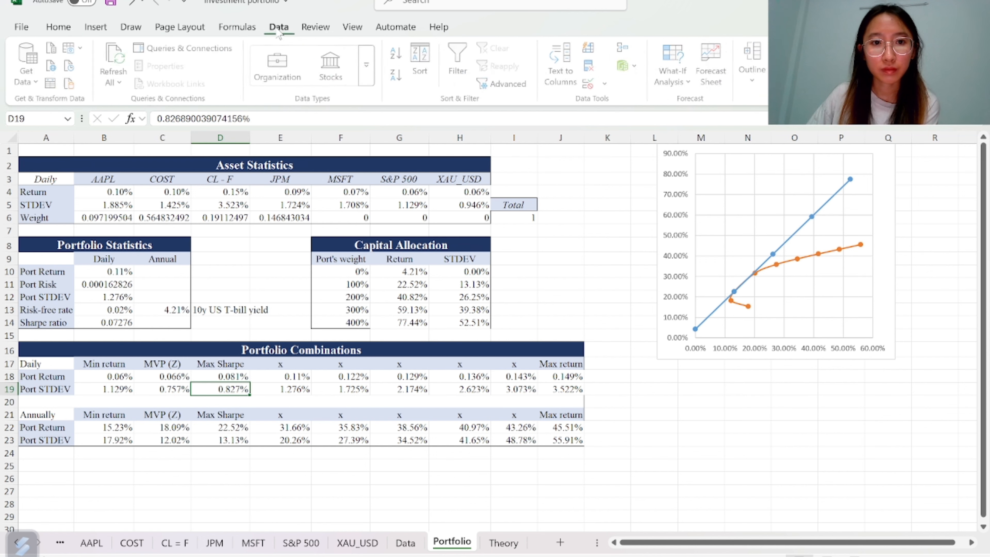
left_click(803, 65)
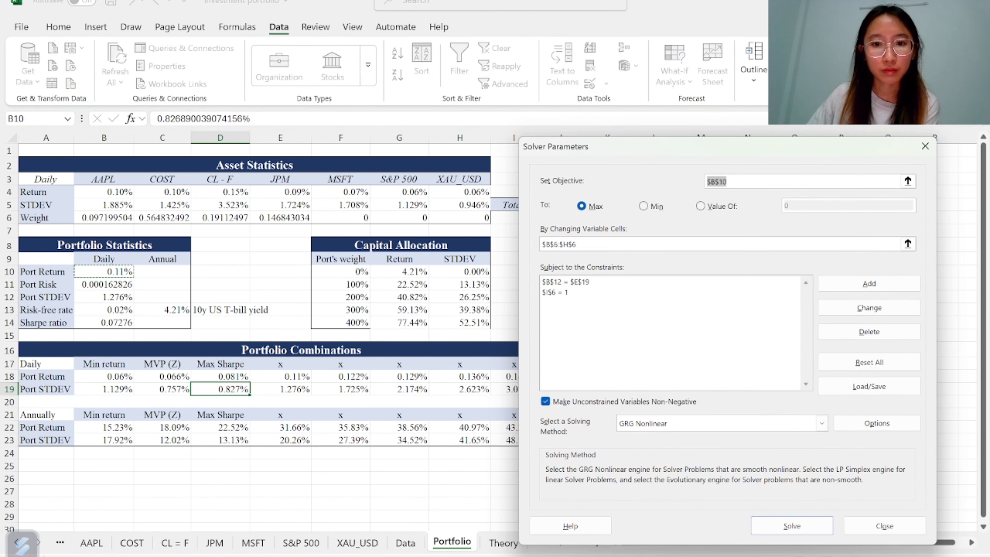
left_click(907, 181)
left_click(906, 179)
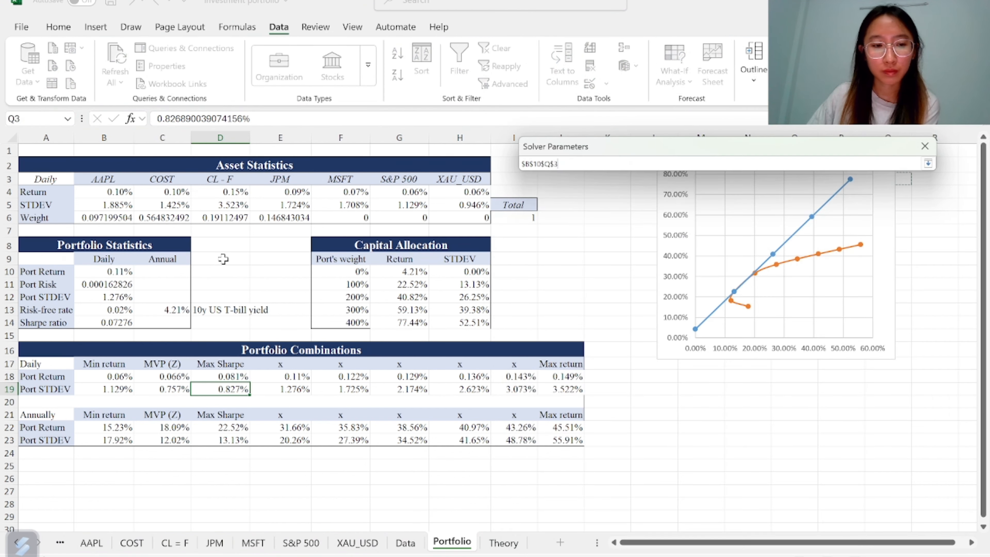
left_click(99, 322)
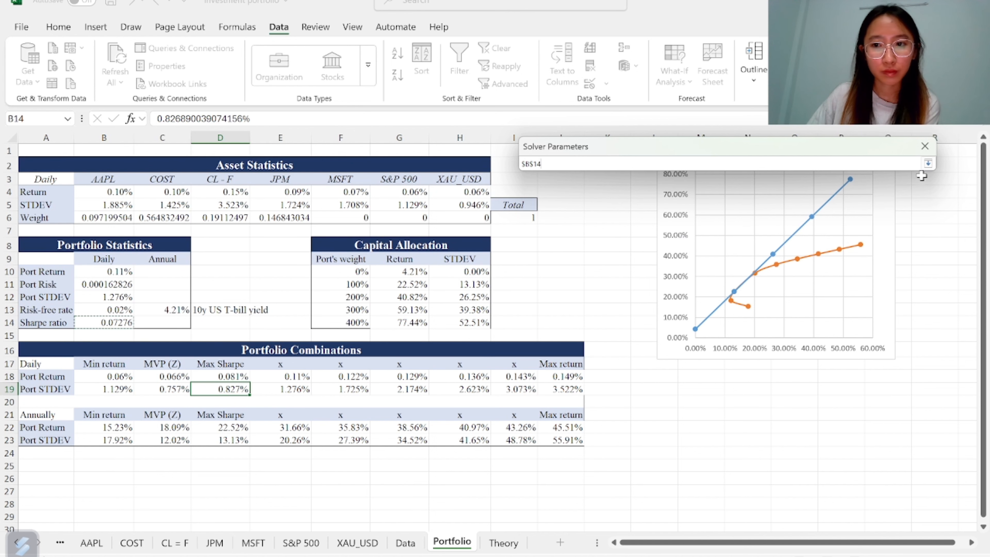
left_click(928, 163)
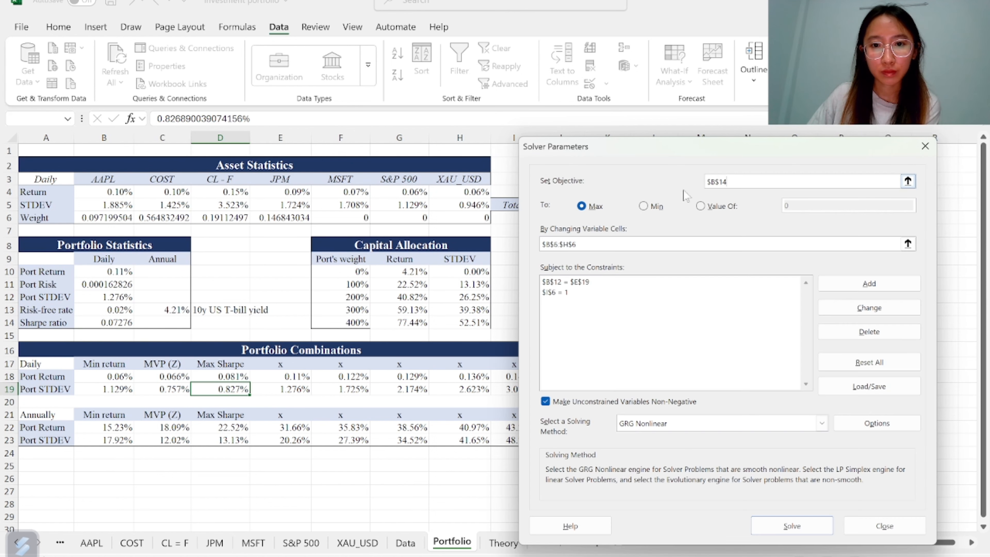
left_click(626, 281)
left_click(729, 292)
left_click(731, 281)
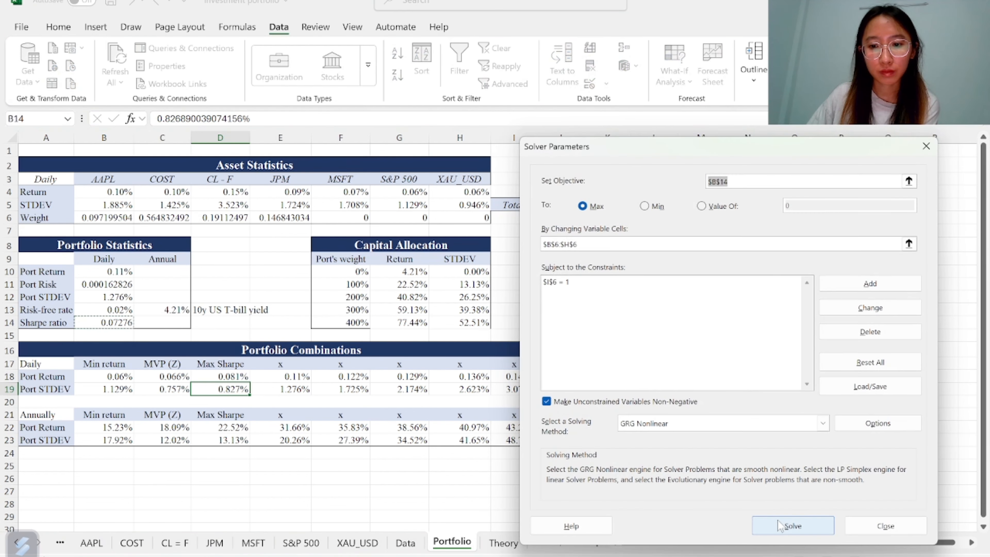
left_click(777, 520)
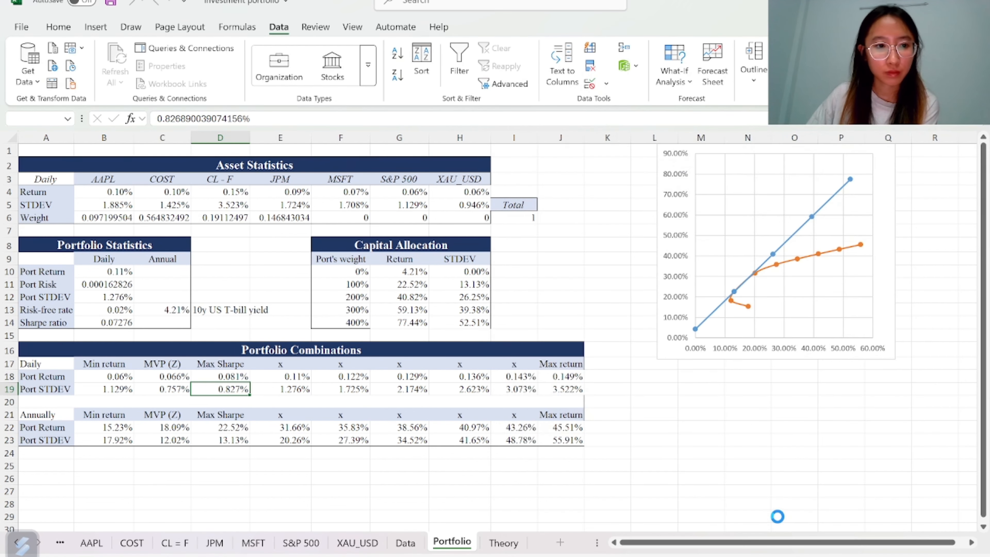
left_click(347, 313)
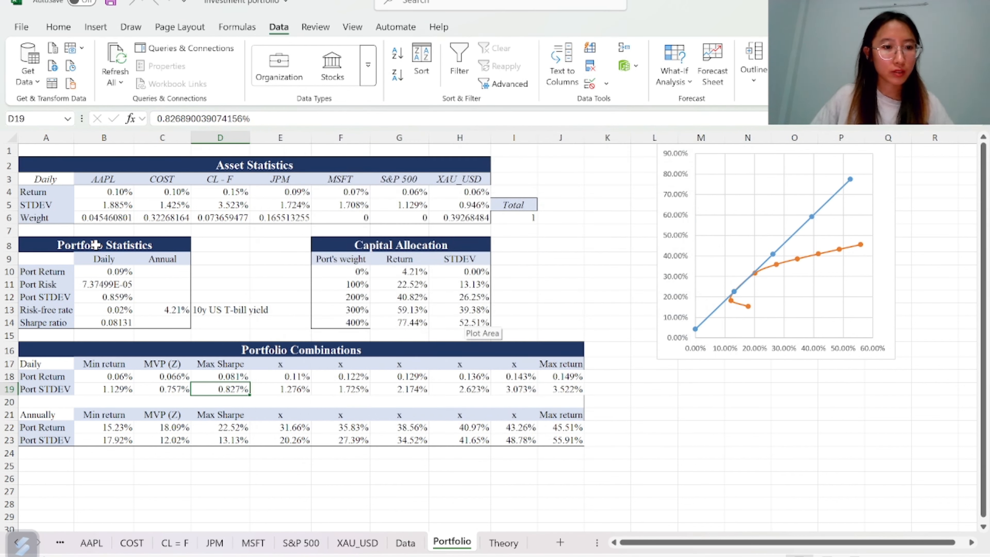
Copy the daily portfolio return from B10 into the Max Sharpe return cell D18 as a value only
left_click(105, 271)
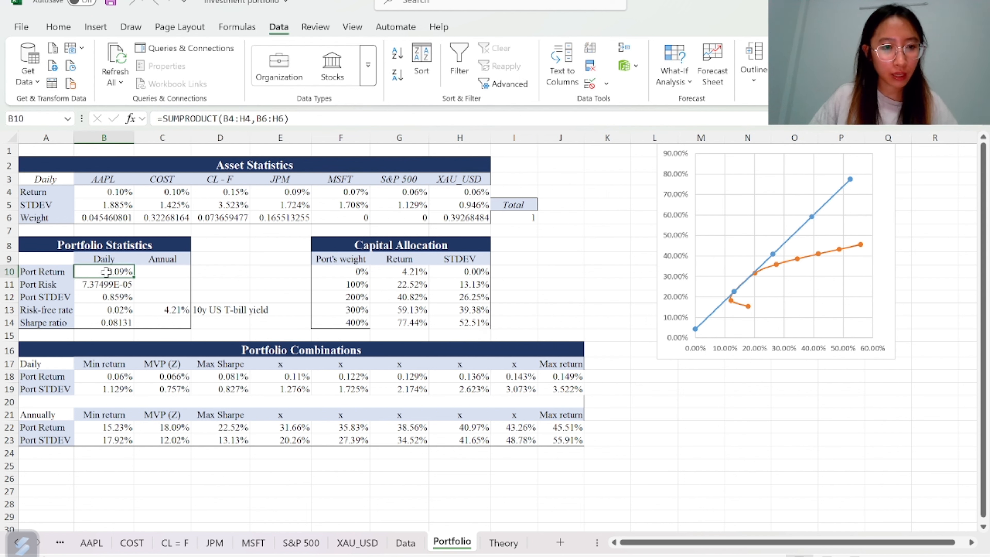
key("ctrl+c")
left_click(223, 375)
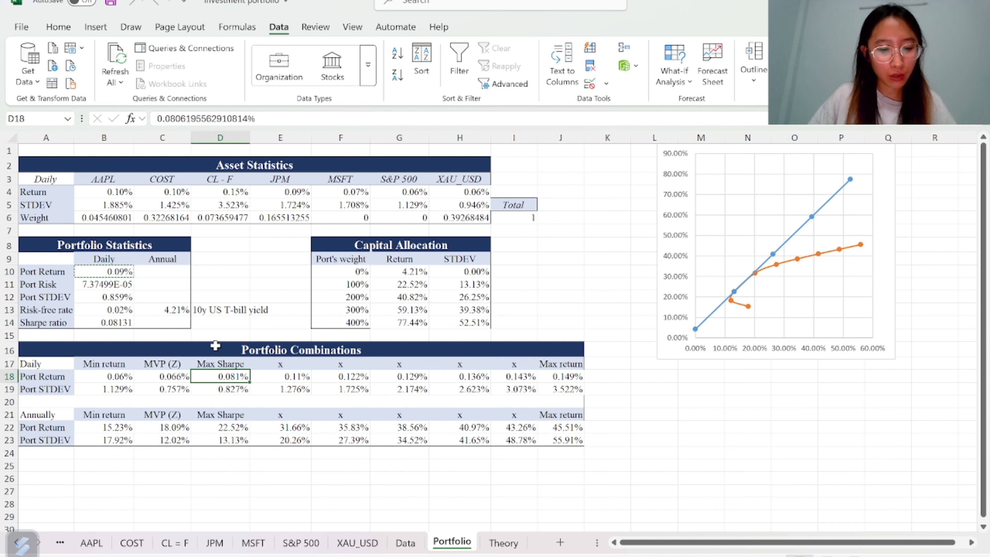
key("ctrl+v")
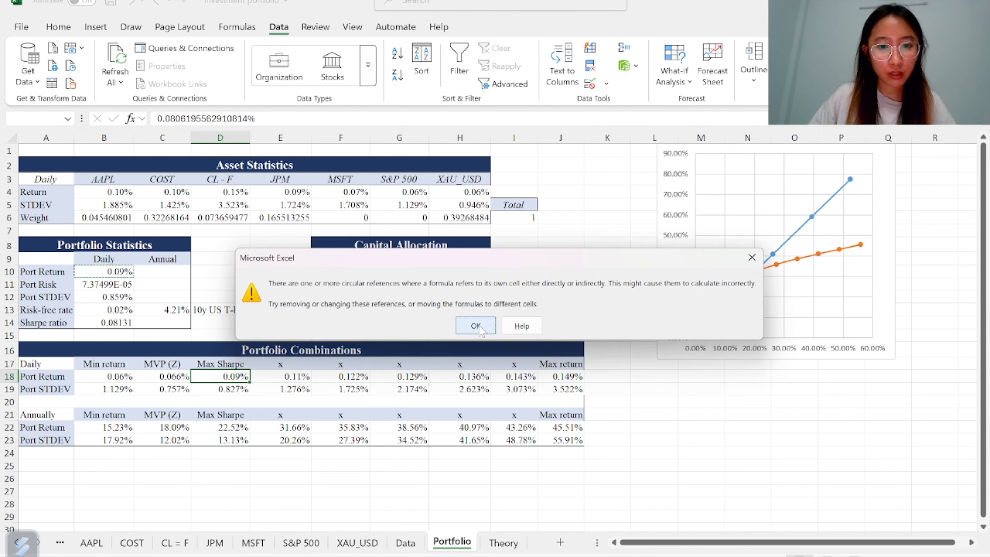
left_click(478, 325)
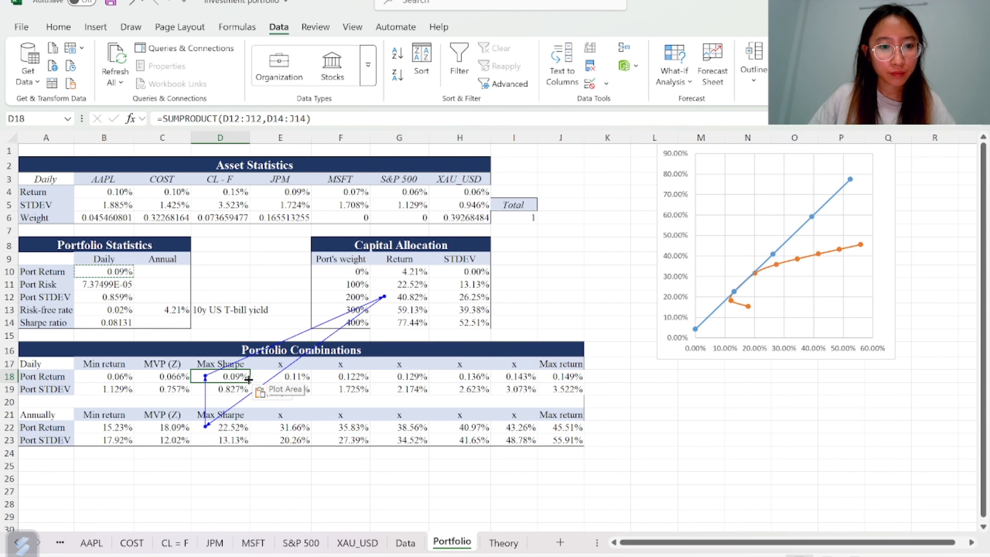
left_click(260, 392)
left_click(305, 496)
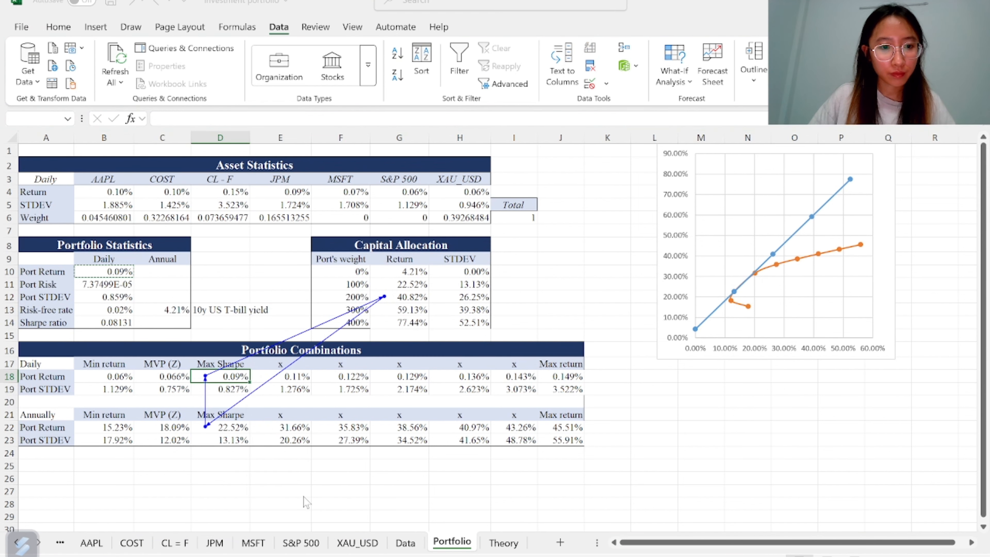
left_click(474, 325)
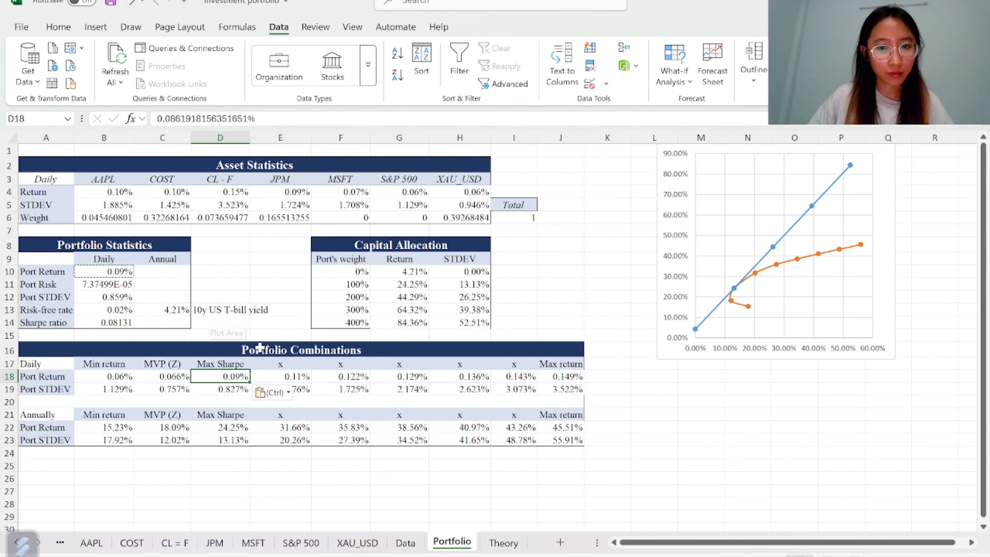
left_click(260, 392)
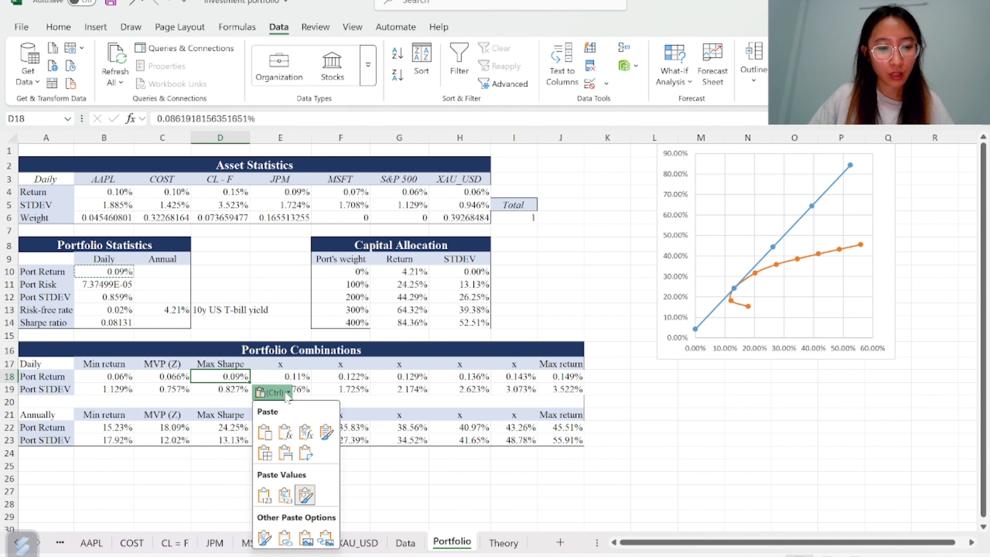
left_click(308, 507)
left_click(475, 328)
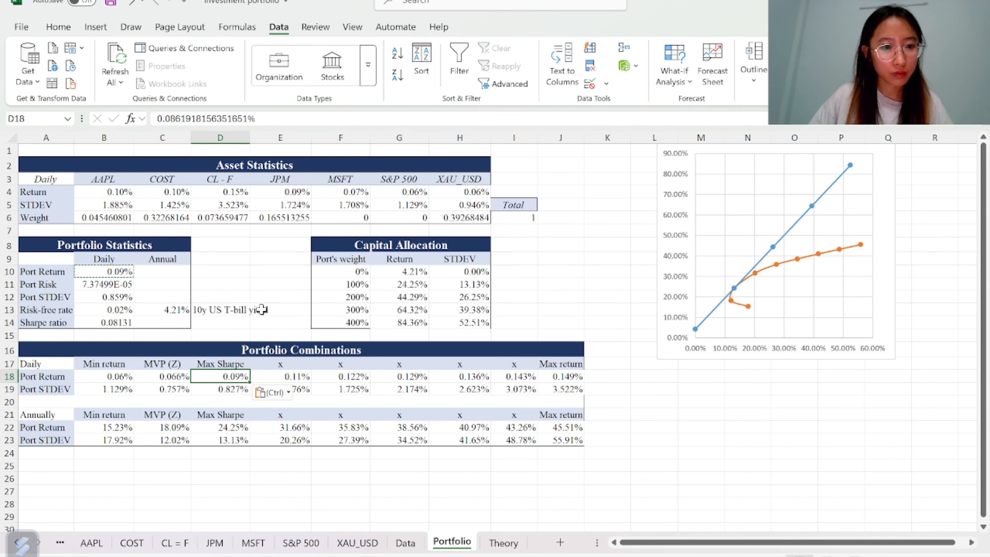
Copy the daily portfolio STDEV from B12 into the Max Sharpe STDEV cell D19 as a value only
left_click(103, 298)
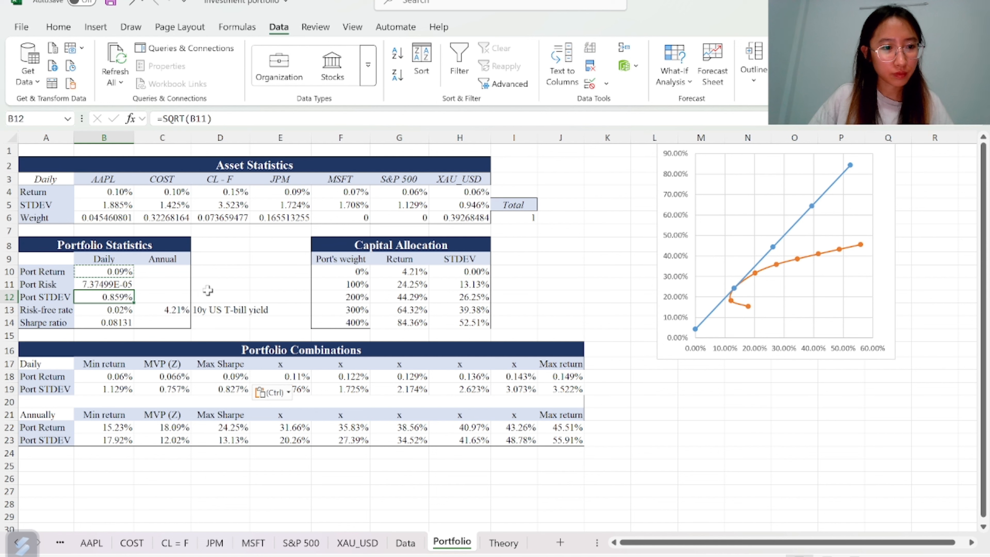
key("ctrl+c")
left_click(229, 391)
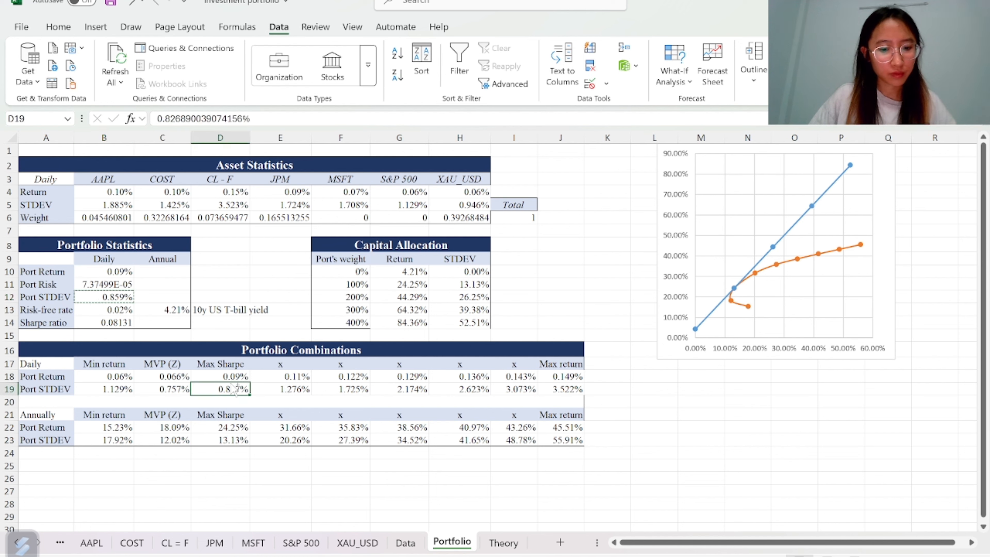
key("ctrl+v")
left_click(272, 405)
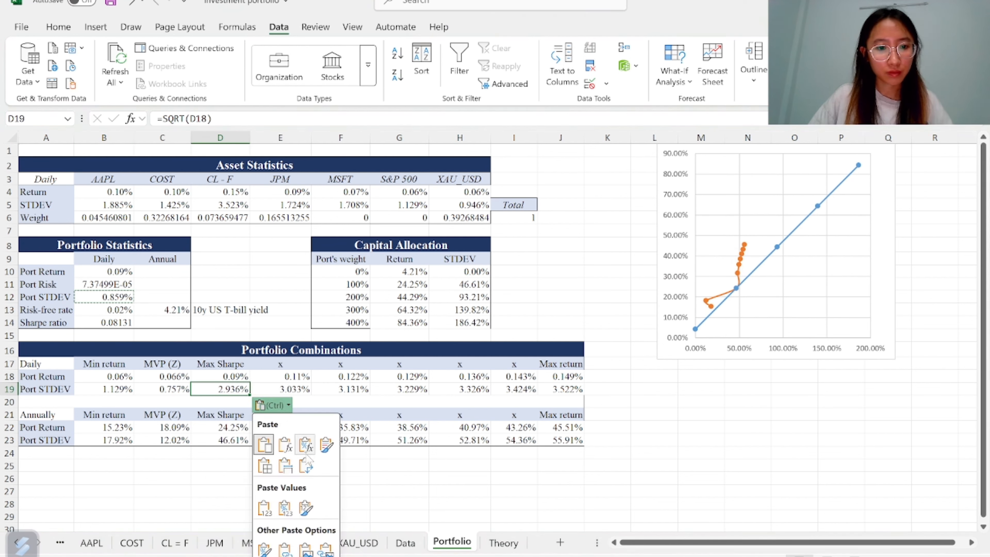
left_click(305, 501)
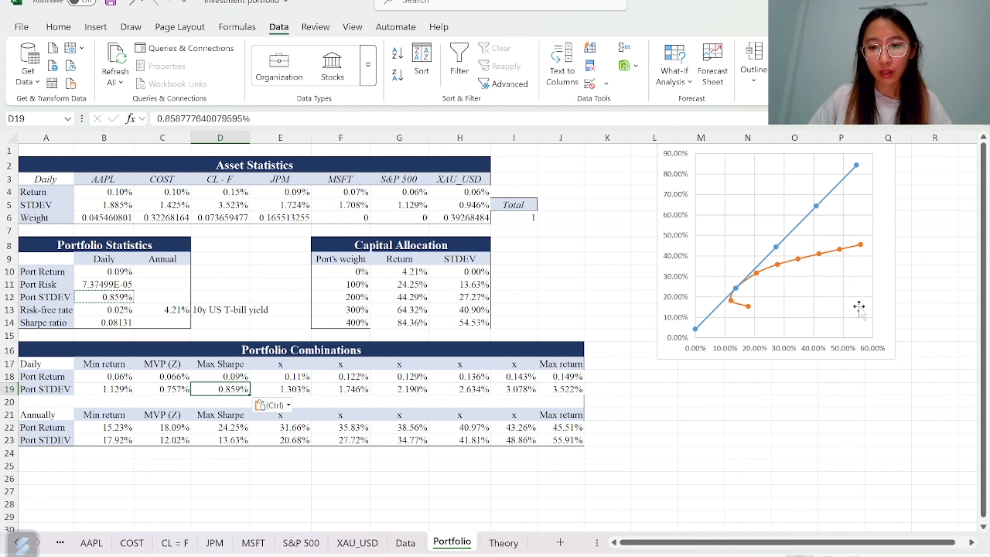
Enlarge the efficient frontier chart and move it below the Portfolio Combinations table
left_click(882, 208)
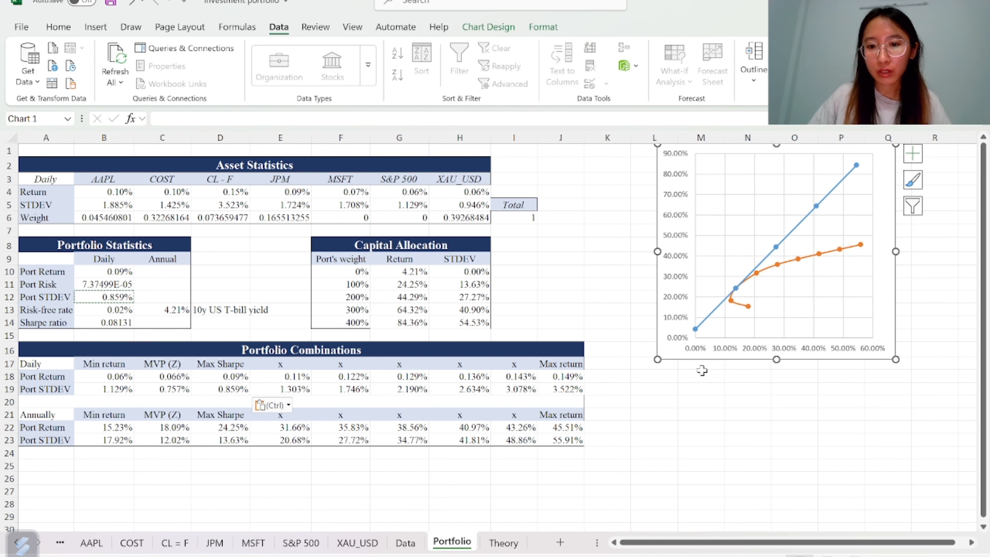
left_click_drag(657, 360, 594, 467)
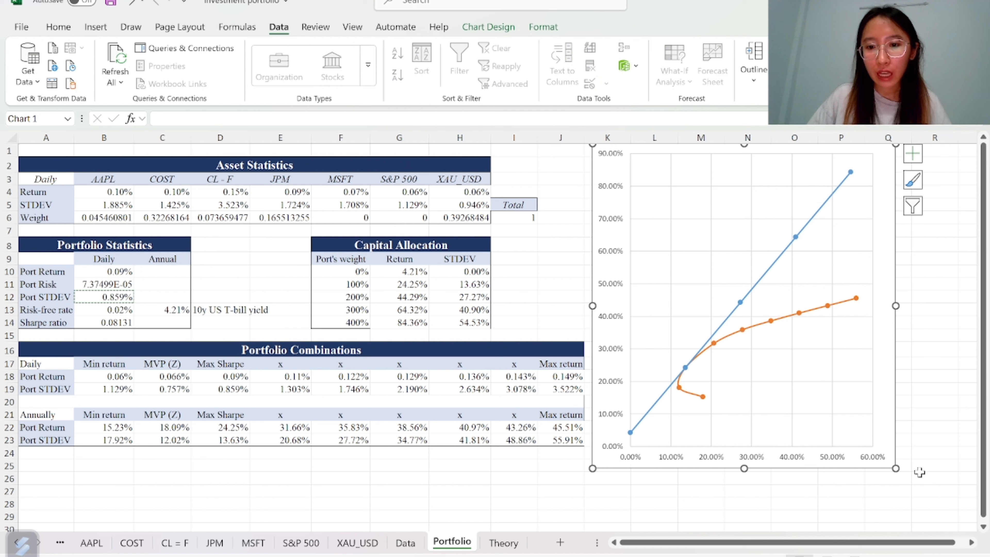
left_click_drag(897, 468, 972, 511)
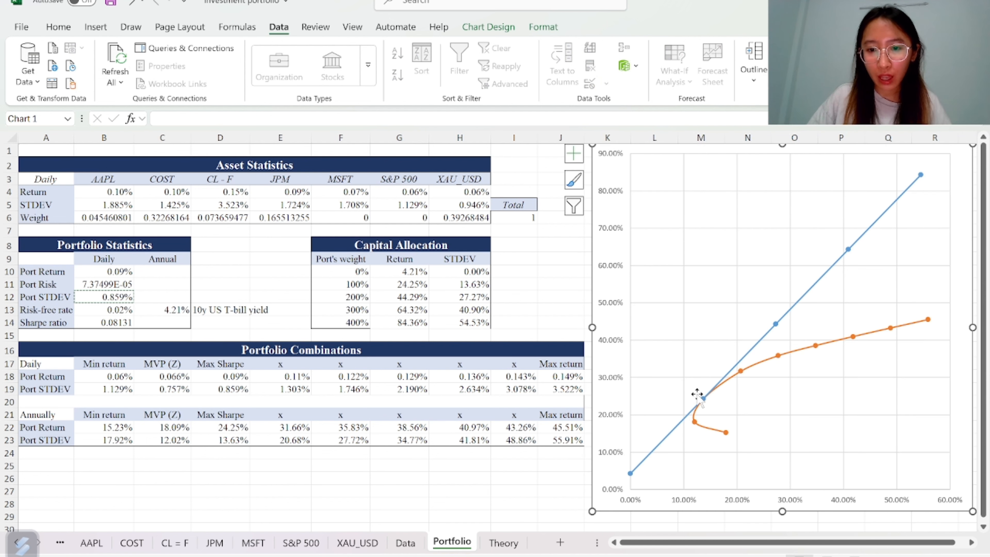
mouse_move(705, 401)
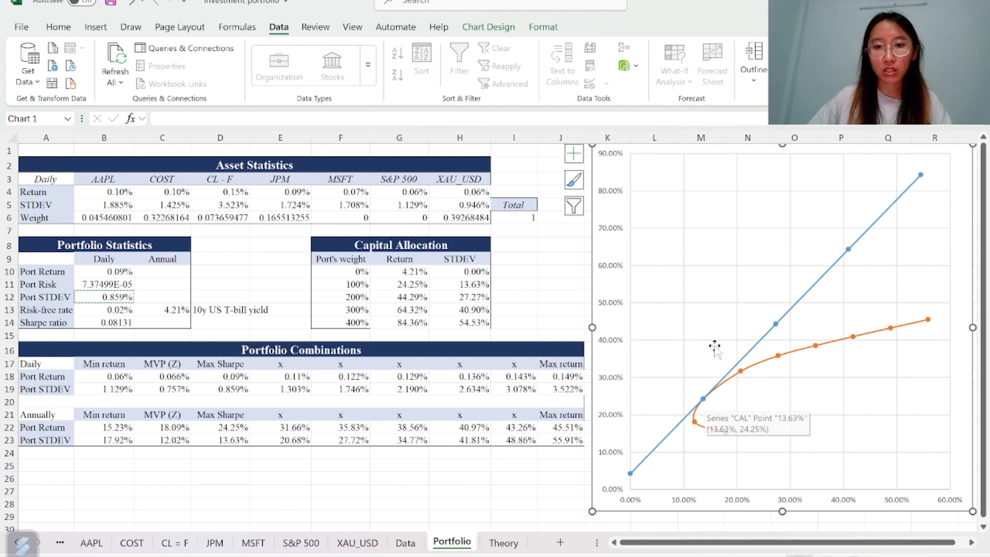
left_click_drag(592, 512, 655, 414)
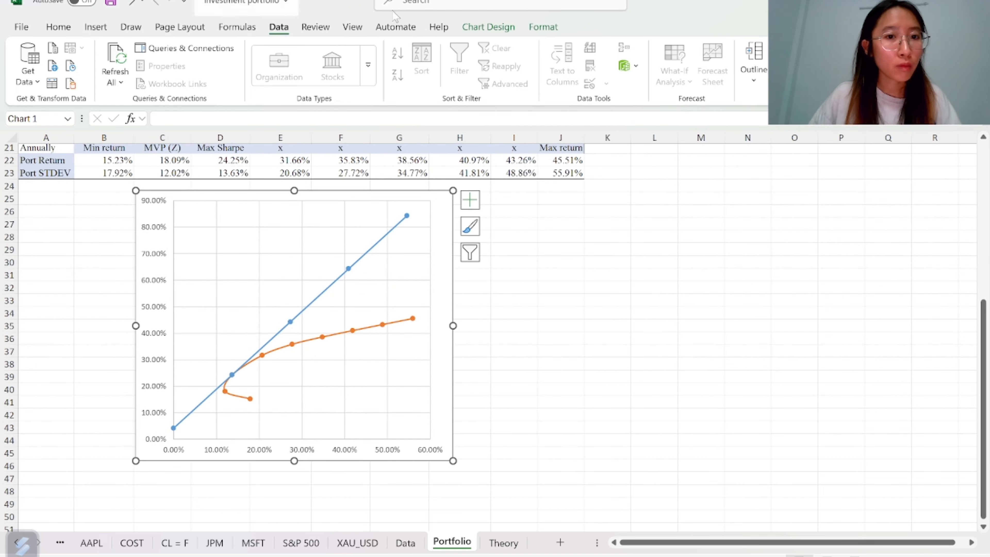
Apply a quick layout with a legend to the chart and widen it to about column J
left_click(513, 27)
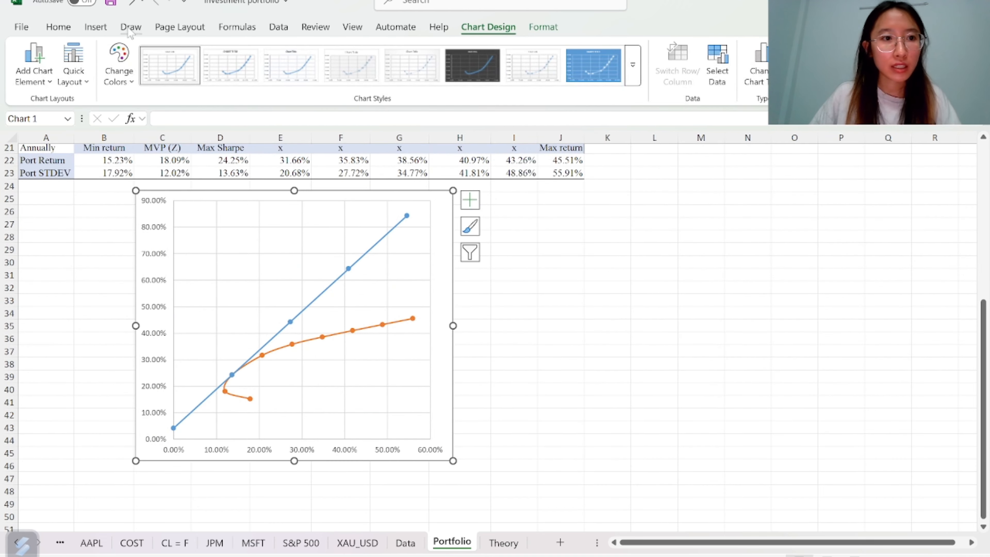
left_click(80, 76)
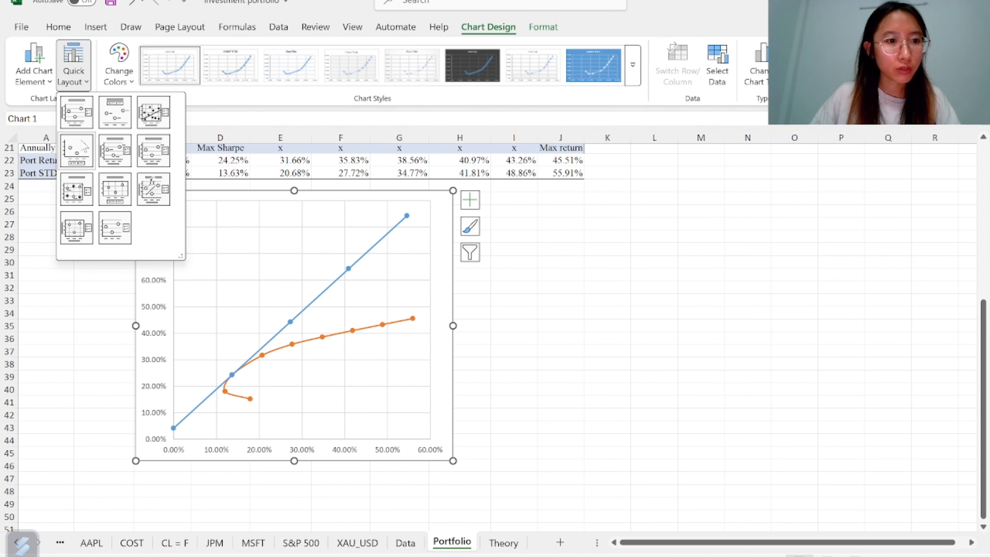
left_click(84, 159)
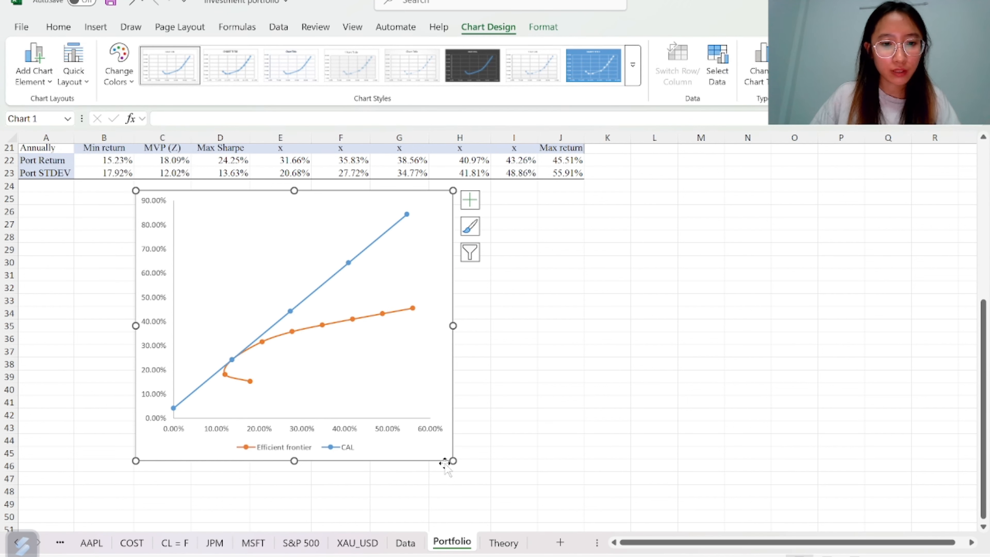
left_click_drag(453, 461, 657, 484)
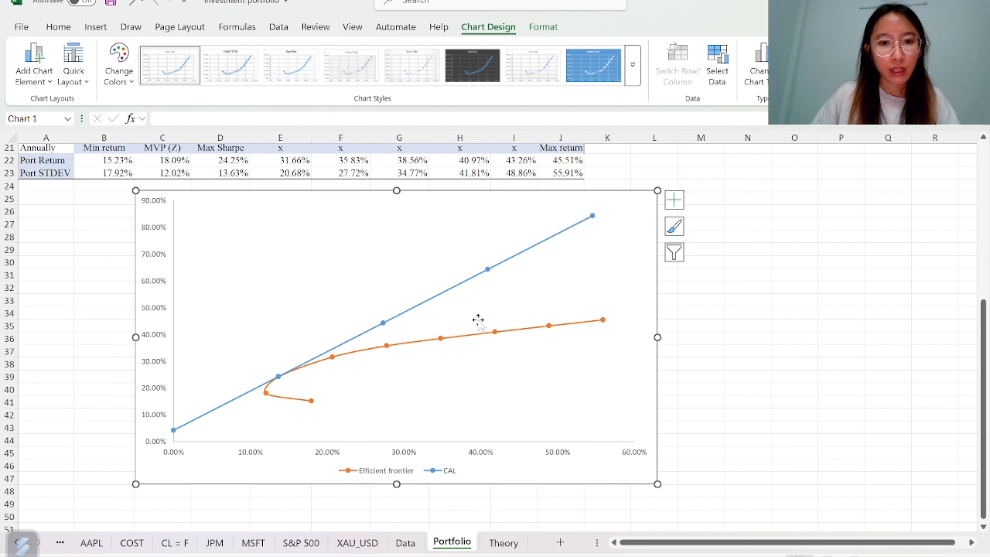
Add a chart title above the chart and primary horizontal and vertical axis titles
left_click(34, 80)
mouse_move(69, 146)
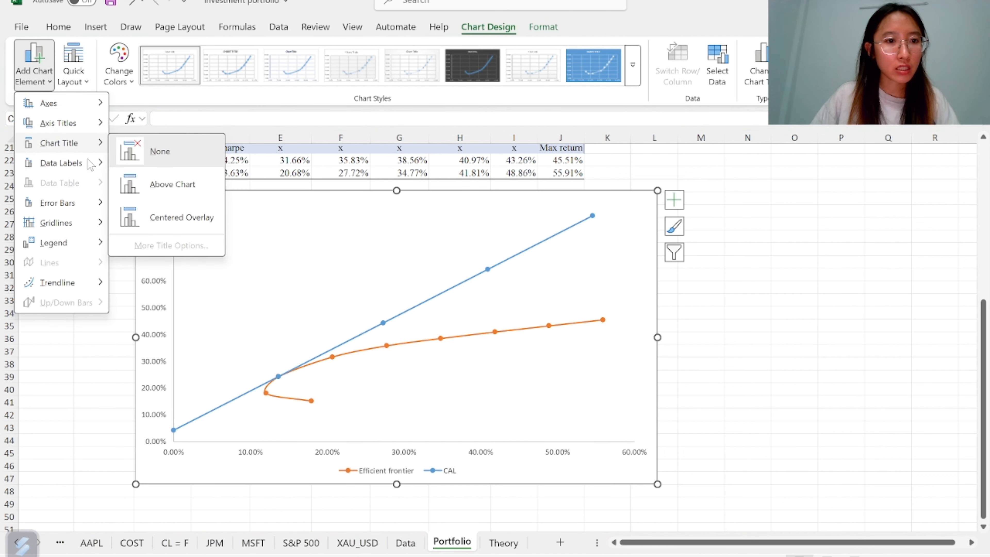
left_click(172, 184)
left_click(34, 74)
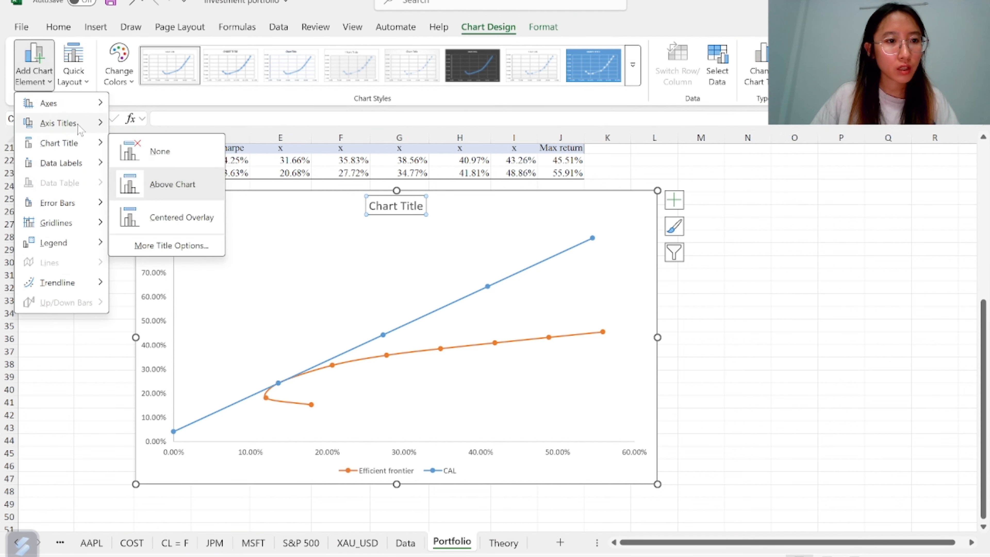
mouse_move(80, 129)
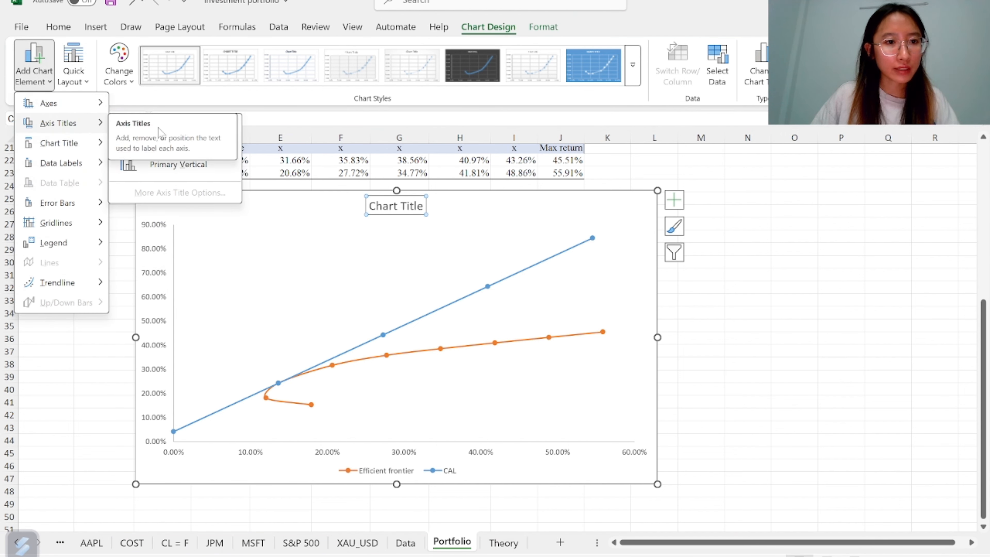
left_click(34, 74)
left_click(33, 74)
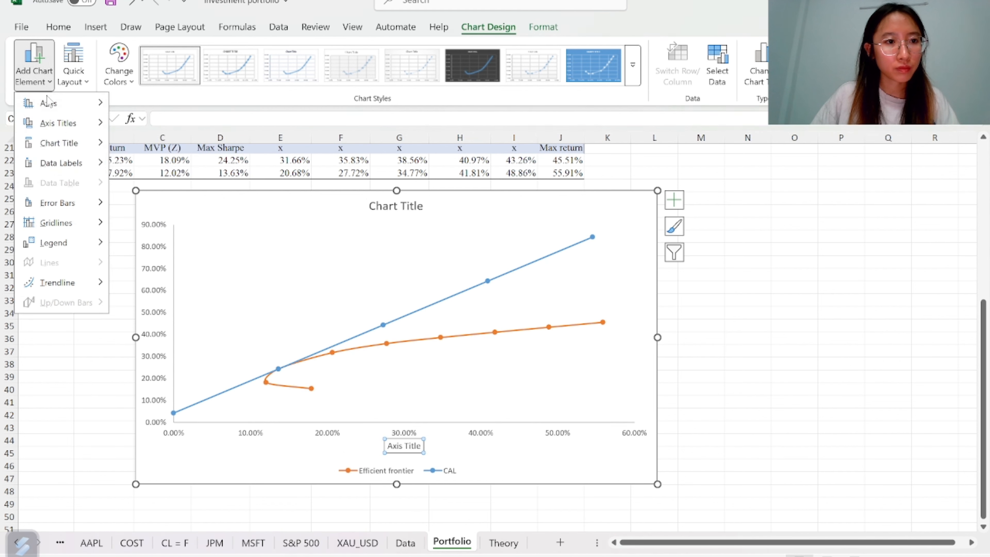
mouse_move(78, 124)
left_click(133, 167)
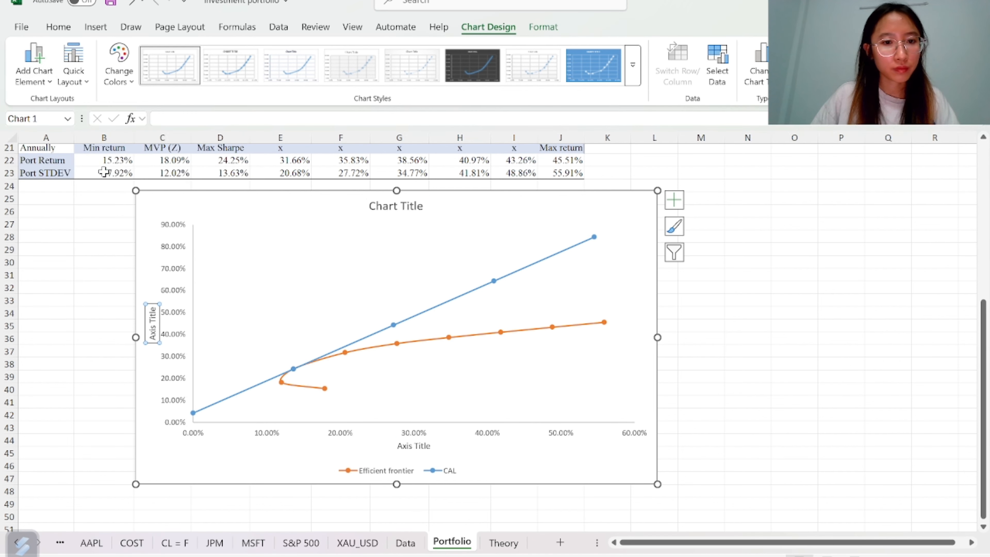
Rename the chart title to "Efficient frontier & CAL"
left_click(411, 209)
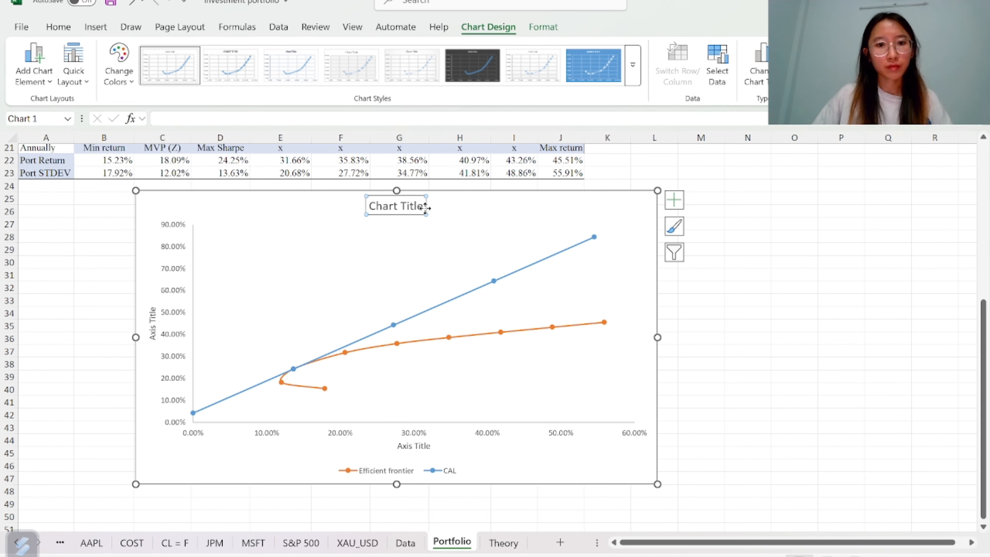
left_click(420, 210)
key("BackSpace")
key("BackSpace")
key("BackSpace")
key("BackSpace")
key("BackSpace")
key("BackSpace")
key("BackSpace")
key("BackSpace")
key("BackSpace")
key("BackSpace")
key("BackSpace")
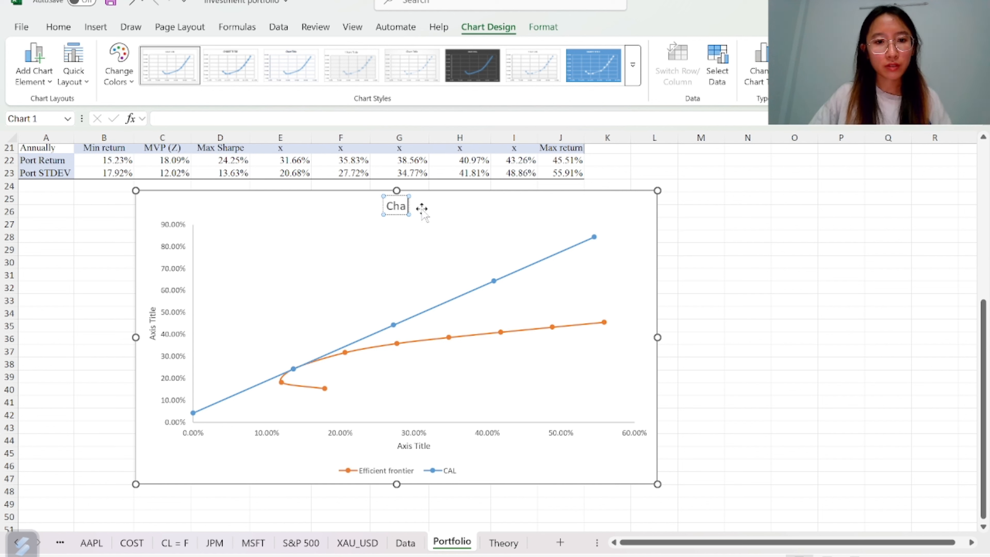
type("Efficient")
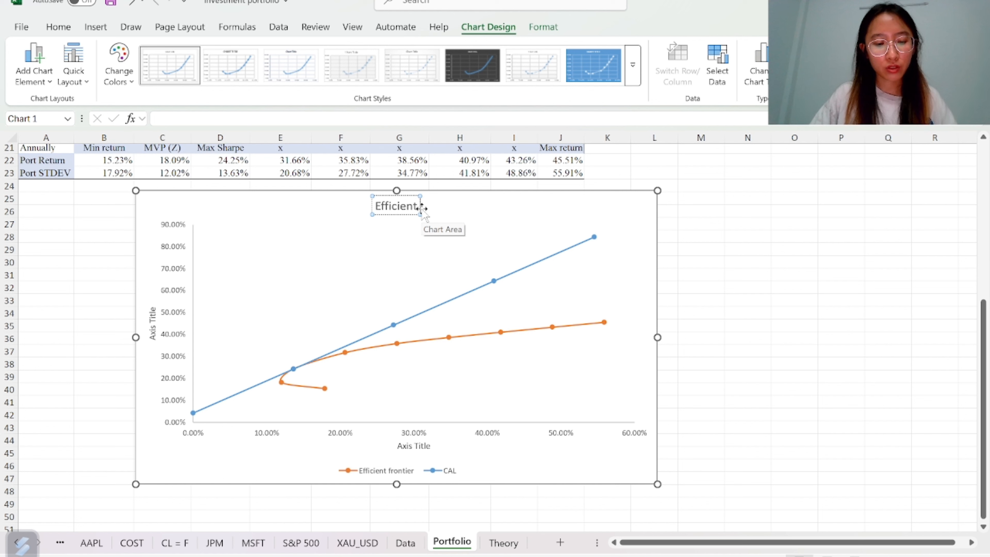
type(" frontier")
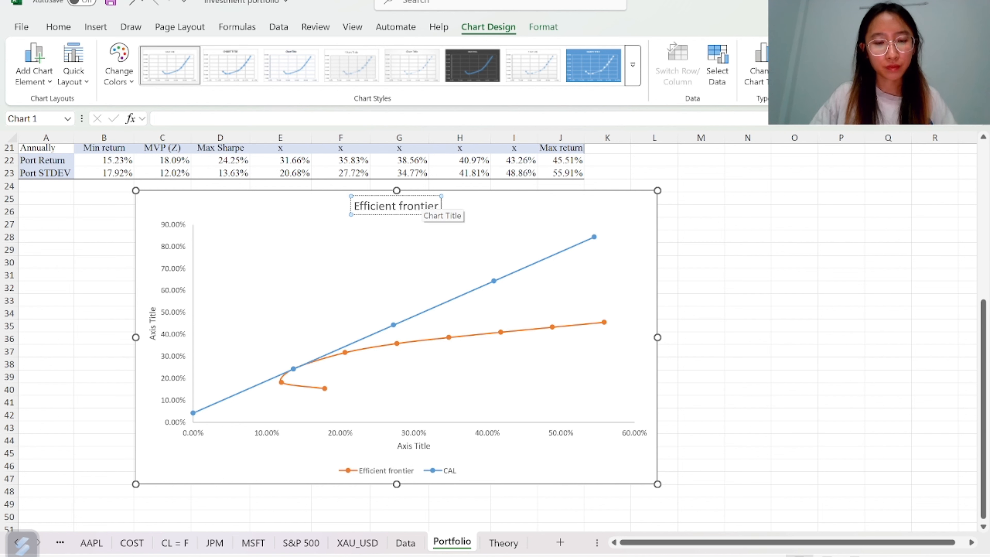
type(" &")
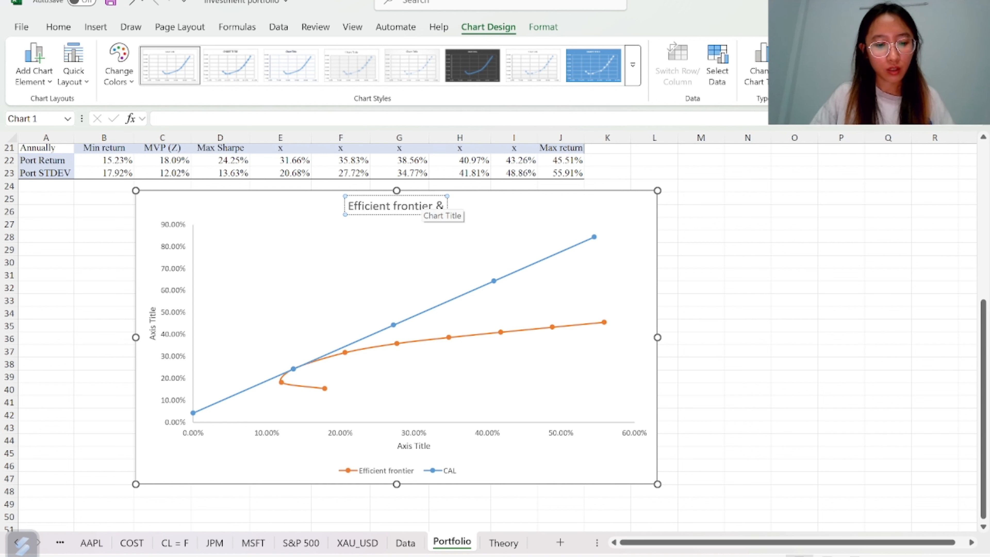
type(" CAL")
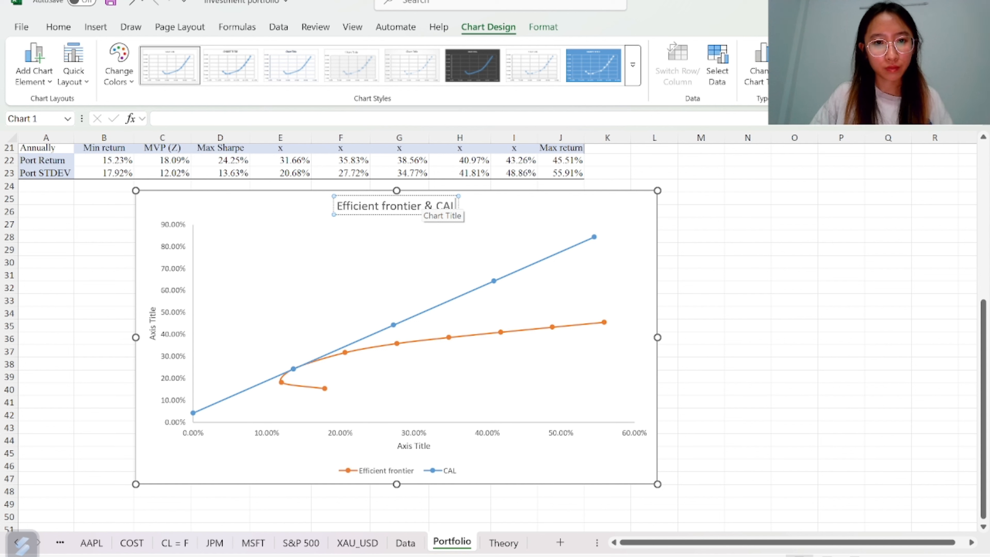
left_click(216, 204)
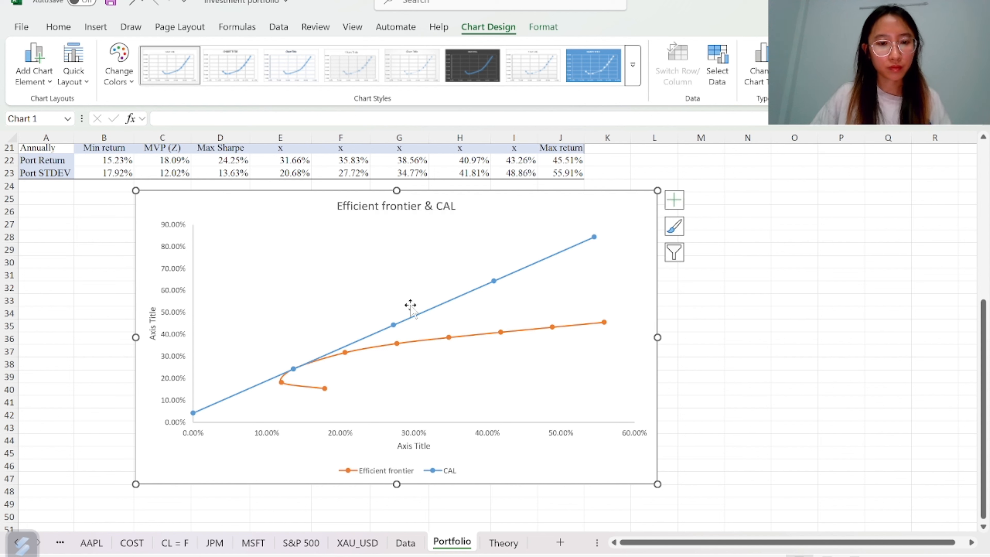
Rename the horizontal axis title to "Standard deviation"
left_click(407, 446)
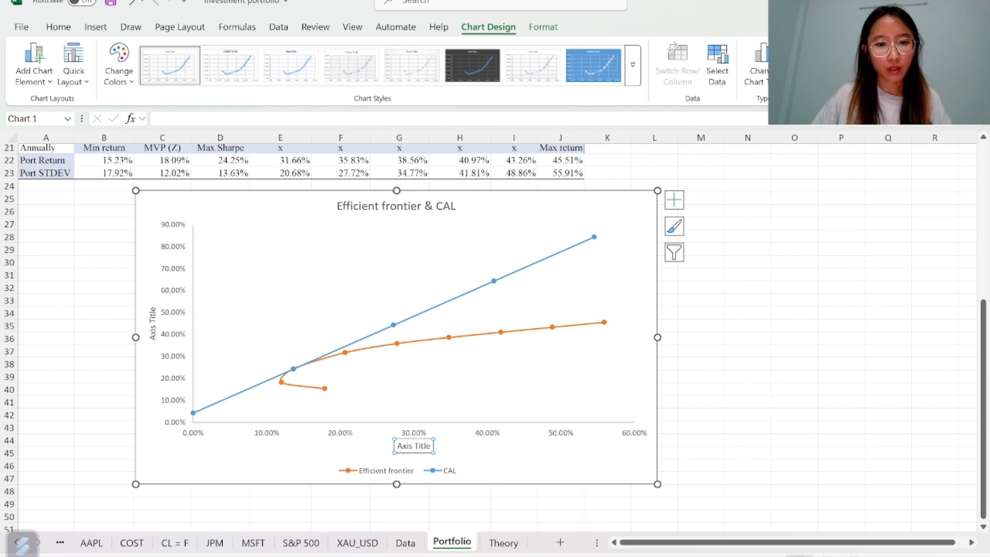
left_click(430, 445)
key("BackSpace")
key("BackSpace")
key("BackSpace")
key("BackSpace")
key("BackSpace")
key("BackSpace")
key("BackSpace")
key("BackSpace")
key("BackSpace")
key("BackSpace")
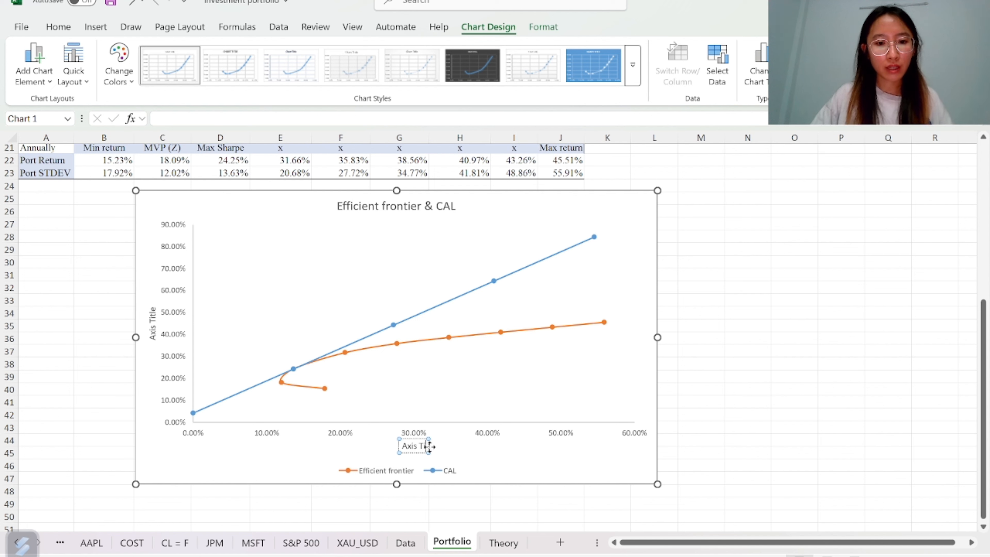
type("Stan")
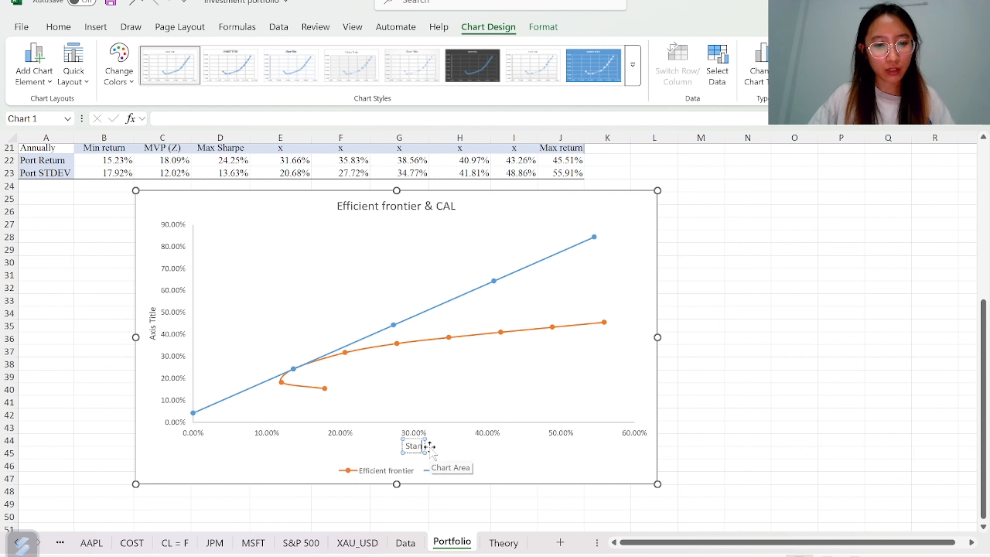
type("dard deviation")
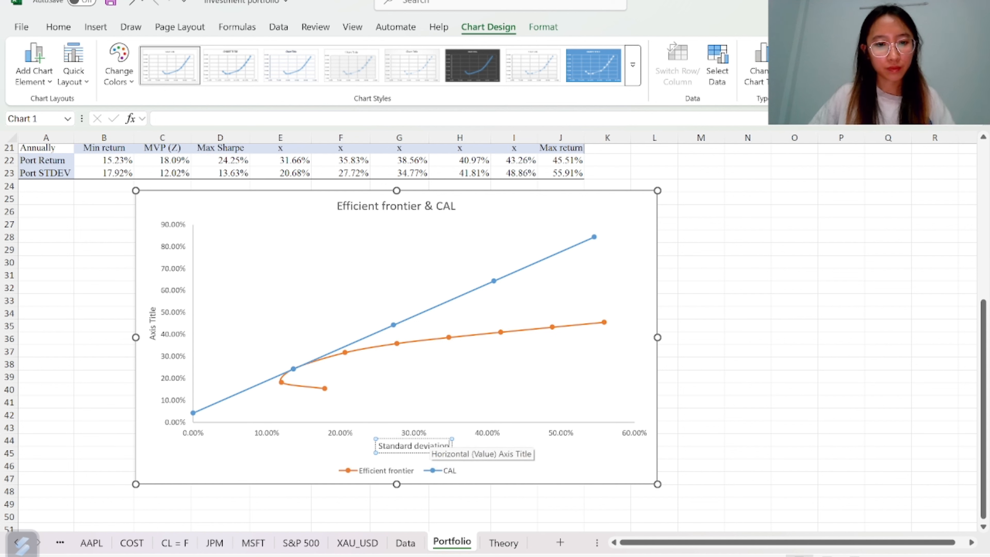
left_click(236, 452)
Rename the vertical axis title to "Expected return"
double_click(153, 326)
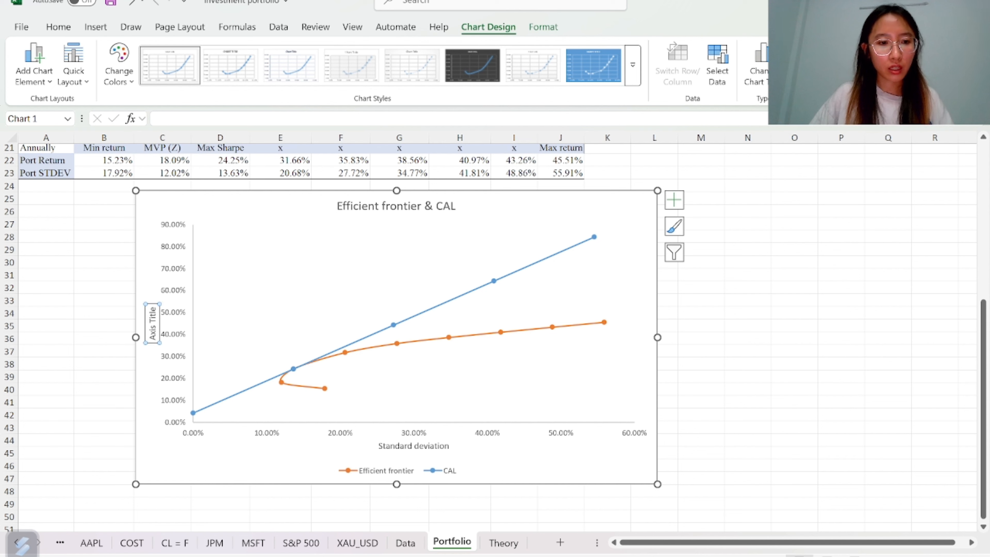
left_click(152, 314)
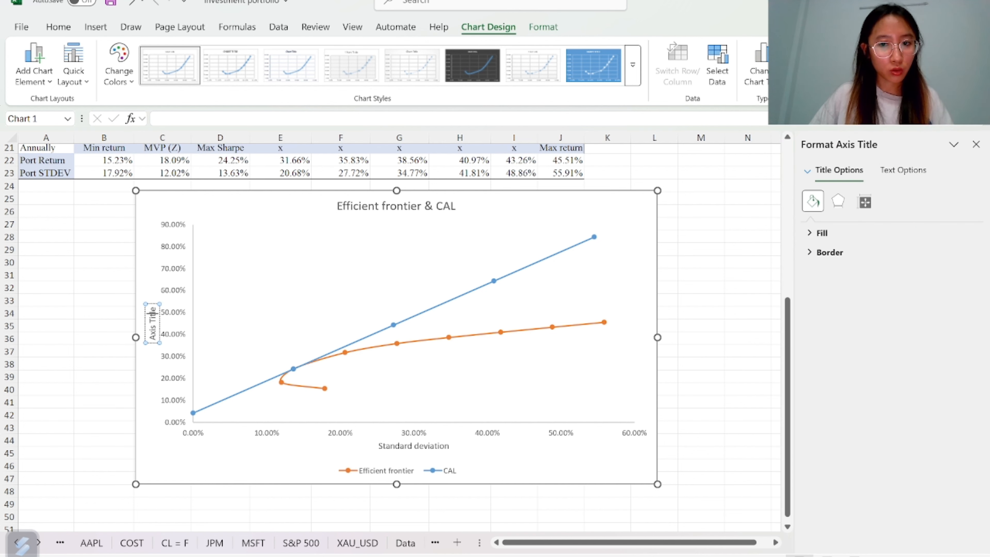
key("ctrl+a")
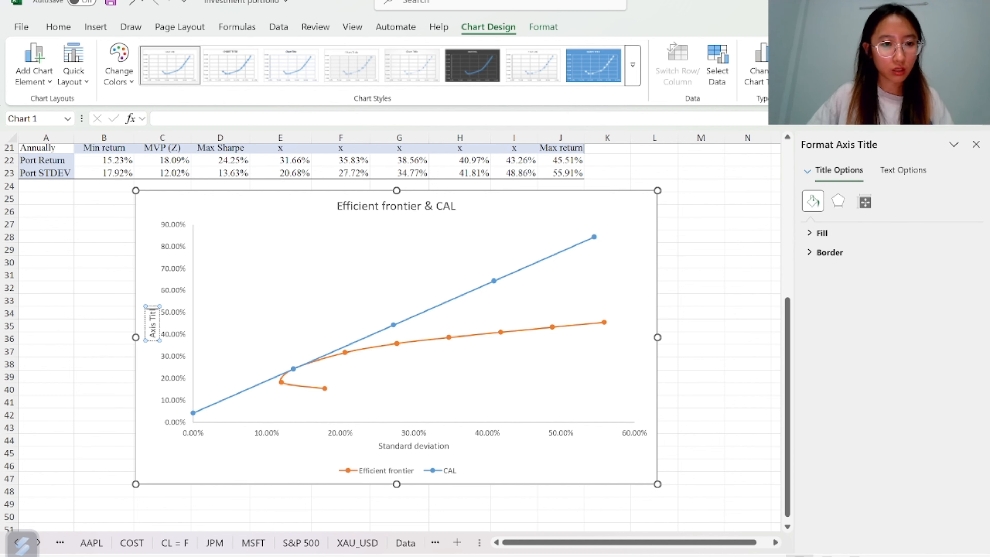
key("BackSpace")
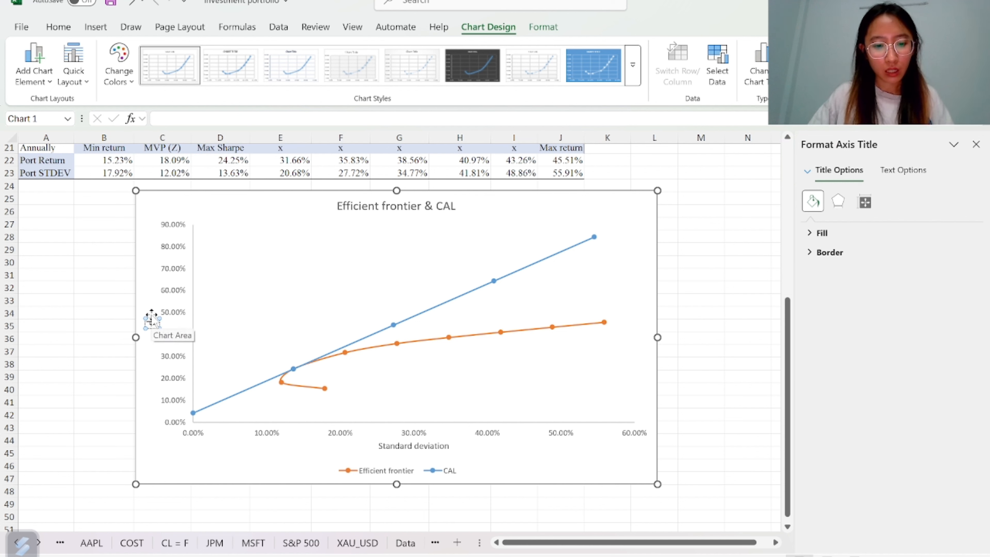
type("Expec")
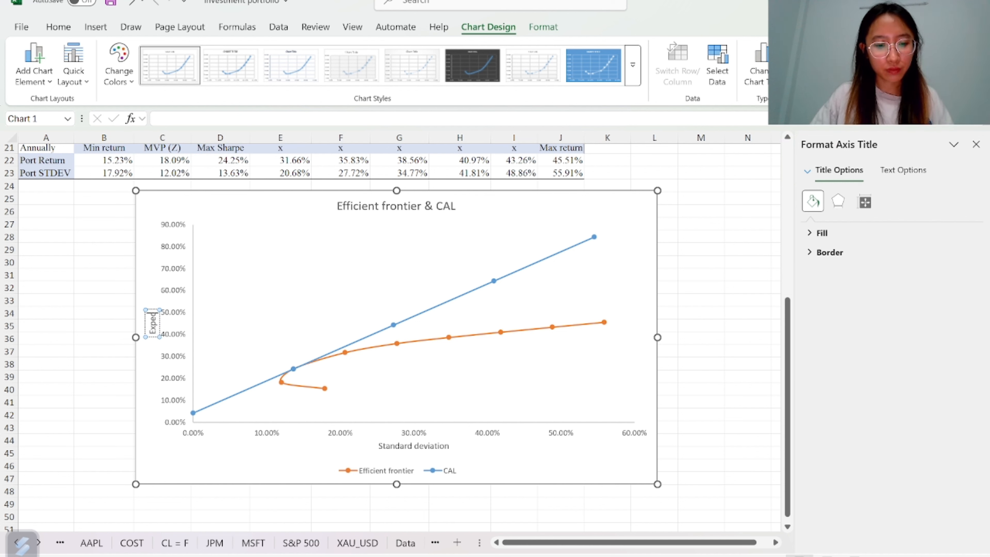
type("ted return")
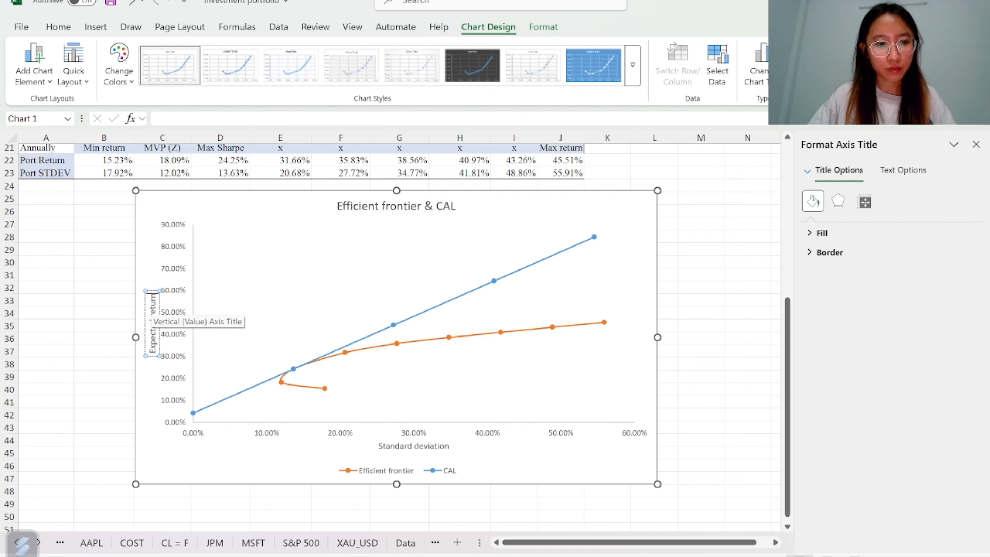
left_click(173, 440)
left_click(425, 214)
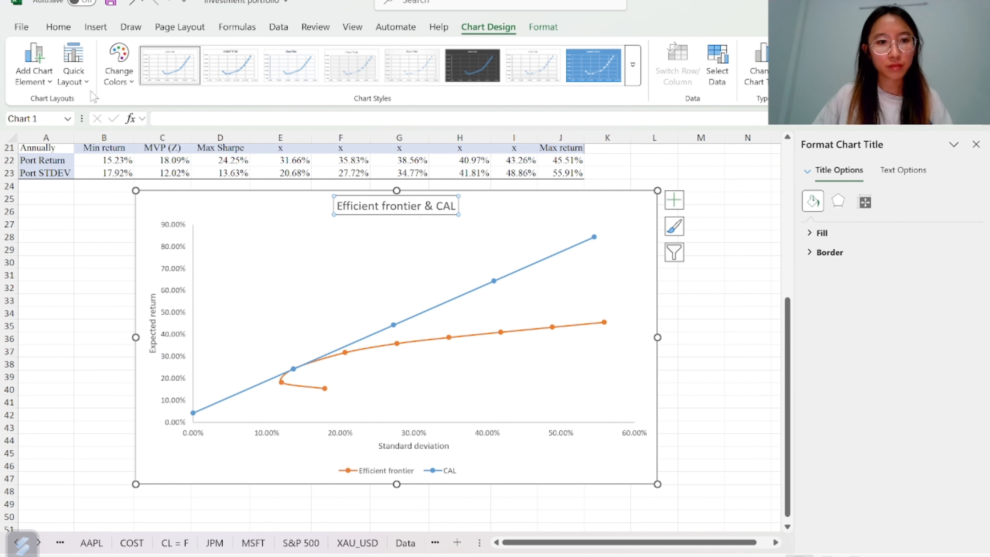
left_click(626, 211)
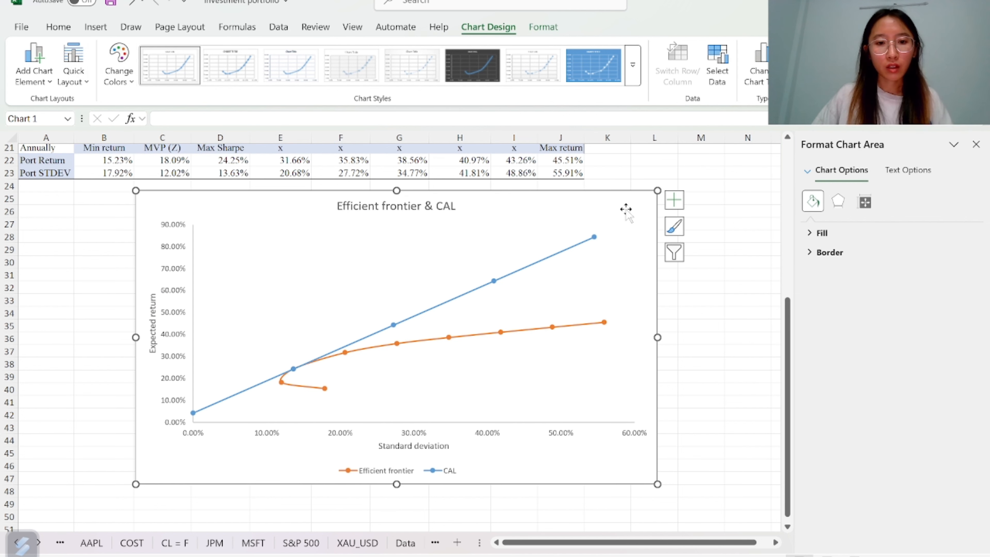
left_click(976, 145)
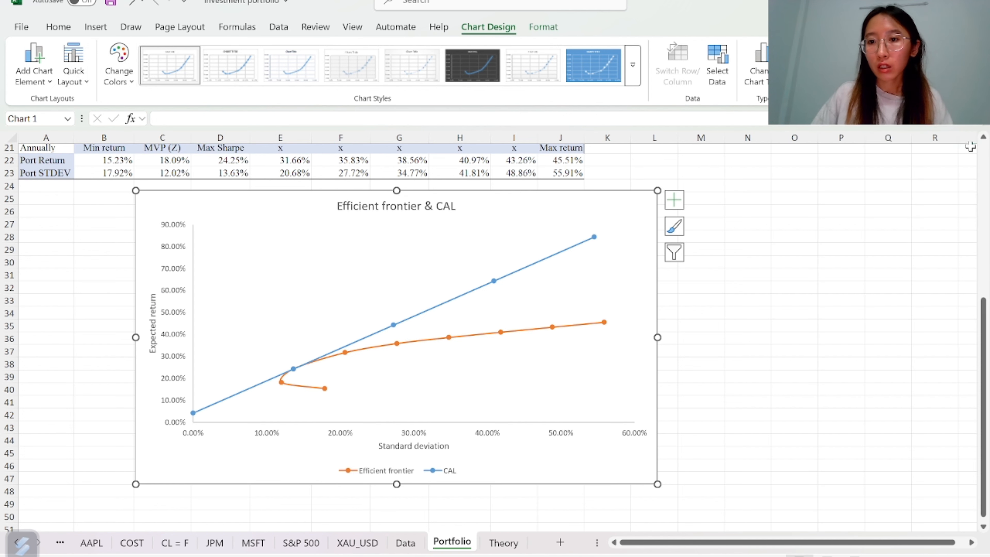
Set the horizontal axis tick marks to Cross for major and Outside for minor
double_click(613, 215)
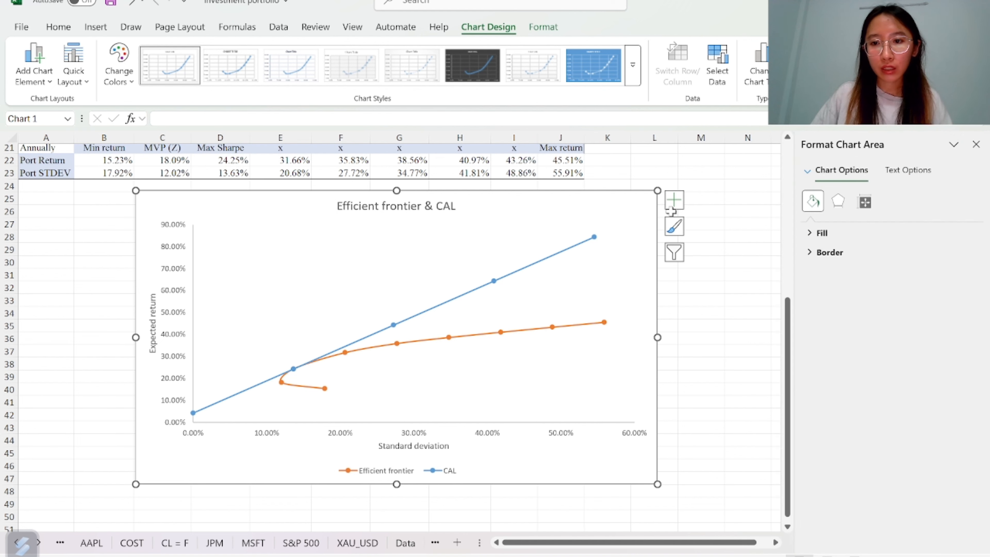
left_click(807, 172)
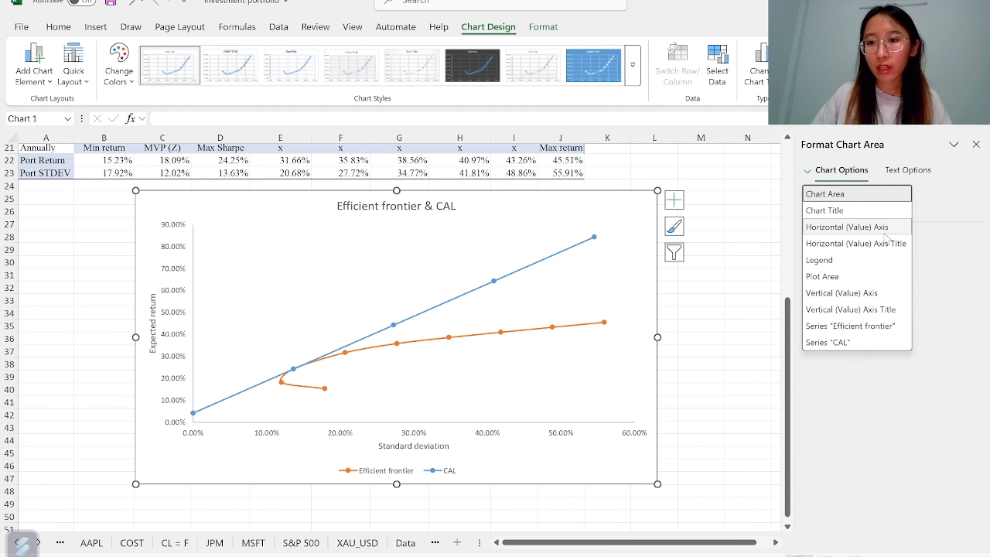
left_click(863, 229)
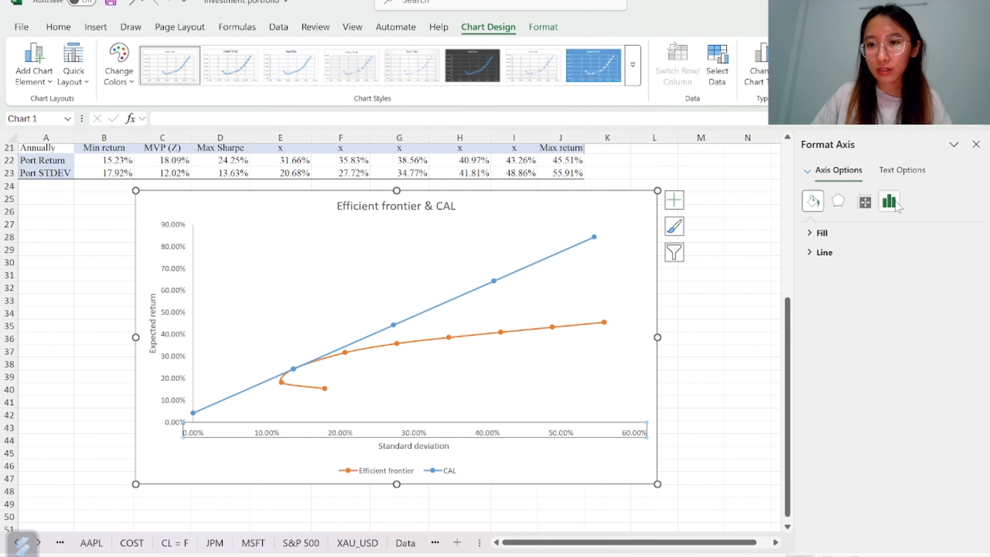
left_click(895, 205)
left_click(838, 252)
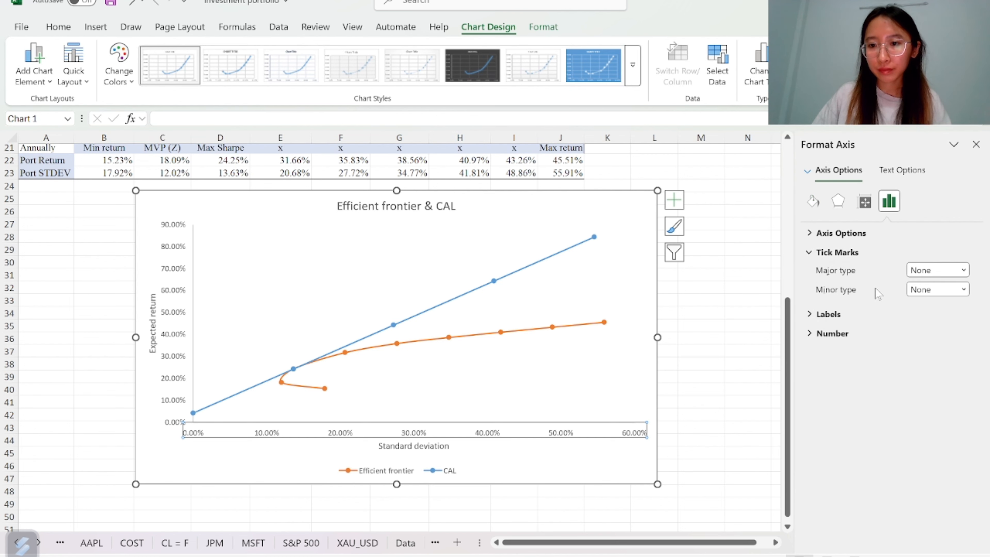
left_click(963, 270)
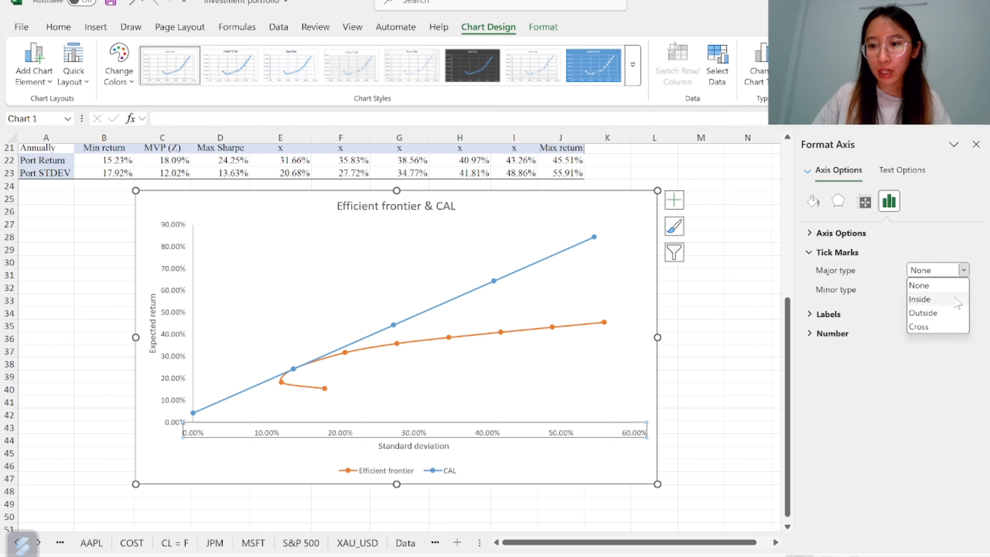
left_click(948, 332)
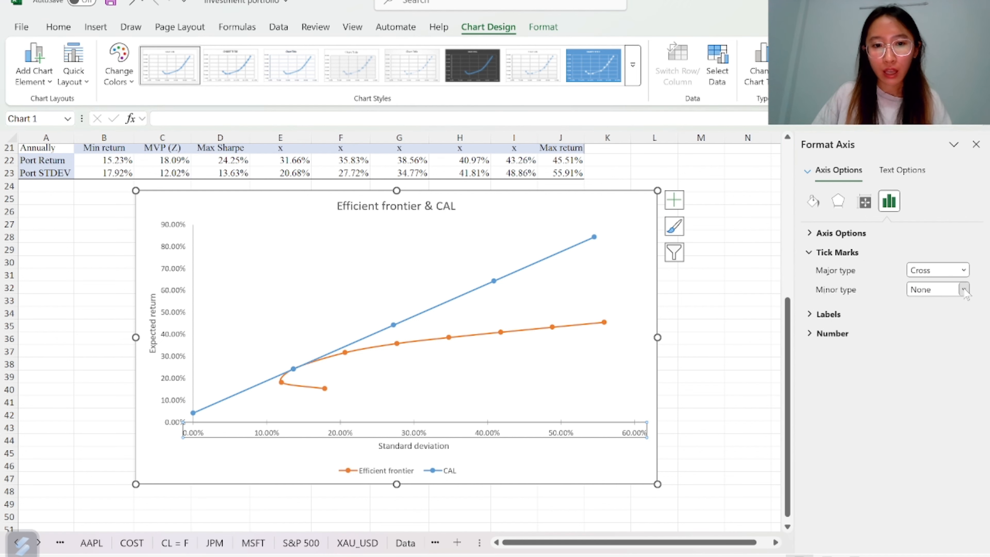
left_click(964, 290)
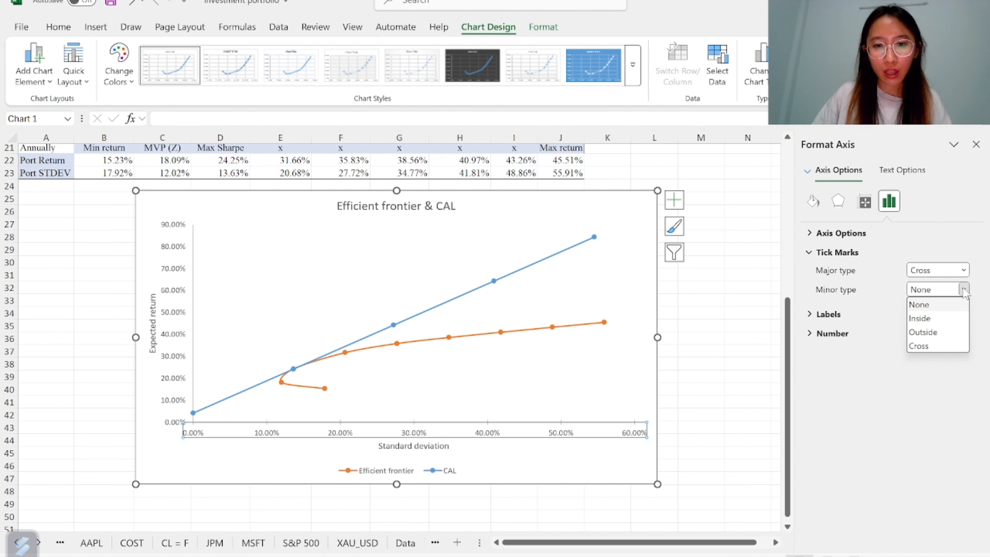
left_click(935, 336)
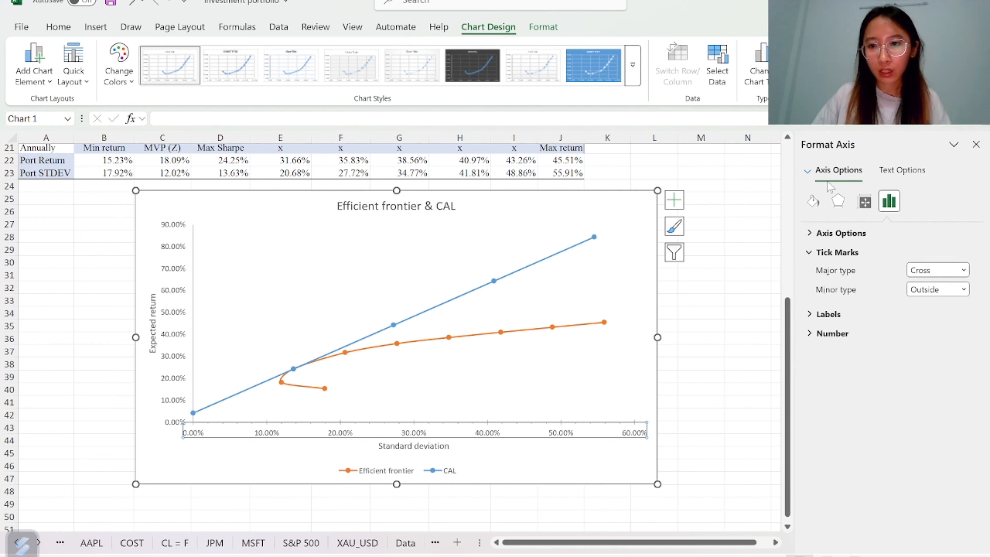
Set the vertical axis tick marks to Cross for major and Inside for minor
left_click(811, 175)
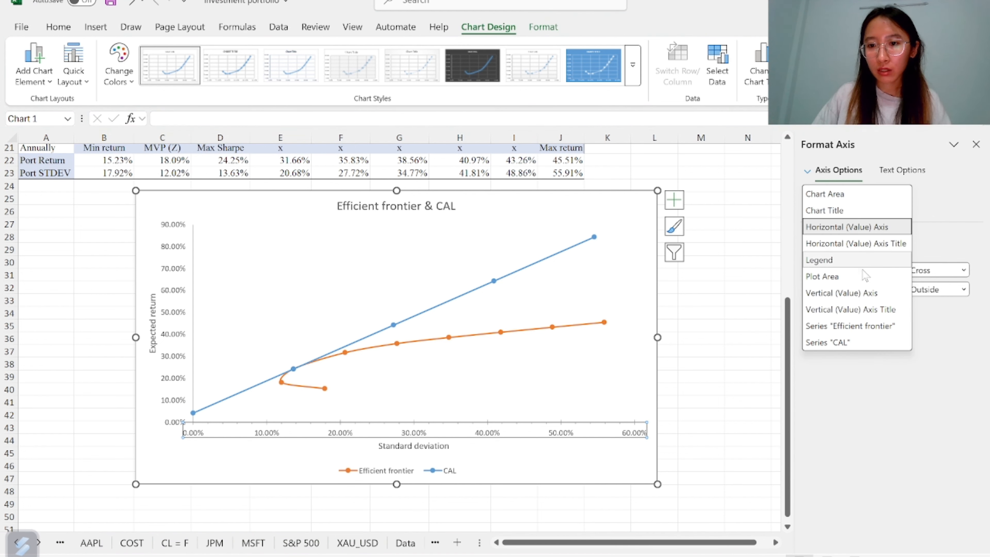
left_click(841, 293)
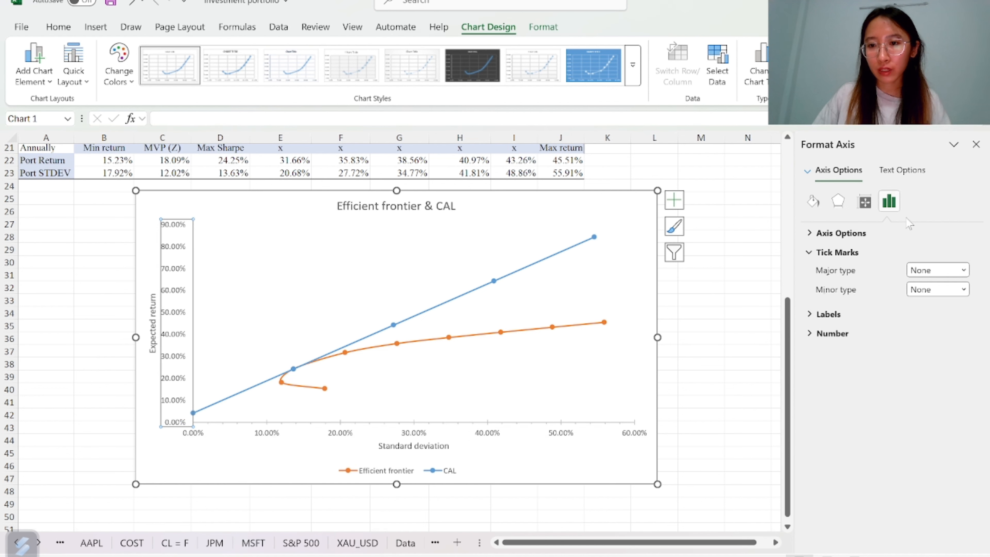
left_click(953, 271)
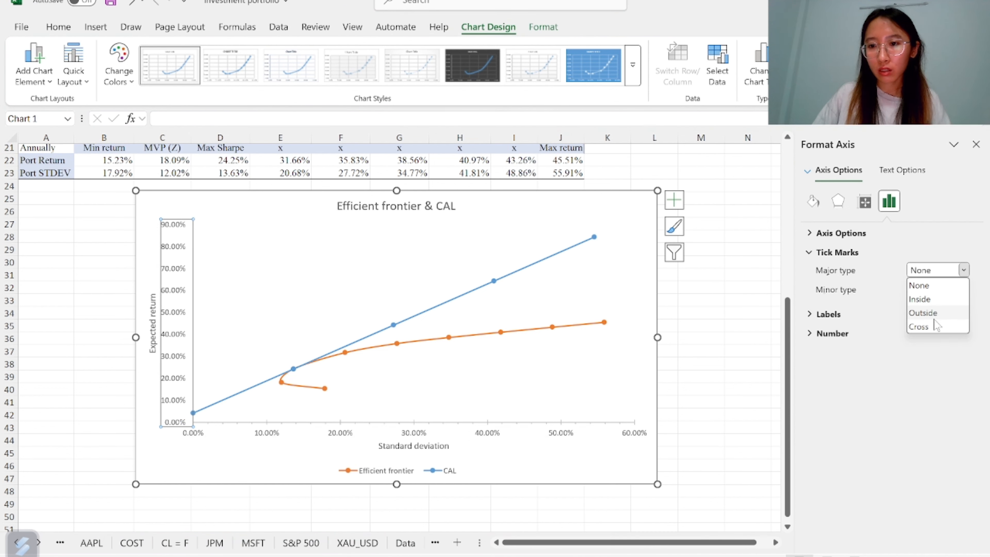
left_click(935, 326)
left_click(963, 289)
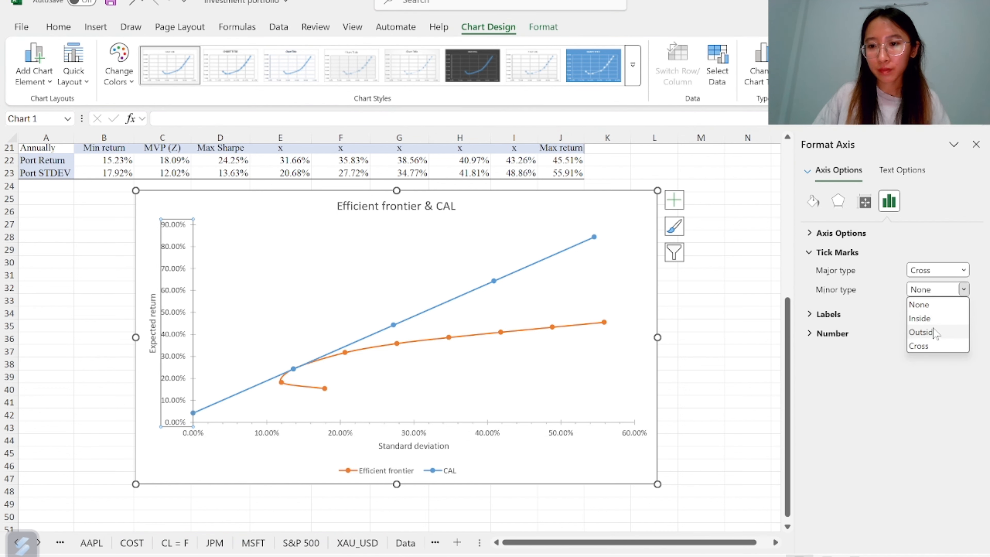
left_click(936, 321)
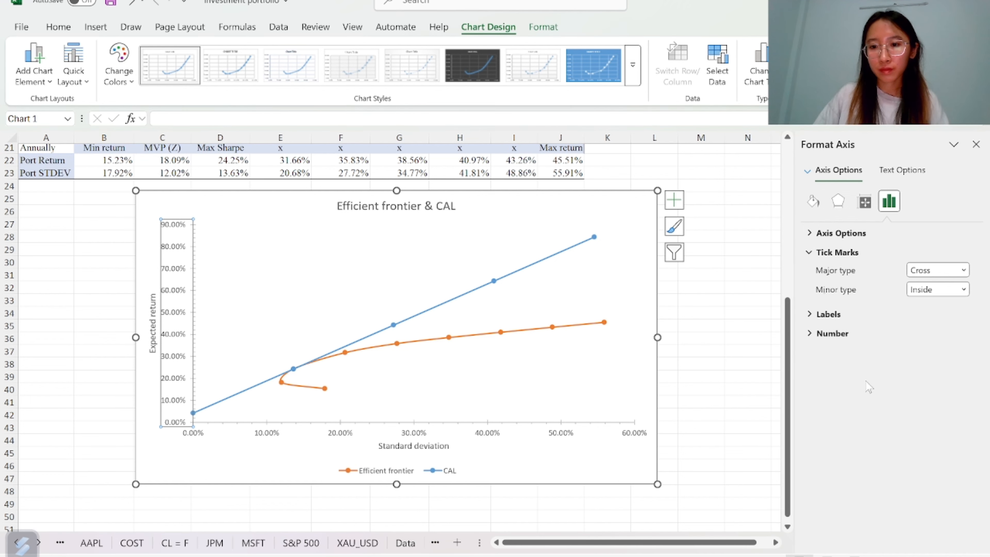
left_click(731, 352)
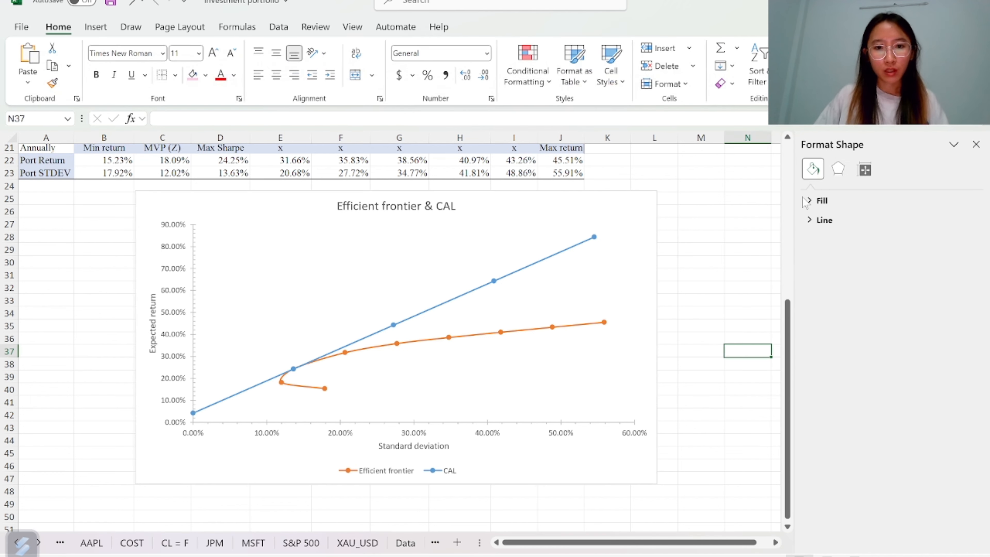
left_click(976, 145)
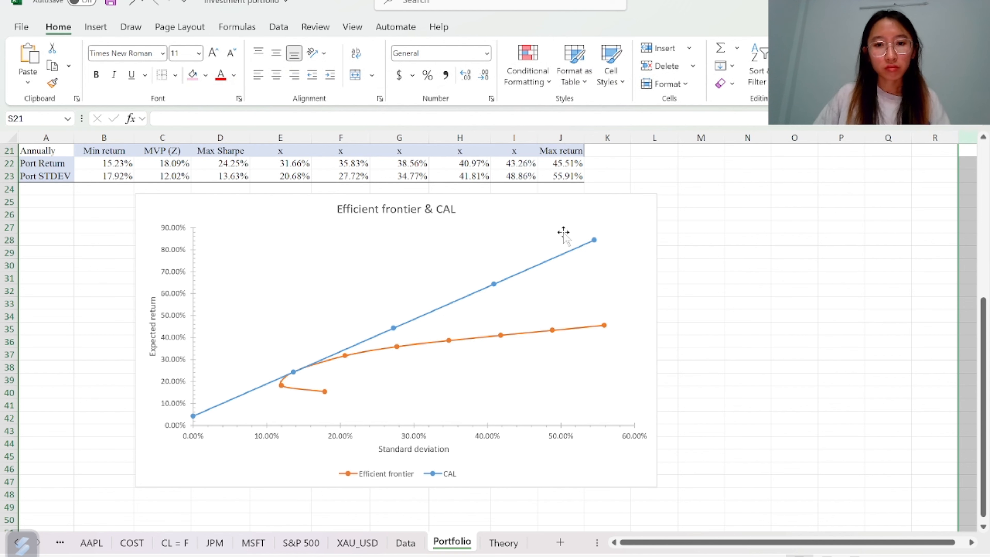
Move the chart slightly down and to the right
left_click_drag(610, 205, 647, 216)
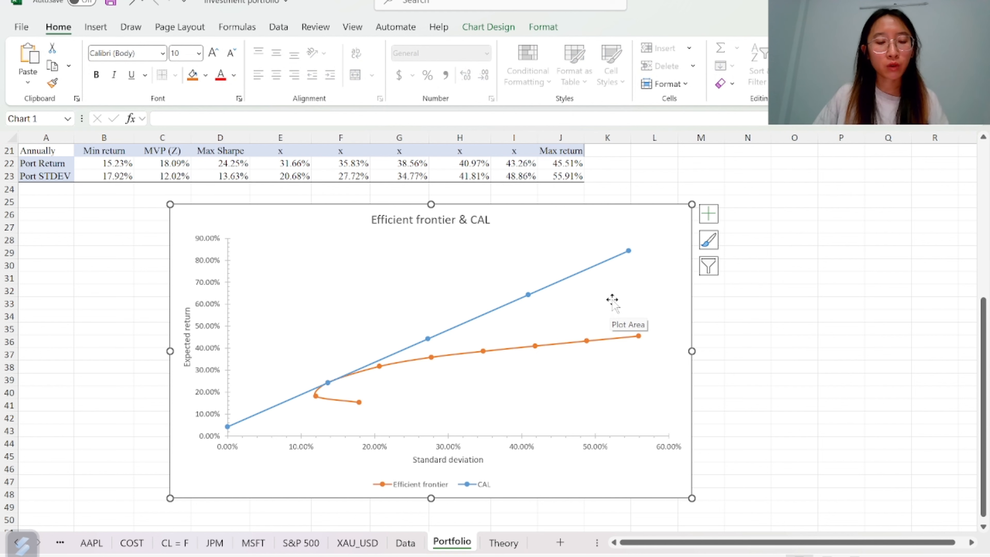
Open the Calculation sheet to compare with its finished efficient frontier chart
left_click(60, 542)
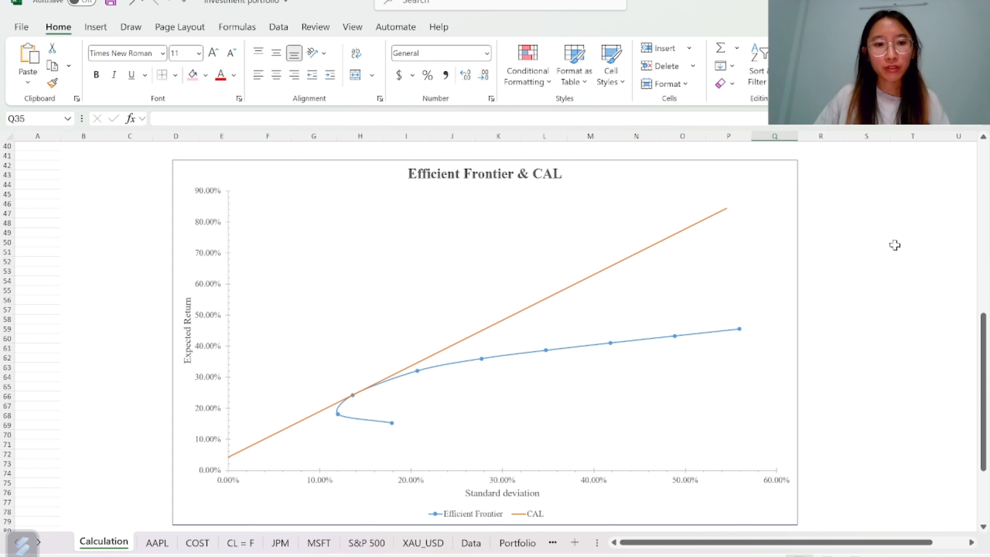
left_click(776, 178)
left_click(890, 215)
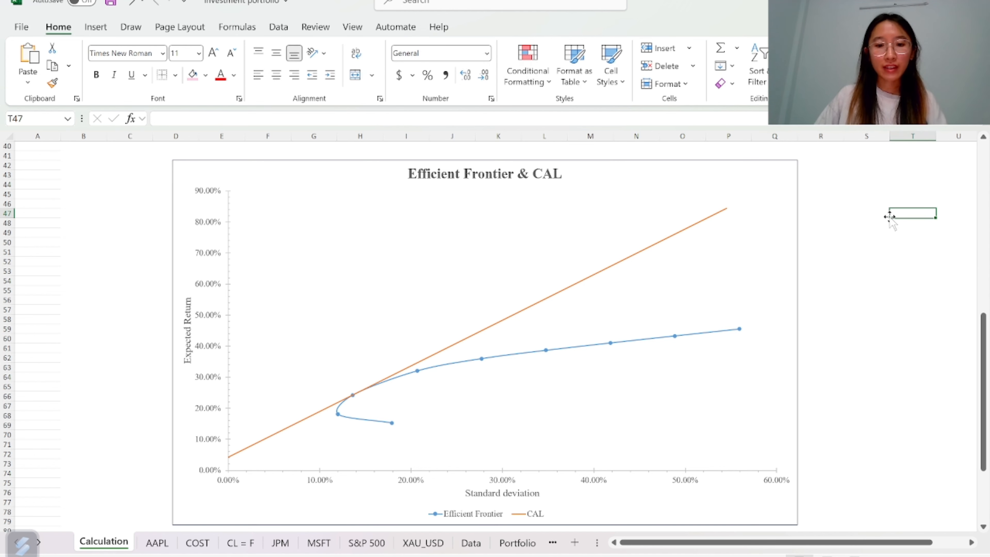